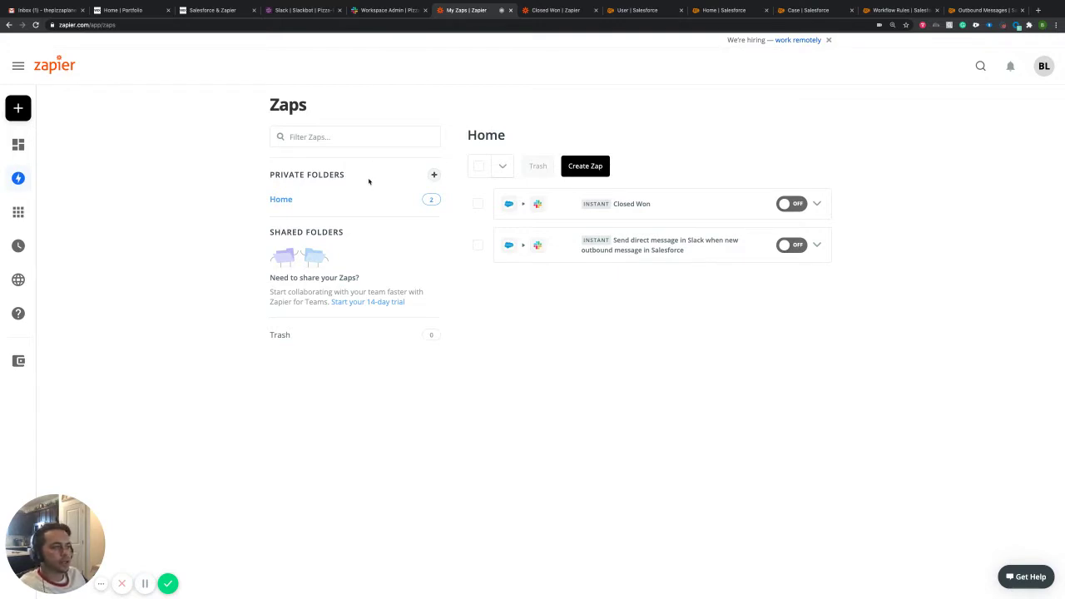
Step: Switch to the portfolio blog and browse the posts in its Apps and Podcast categories
{"action": "scroll", "coordinate": [350, 64], "scroll_direction": "down", "scroll_amount": 1}
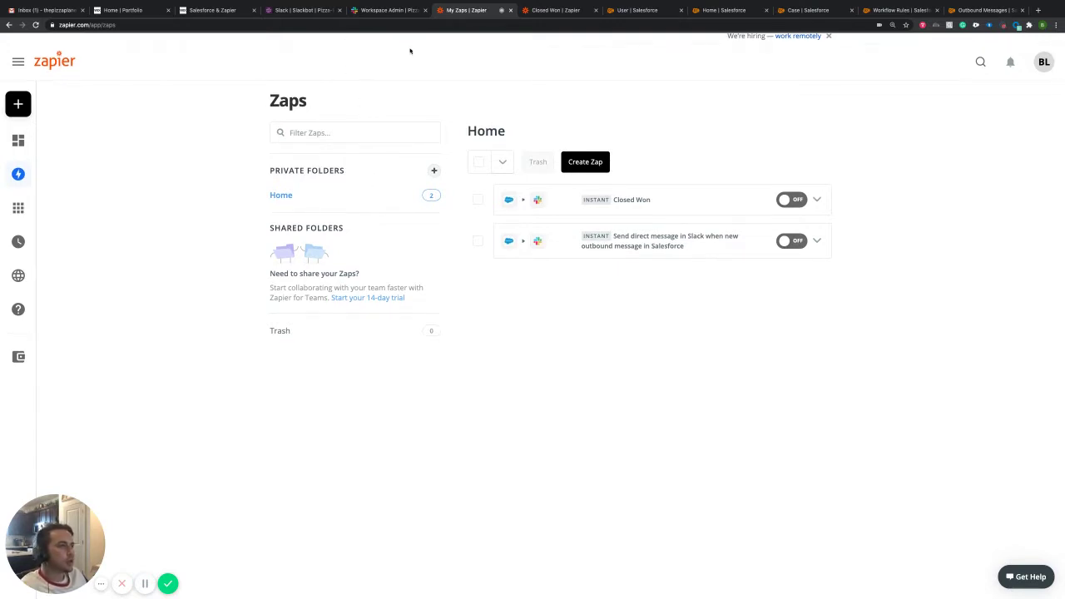
{"action": "left_click", "coordinate": [133, 10]}
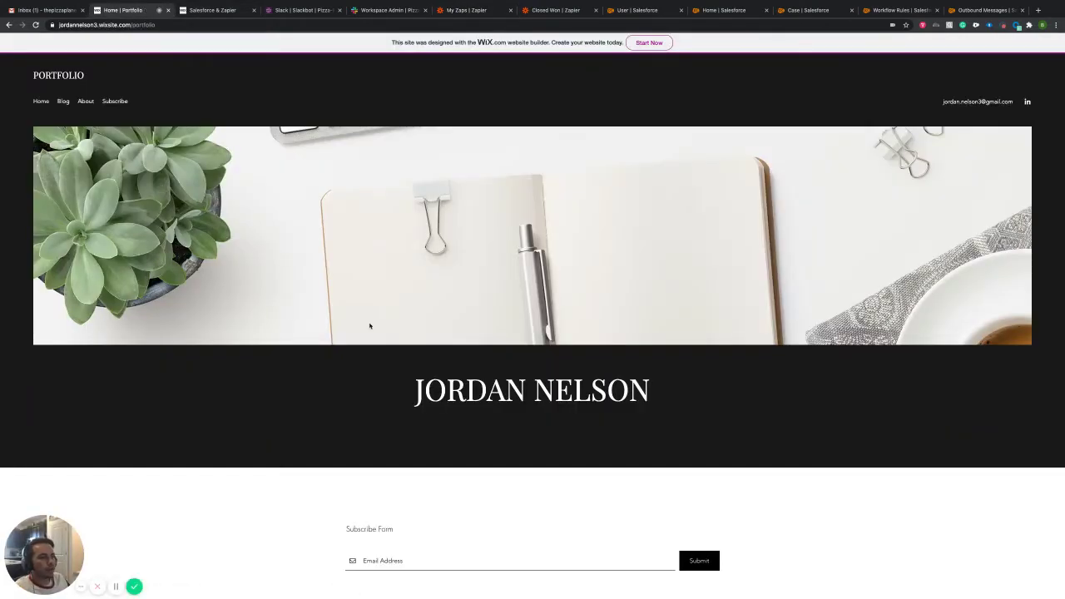
{"action": "scroll", "coordinate": [264, 331], "scroll_direction": "down", "scroll_amount": 6}
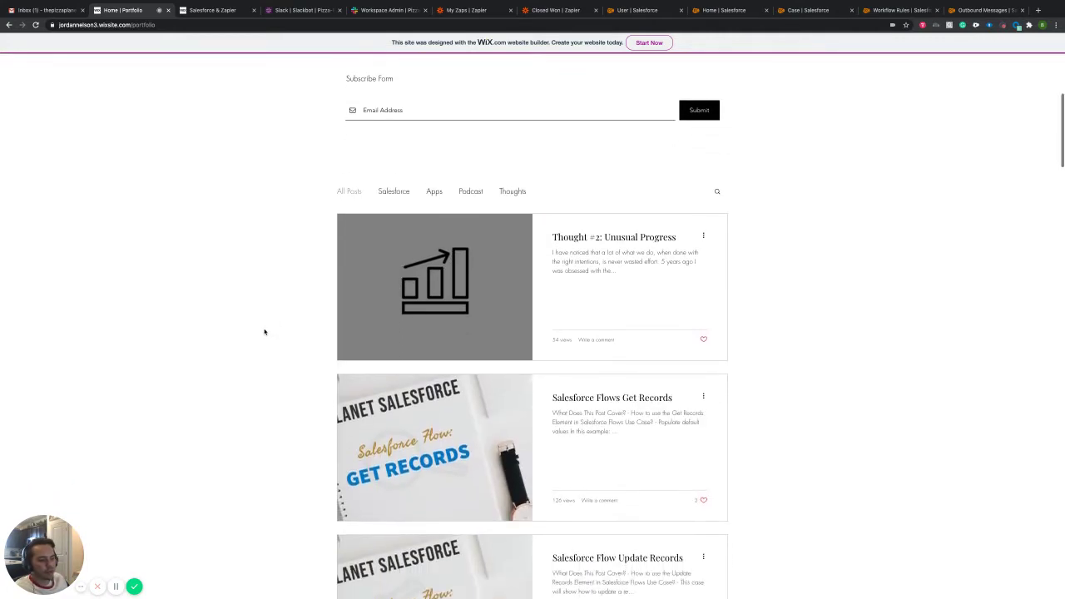
{"action": "scroll", "coordinate": [263, 331], "scroll_direction": "down", "scroll_amount": 1}
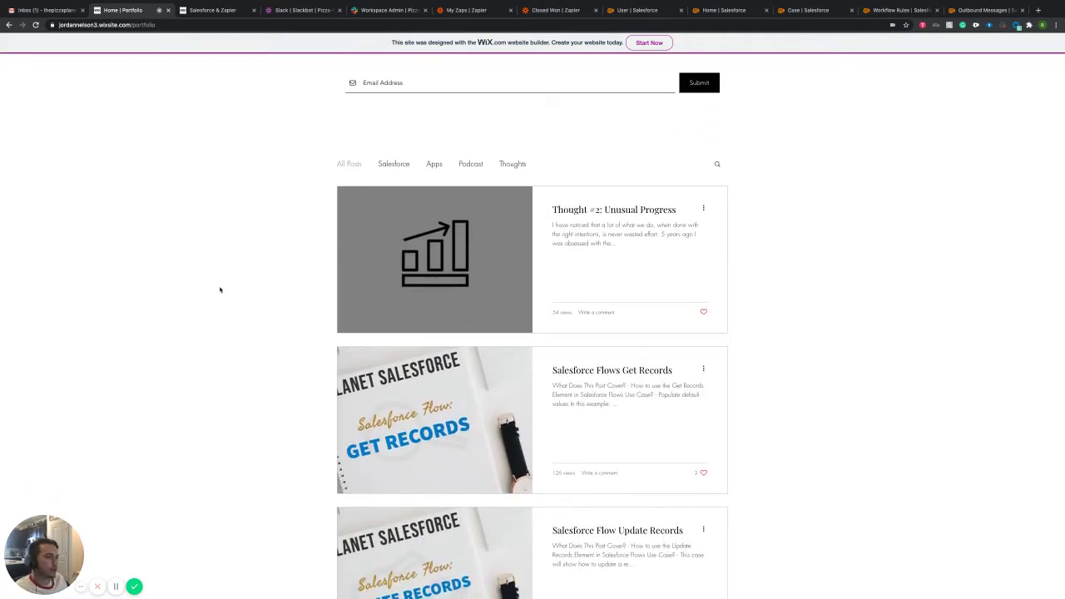
{"action": "left_click", "coordinate": [428, 167]}
{"action": "scroll", "coordinate": [455, 220], "scroll_direction": "down", "scroll_amount": 7}
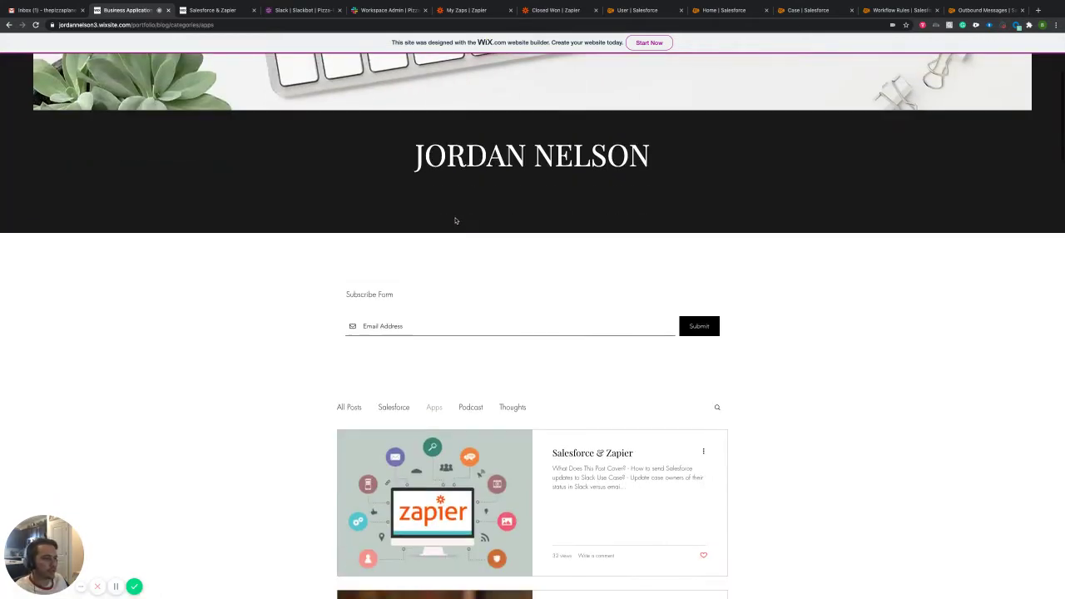
{"action": "scroll", "coordinate": [454, 221], "scroll_direction": "up", "scroll_amount": 3}
{"action": "left_click", "coordinate": [469, 205]}
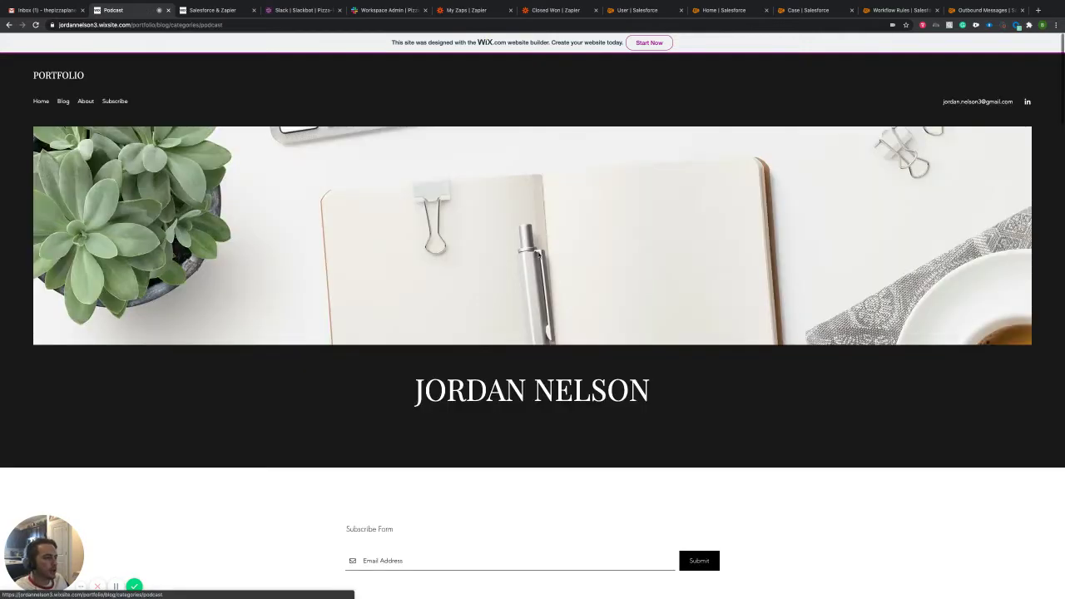
{"action": "scroll", "coordinate": [389, 279], "scroll_direction": "down", "scroll_amount": 4}
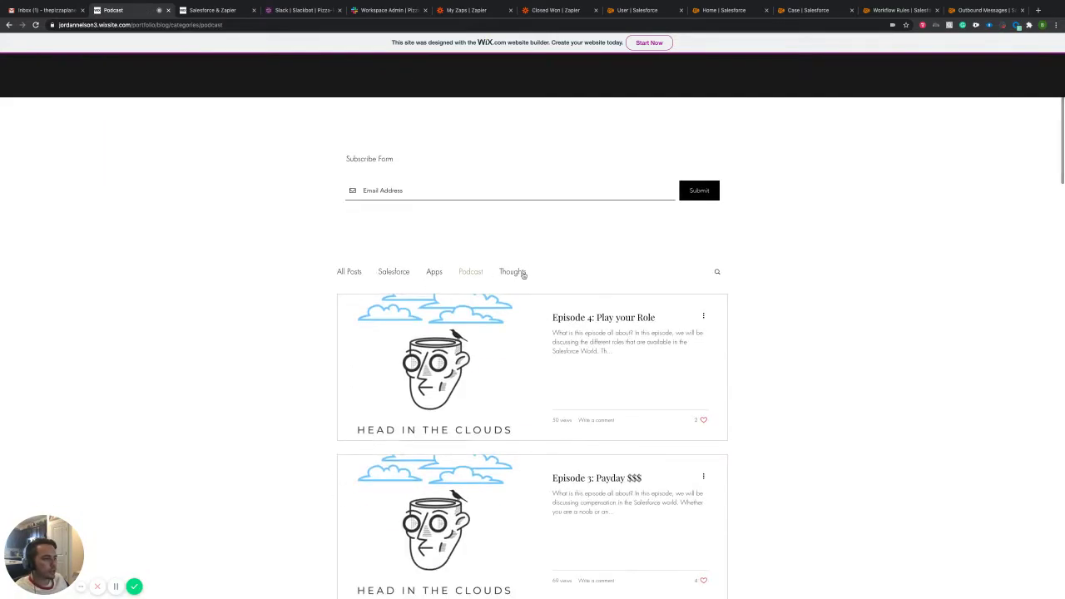
Step: Browse the blog posts in the Thoughts and Salesforce categories
{"action": "left_click", "coordinate": [520, 275]}
{"action": "scroll", "coordinate": [308, 318], "scroll_direction": "down", "scroll_amount": 3}
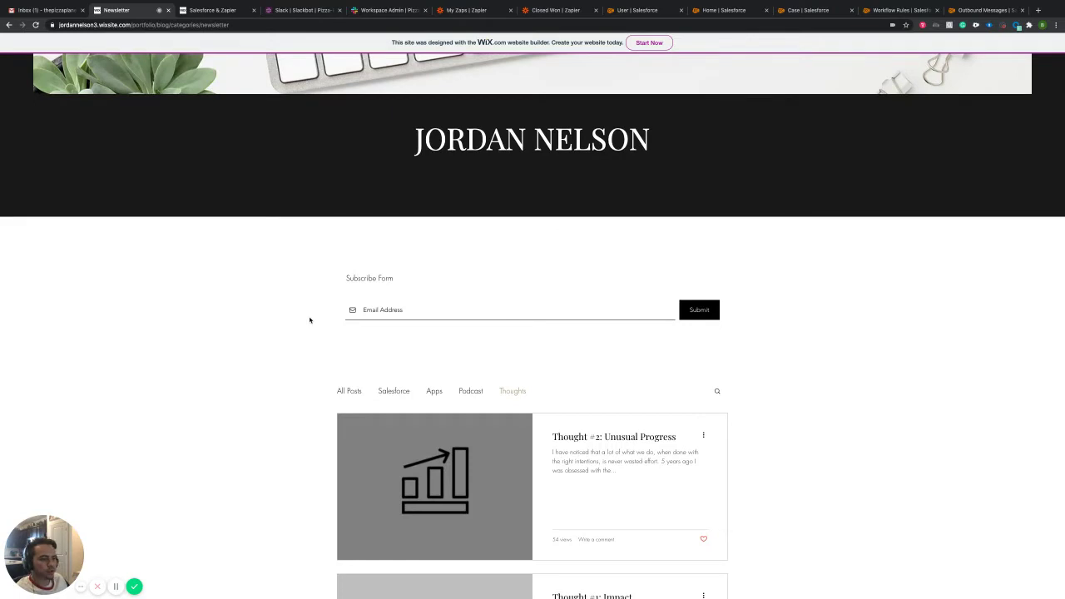
{"action": "scroll", "coordinate": [308, 329], "scroll_direction": "down", "scroll_amount": 1}
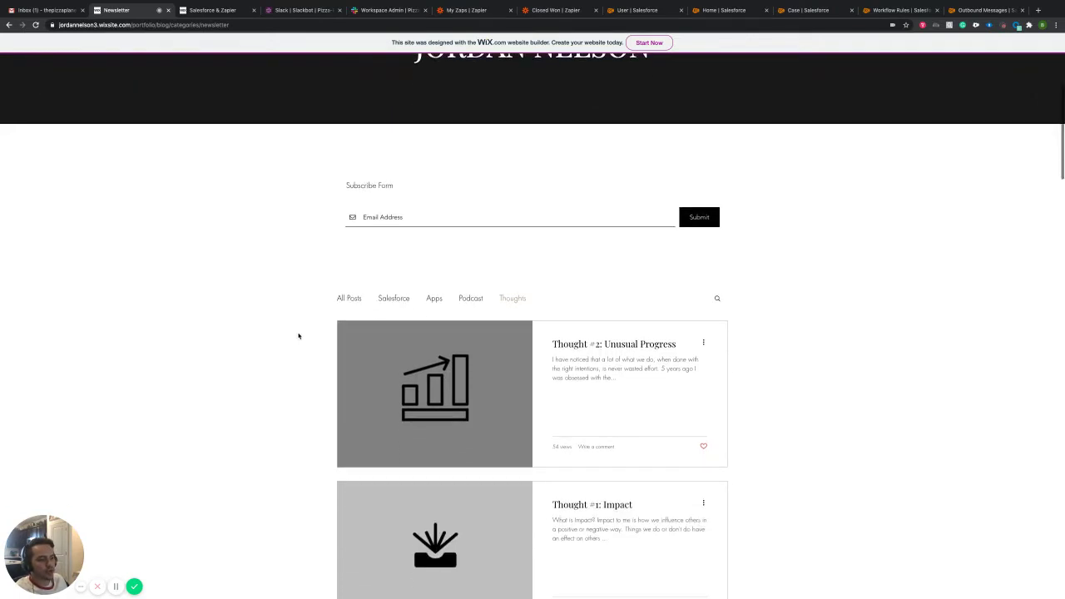
{"action": "left_click", "coordinate": [400, 302]}
{"action": "scroll", "coordinate": [361, 314], "scroll_direction": "down", "scroll_amount": 5}
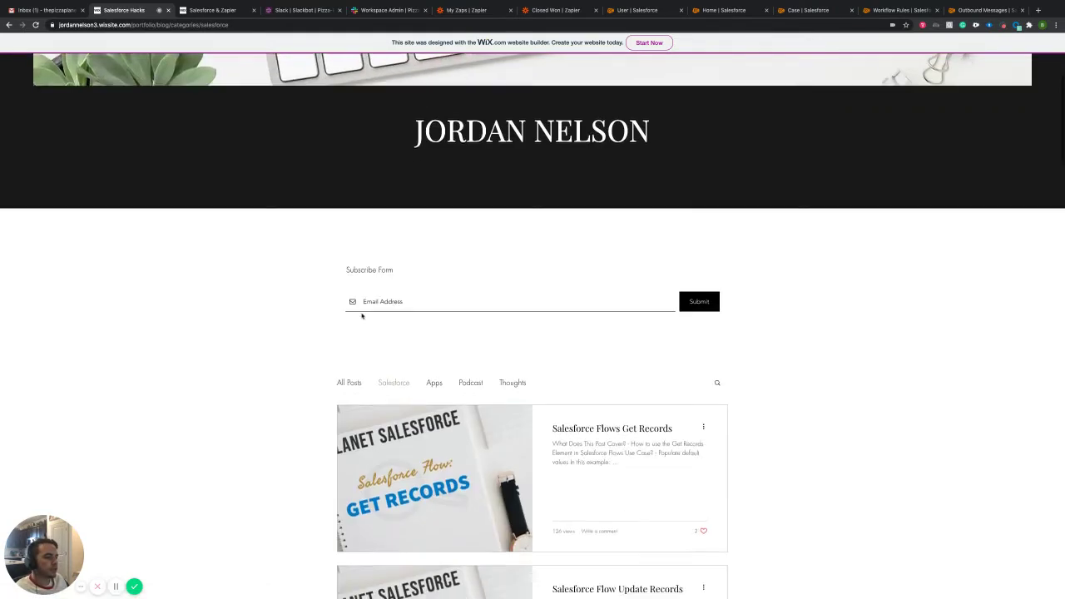
{"action": "scroll", "coordinate": [289, 301], "scroll_direction": "down", "scroll_amount": 5}
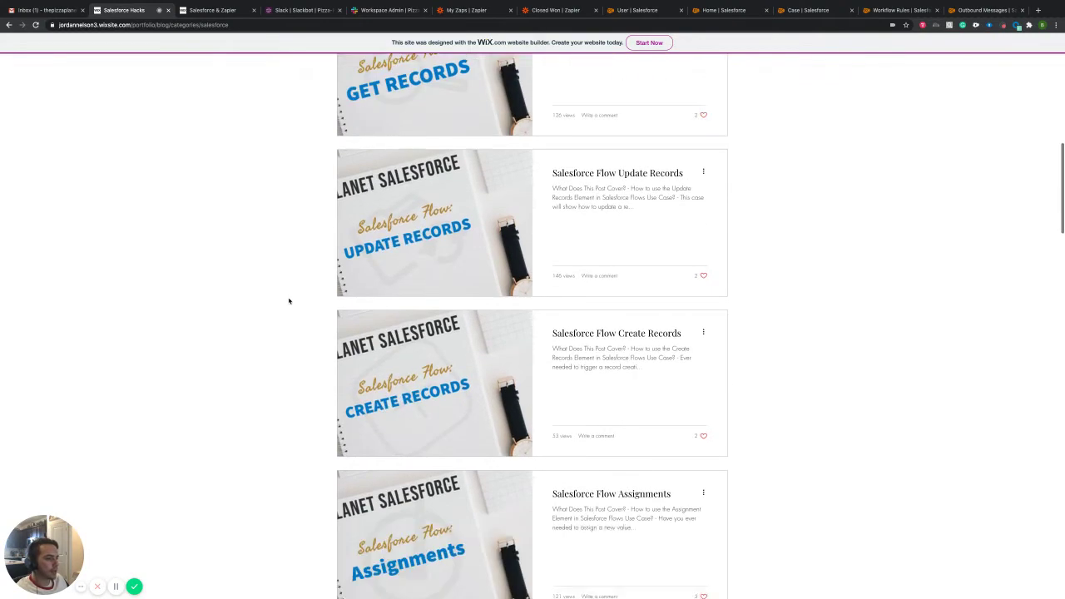
{"action": "scroll", "coordinate": [325, 296], "scroll_direction": "up", "scroll_amount": 10}
{"action": "scroll", "coordinate": [331, 298], "scroll_direction": "down", "scroll_amount": 2}
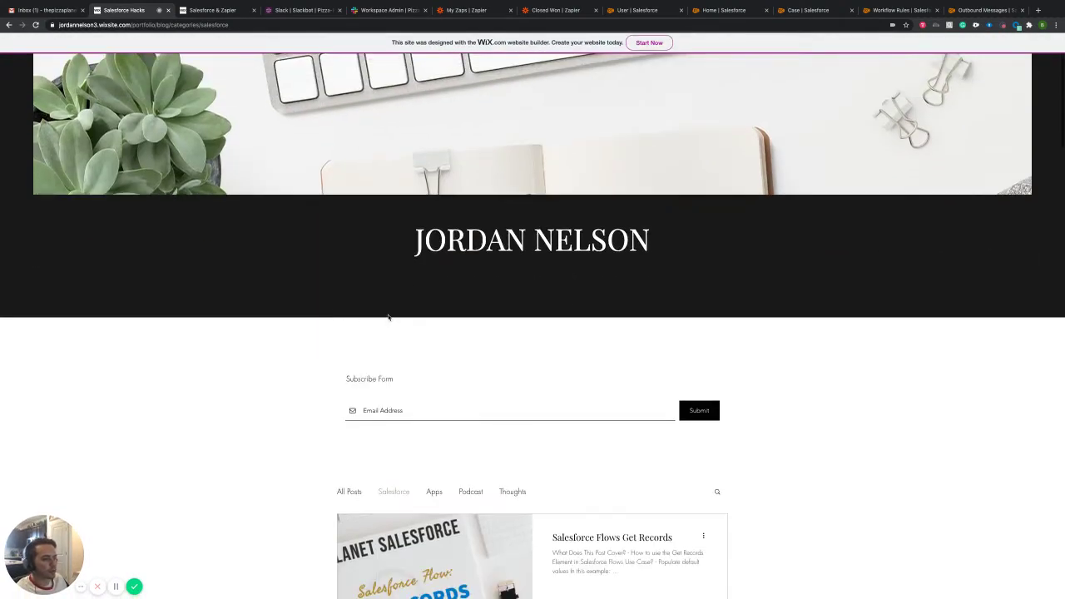
Step: Open the Salesforce & Zapier post and read its title, use case and Salesforce Prep Work section
{"action": "left_click", "coordinate": [213, 10]}
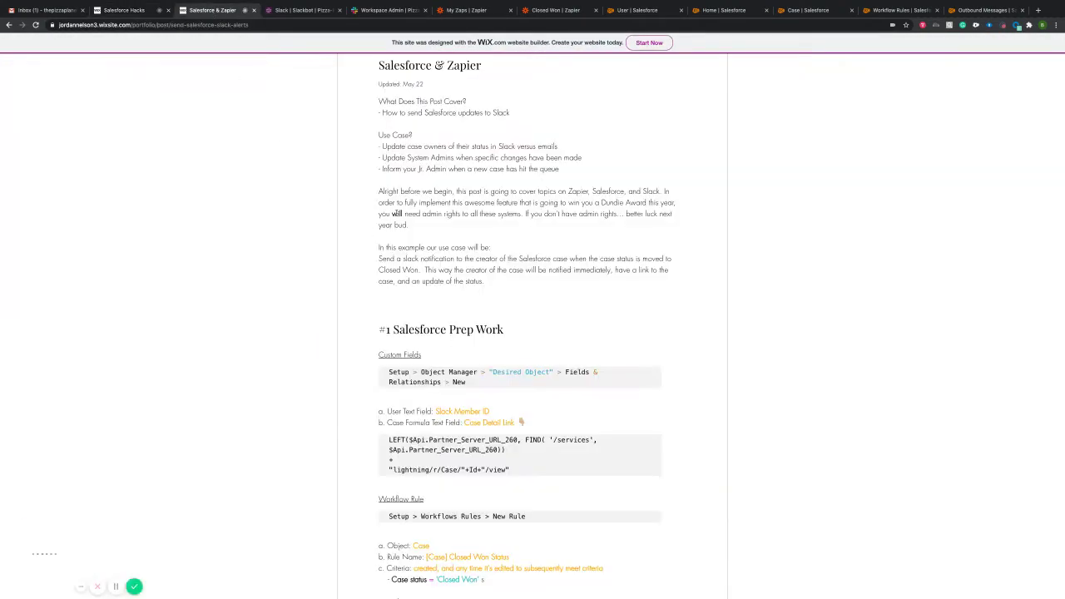
{"action": "left_click_drag", "start_coordinate": [482, 70], "coordinate": [394, 68]}
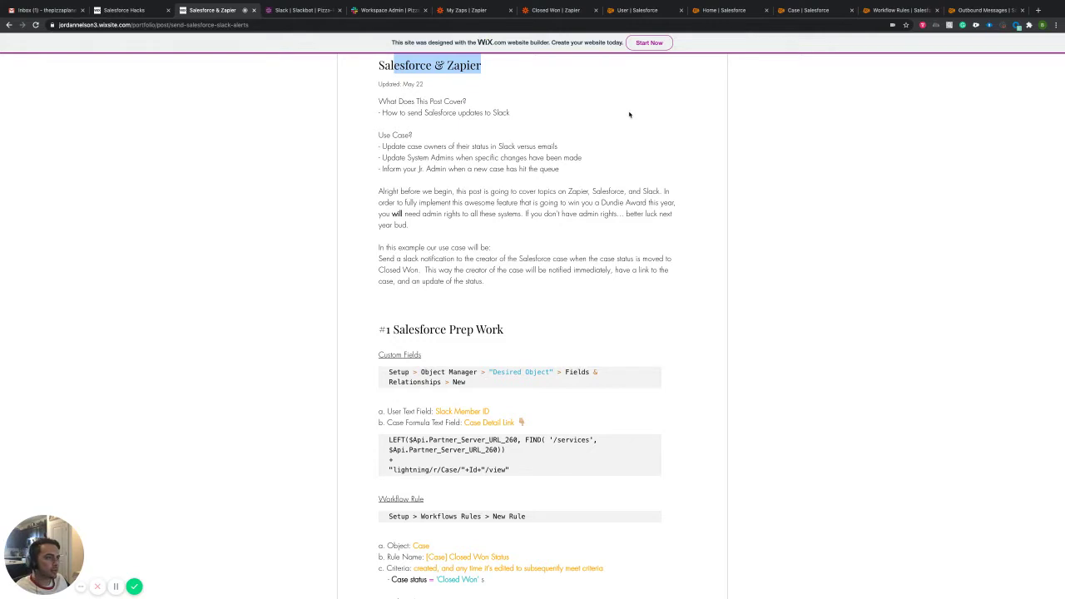
{"action": "left_click_drag", "start_coordinate": [502, 71], "coordinate": [348, 70]}
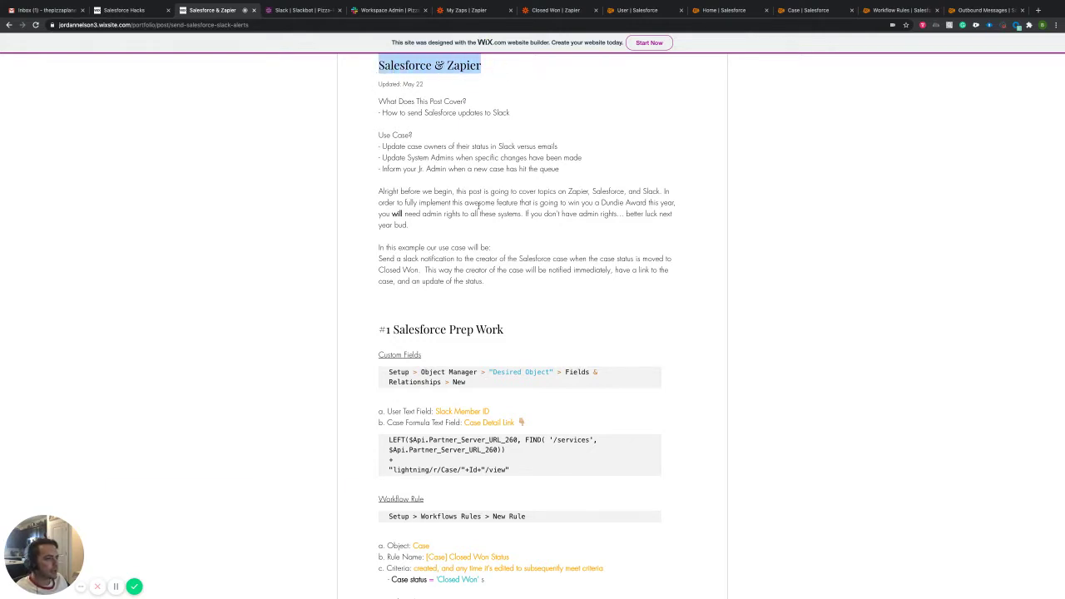
{"action": "scroll", "coordinate": [508, 400], "scroll_direction": "down", "scroll_amount": 3}
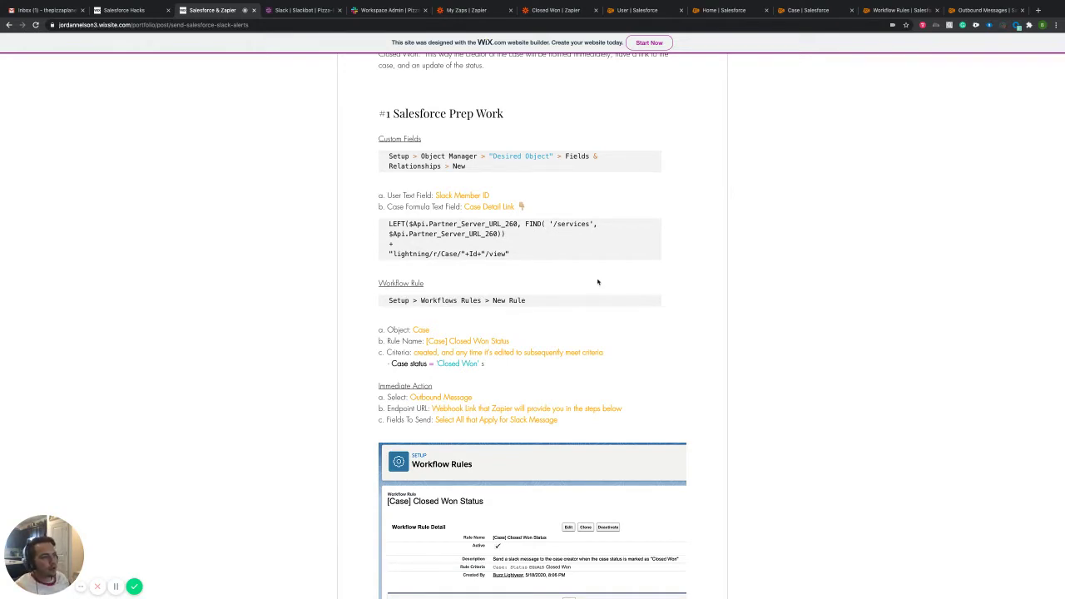
{"action": "scroll", "coordinate": [587, 274], "scroll_direction": "down", "scroll_amount": 1}
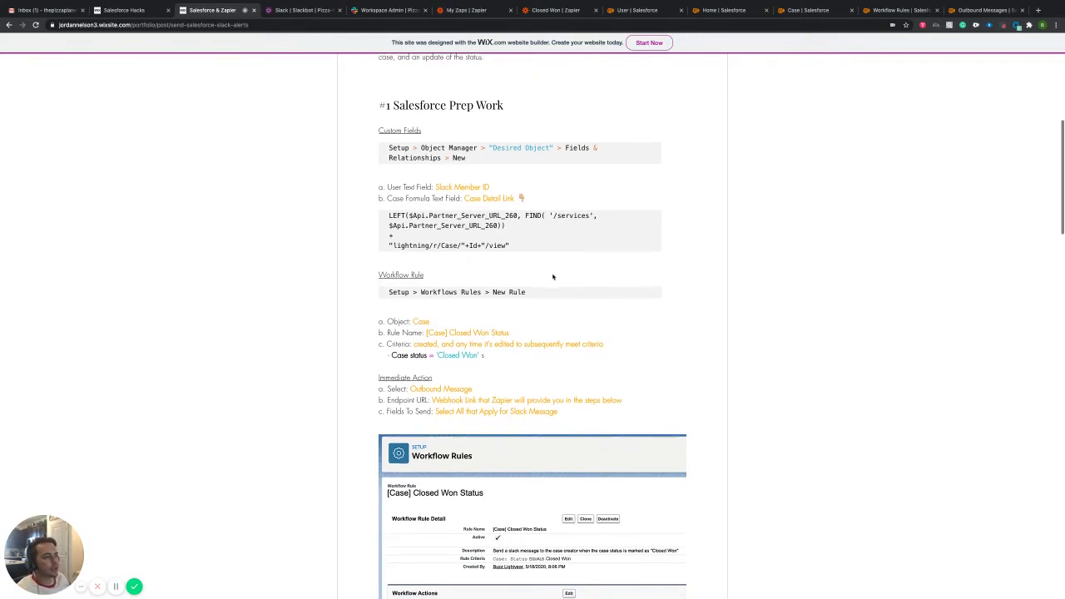
{"action": "scroll", "coordinate": [554, 275], "scroll_direction": "down", "scroll_amount": 1}
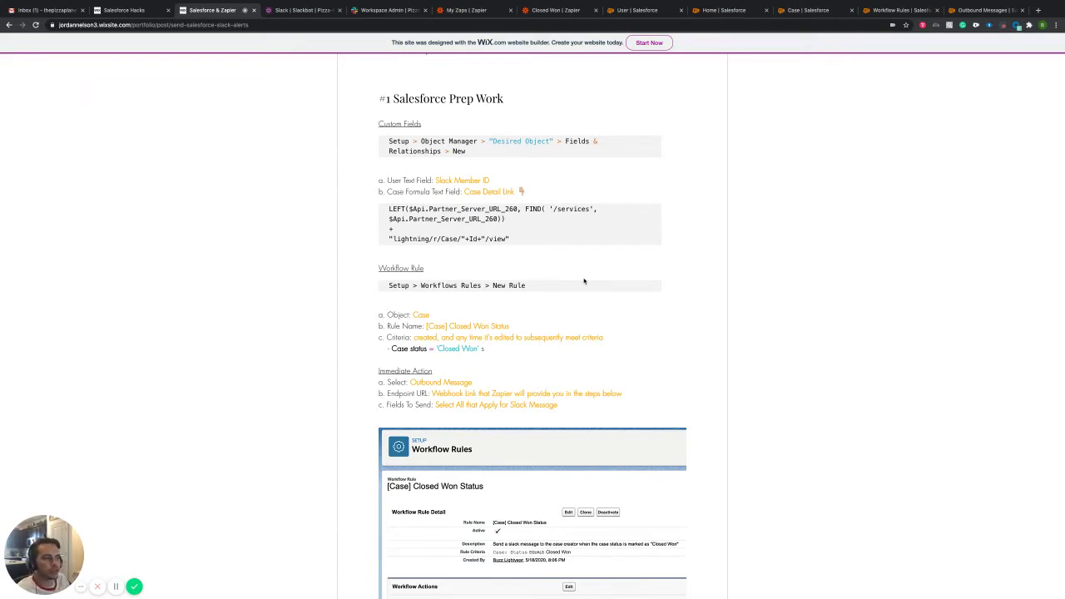
{"action": "scroll", "coordinate": [583, 274], "scroll_direction": "down", "scroll_amount": 1}
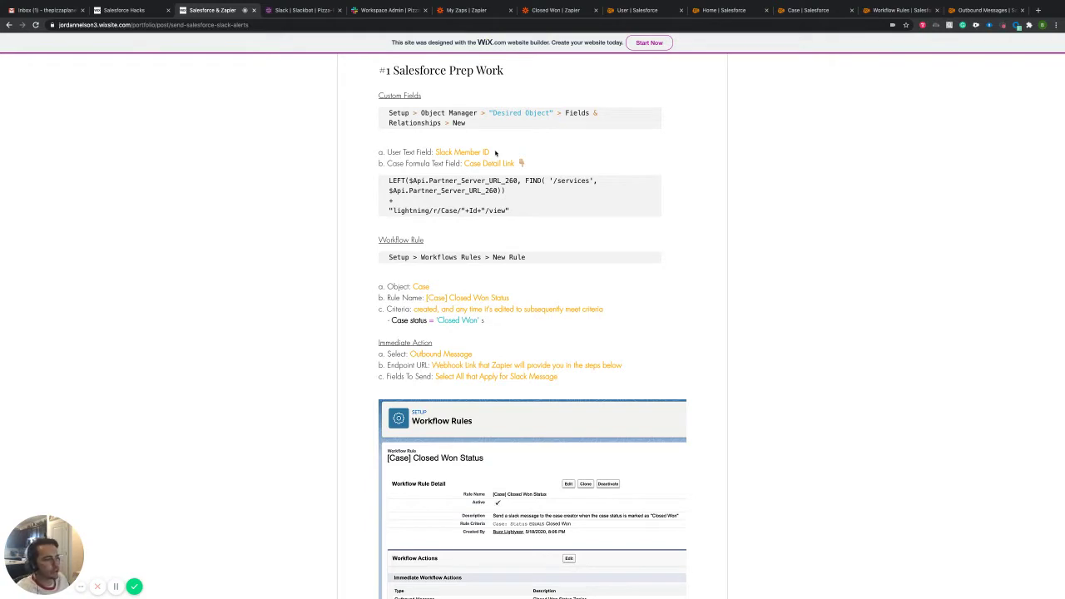
Step: Examine the Custom Fields instructions, highlighting the Desired Object part of the setup path and the user text field Slack Member ID
{"action": "double_click", "coordinate": [481, 153]}
{"action": "left_click", "coordinate": [533, 146]}
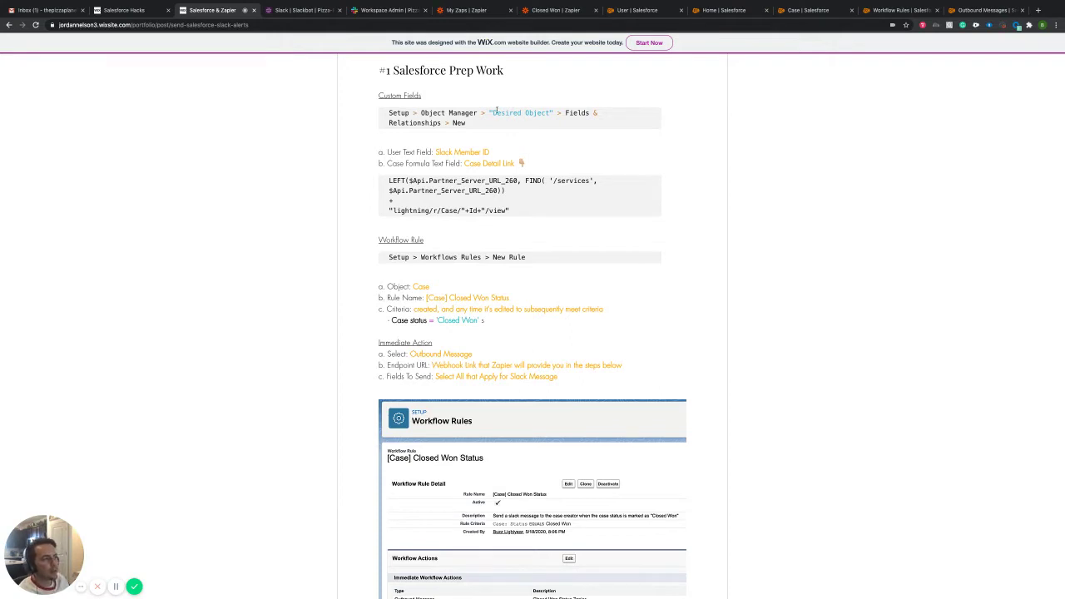
{"action": "left_click_drag", "start_coordinate": [492, 113], "coordinate": [549, 112]}
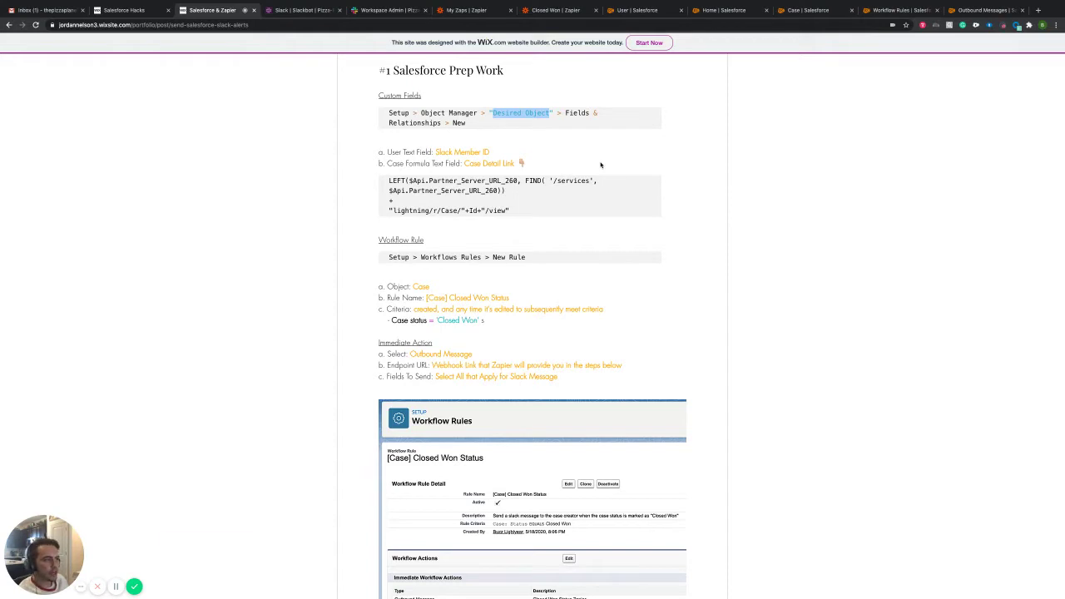
{"action": "left_click", "coordinate": [551, 151]}
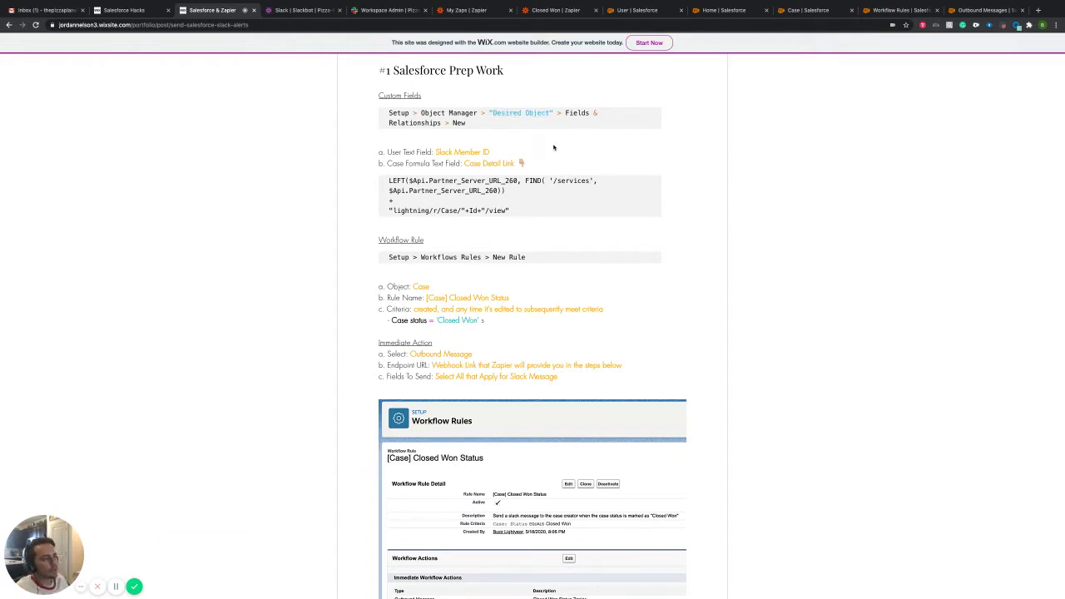
{"action": "scroll", "coordinate": [553, 147], "scroll_direction": "up", "scroll_amount": 1}
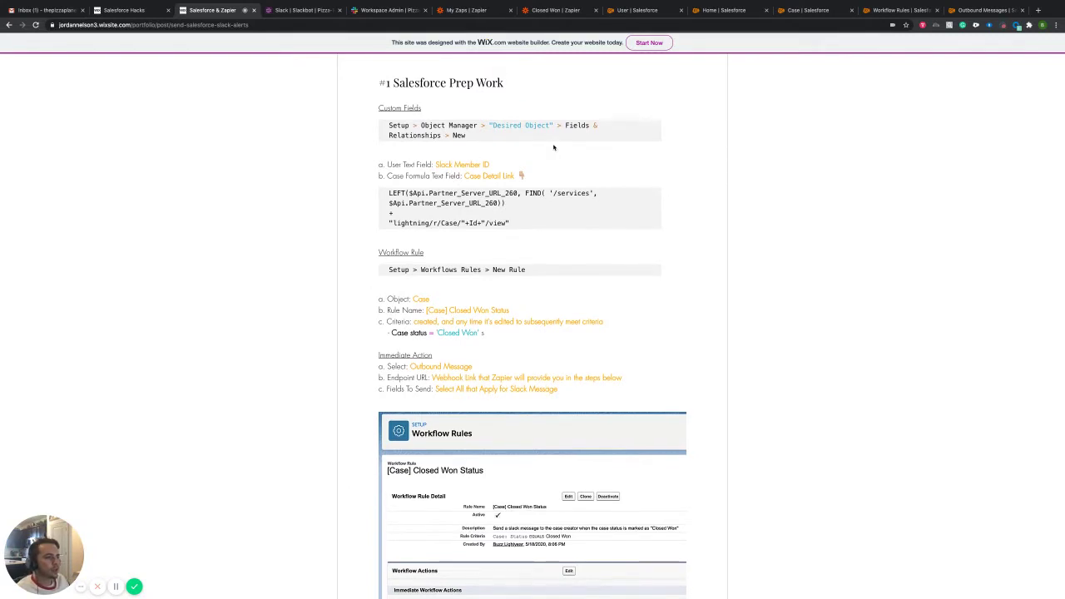
{"action": "left_click_drag", "start_coordinate": [493, 166], "coordinate": [385, 165]}
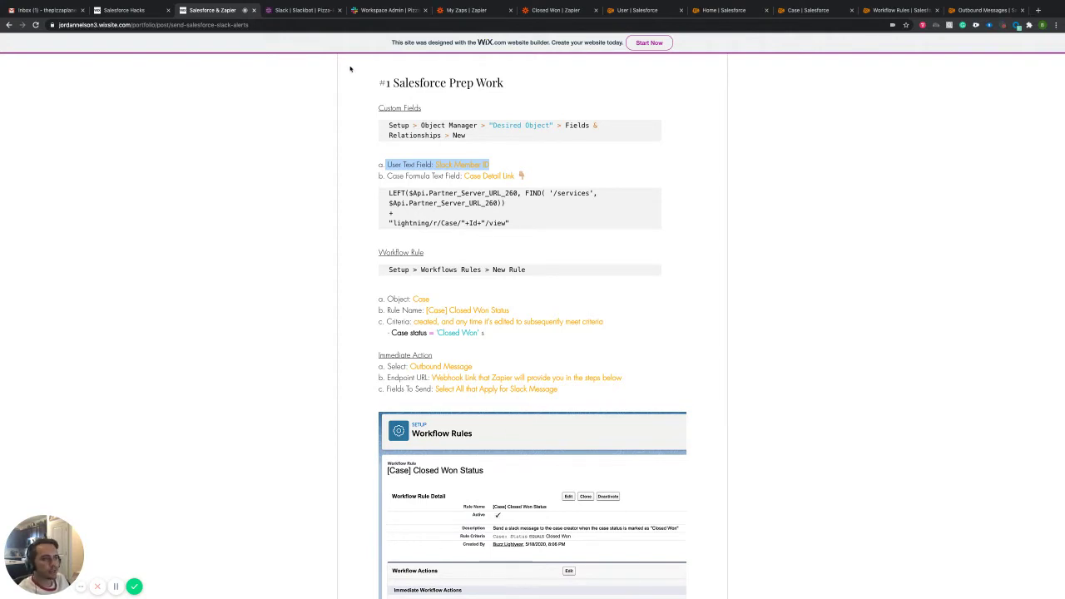
Step: Switch to Slack, open your own profile from your direct messages, and show the extra profile options containing the member ID
{"action": "left_click", "coordinate": [303, 11]}
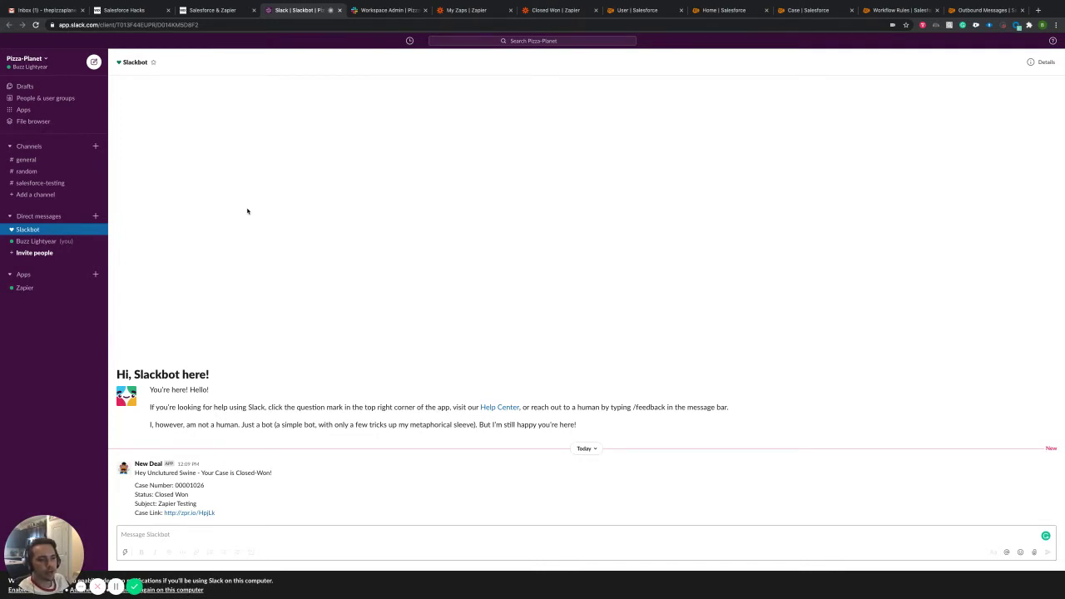
{"action": "left_click", "coordinate": [20, 243]}
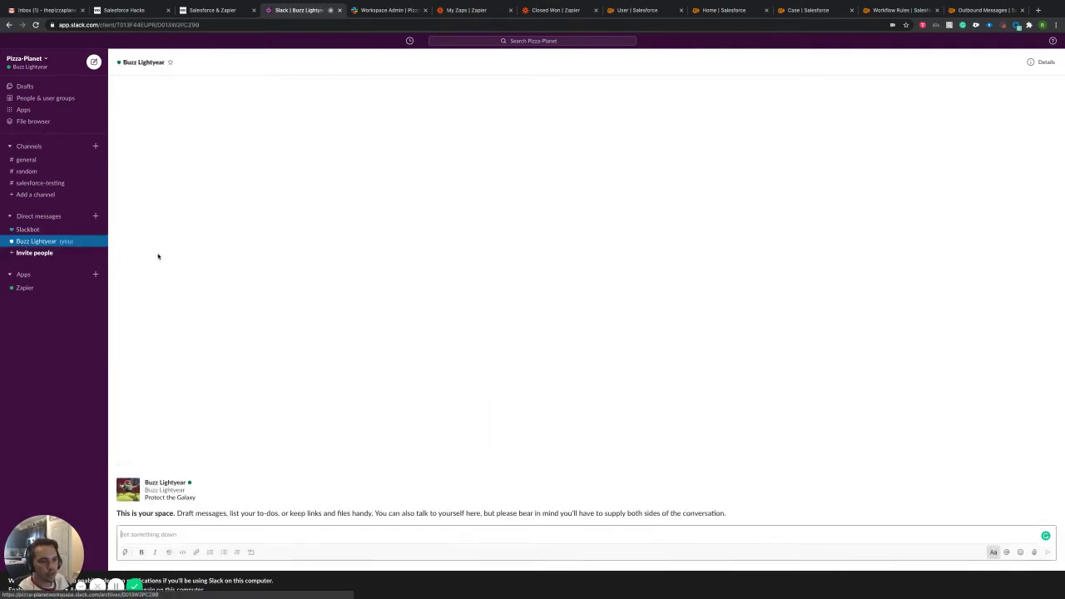
{"action": "left_click", "coordinate": [131, 490]}
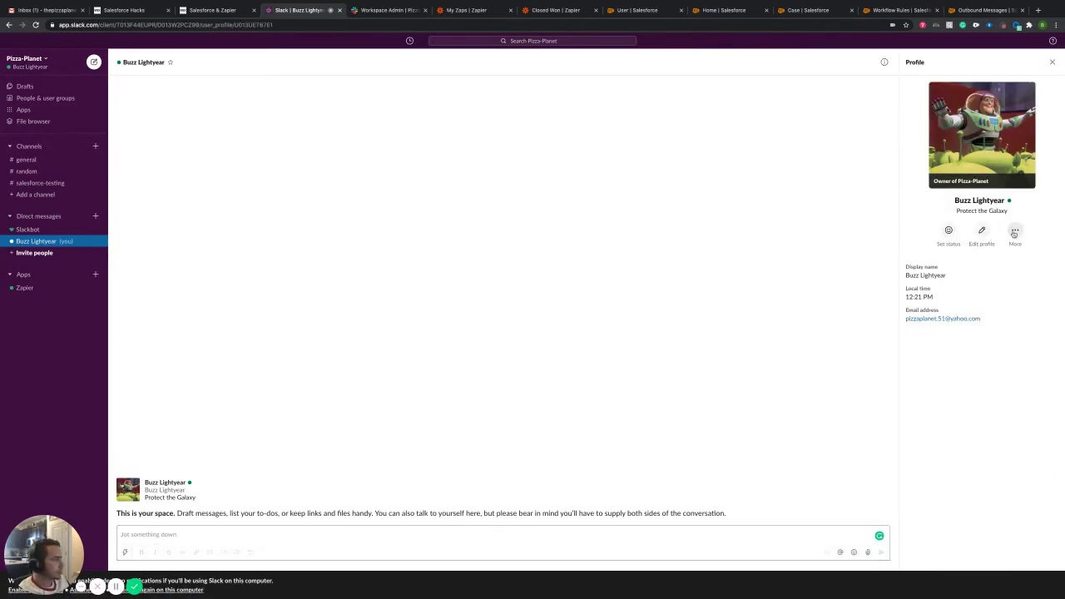
{"action": "left_click", "coordinate": [1014, 232]}
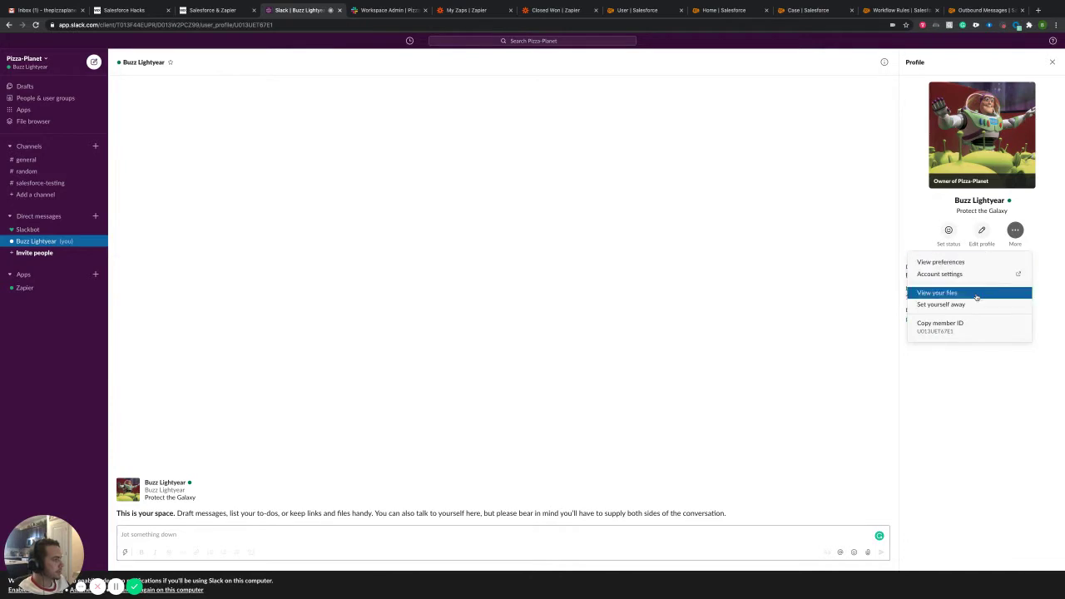
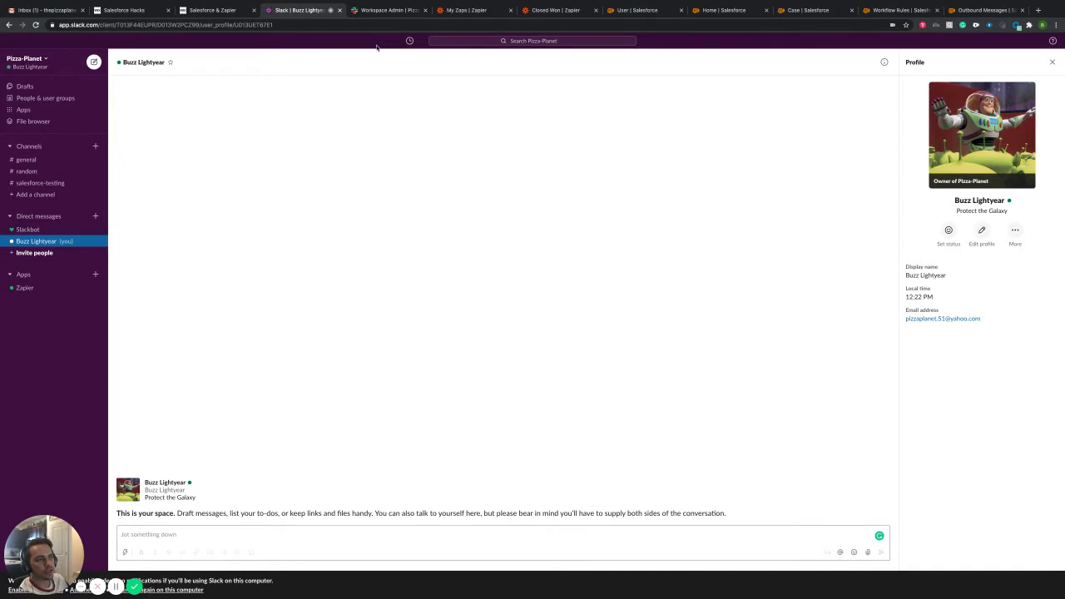
Step: Look through the workspace tools, then view Manage members in the Pizza-Planet workspace administration and highlight the primary owner's entry
{"action": "left_click", "coordinate": [46, 61]}
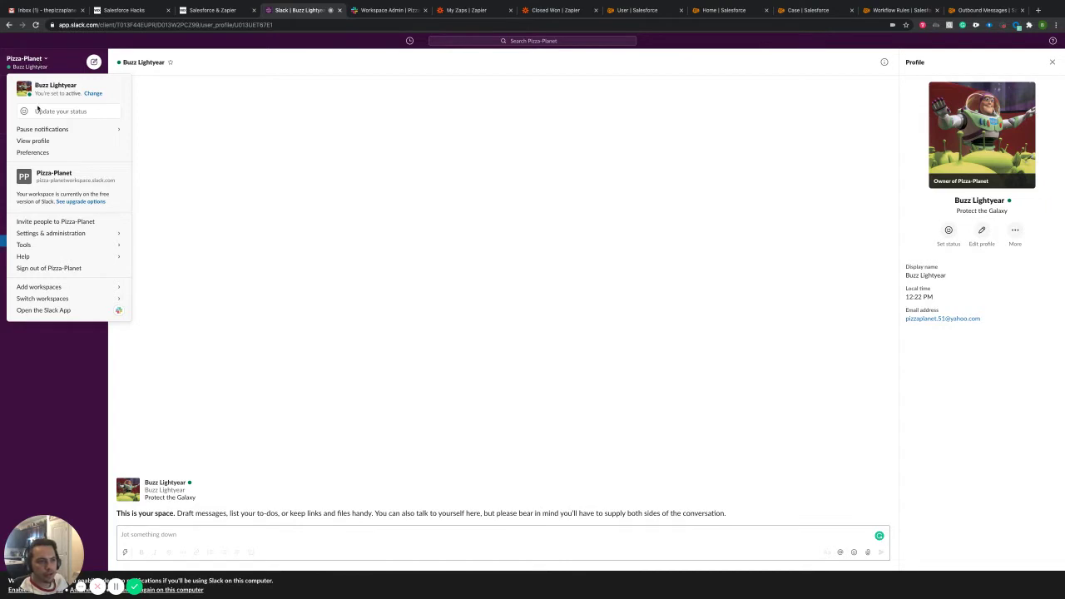
{"action": "mouse_move", "coordinate": [63, 247]}
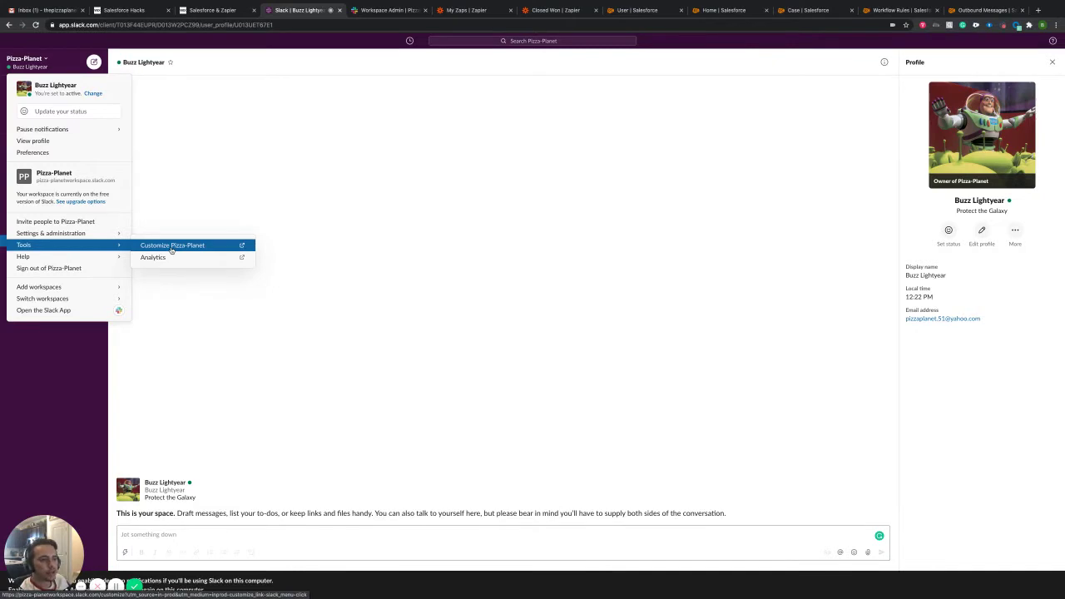
{"action": "left_click", "coordinate": [380, 12]}
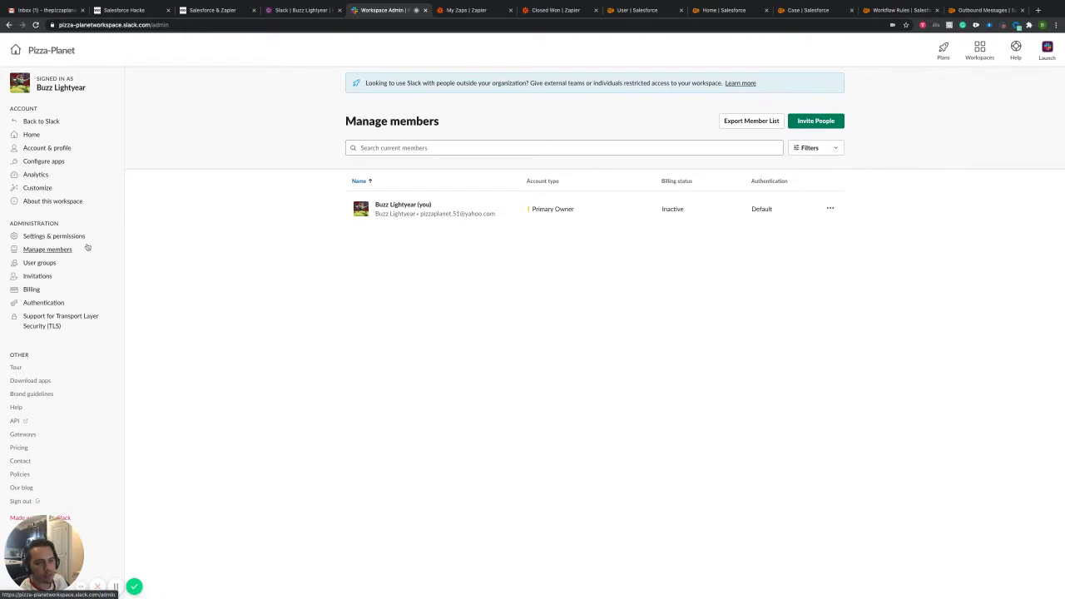
{"action": "left_click_drag", "start_coordinate": [9, 223], "coordinate": [69, 239]}
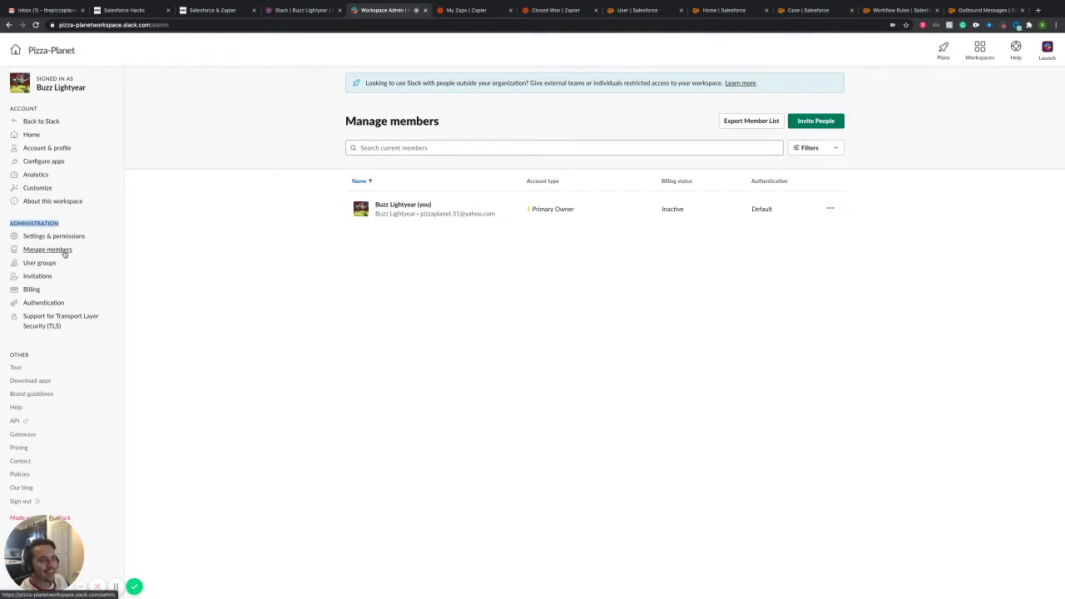
{"action": "left_click", "coordinate": [64, 253]}
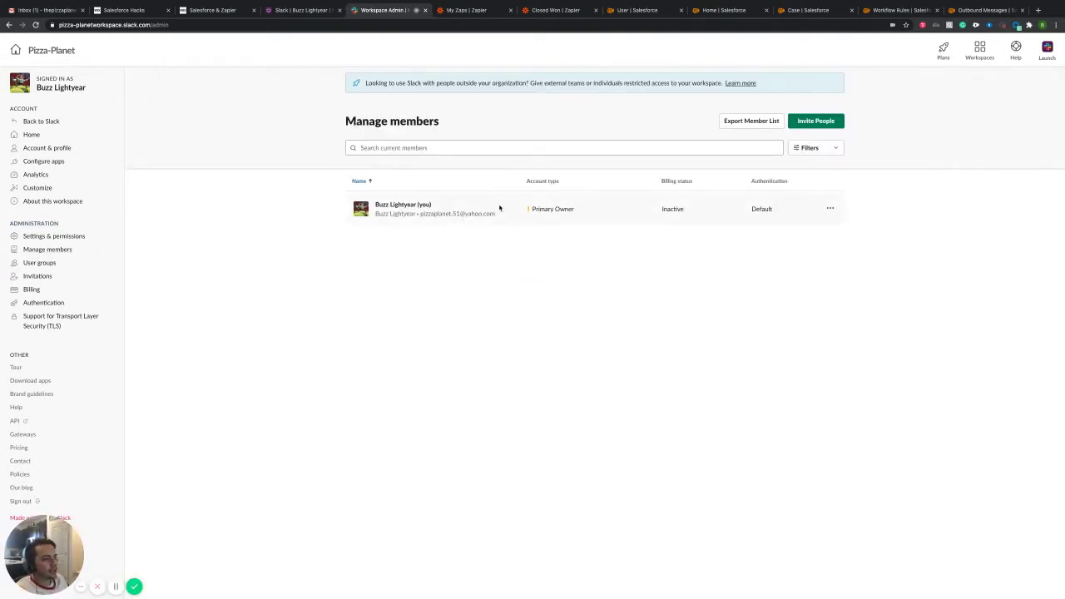
{"action": "left_click_drag", "start_coordinate": [506, 217], "coordinate": [354, 200]}
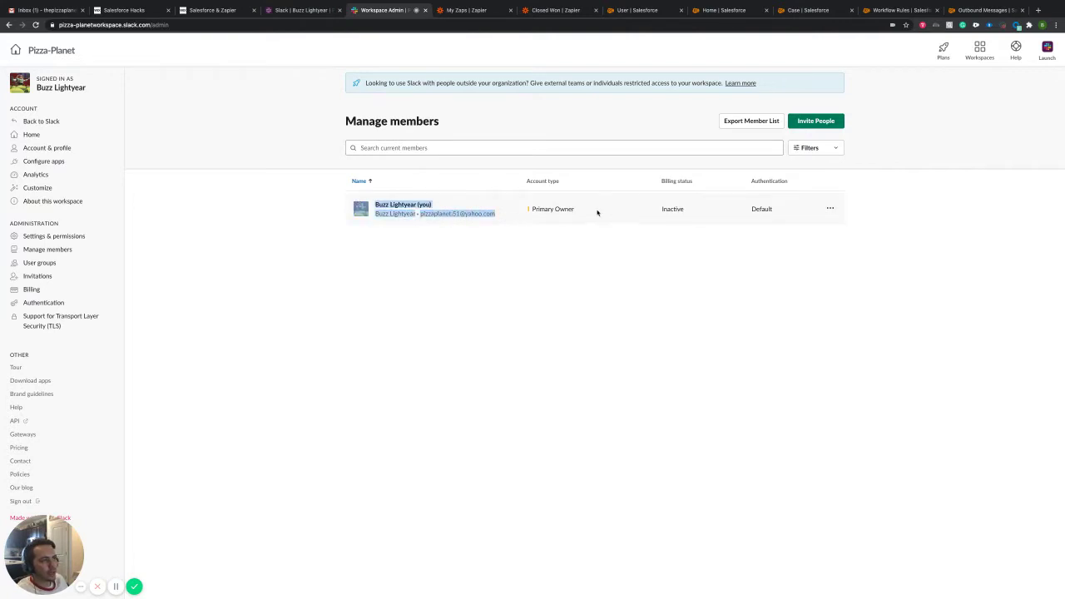
Step: Review the member's billing status and authentication in Manage members, and point out the member list export
{"action": "left_click", "coordinate": [539, 238]}
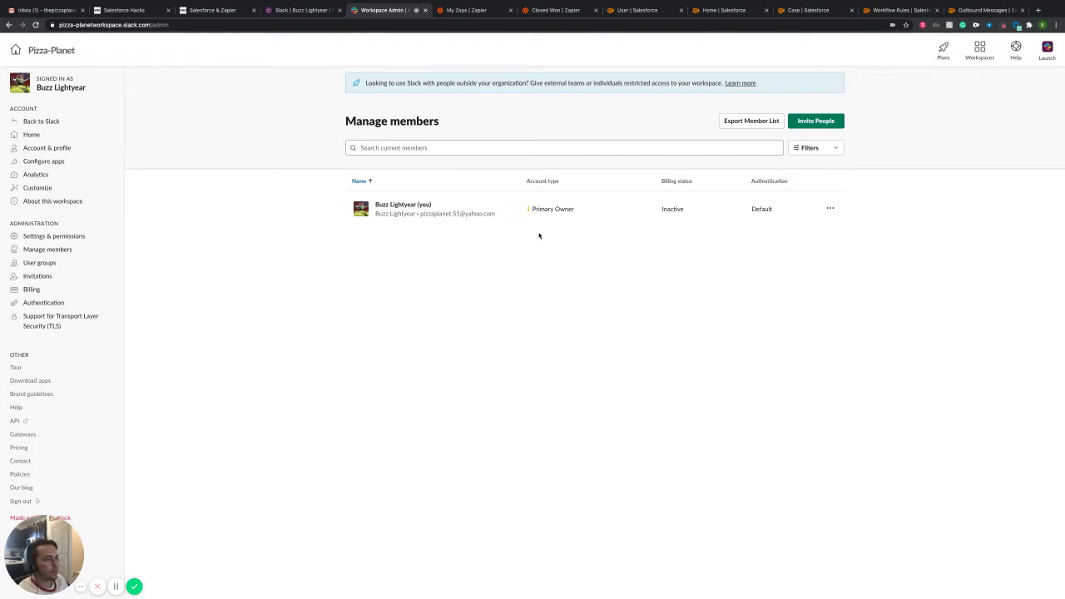
{"action": "left_click_drag", "start_coordinate": [695, 209], "coordinate": [650, 209]}
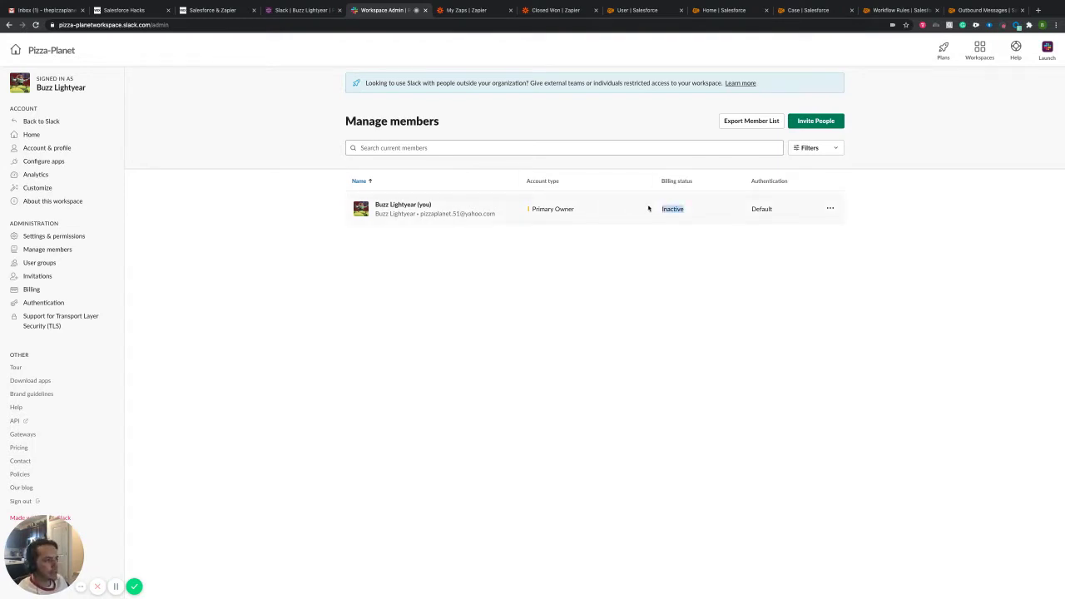
{"action": "left_click", "coordinate": [773, 208], "text": "shift"}
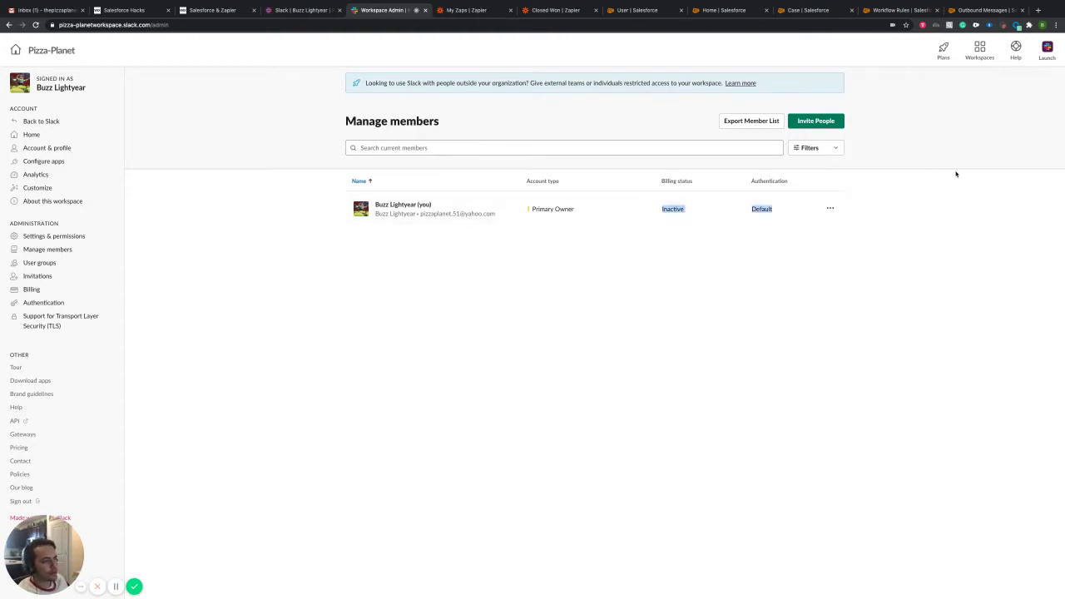
{"action": "left_click", "coordinate": [959, 169]}
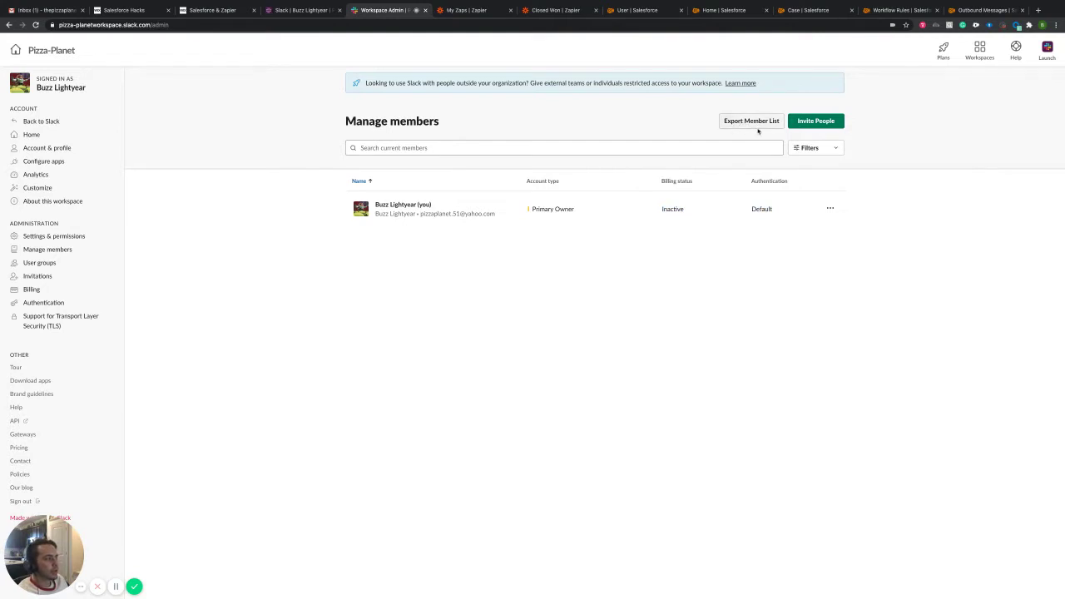
{"action": "left_click", "coordinate": [739, 123]}
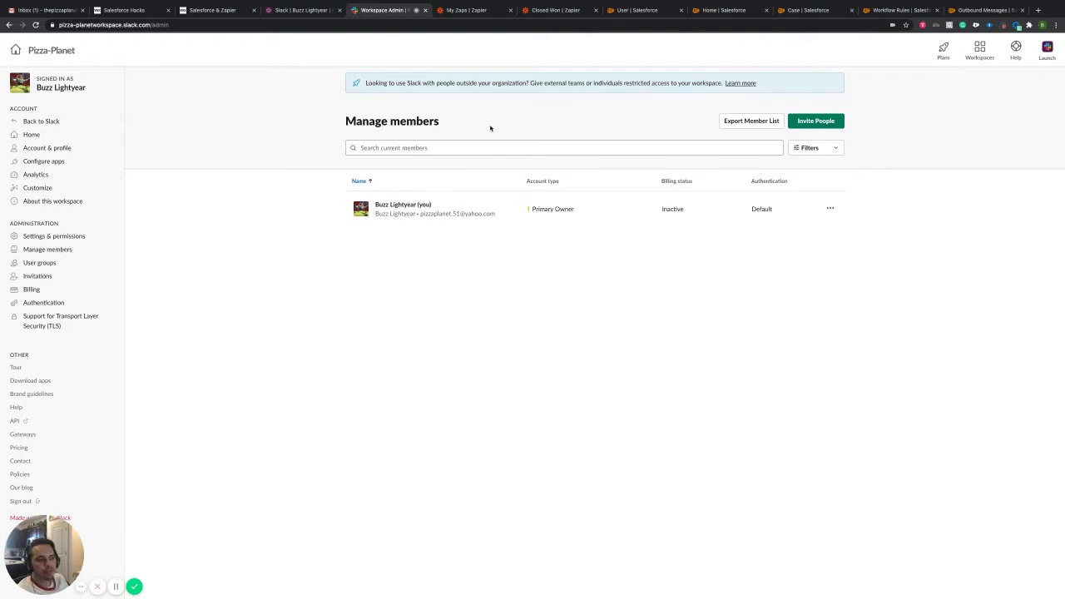
Step: Switch to Salesforce and examine the User object's Slack User ID custom field, highlighting its name, description and data type
{"action": "left_click", "coordinate": [637, 10]}
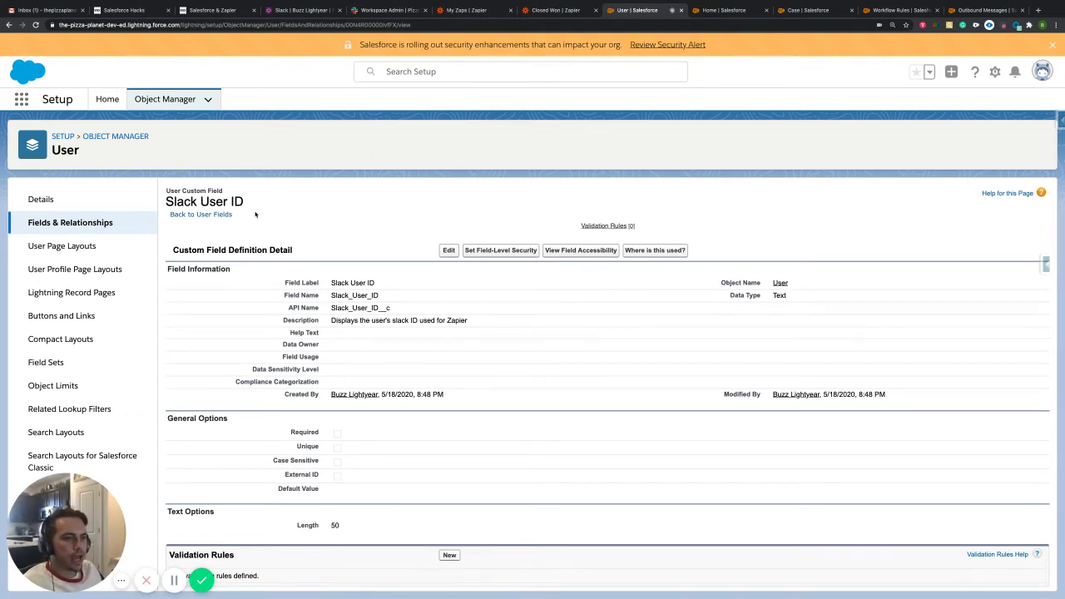
{"action": "left_click_drag", "start_coordinate": [254, 215], "coordinate": [167, 190]}
{"action": "left_click", "coordinate": [322, 211]}
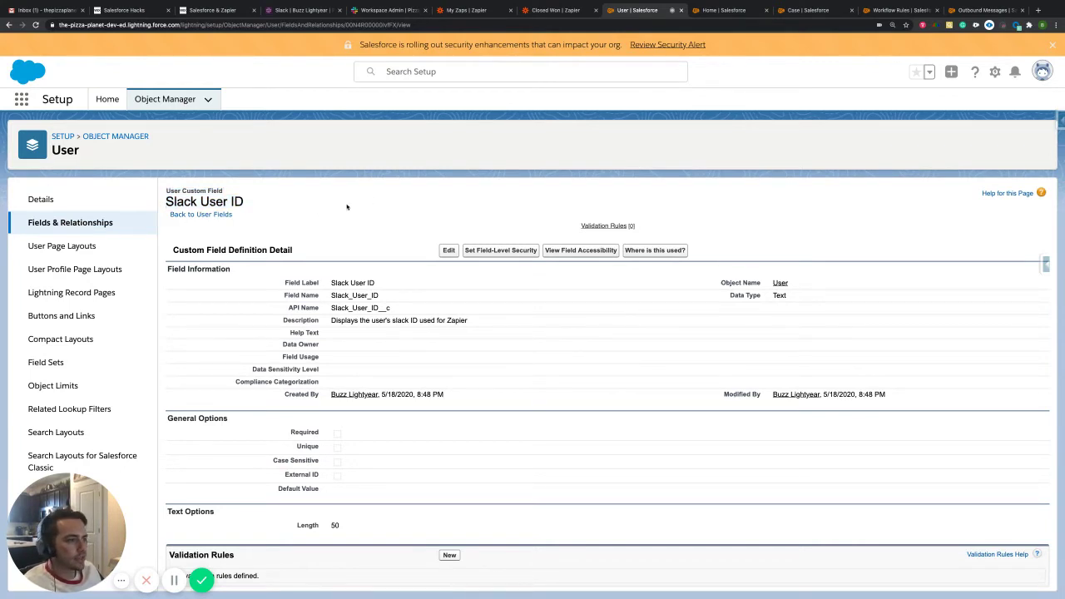
{"action": "scroll", "coordinate": [348, 207], "scroll_direction": "down", "scroll_amount": 1}
{"action": "left_click_drag", "start_coordinate": [477, 308], "coordinate": [320, 308]}
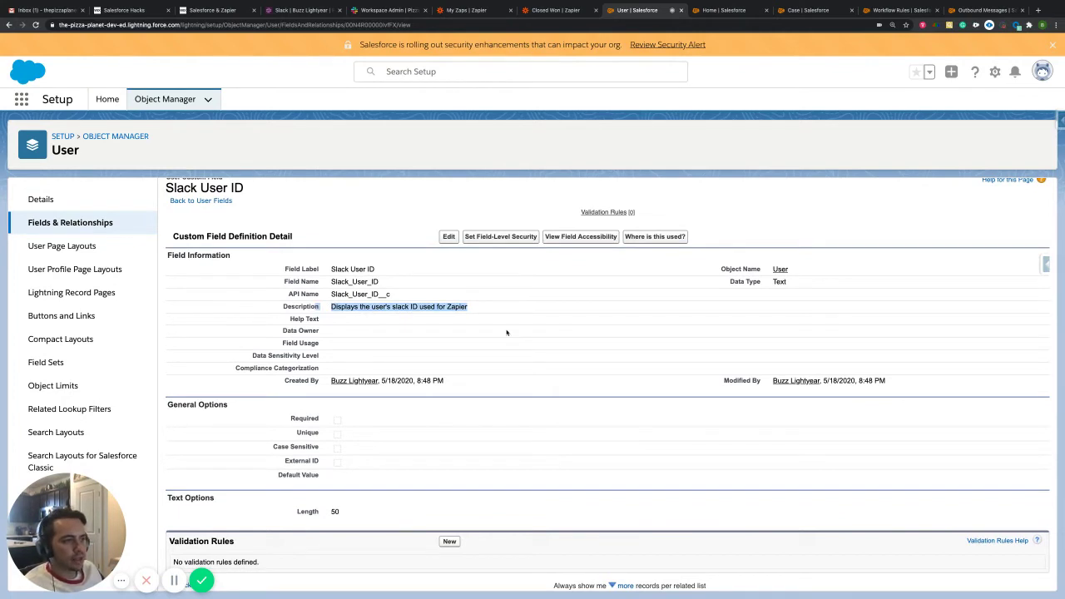
{"action": "left_click_drag", "start_coordinate": [470, 308], "coordinate": [448, 308]}
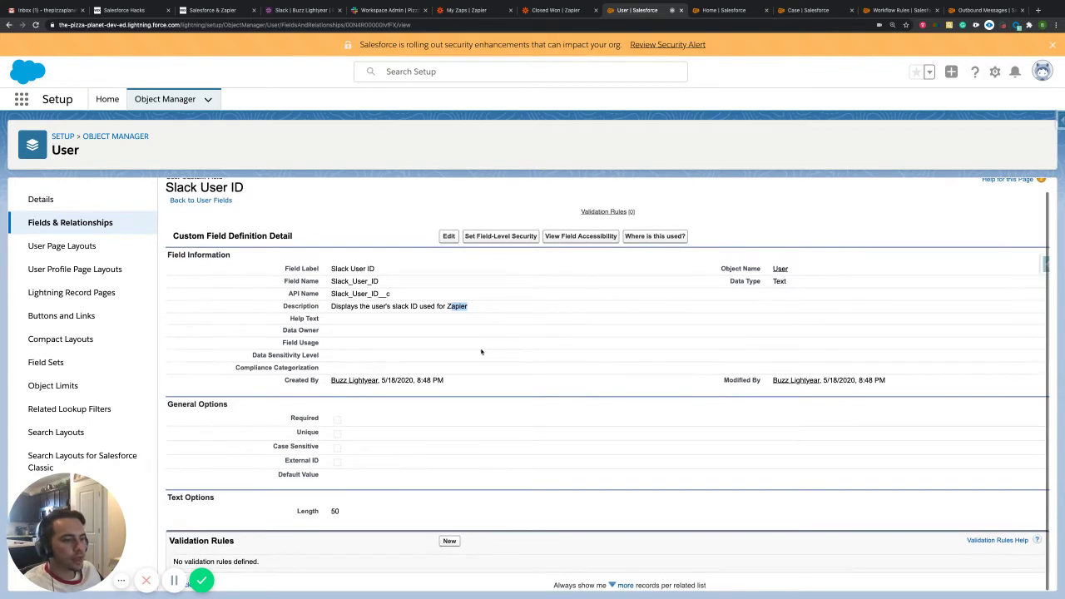
{"action": "left_click_drag", "start_coordinate": [797, 283], "coordinate": [754, 282]}
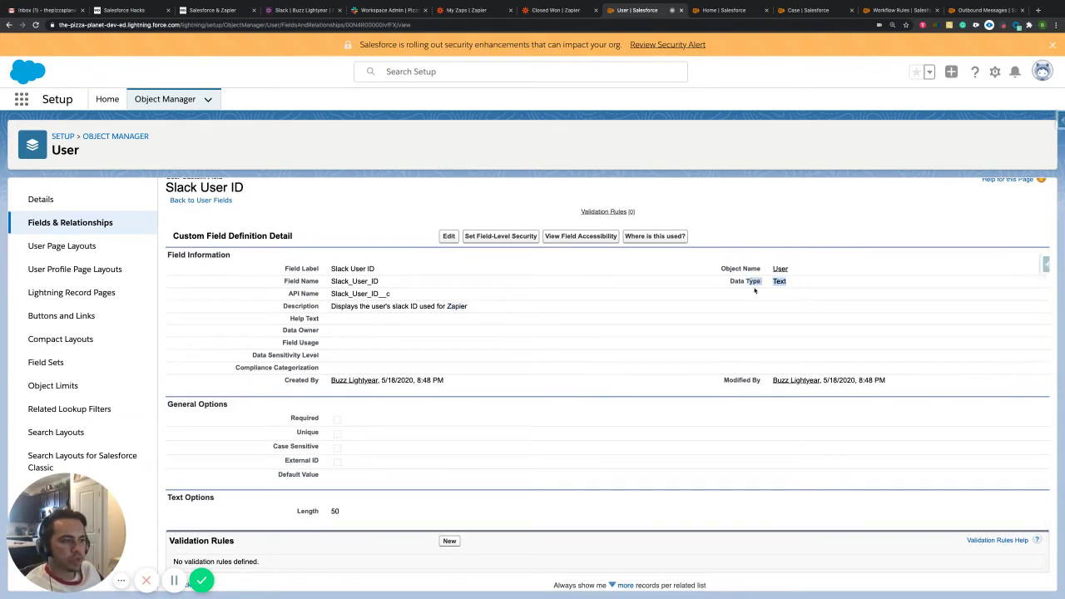
{"action": "left_click", "coordinate": [363, 238]}
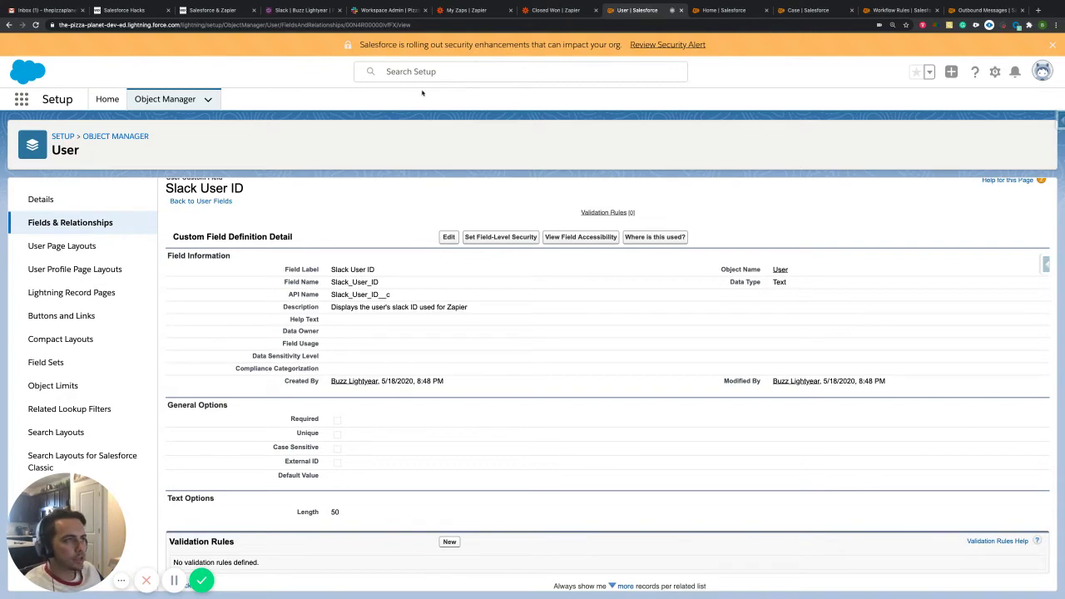
Step: View the Salesforce user record in Setup and highlight the value stored in its Slack User ID field
{"action": "left_click", "coordinate": [731, 11]}
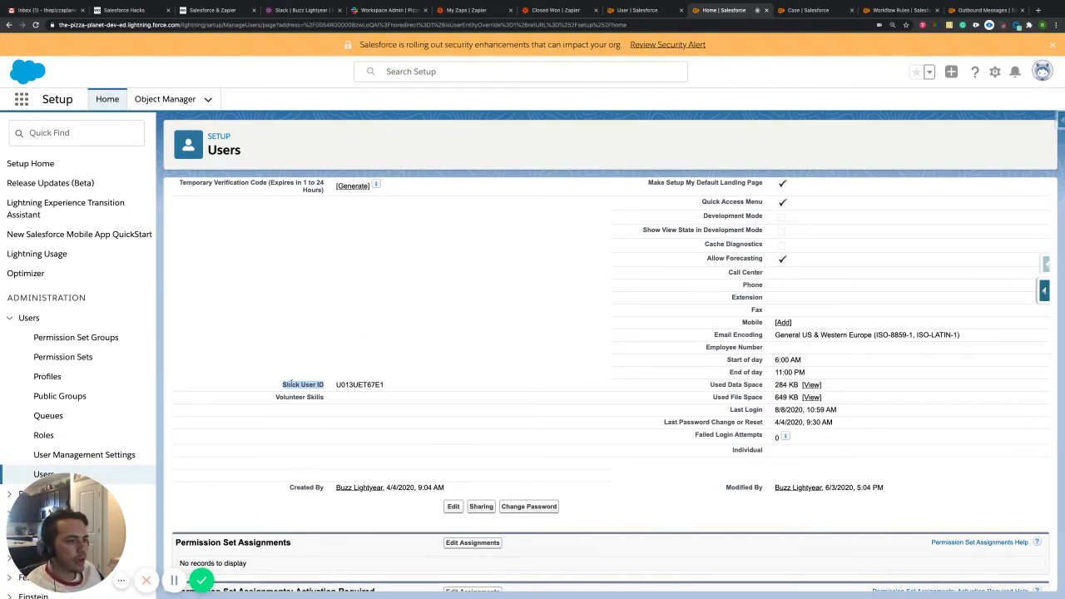
{"action": "left_click_drag", "start_coordinate": [392, 387], "coordinate": [334, 387]}
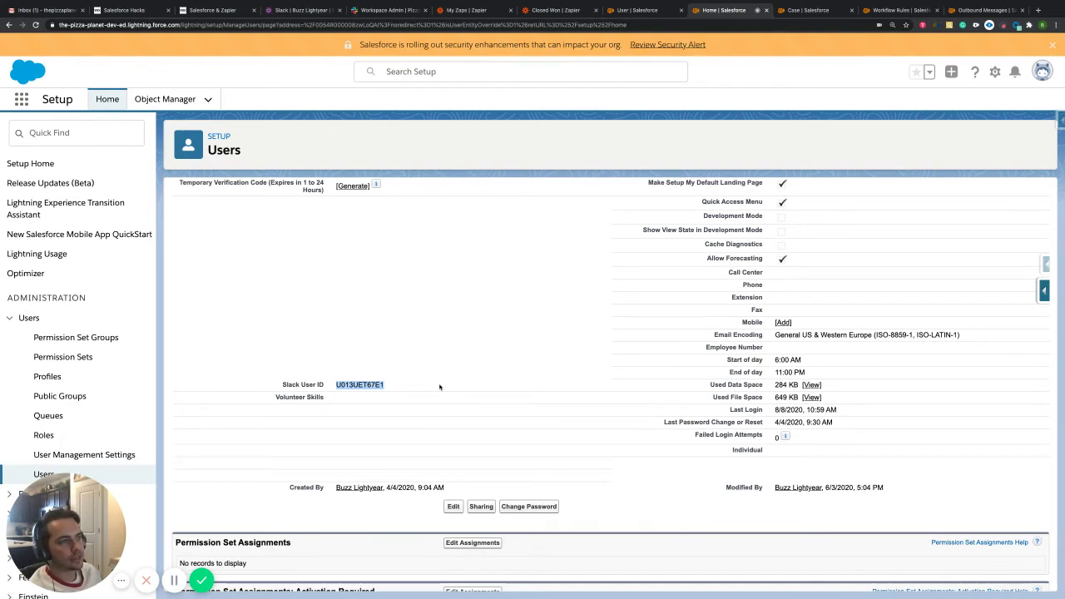
{"action": "left_click", "coordinate": [432, 371]}
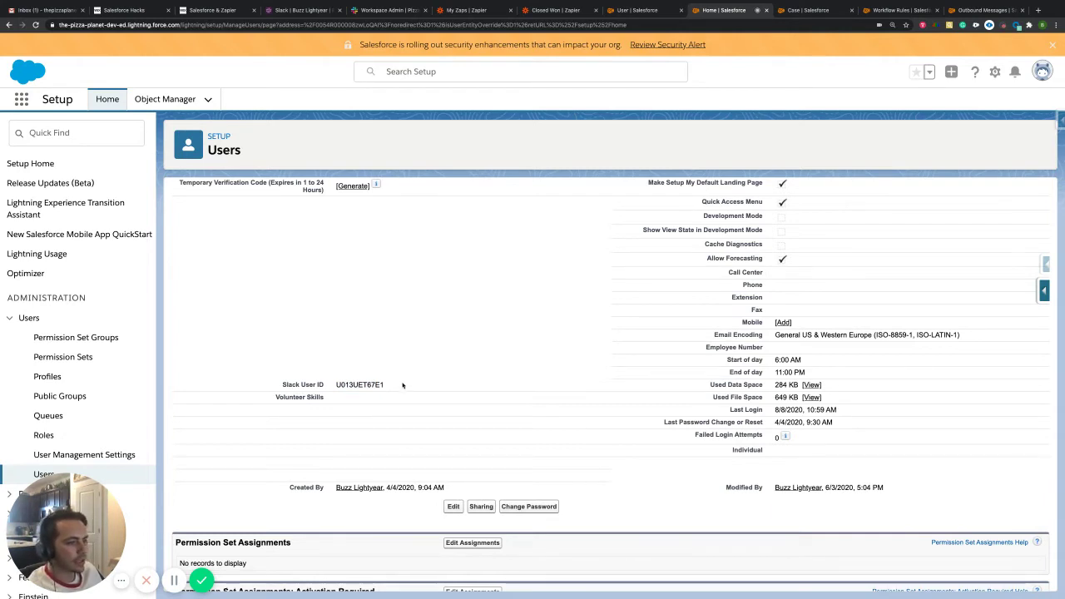
{"action": "left_click_drag", "start_coordinate": [400, 384], "coordinate": [333, 386]}
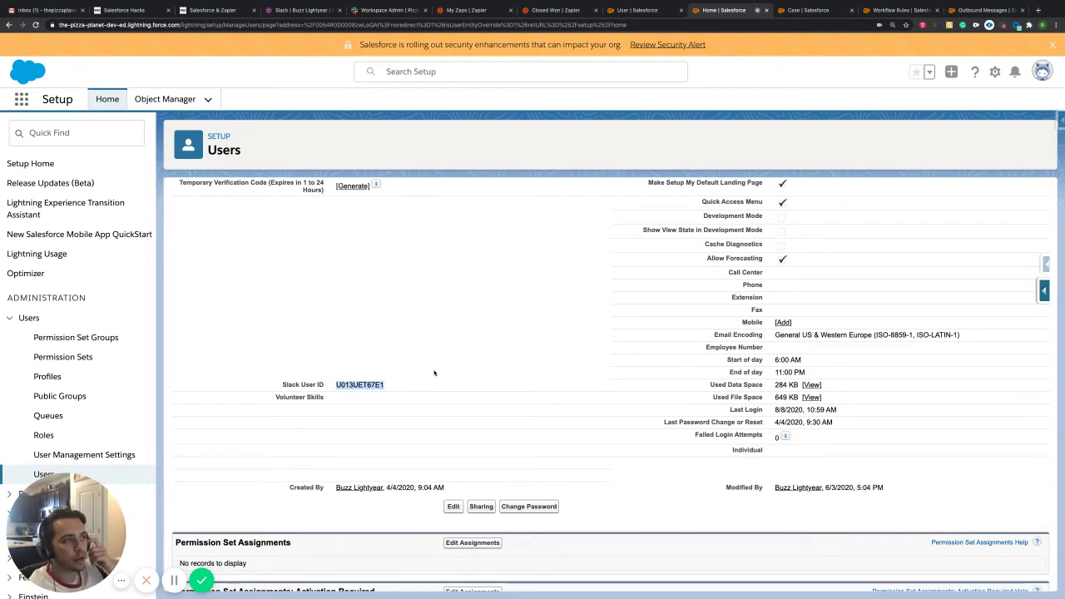
{"action": "left_click", "coordinate": [471, 312]}
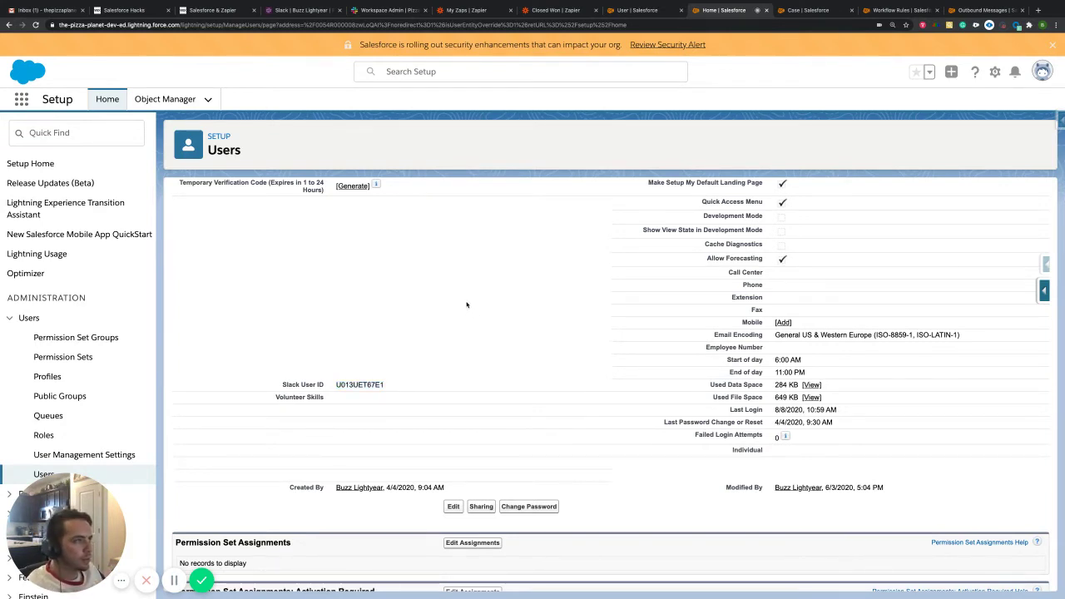
Step: Return to the Salesforce & Zapier post and highlight the Slack Member ID field, the Case Detail Link field and its formula
{"action": "left_click", "coordinate": [233, 11]}
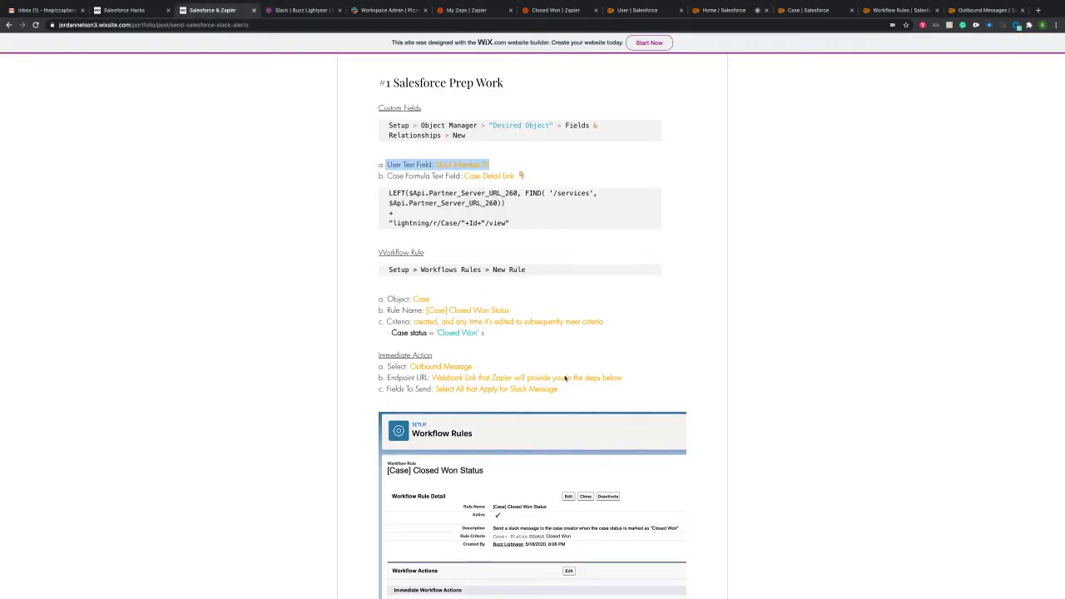
{"action": "scroll", "coordinate": [543, 283], "scroll_direction": "up", "scroll_amount": 1}
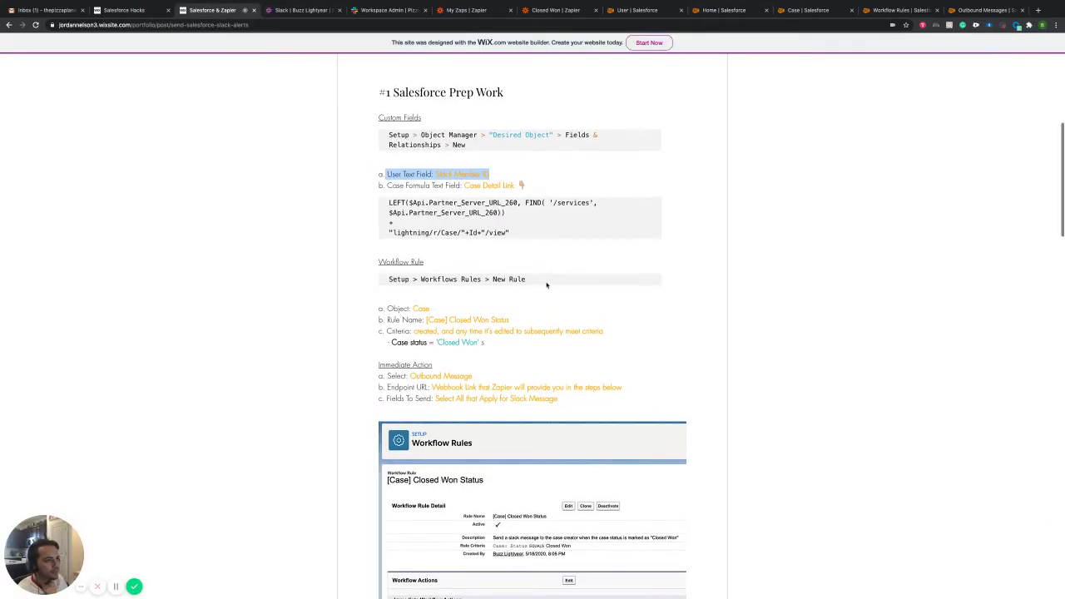
{"action": "left_click_drag", "start_coordinate": [493, 173], "coordinate": [386, 173]}
{"action": "left_click", "coordinate": [538, 186]}
{"action": "left_click_drag", "start_coordinate": [516, 184], "coordinate": [386, 184]}
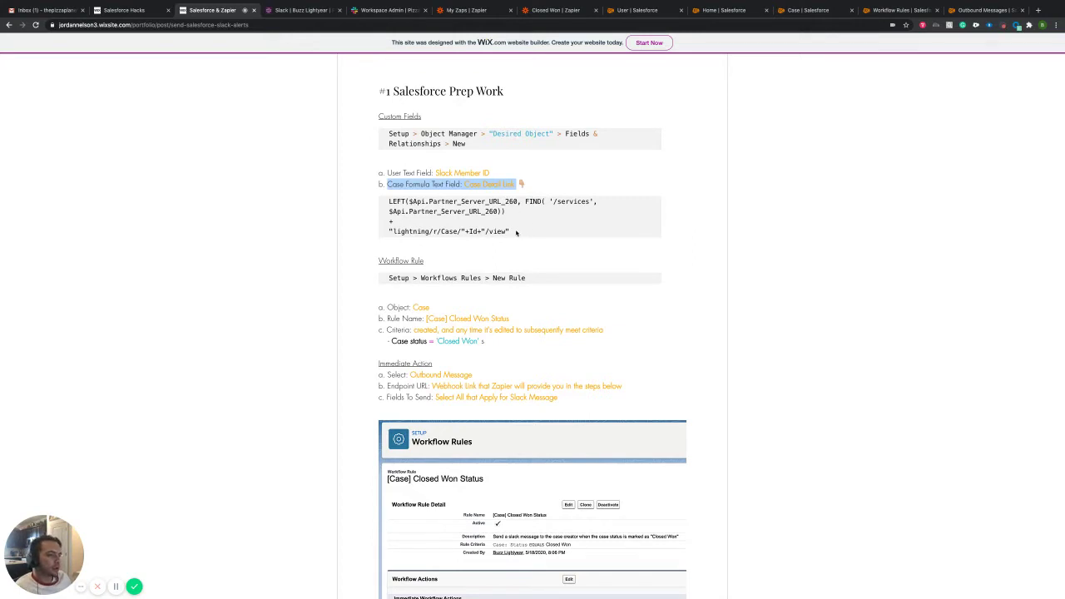
{"action": "left_click_drag", "start_coordinate": [511, 233], "coordinate": [389, 202]}
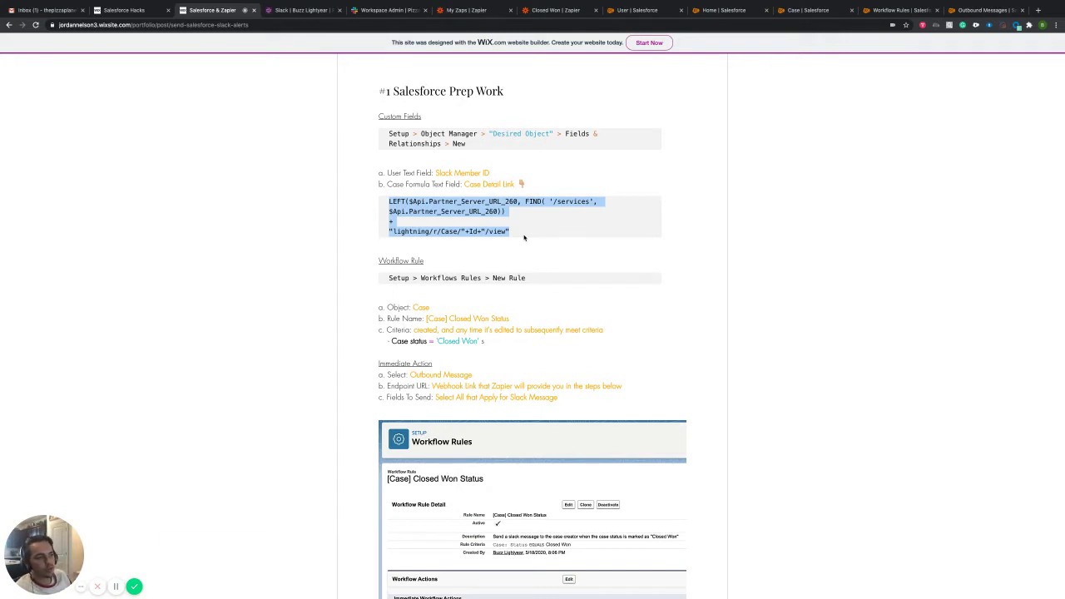
Step: Switch to Slack, open the Slackbot conversation, and highlight the New Deal message's Closed-Won greeting and case details
{"action": "left_click", "coordinate": [300, 10]}
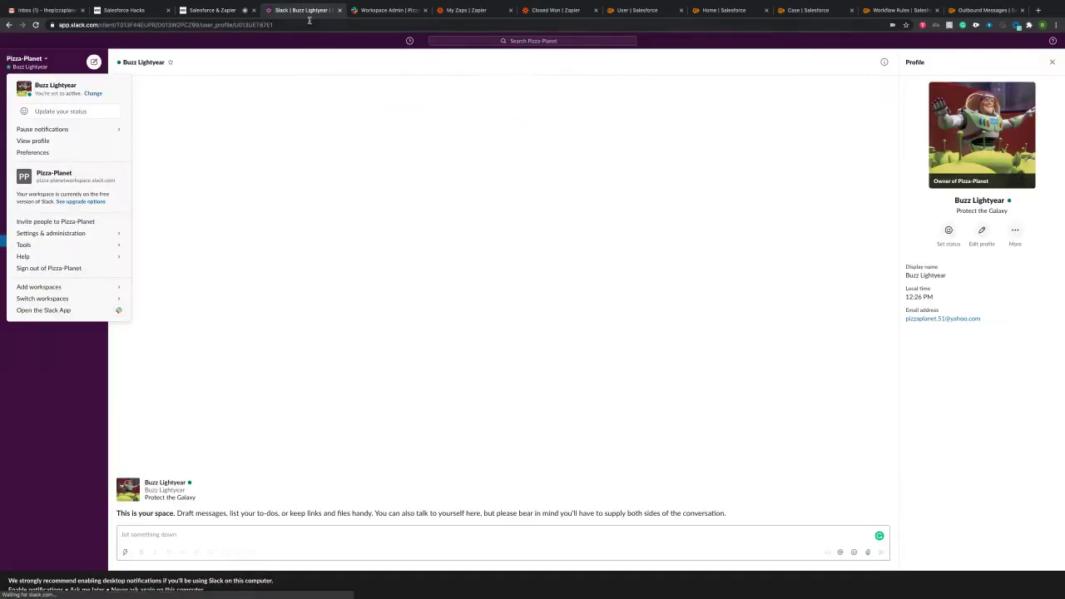
{"action": "left_click", "coordinate": [42, 372]}
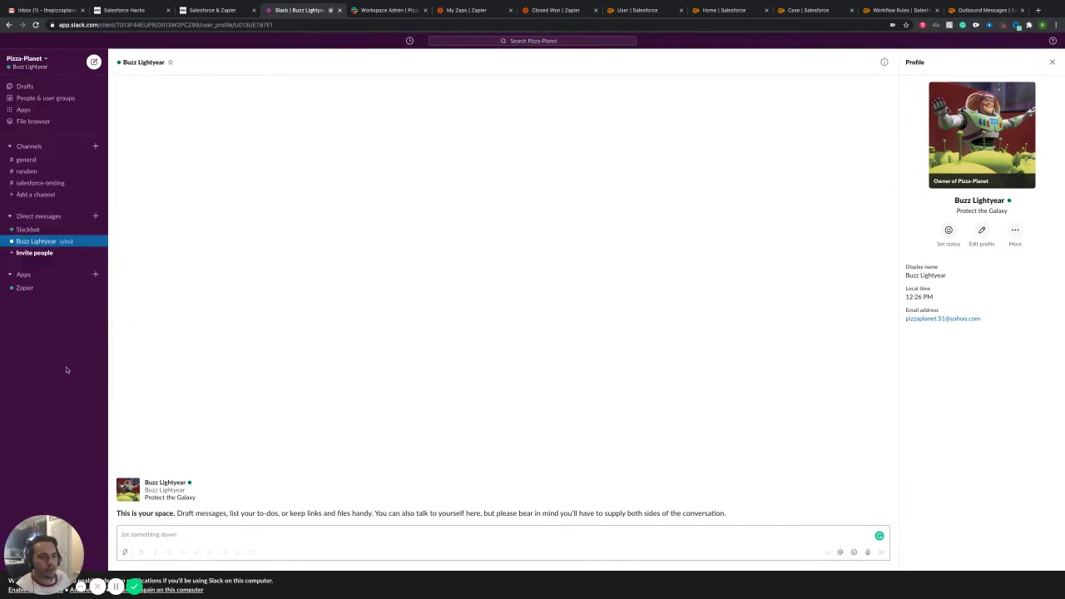
{"action": "left_click", "coordinate": [33, 230]}
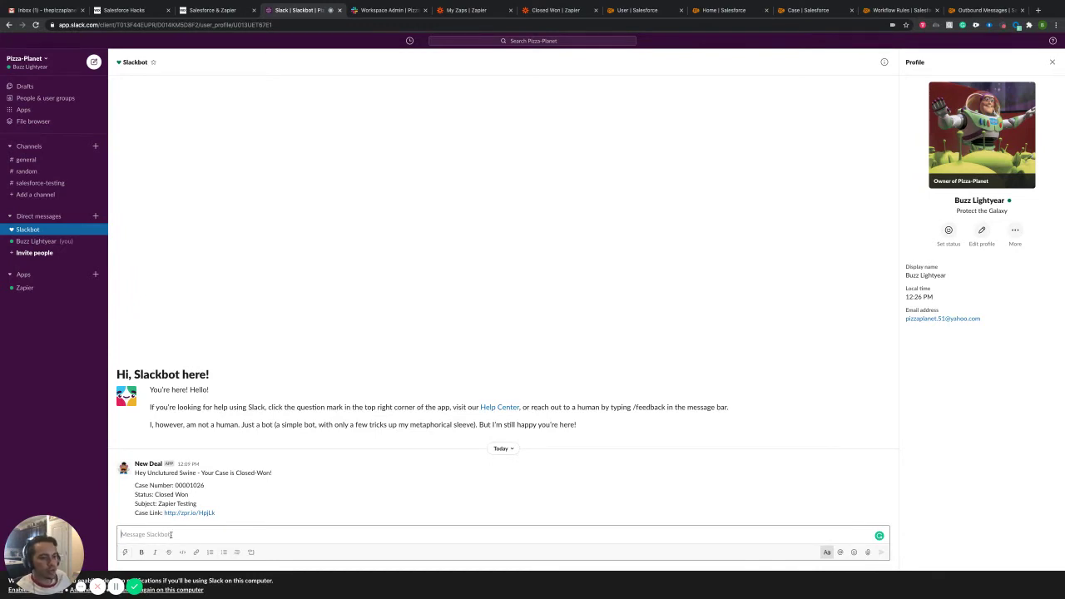
{"action": "left_click_drag", "start_coordinate": [134, 473], "coordinate": [272, 473]}
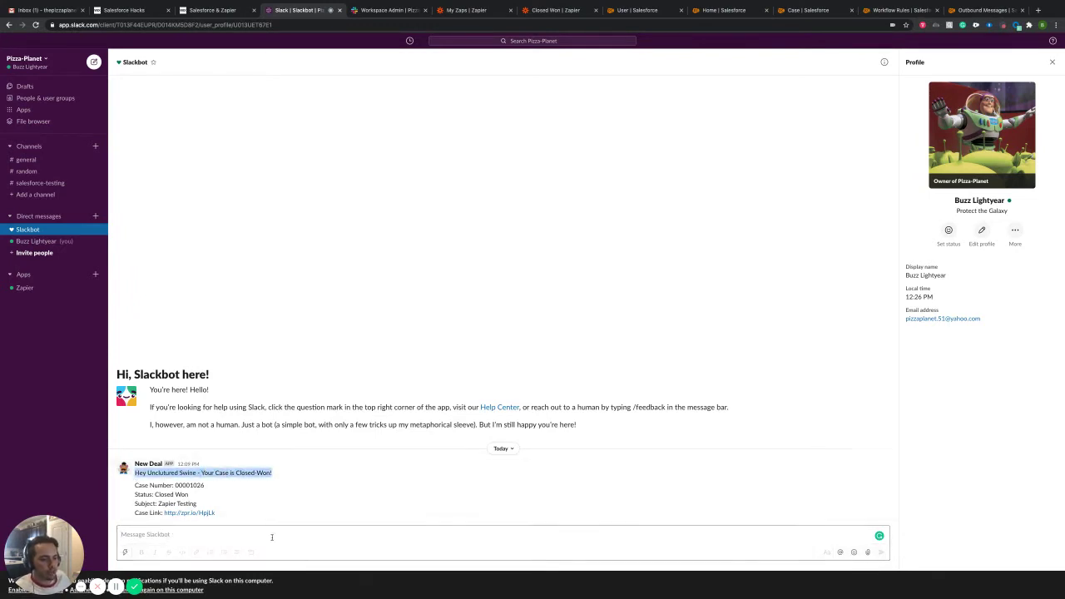
{"action": "left_click", "coordinate": [199, 530]}
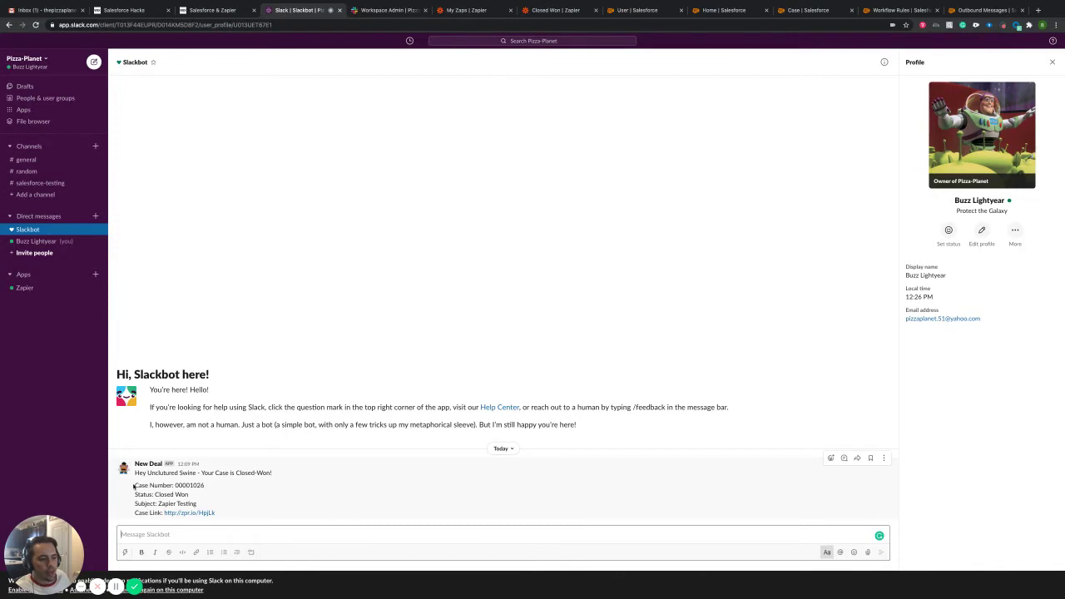
{"action": "left_click_drag", "start_coordinate": [134, 484], "coordinate": [191, 514]}
{"action": "triple_click", "coordinate": [192, 473]}
{"action": "left_click", "coordinate": [192, 485]}
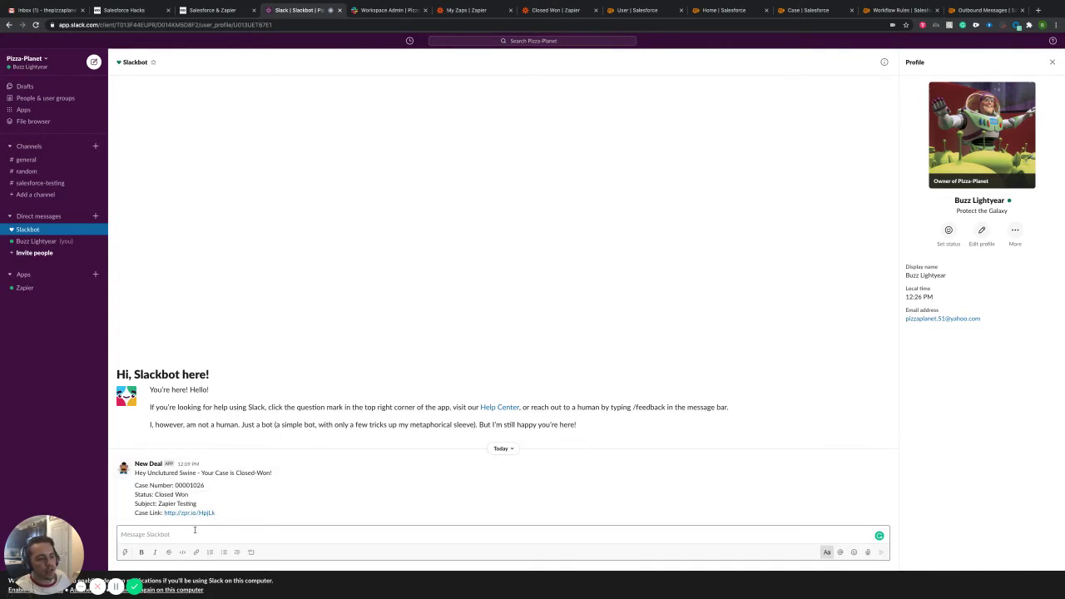
Step: Open the message's case link in a new browser tab, view the Zapier Testing case in Salesforce, and close that tab
{"action": "left_click_drag", "start_coordinate": [217, 513], "coordinate": [165, 514]}
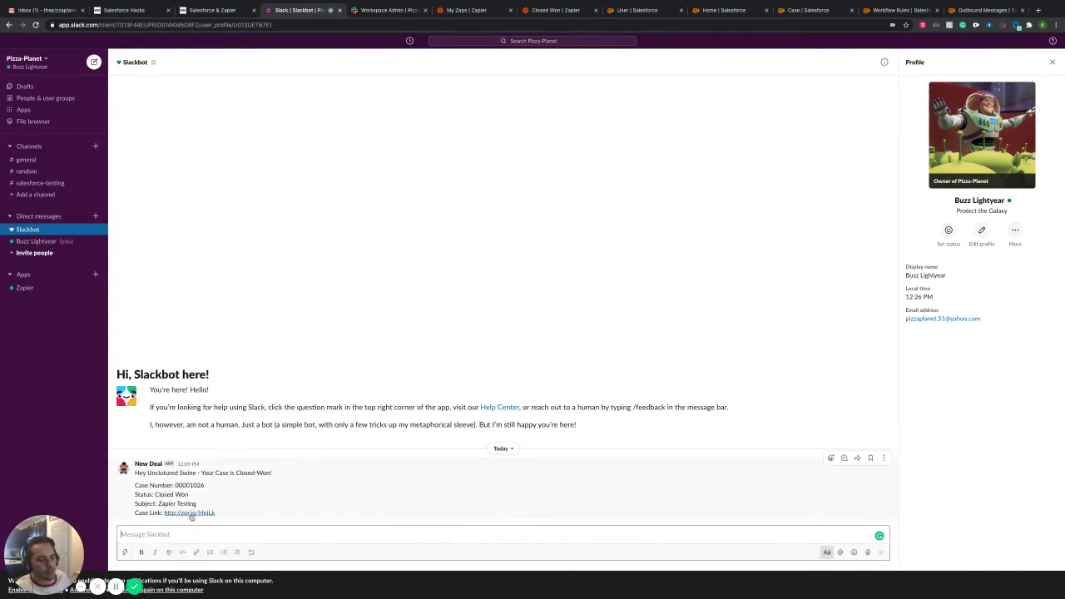
{"action": "right_click", "coordinate": [195, 513]}
{"action": "left_click", "coordinate": [237, 478]}
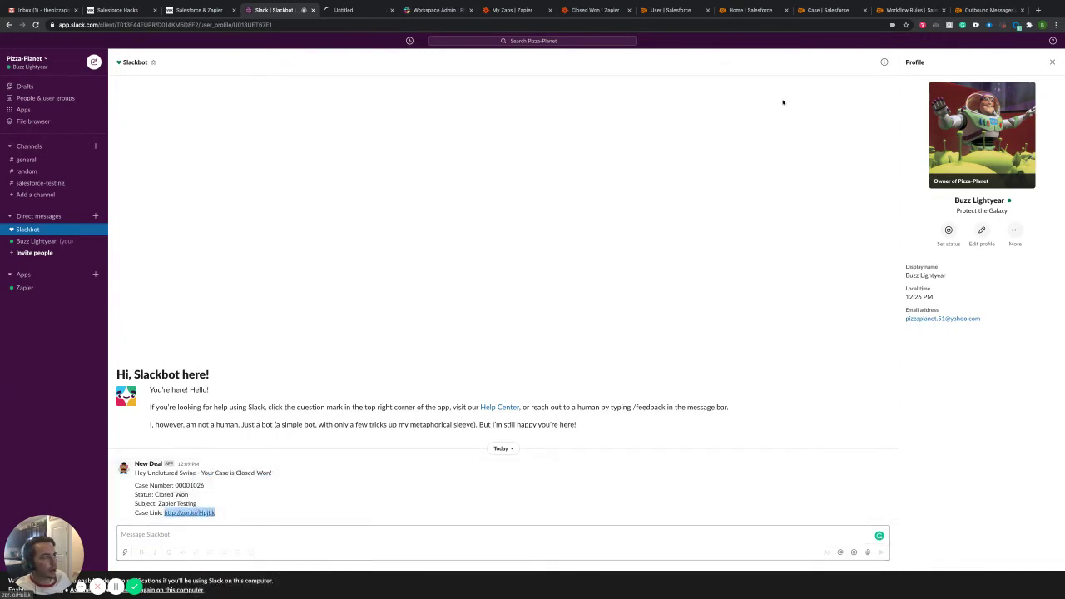
{"action": "left_click", "coordinate": [353, 10]}
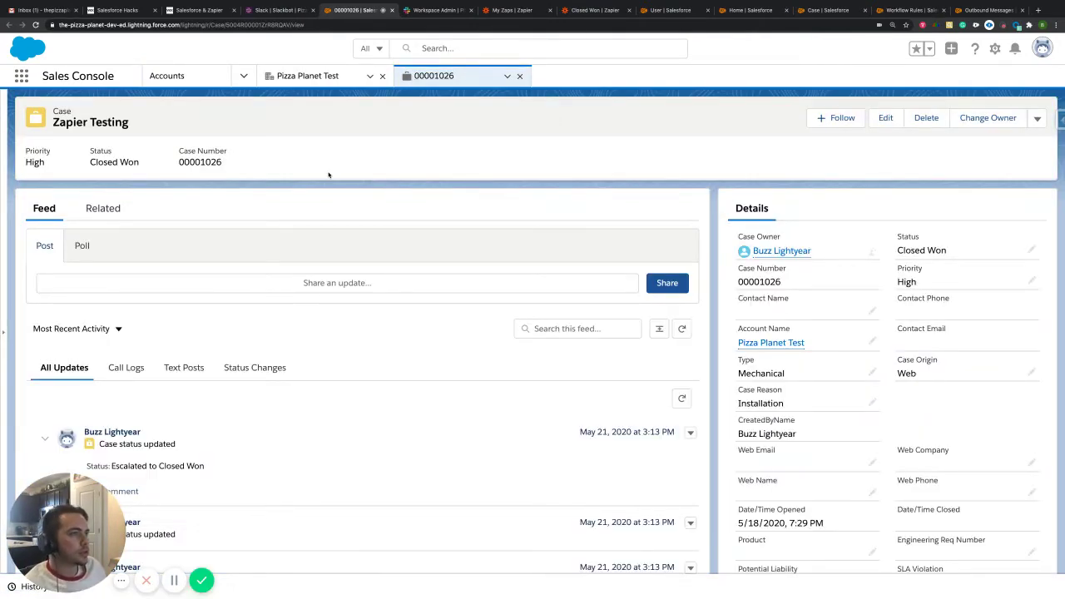
{"action": "left_click", "coordinate": [392, 11]}
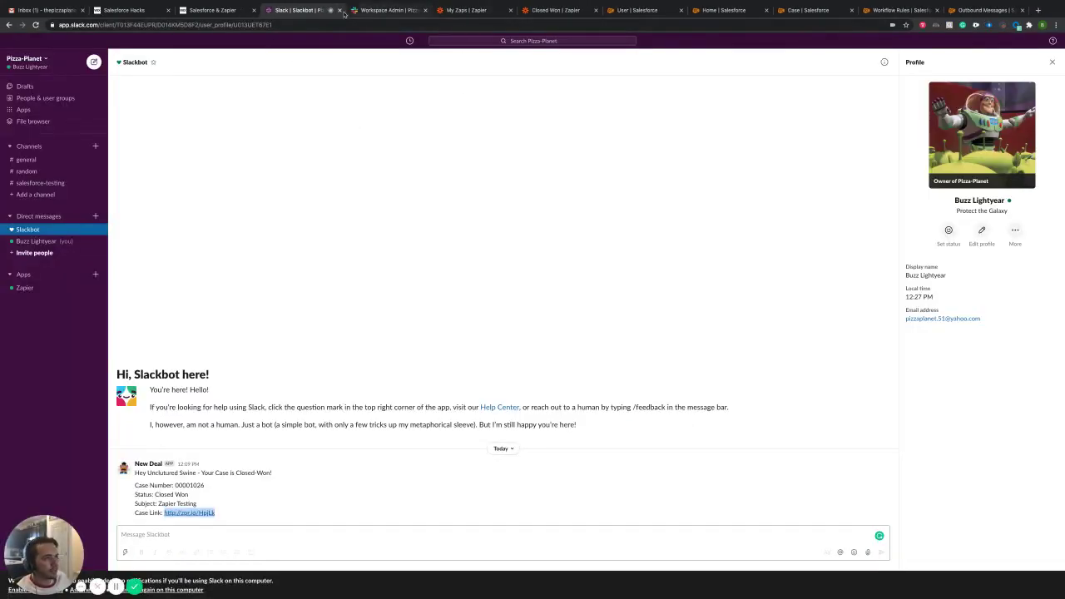
Step: Return to the Salesforce & Zapier post and examine the Case Detail Link formula part by part, highlighting the server URL and lightning/r/Case portions
{"action": "left_click", "coordinate": [227, 11]}
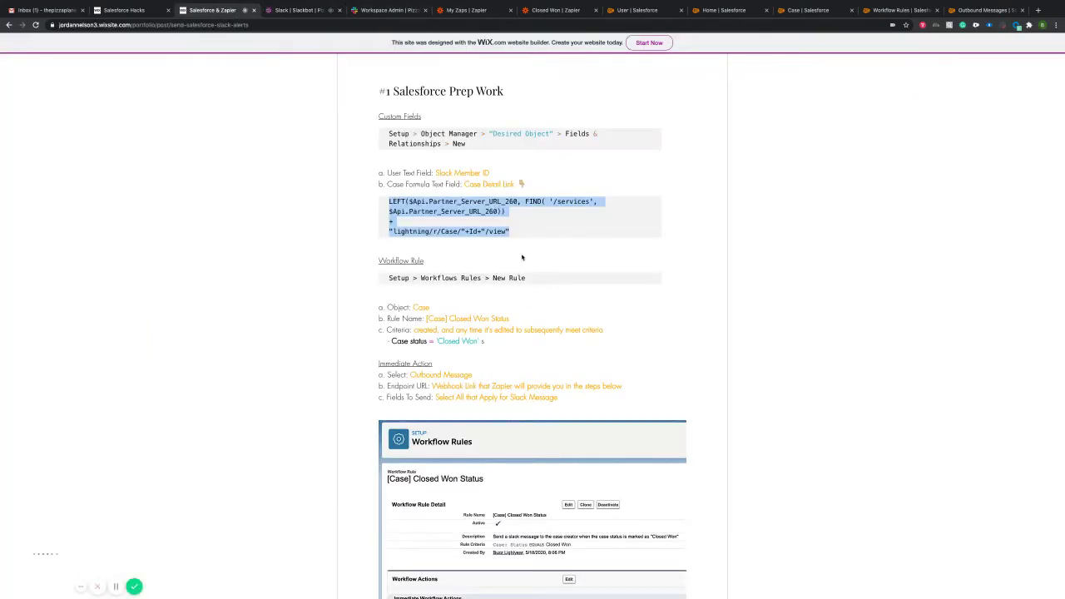
{"action": "left_click", "coordinate": [506, 254]}
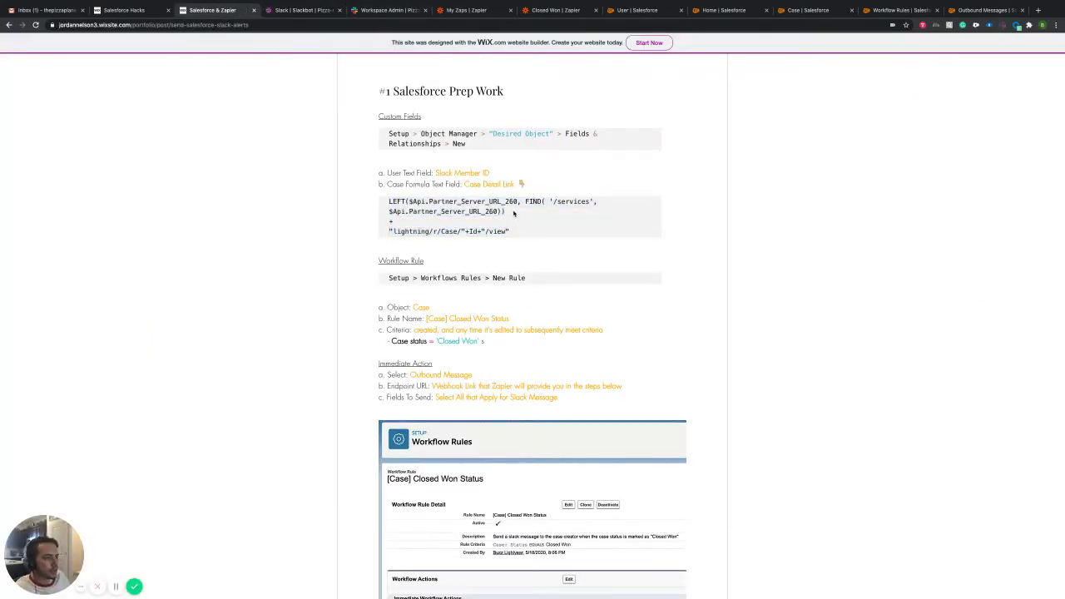
{"action": "left_click_drag", "start_coordinate": [502, 213], "coordinate": [388, 203]}
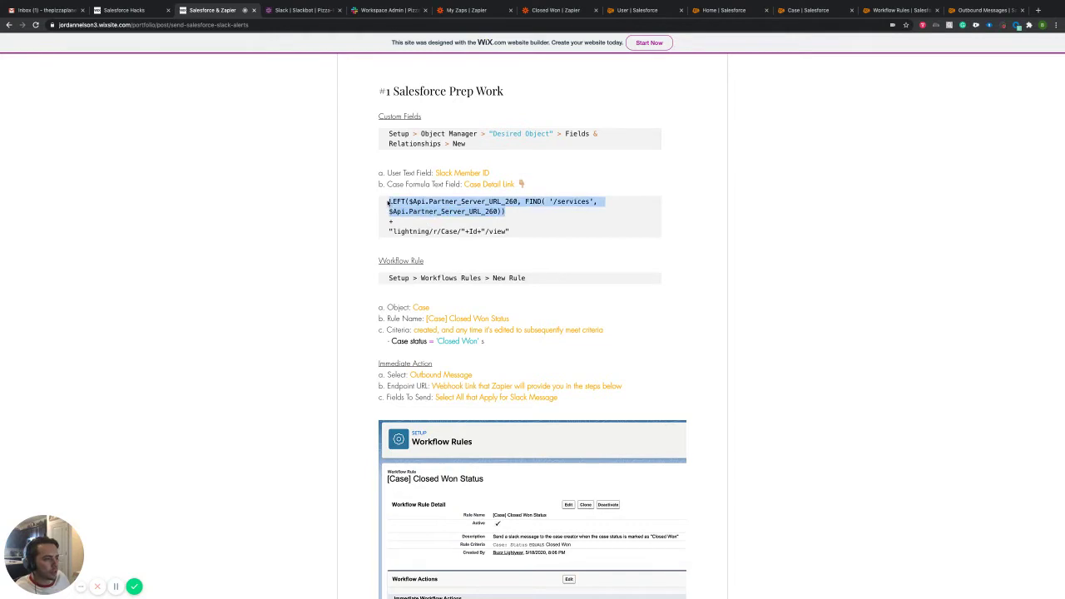
{"action": "scroll", "coordinate": [527, 224], "scroll_direction": "down", "scroll_amount": 1}
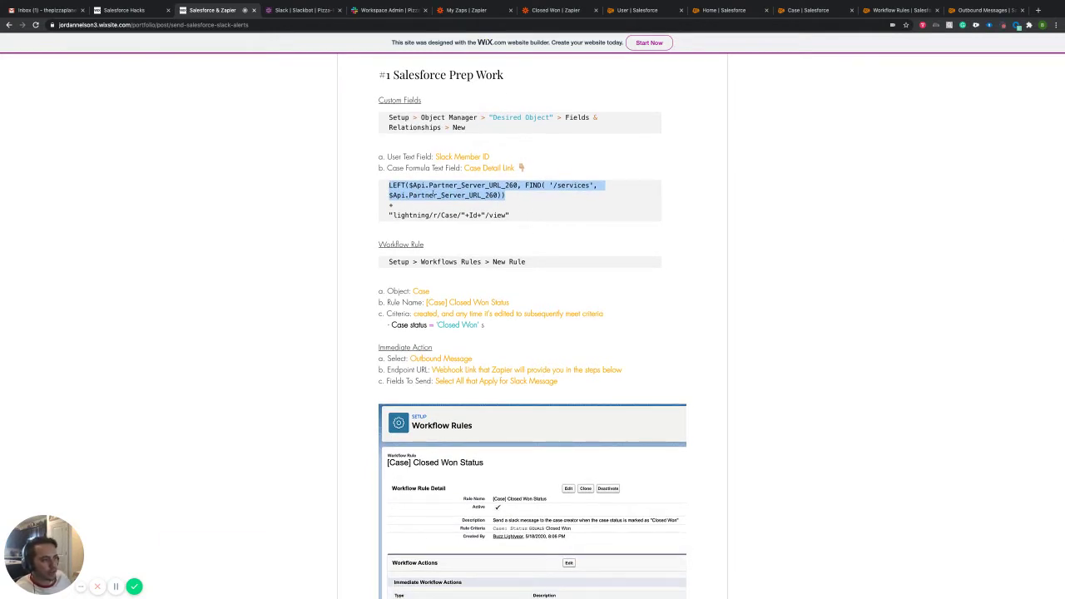
{"action": "left_click_drag", "start_coordinate": [389, 215], "coordinate": [463, 216]}
{"action": "left_click", "coordinate": [502, 240]}
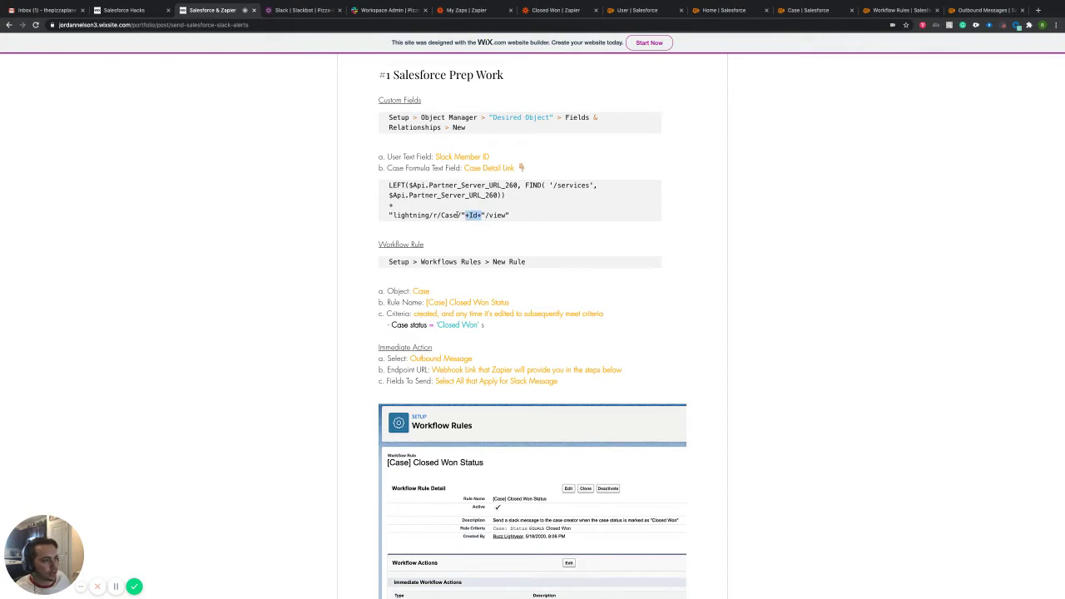
Step: Highlight the Case object name within the lightning/r/Case portion of the post's Case Detail Link formula
{"action": "left_click_drag", "start_coordinate": [458, 215], "coordinate": [441, 215]}
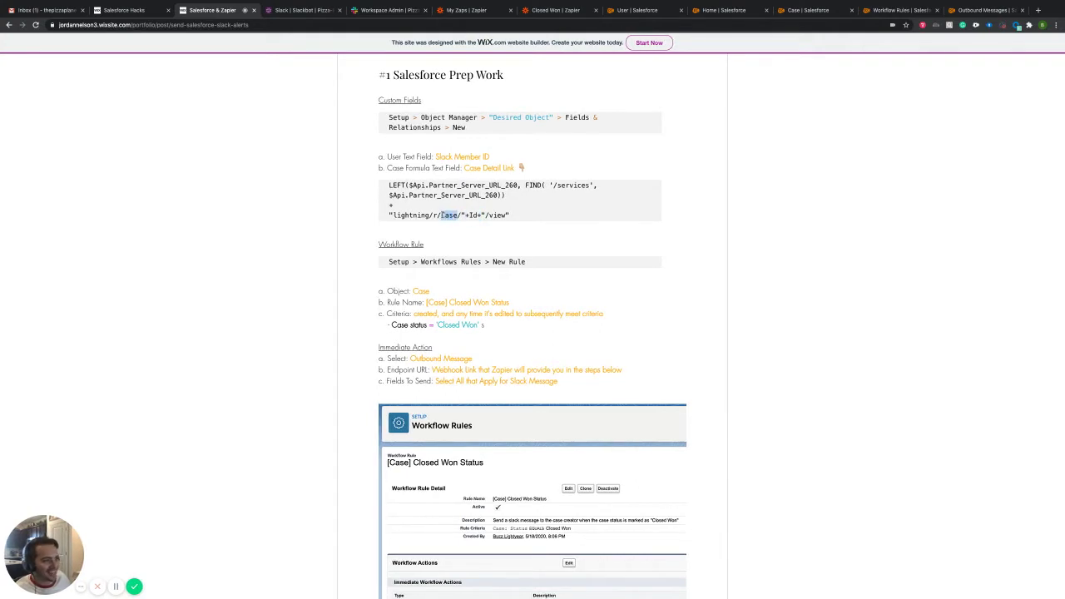
{"action": "left_click", "coordinate": [509, 231]}
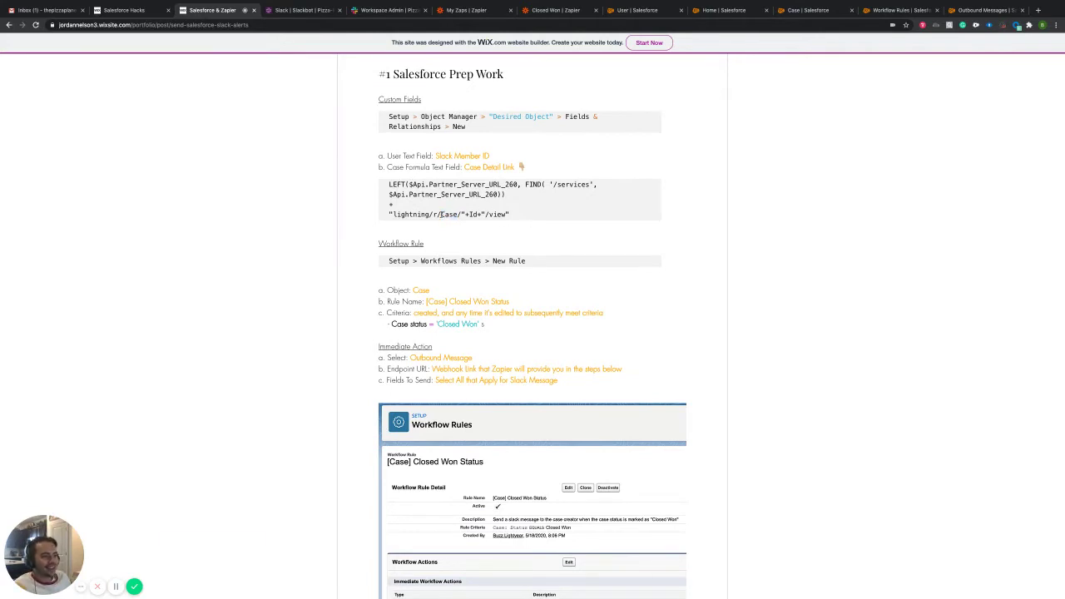
{"action": "left_click_drag", "start_coordinate": [441, 215], "coordinate": [458, 214]}
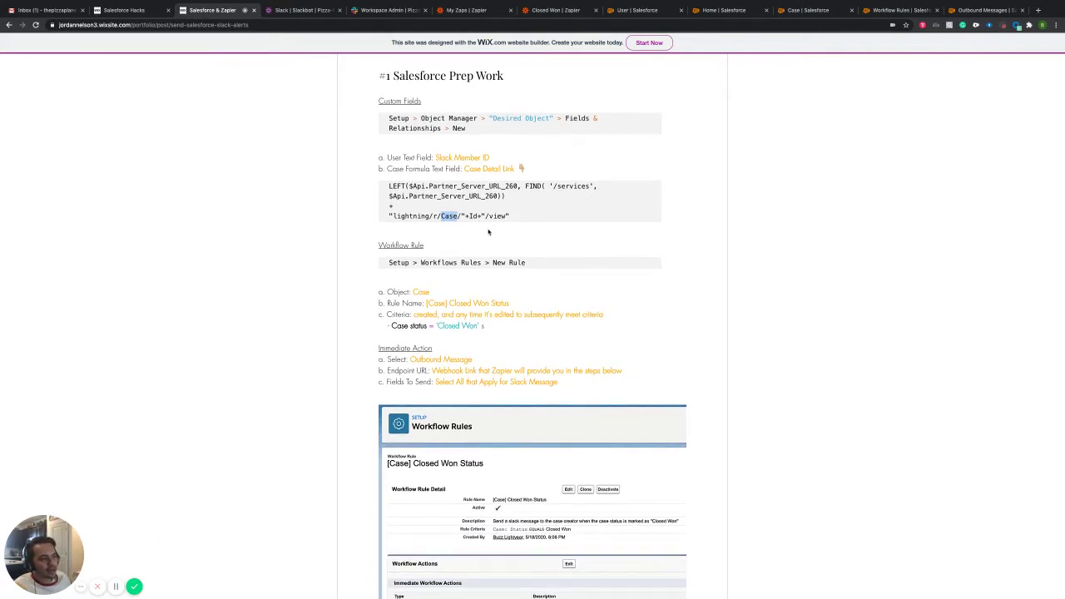
{"action": "left_click", "coordinate": [446, 219]}
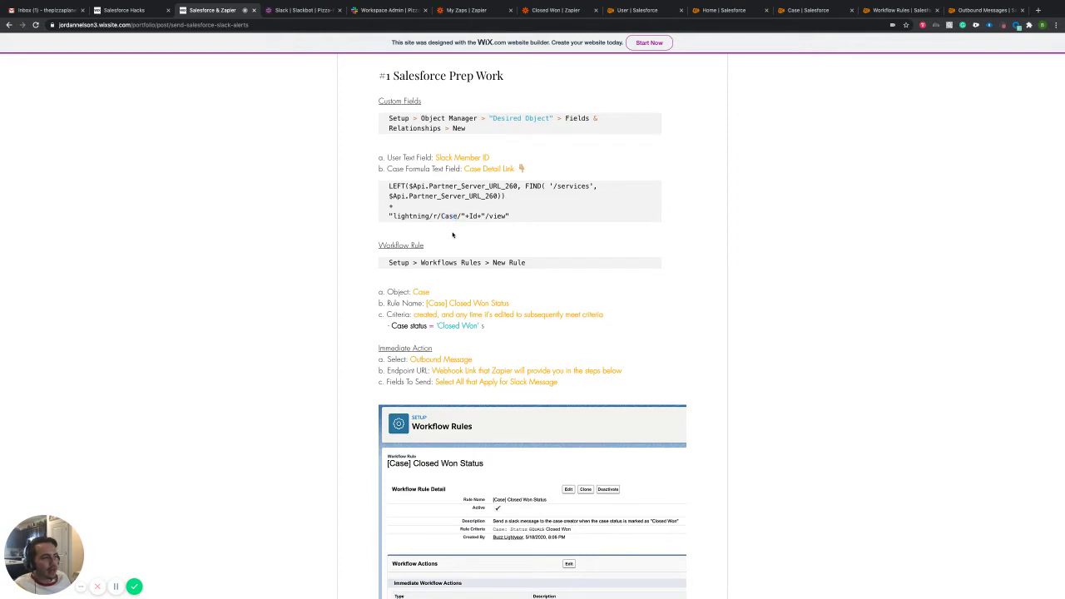
{"action": "scroll", "coordinate": [450, 219], "scroll_direction": "down", "scroll_amount": 1}
{"action": "left_click_drag", "start_coordinate": [441, 214], "coordinate": [459, 215]}
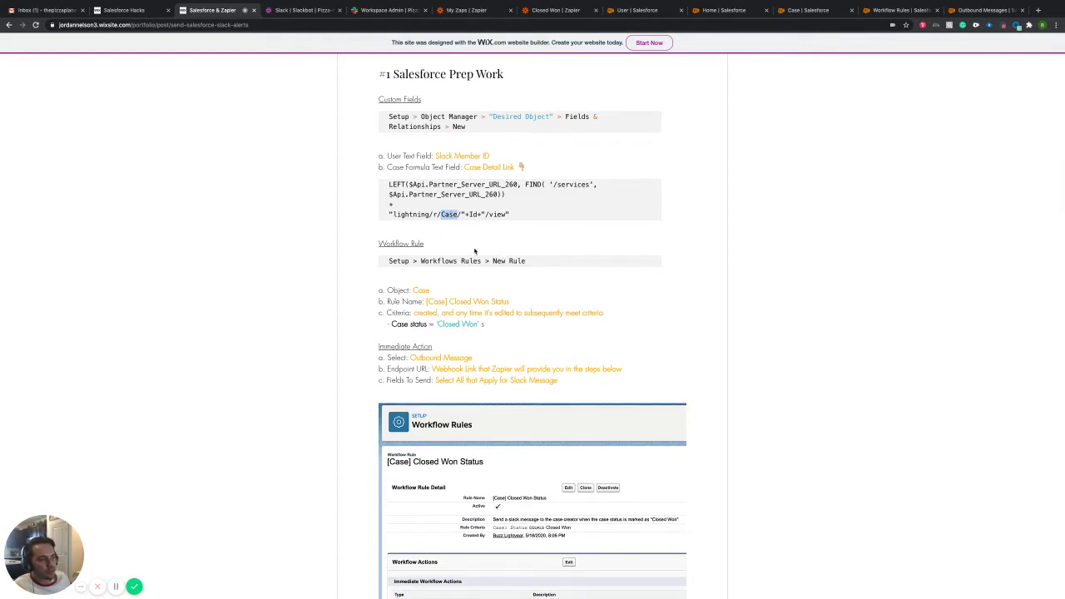
{"action": "left_click", "coordinate": [446, 213]}
{"action": "double_click", "coordinate": [448, 213]}
{"action": "left_click", "coordinate": [446, 214]}
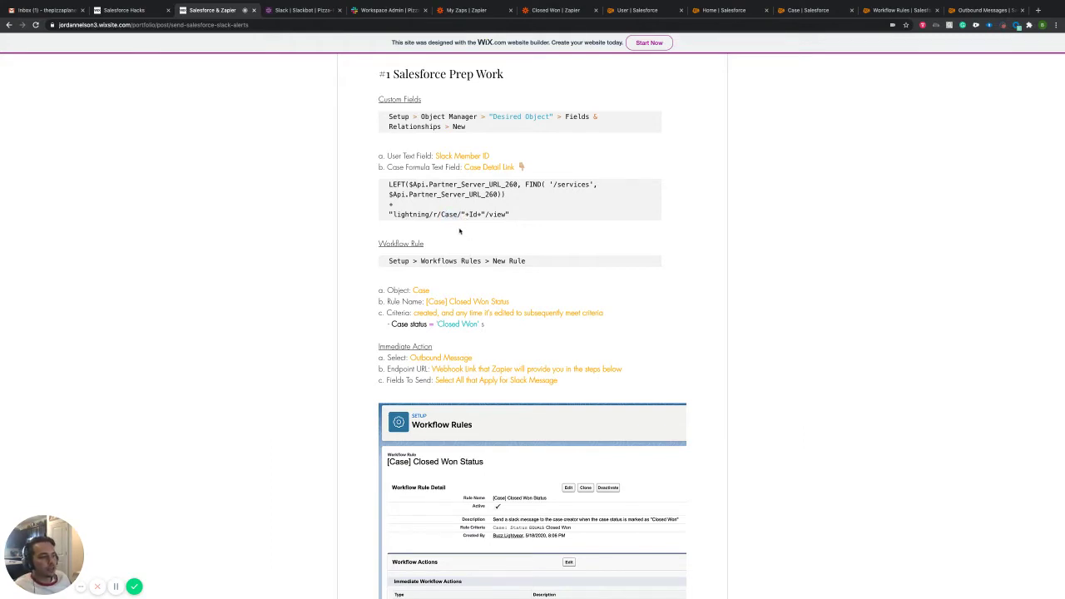
{"action": "double_click", "coordinate": [449, 214]}
{"action": "left_click", "coordinate": [483, 230]}
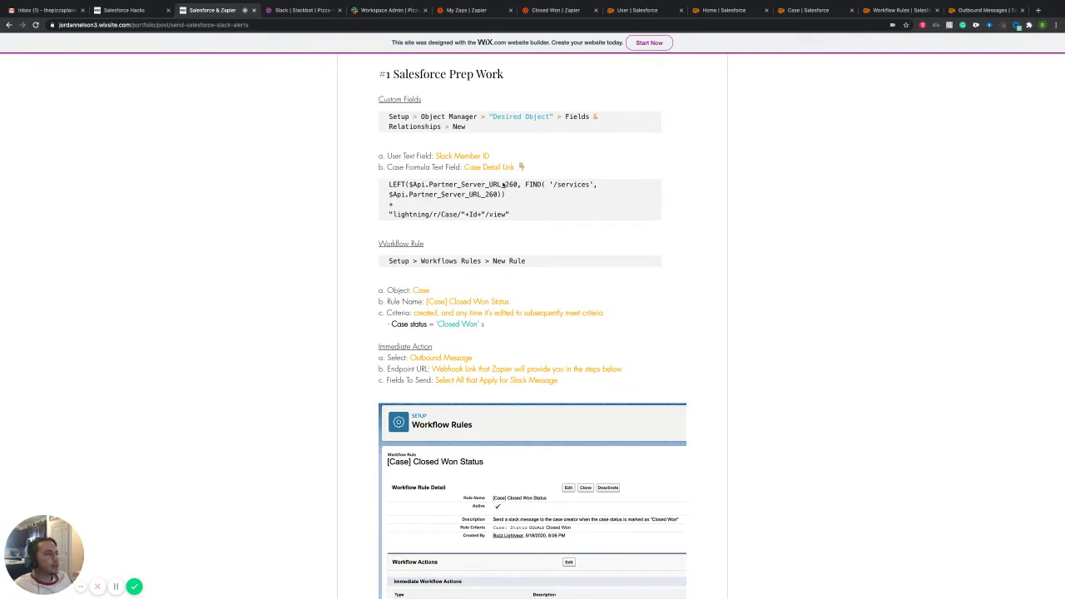
Step: Switch to the Case_Detail_Link custom field page in Salesforce Object Manager and highlight the Case object name in the page header
{"action": "key", "text": "ctrl+Tab"}
{"action": "key", "text": "ctrl+Tab"}
{"action": "key", "text": "ctrl+Tab"}
{"action": "key", "text": "ctrl+Tab"}
{"action": "key", "text": "ctrl+Tab"}
{"action": "key", "text": "ctrl+Tab"}
{"action": "key", "text": "ctrl+Tab"}
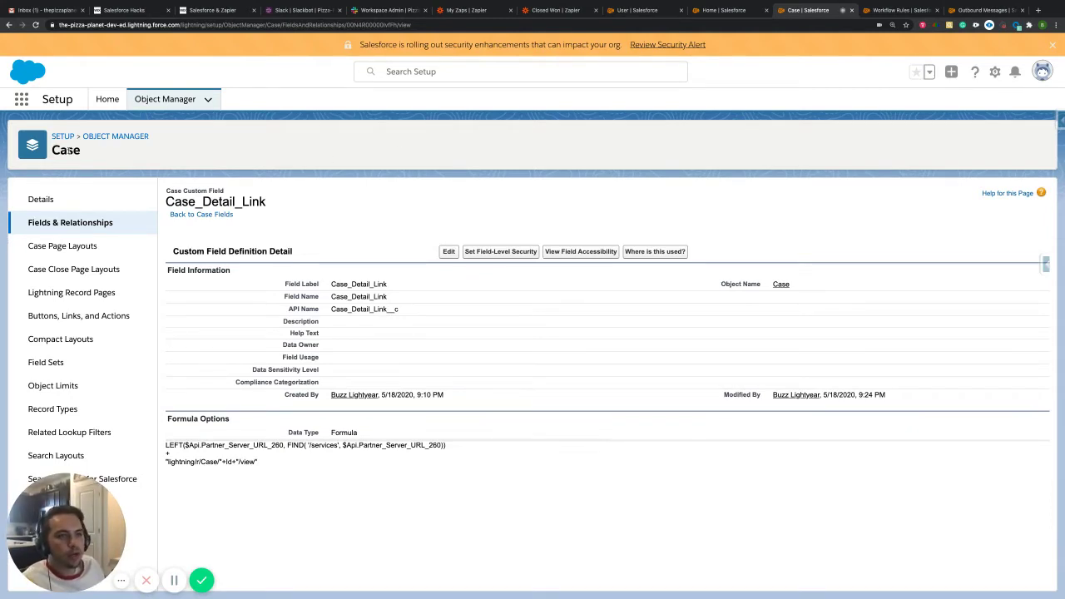
{"action": "left_click_drag", "start_coordinate": [85, 154], "coordinate": [52, 152]}
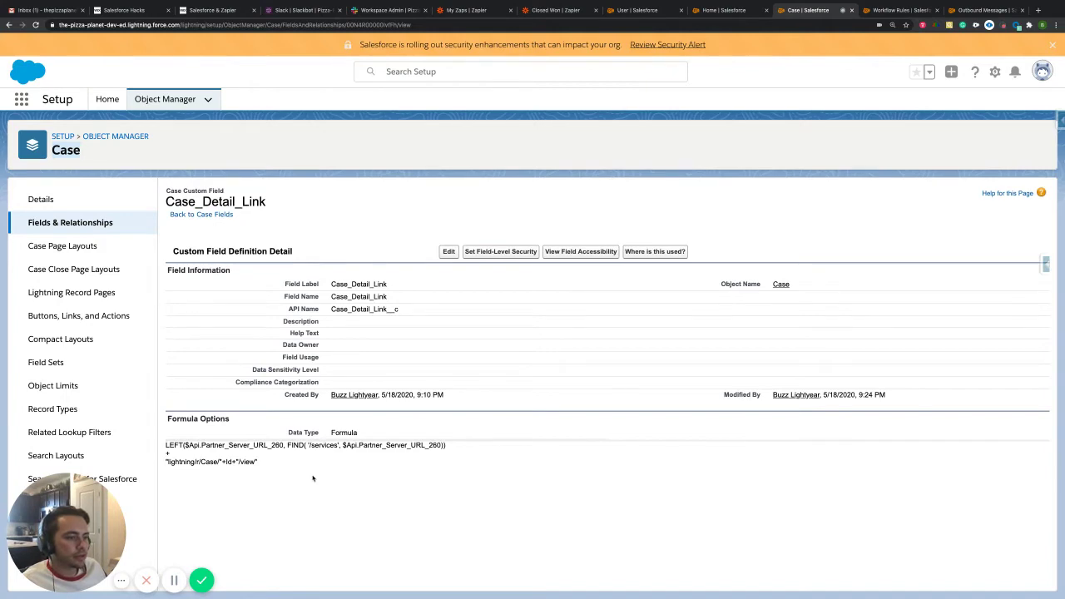
Step: Open the Case_Detail_Link field for editing and highlight its formula's Partner_Server_URL_260 line and its lightning/r/Case line
{"action": "left_click", "coordinate": [449, 252]}
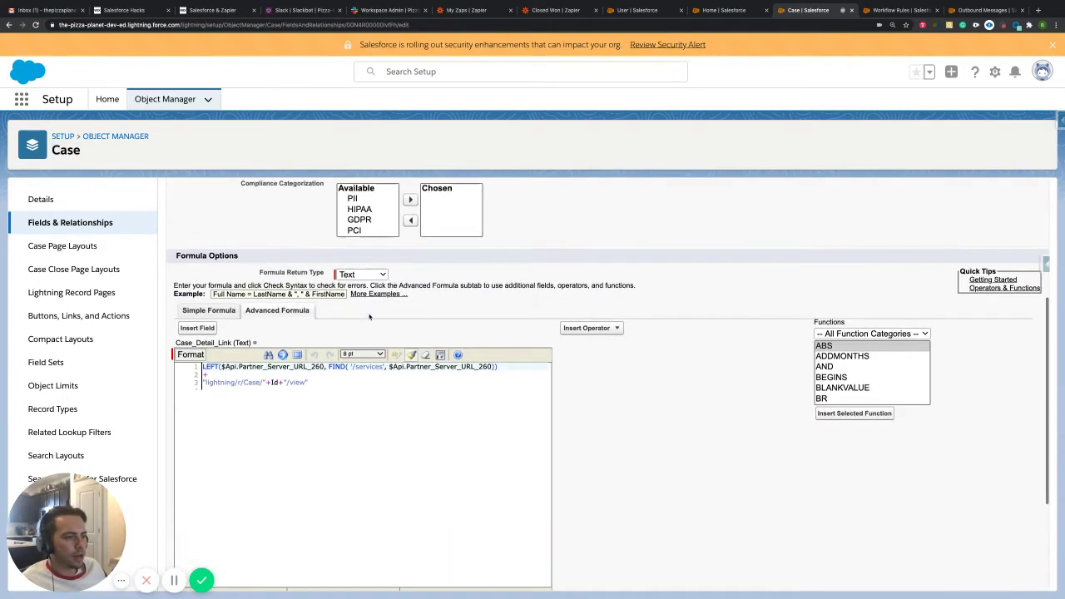
{"action": "left_click_drag", "start_coordinate": [504, 369], "coordinate": [175, 369]}
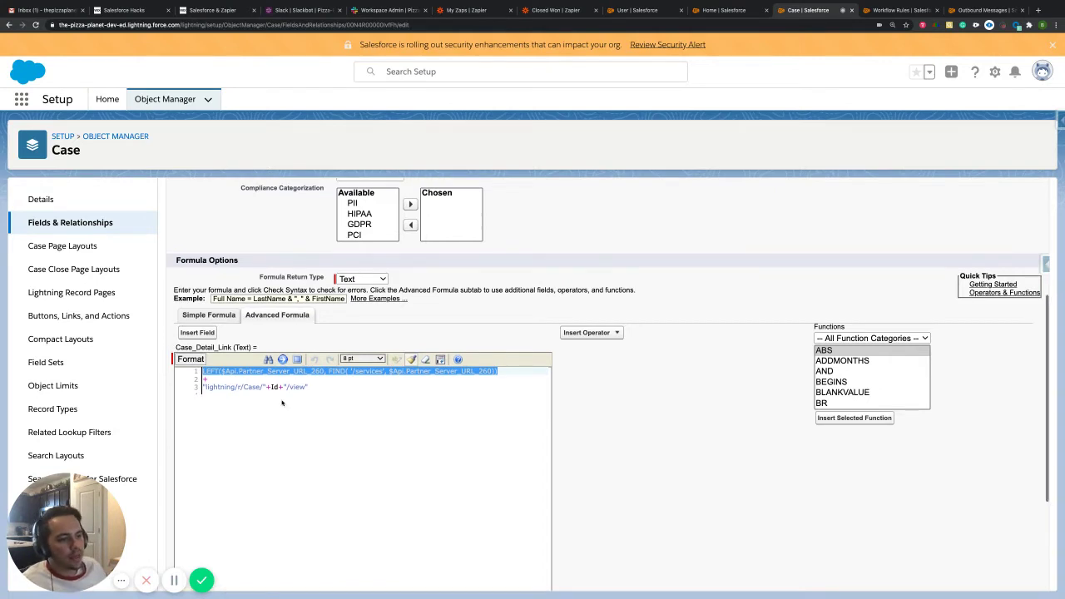
{"action": "left_click", "coordinate": [203, 386]}
{"action": "left_click_drag", "start_coordinate": [202, 387], "coordinate": [449, 388]}
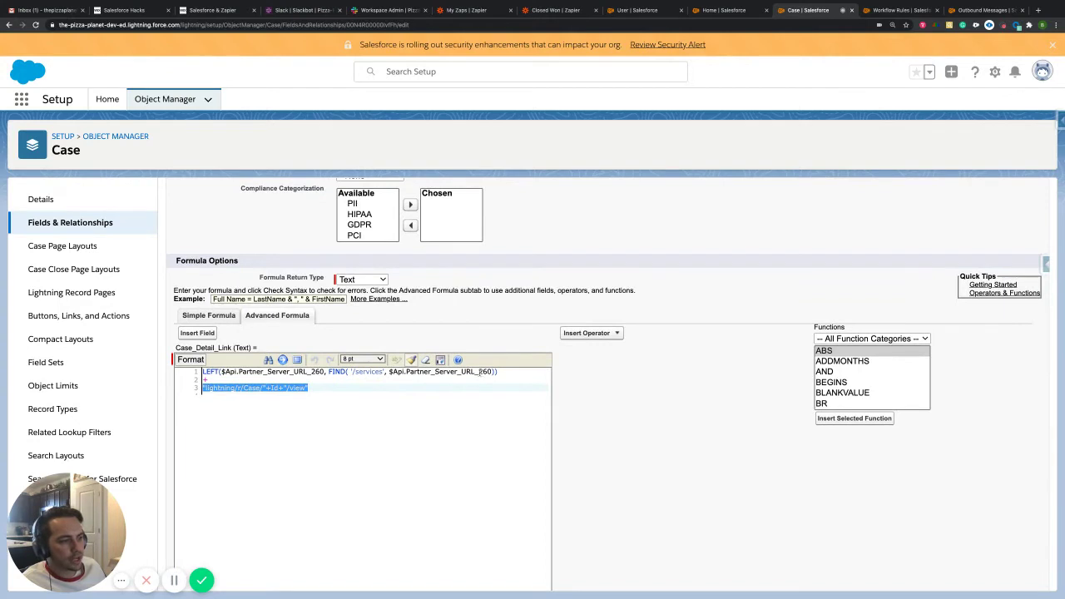
{"action": "left_click", "coordinate": [288, 407]}
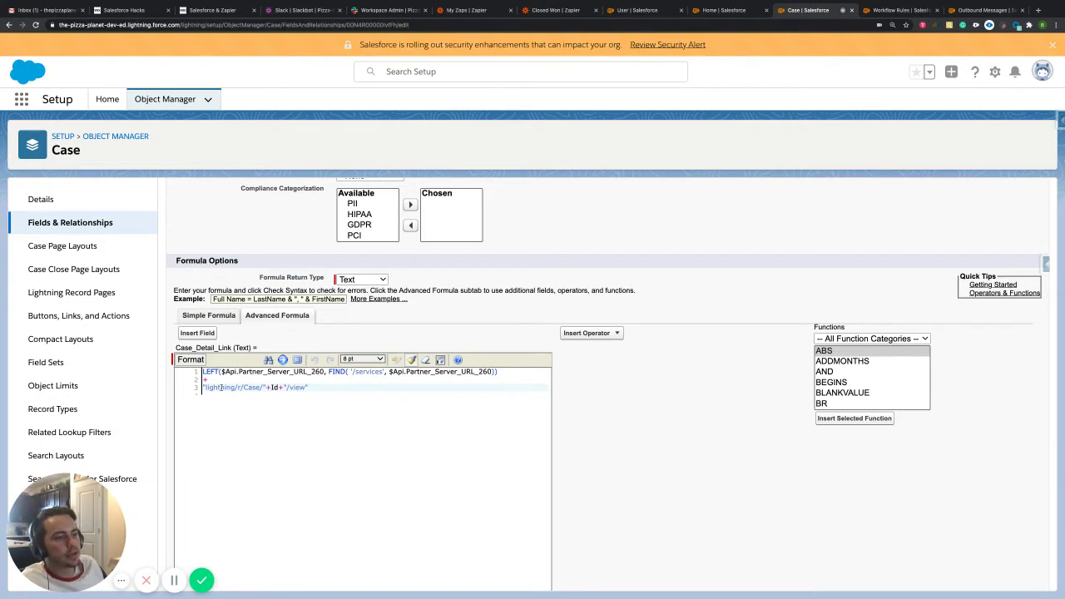
{"action": "scroll", "coordinate": [256, 388], "scroll_direction": "down", "scroll_amount": 1}
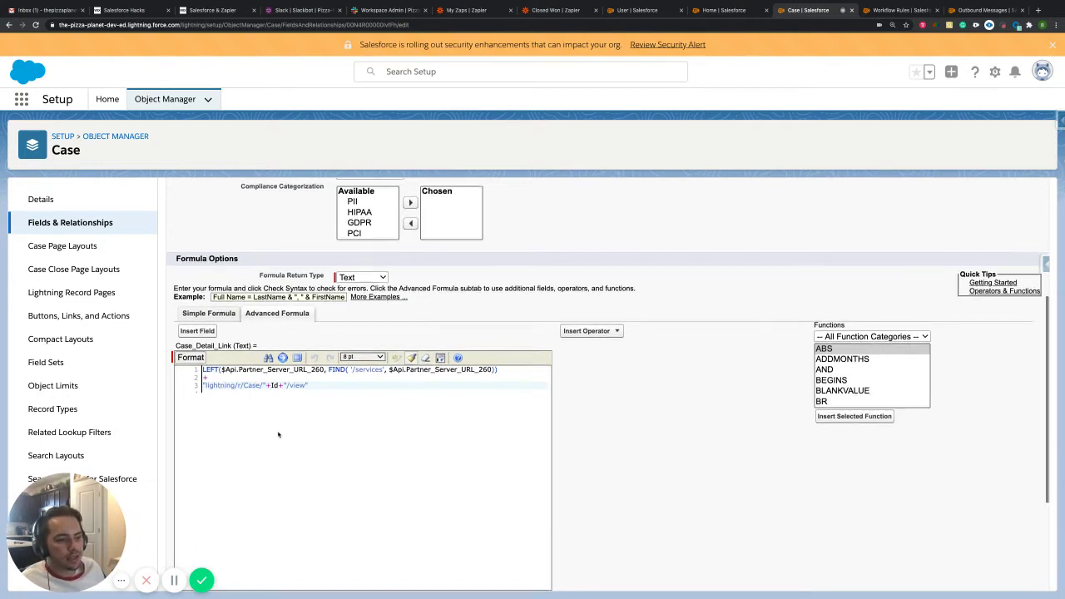
Step: Replace Case with Opportunity in the lightning/r path of the Case_Detail_Link formula
{"action": "double_click", "coordinate": [256, 388]}
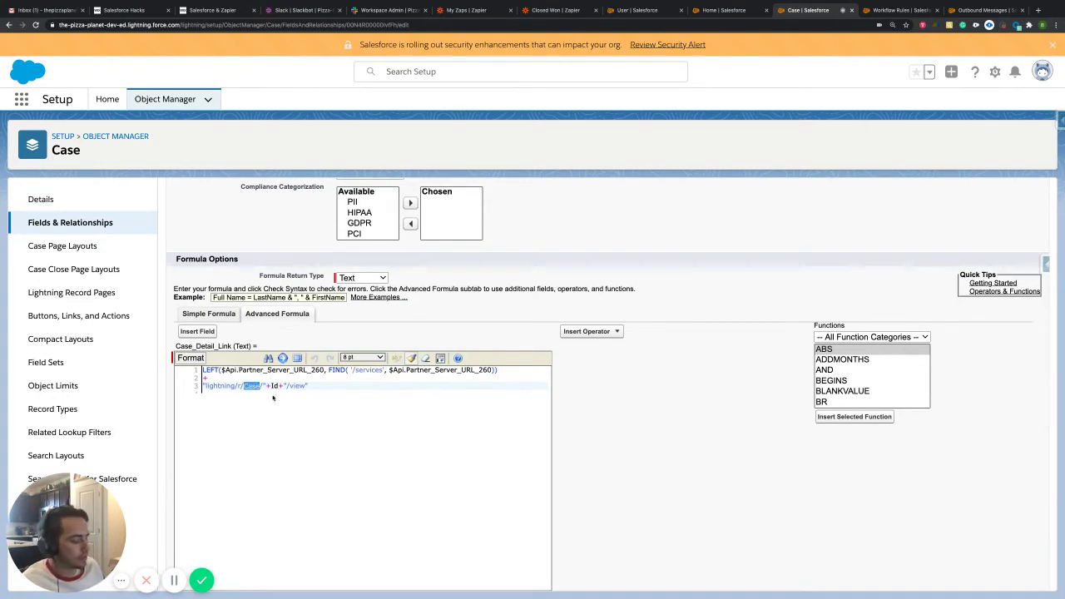
{"action": "type", "text": "Oppor"}
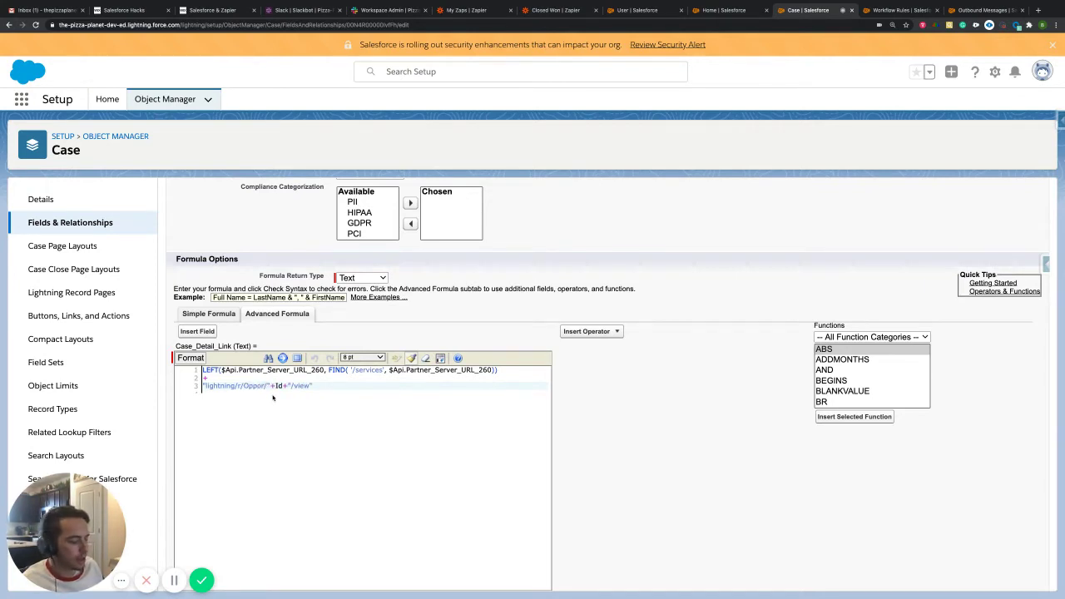
{"action": "type", "text": "tun"}
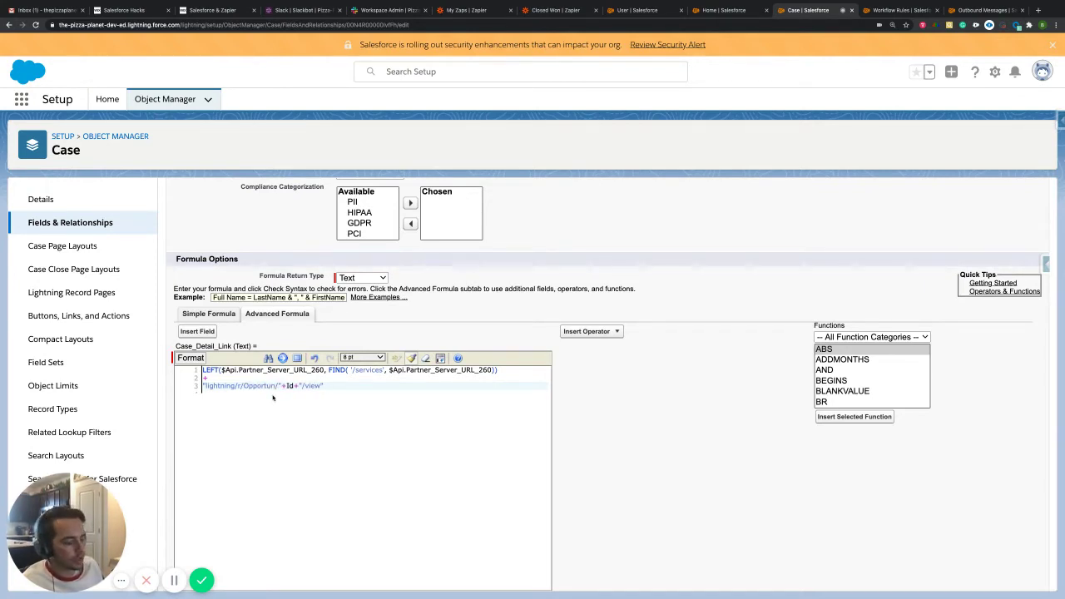
{"action": "type", "text": "ity"}
Step: Remove Opportunity from the formula's lightning/r path and enter Case in its place
{"action": "key", "text": "BackSpace"}
{"action": "key", "text": "BackSpace"}
{"action": "key", "text": "BackSpace"}
{"action": "key", "text": "BackSpace"}
{"action": "key", "text": "BackSpace"}
{"action": "key", "text": "BackSpace"}
{"action": "key", "text": "BackSpace"}
{"action": "key", "text": "BackSpace"}
{"action": "key", "text": "BackSpace"}
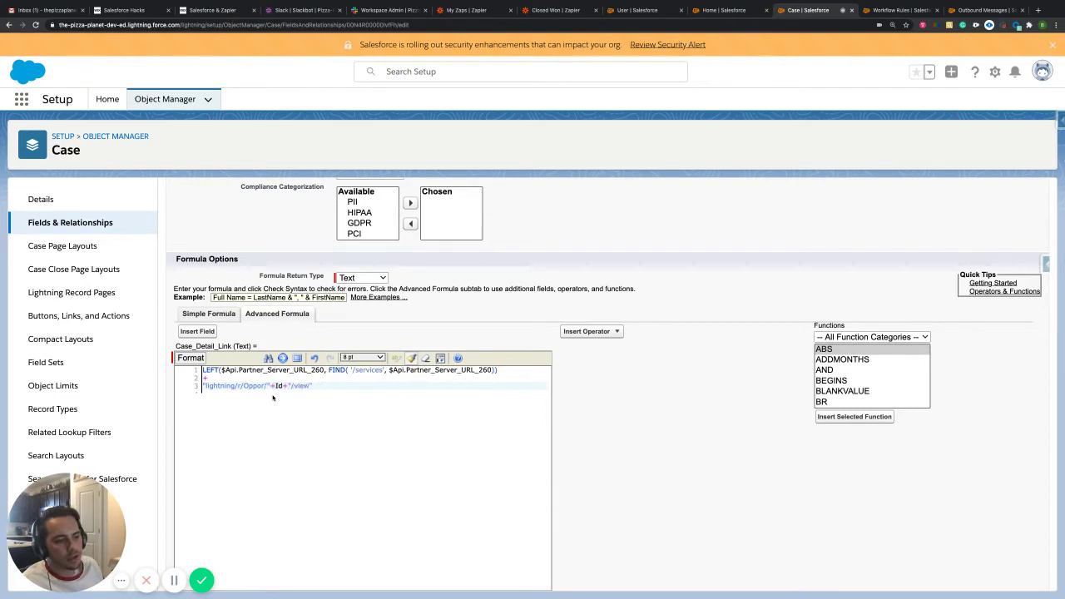
{"action": "type", "text": "Case"}
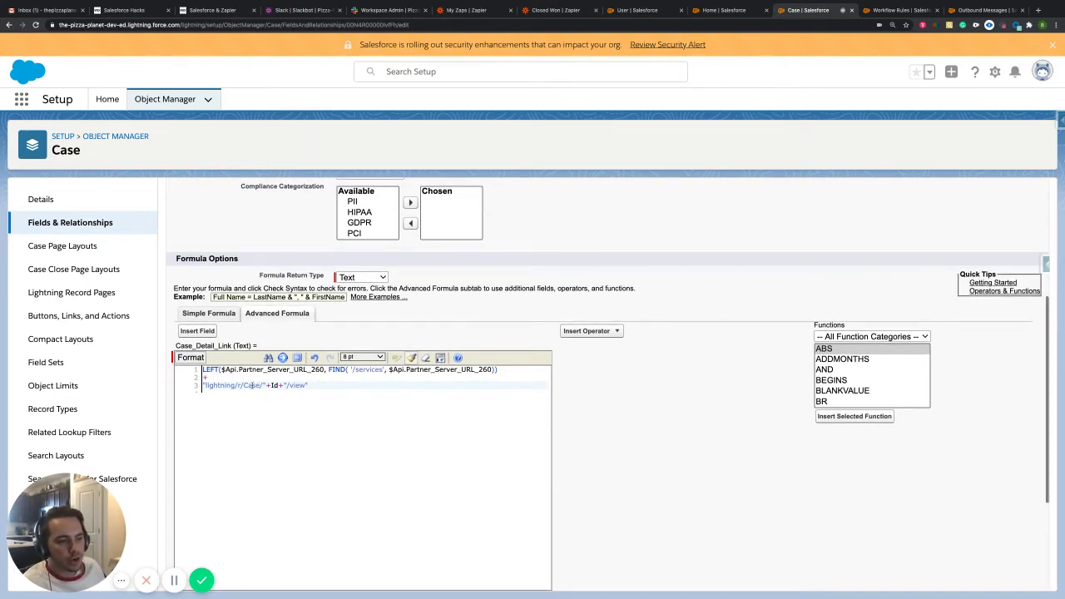
Step: Highlight the Id field reference in the last line of the Case_Detail_Link formula
{"action": "scroll", "coordinate": [254, 386], "scroll_direction": "down", "scroll_amount": 1}
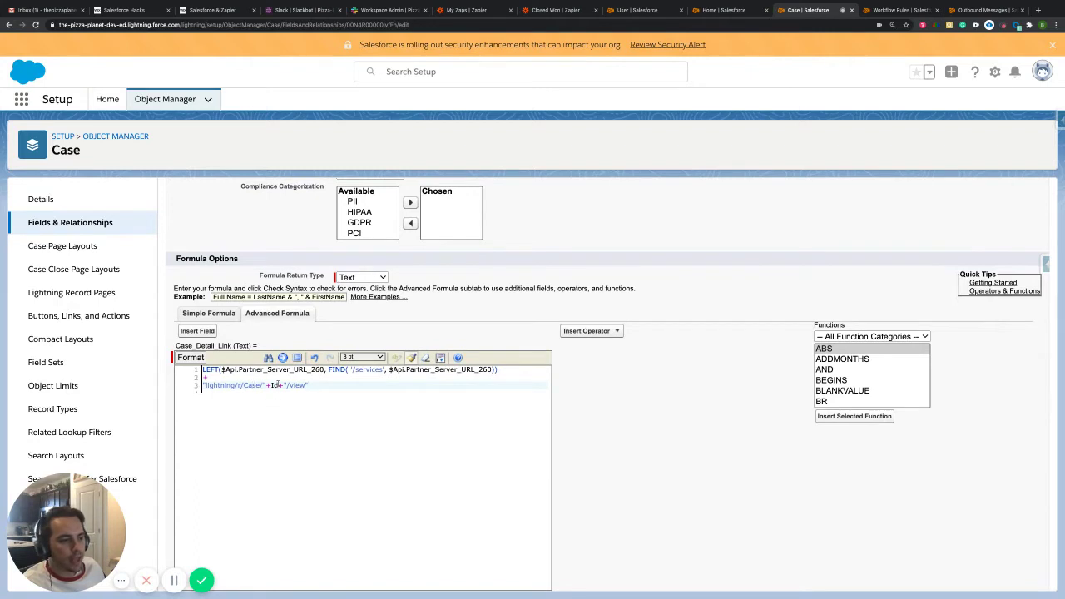
{"action": "double_click", "coordinate": [275, 386]}
{"action": "left_click", "coordinate": [286, 395]}
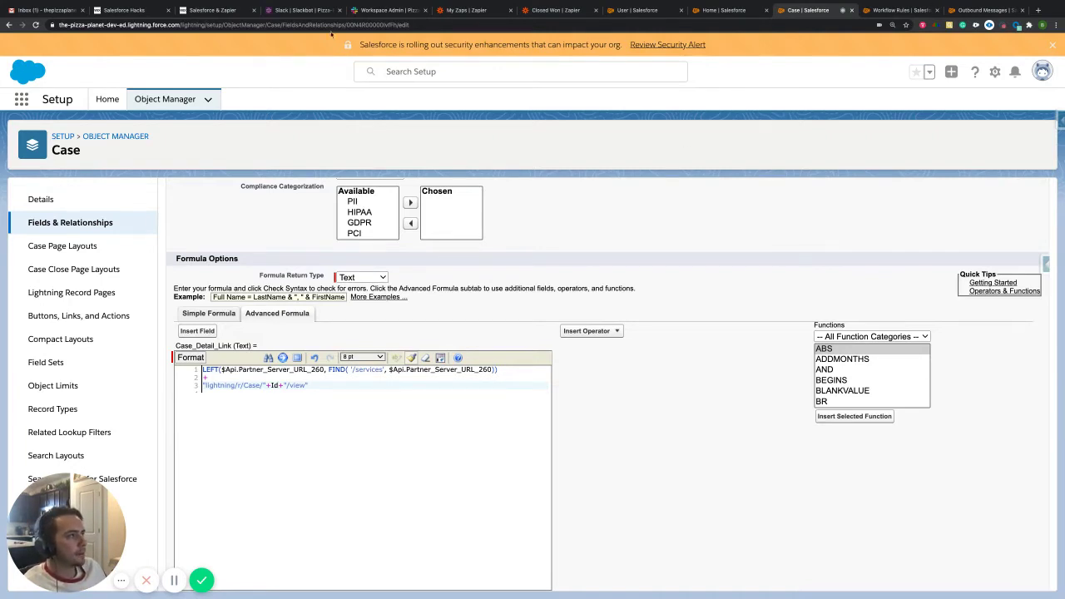
Step: Switch to Slack and open the case link from the New Deal message in a new browser tab
{"action": "left_click", "coordinate": [302, 9]}
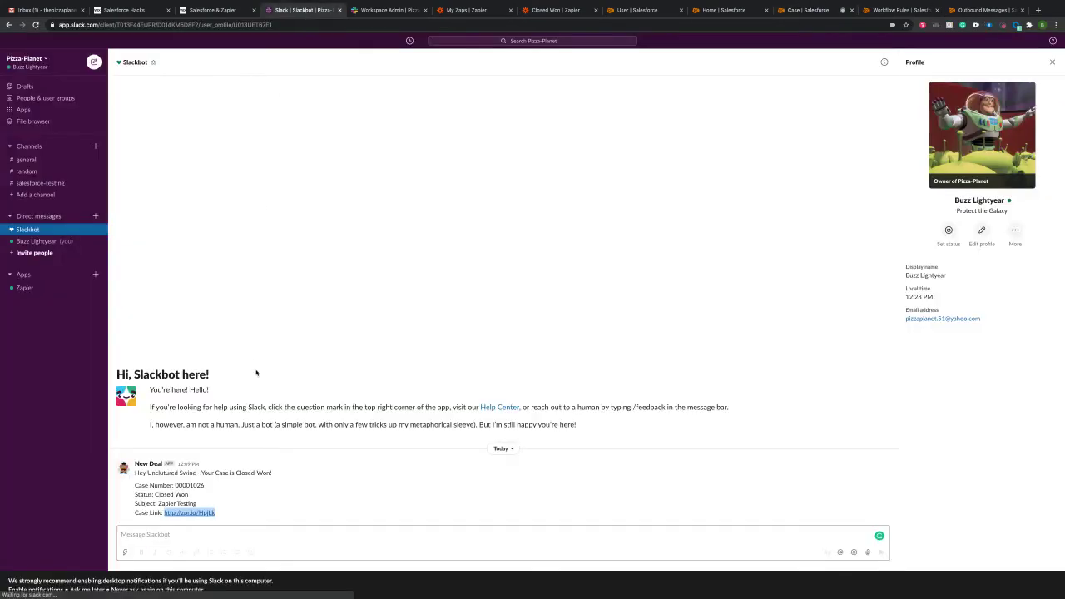
{"action": "right_click", "coordinate": [193, 514]}
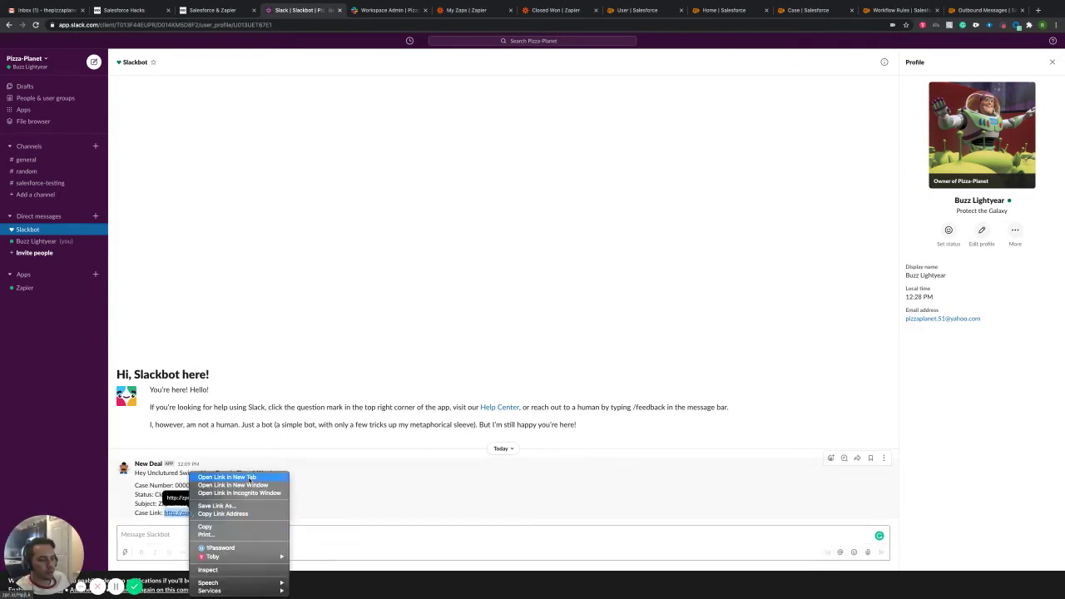
{"action": "left_click", "coordinate": [249, 482]}
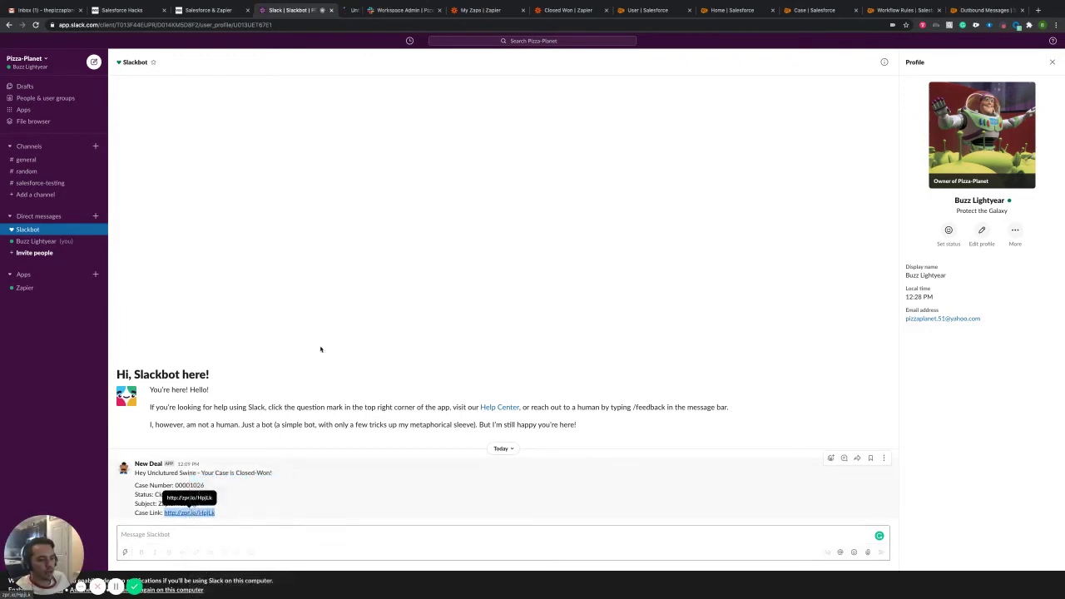
{"action": "left_click", "coordinate": [358, 10]}
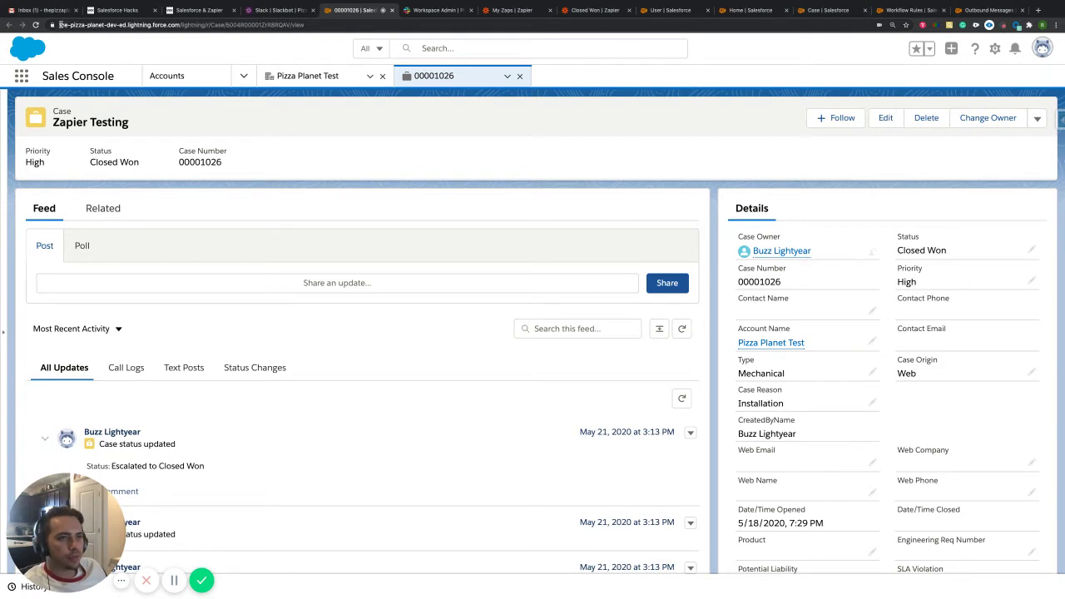
Step: Highlight the server domain and the lightning/r/Case path in the Zapier Testing case's web address
{"action": "left_click_drag", "start_coordinate": [60, 24], "coordinate": [179, 24]}
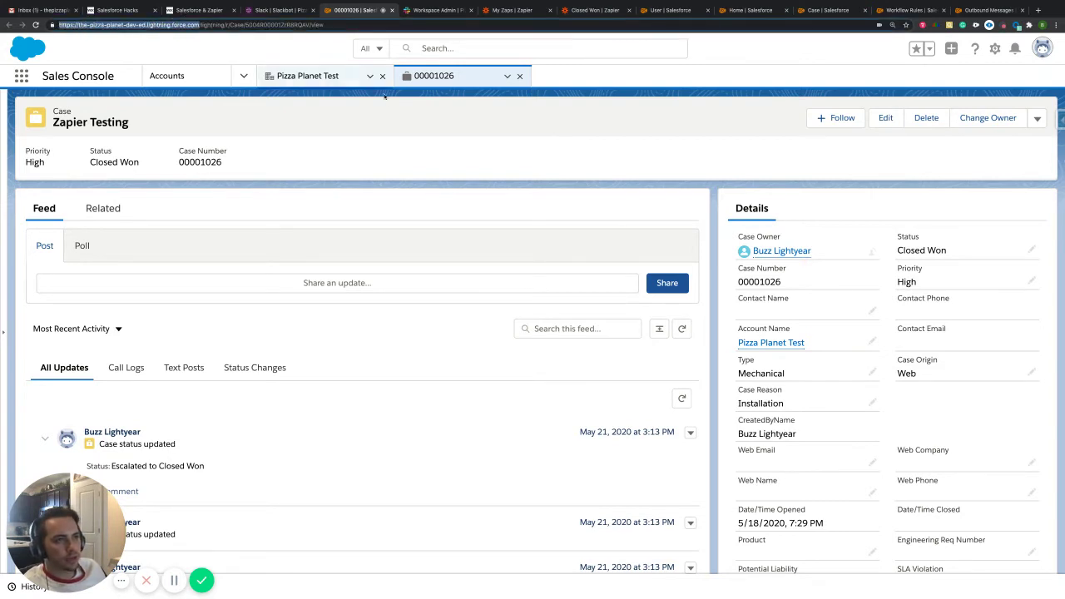
{"action": "left_click", "coordinate": [200, 25]}
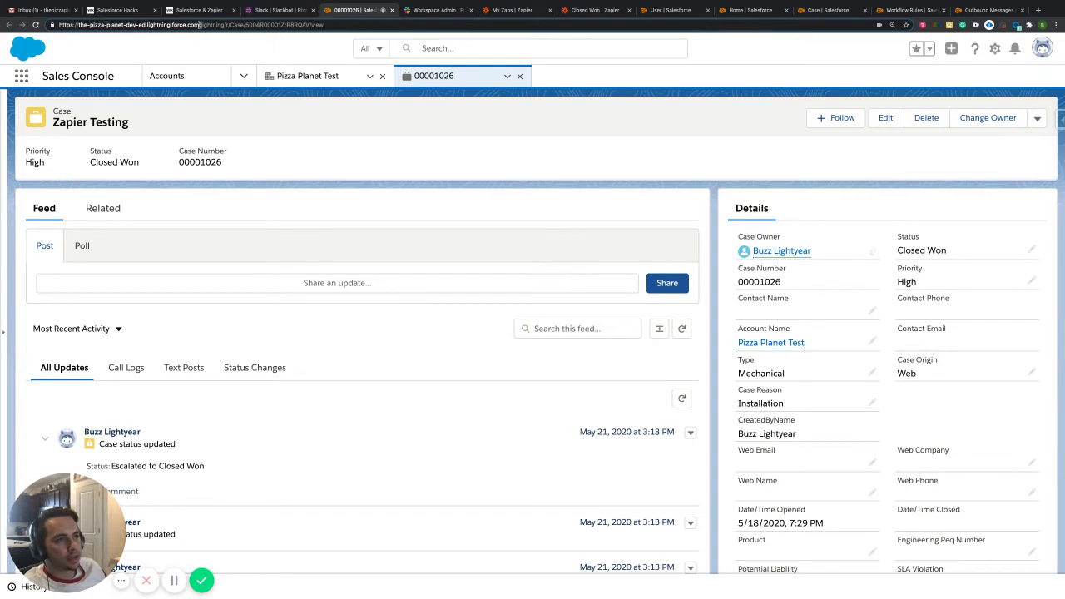
{"action": "left_click_drag", "start_coordinate": [200, 25], "coordinate": [333, 25]}
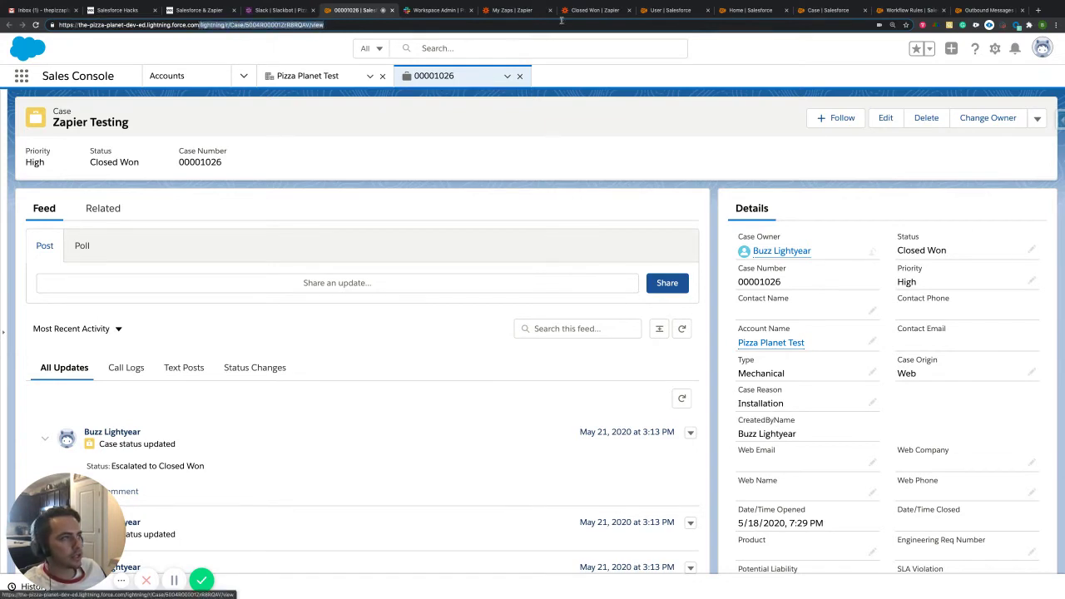
Step: Return to the Case_Detail_Link formula editor and highlight the server URL line and the record path line to compare with the case address
{"action": "left_click", "coordinate": [812, 11]}
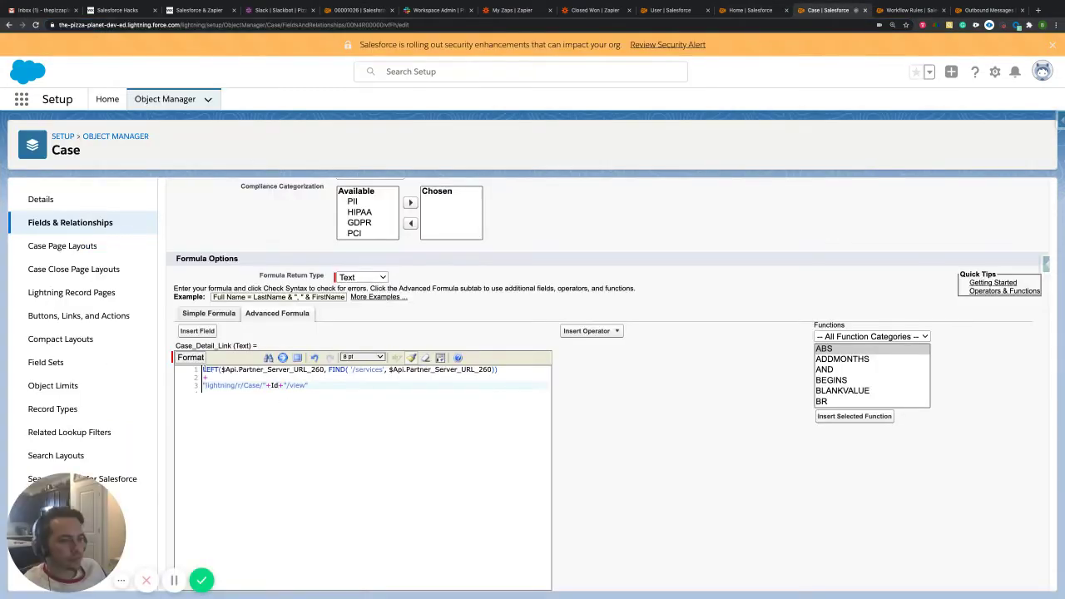
{"action": "left_click_drag", "start_coordinate": [203, 369], "coordinate": [501, 366]}
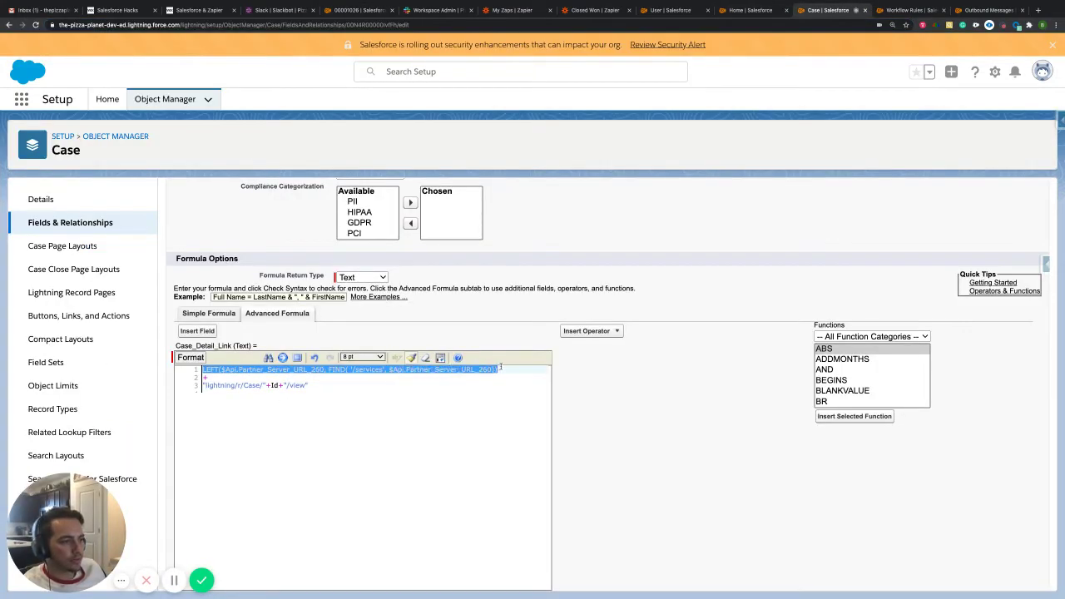
{"action": "left_click", "coordinate": [203, 387]}
{"action": "left_click_drag", "start_coordinate": [203, 387], "coordinate": [311, 385]}
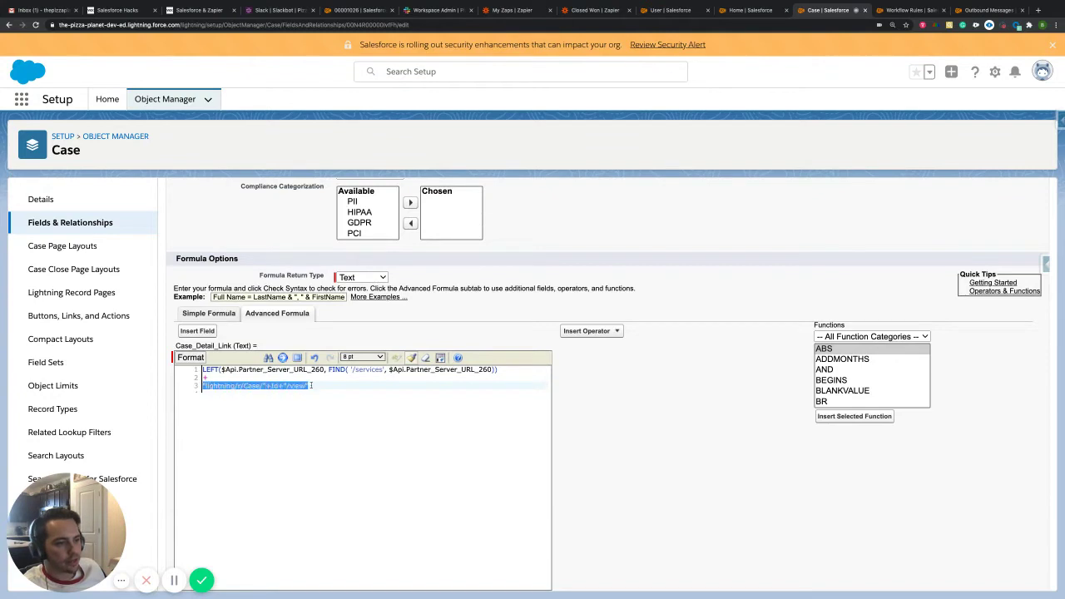
{"action": "left_click", "coordinate": [248, 408]}
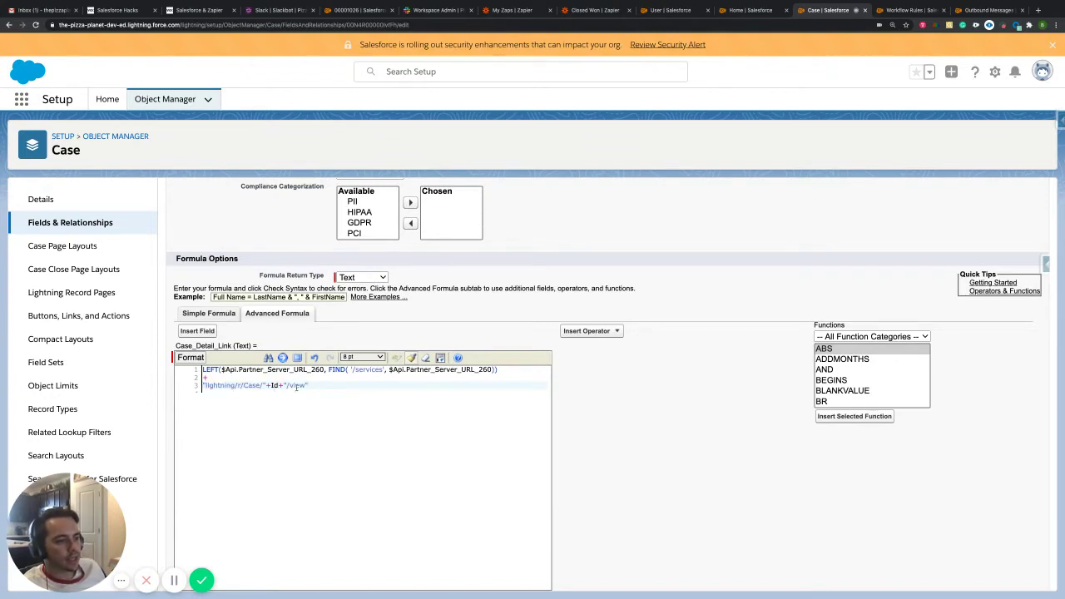
Step: Go back to the Zapier Testing case and highlight the record ID in its web address
{"action": "left_click", "coordinate": [363, 10]}
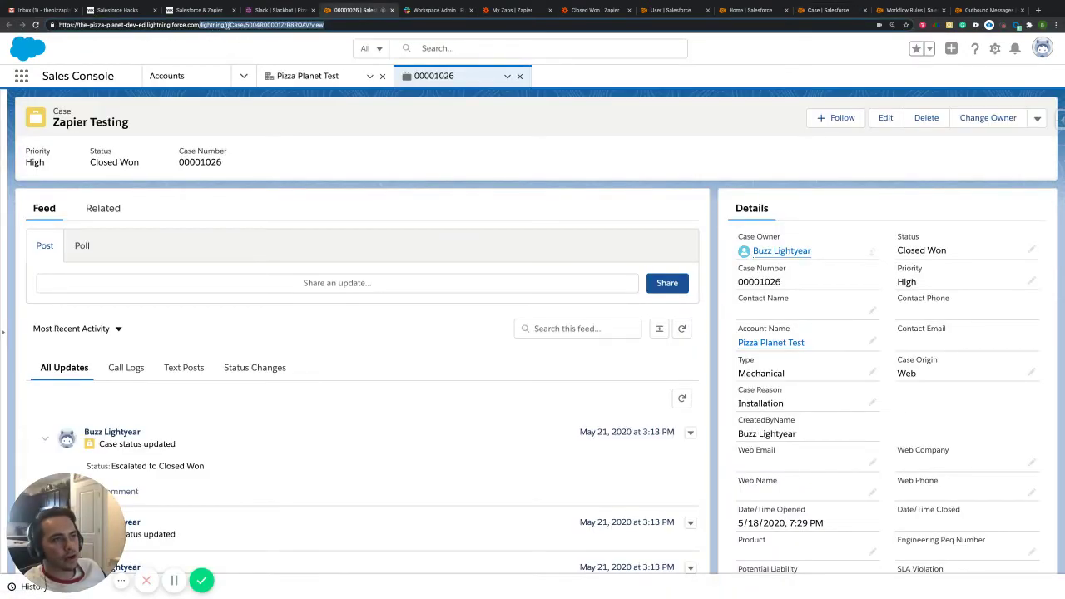
{"action": "left_click", "coordinate": [275, 25]}
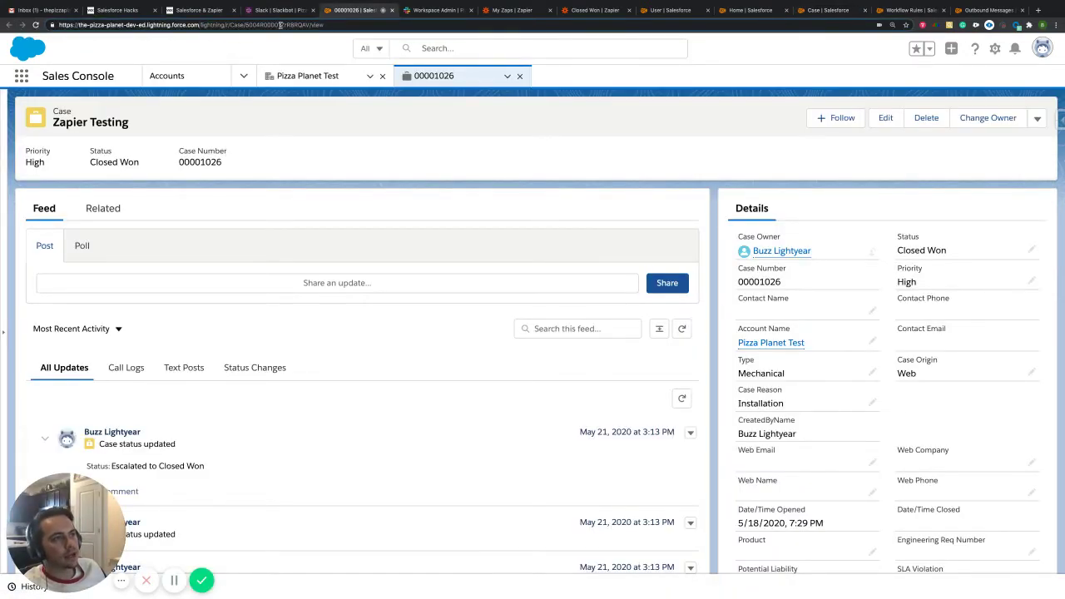
{"action": "double_click", "coordinate": [279, 25]}
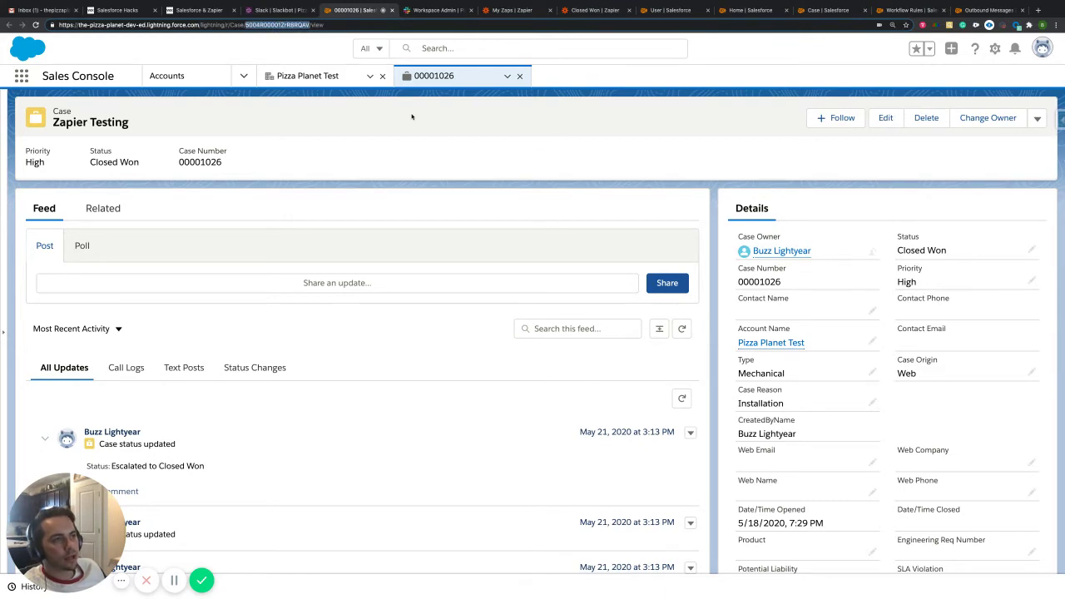
Step: Highlight the view ending of the case's web address, and compare it with the server URL and Case parts of the guide's link formula
{"action": "double_click", "coordinate": [320, 25]}
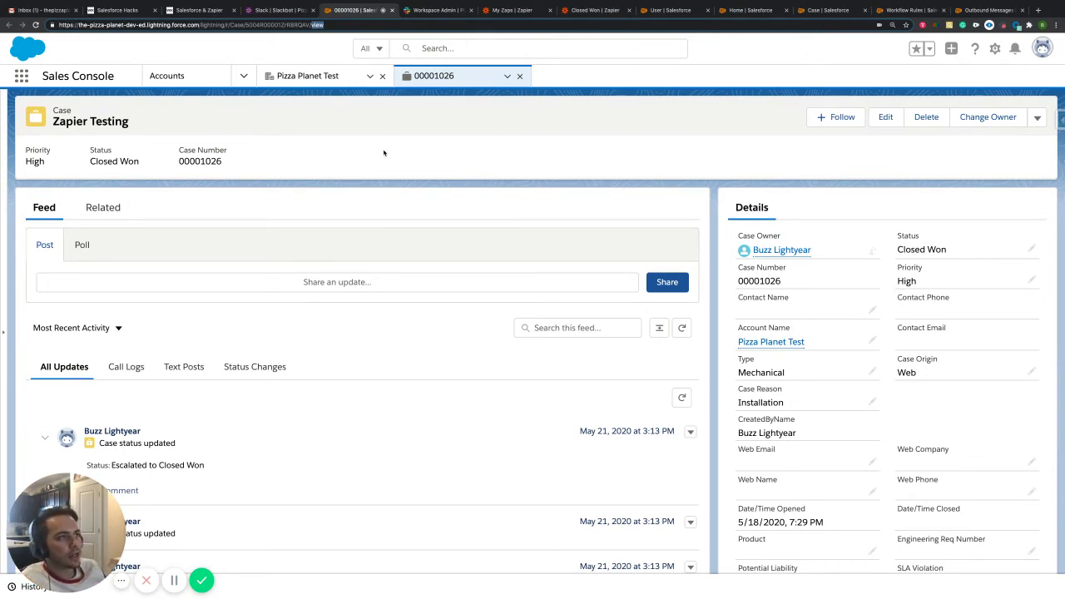
{"action": "left_click", "coordinate": [385, 149]}
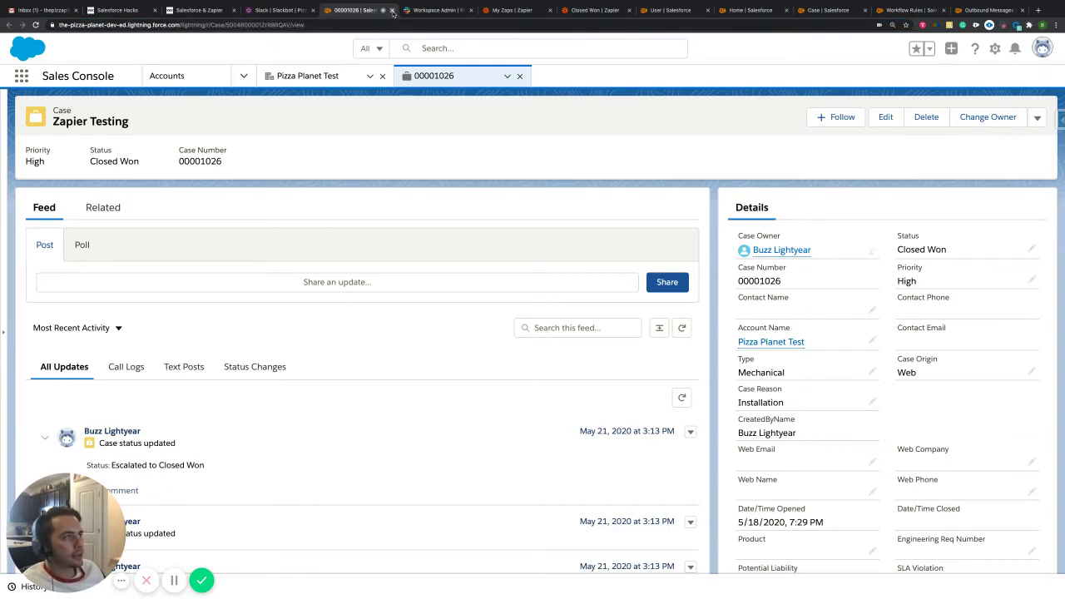
{"action": "left_click", "coordinate": [198, 10]}
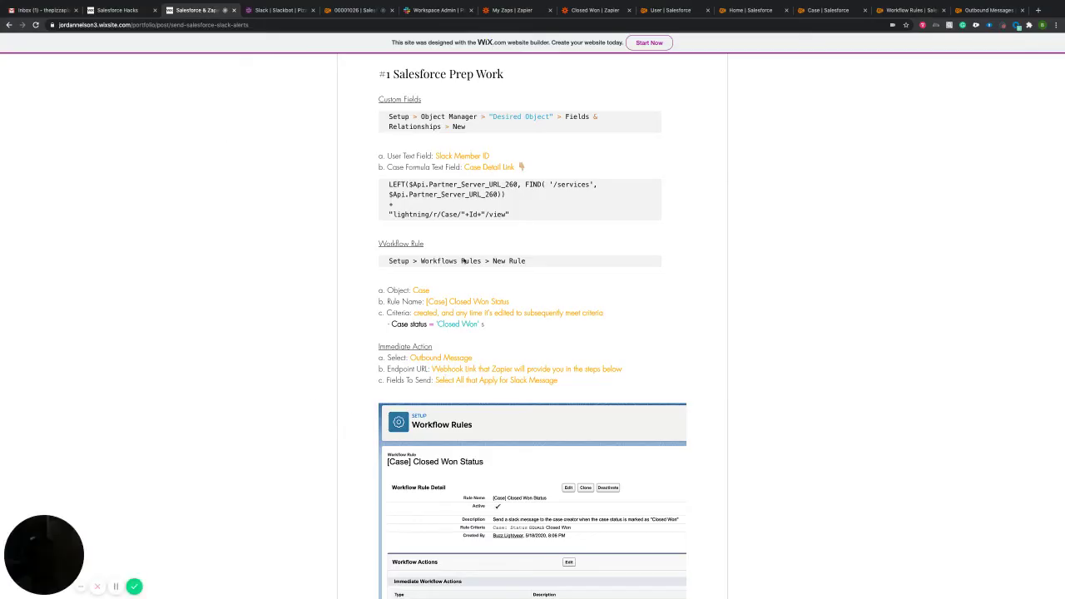
{"action": "left_click_drag", "start_coordinate": [506, 194], "coordinate": [389, 184]}
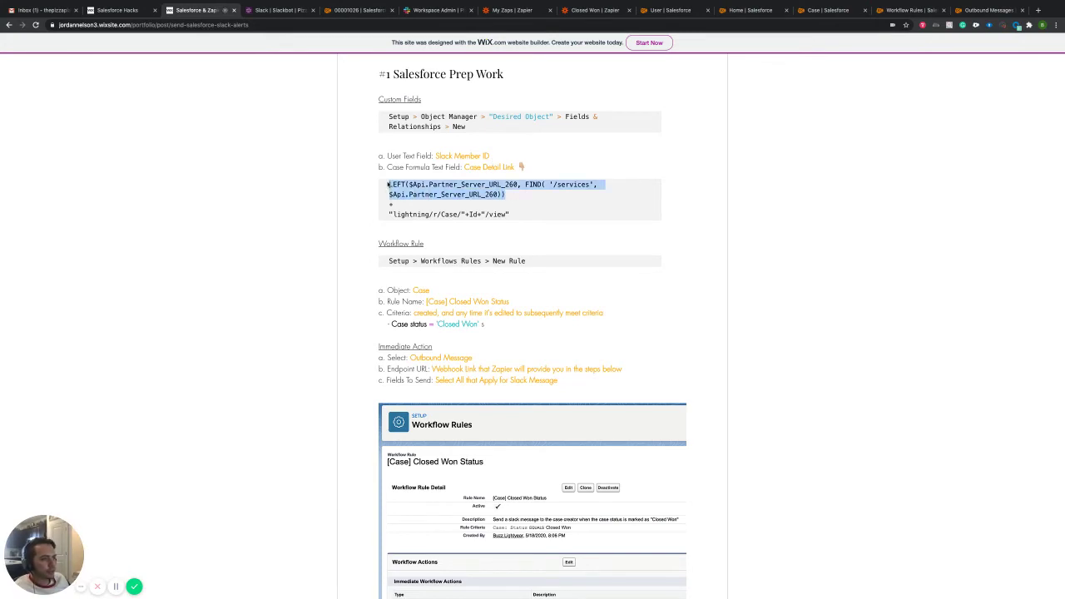
{"action": "double_click", "coordinate": [448, 214]}
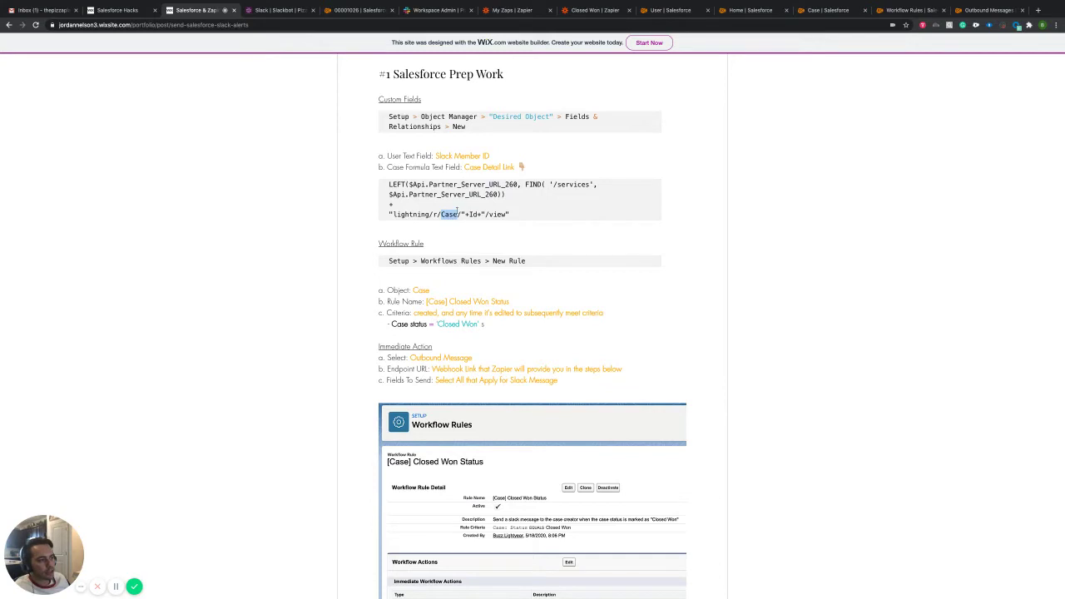
Step: Close the Zapier Testing case's browser tab and save the Case_Detail_Link custom field on the Case object
{"action": "left_click", "coordinate": [391, 10]}
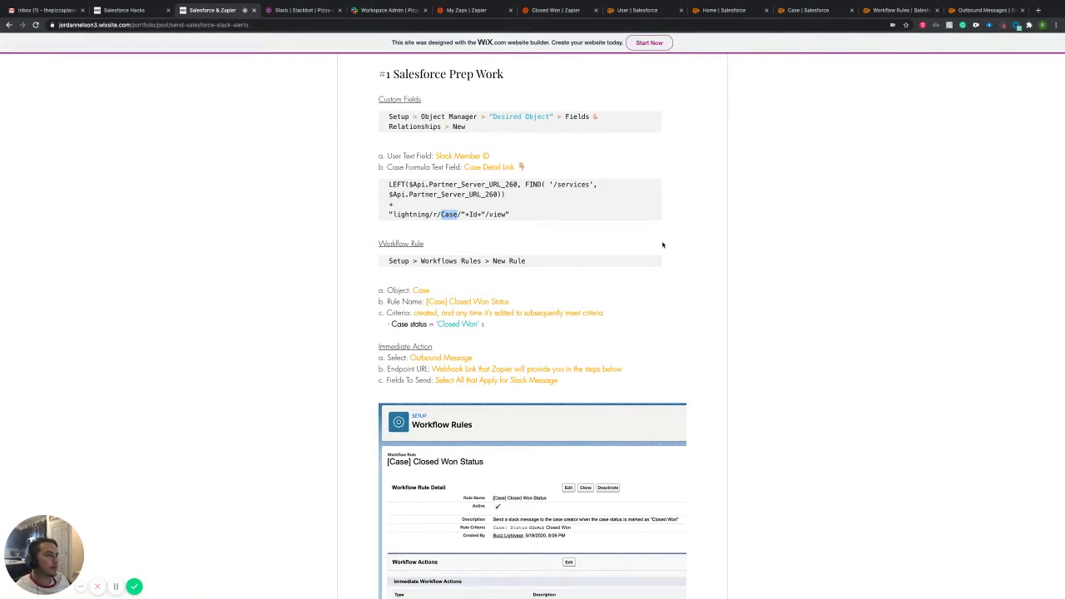
{"action": "left_click", "coordinate": [806, 10]}
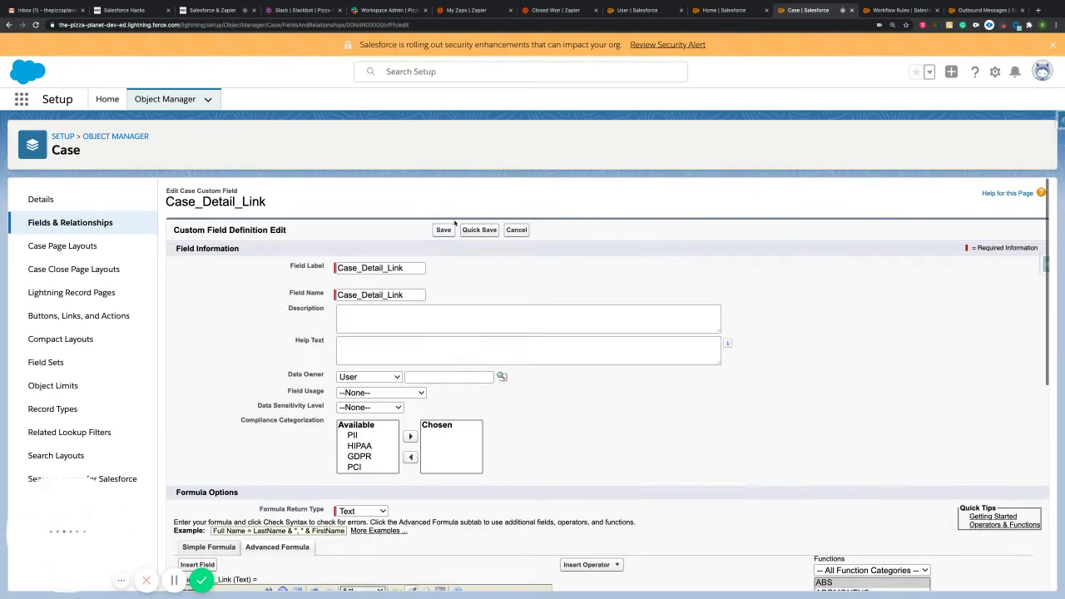
{"action": "left_click", "coordinate": [443, 230]}
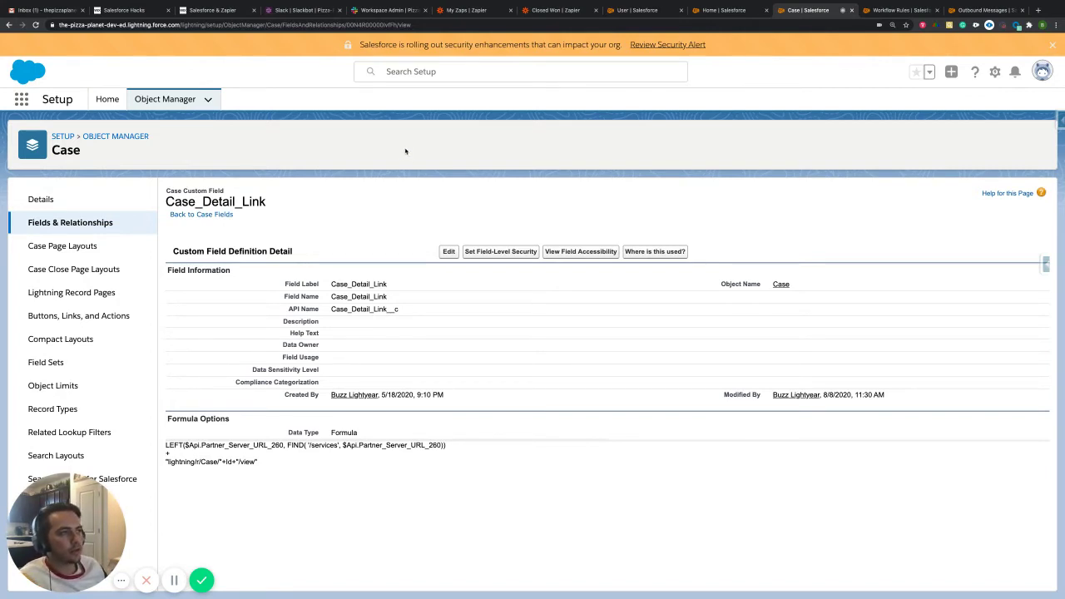
Step: Return to the Salesforce and Zapier guide and highlight the Custom Fields instructions under Salesforce Prep Work
{"action": "left_click", "coordinate": [213, 10]}
{"action": "left_click", "coordinate": [533, 233]}
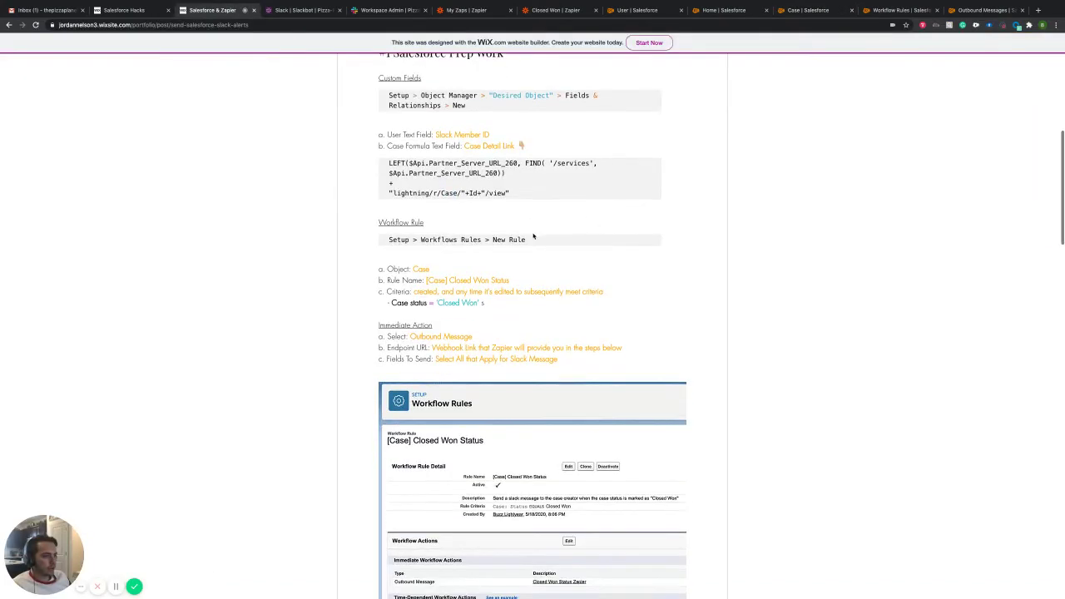
{"action": "scroll", "coordinate": [533, 236], "scroll_direction": "down", "scroll_amount": 1}
{"action": "scroll", "coordinate": [491, 196], "scroll_direction": "up", "scroll_amount": 1}
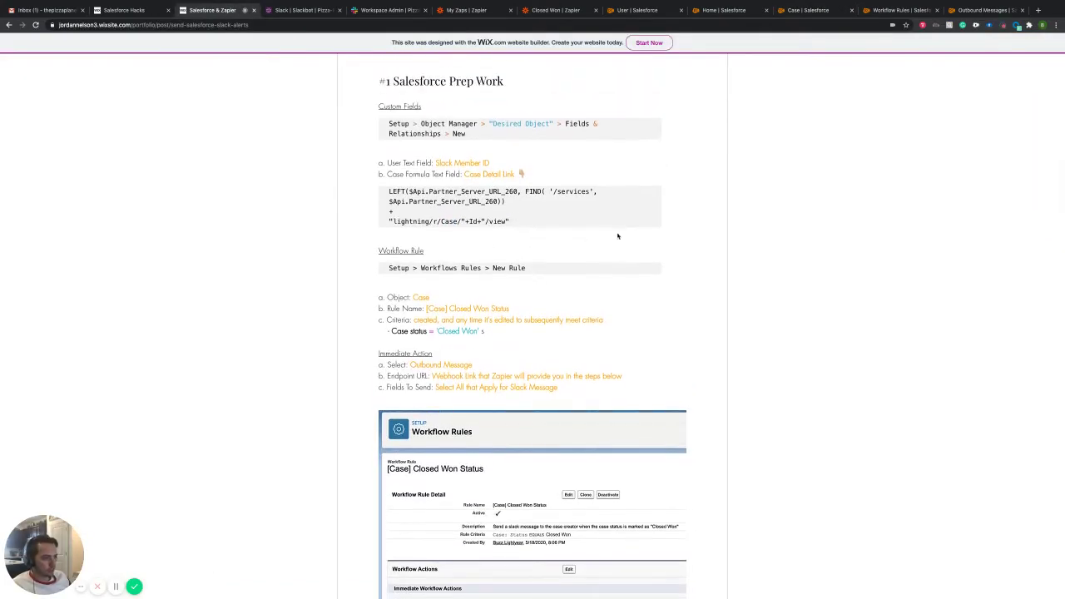
{"action": "left_click_drag", "start_coordinate": [510, 235], "coordinate": [370, 104]}
{"action": "scroll", "coordinate": [533, 265], "scroll_direction": "down", "scroll_amount": 1}
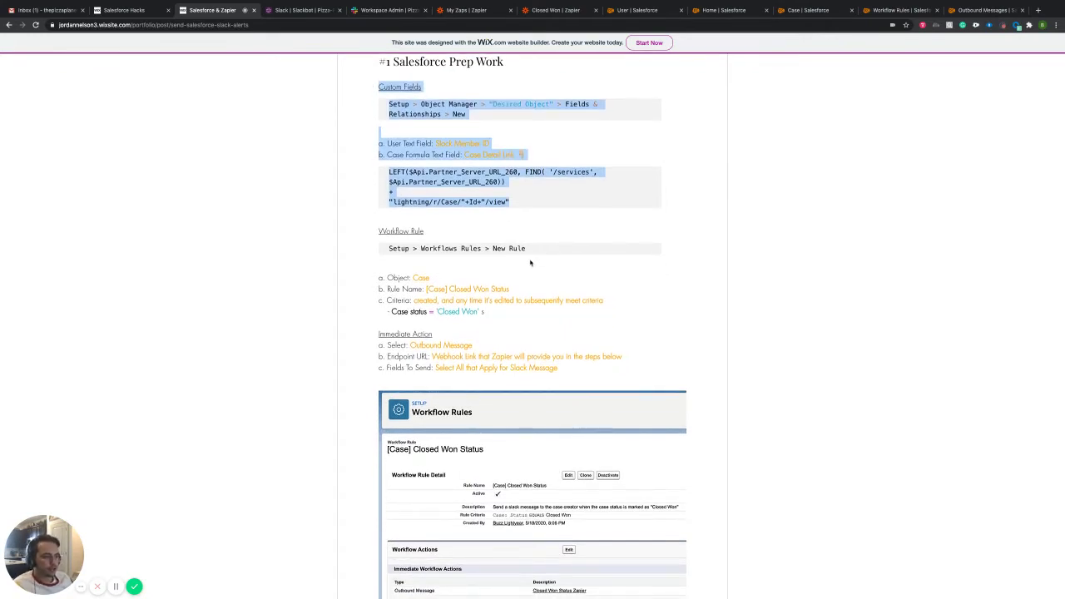
{"action": "left_click", "coordinate": [490, 238]}
Step: Highlight the Workflow Rule heading in the guide and review the rule's object, name and criteria instructions
{"action": "scroll", "coordinate": [493, 241], "scroll_direction": "down", "scroll_amount": 2}
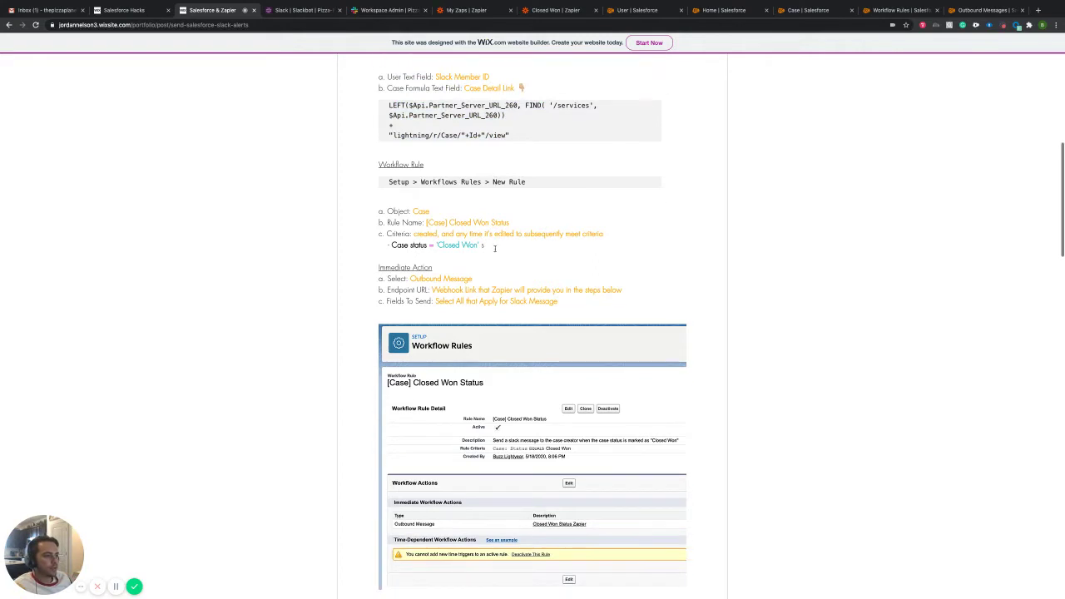
{"action": "left_click_drag", "start_coordinate": [367, 165], "coordinate": [443, 168]}
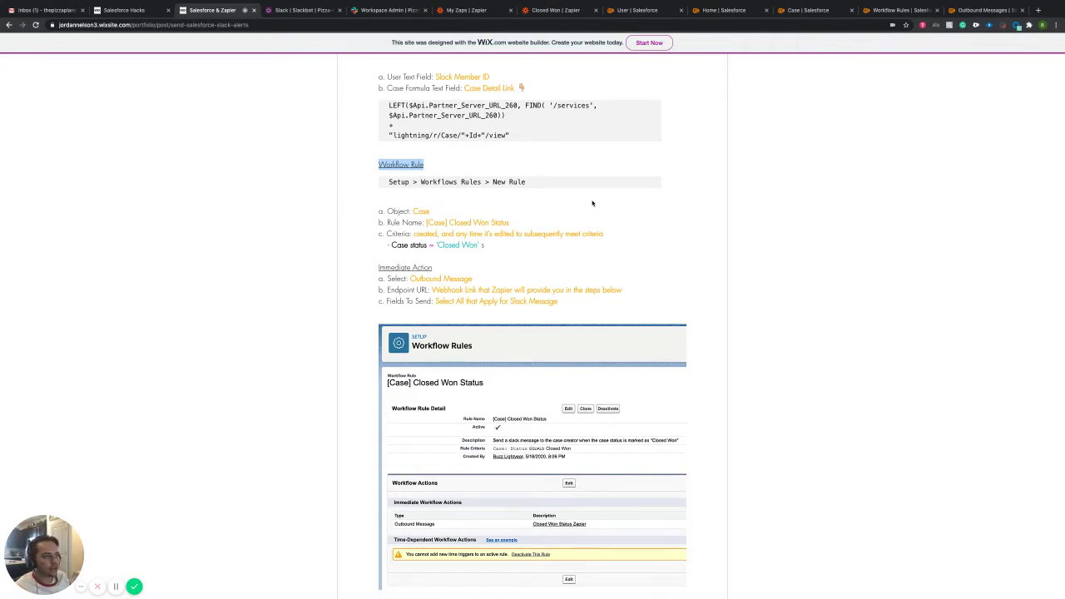
{"action": "scroll", "coordinate": [520, 227], "scroll_direction": "down", "scroll_amount": 1}
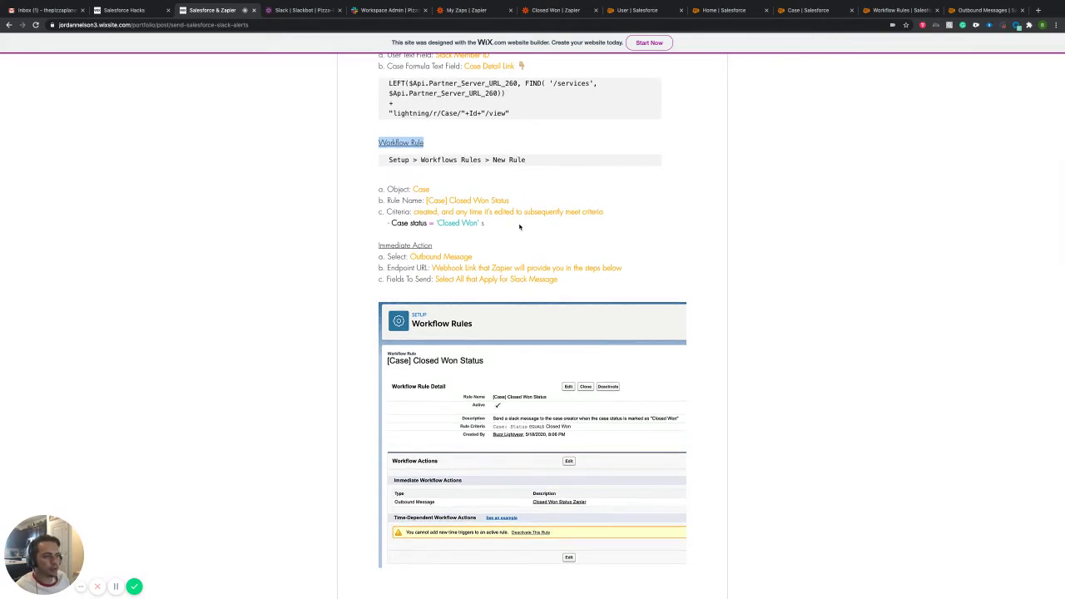
{"action": "left_click", "coordinate": [502, 238]}
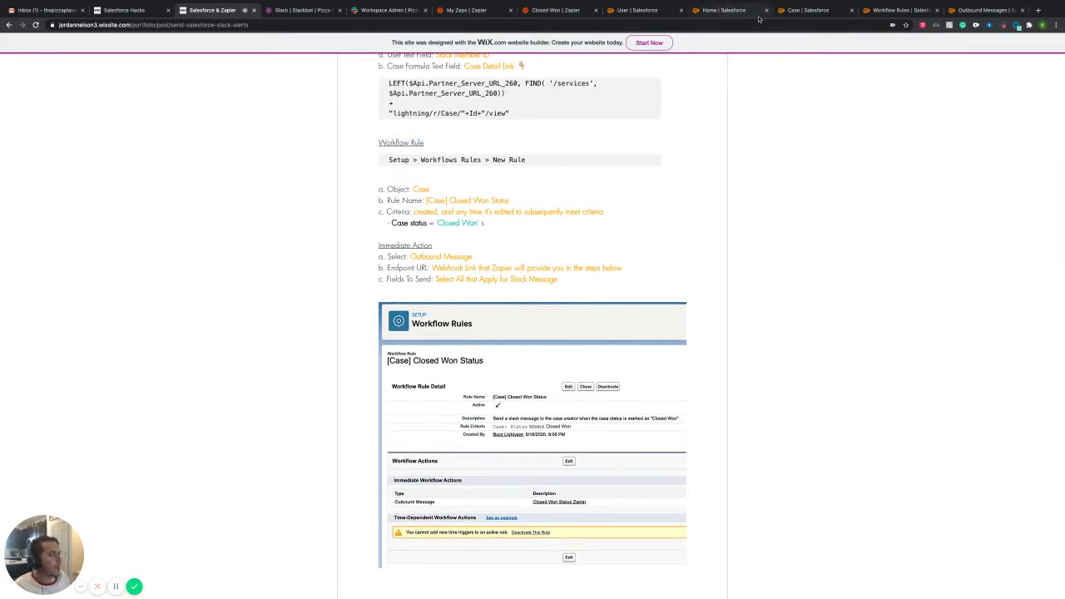
Step: Switch to the [Case] Closed Won Status workflow rule in Salesforce and highlight its rule name and rule criteria
{"action": "left_click", "coordinate": [895, 10]}
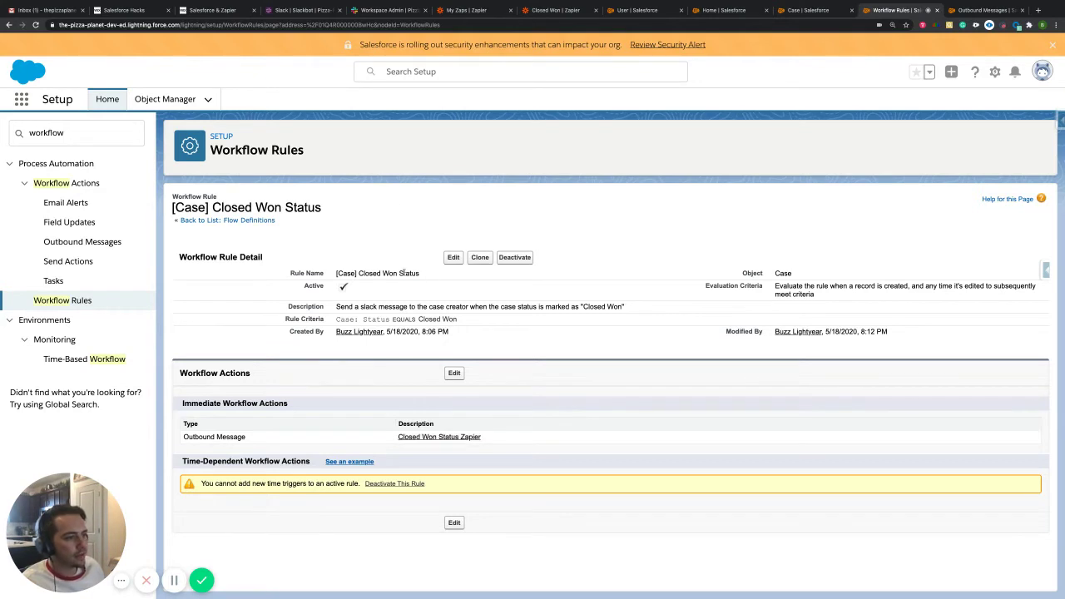
{"action": "left_click_drag", "start_coordinate": [419, 273], "coordinate": [336, 273]}
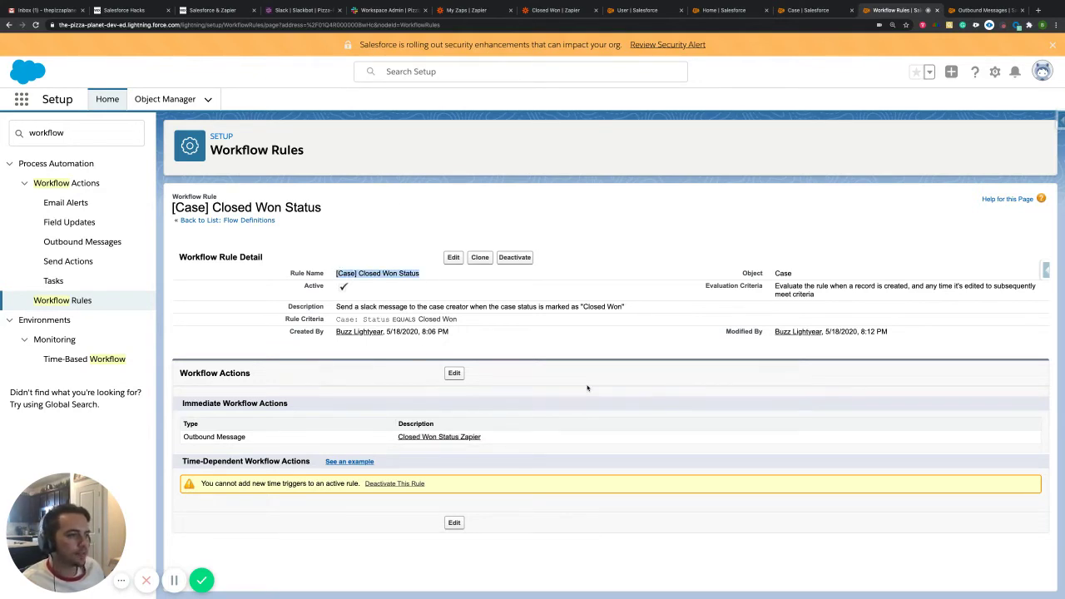
{"action": "left_click_drag", "start_coordinate": [461, 320], "coordinate": [335, 320]}
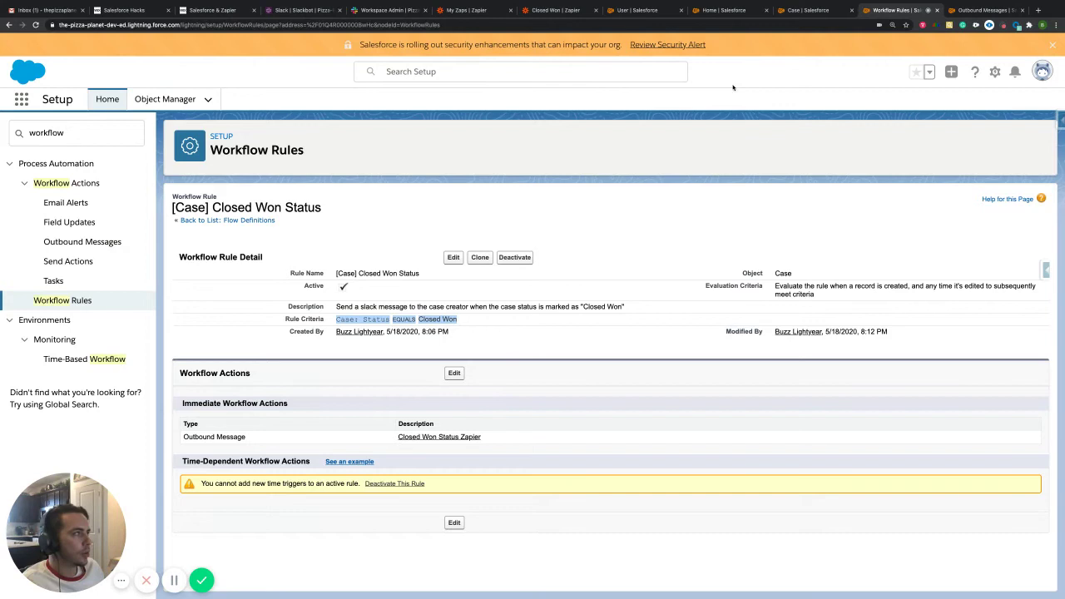
Step: Switch to the Closed Won Status Zapier outbound message and open it for editing
{"action": "left_click", "coordinate": [982, 10]}
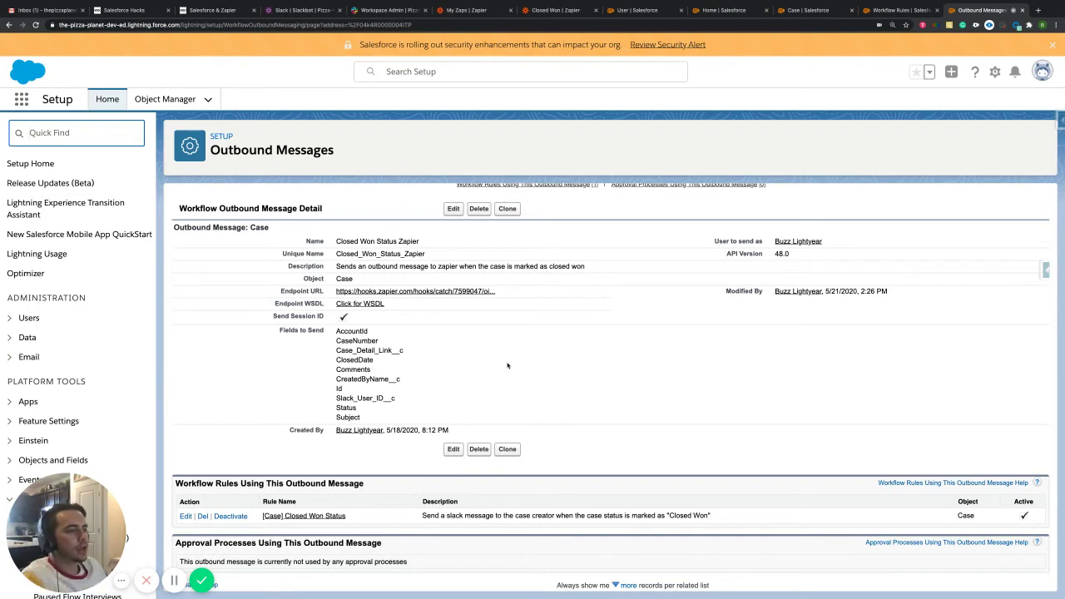
{"action": "left_click", "coordinate": [494, 356]}
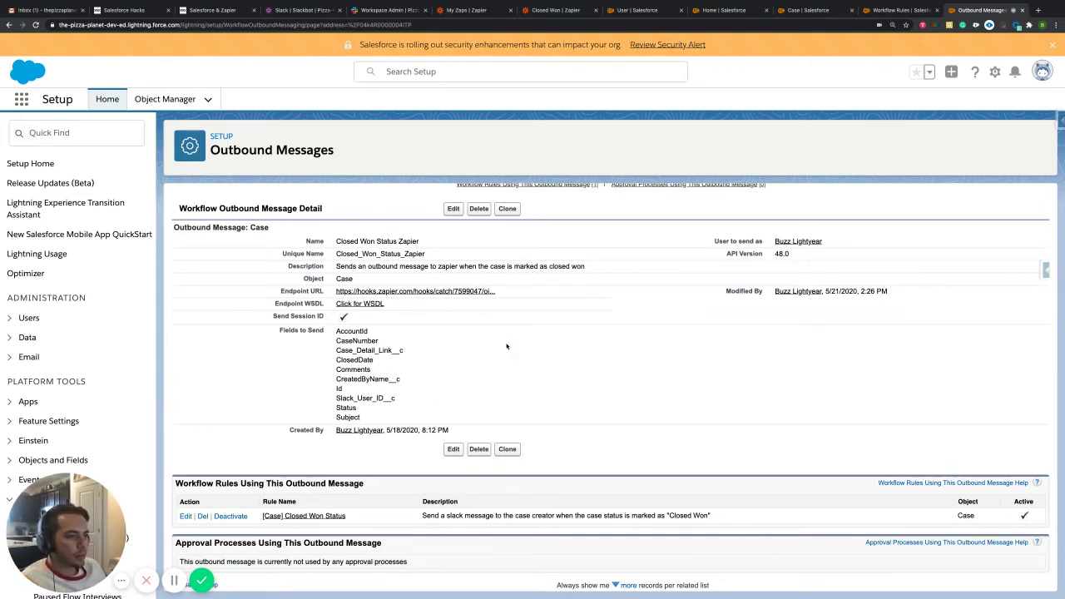
{"action": "left_click", "coordinate": [454, 209]}
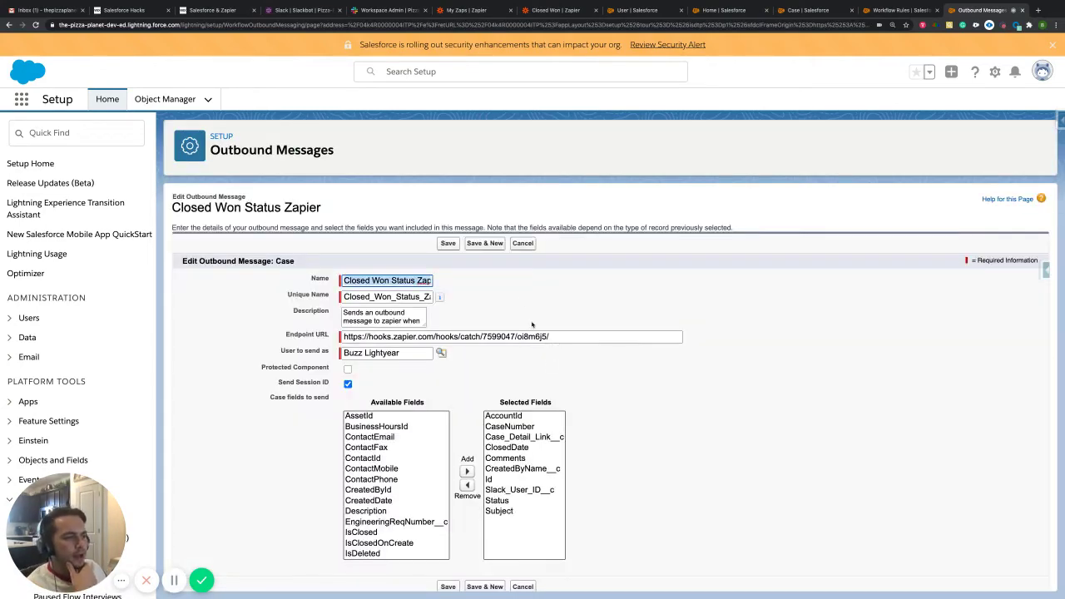
{"action": "left_click", "coordinate": [533, 324]}
{"action": "scroll", "coordinate": [523, 301], "scroll_direction": "down", "scroll_amount": 1}
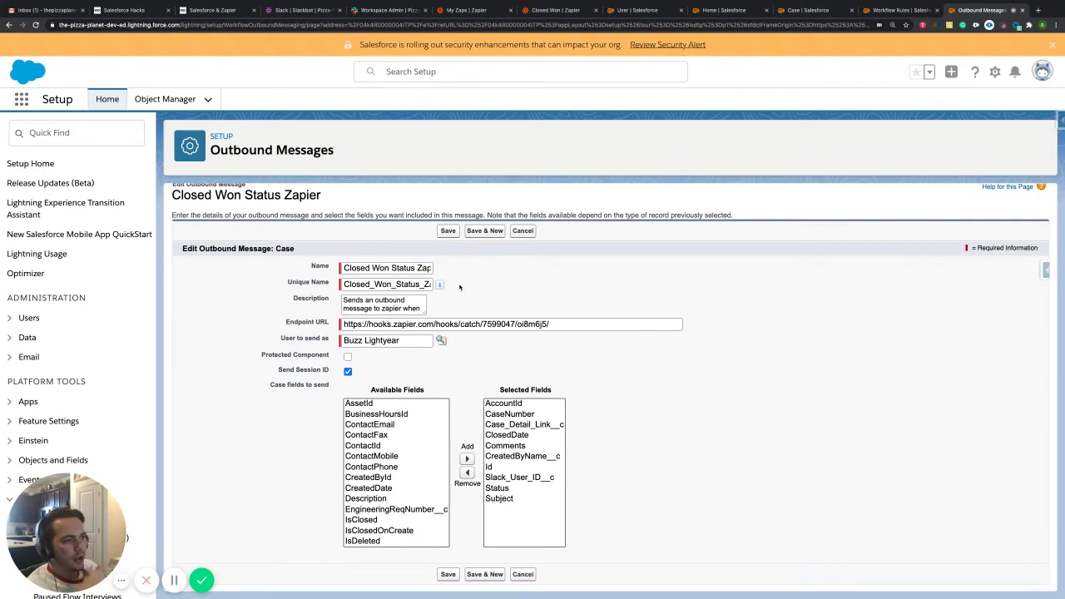
Step: Highlight part of the outbound message's name and its full Zapier endpoint URL in the edit form
{"action": "left_click", "coordinate": [391, 268]}
{"action": "double_click", "coordinate": [404, 268]}
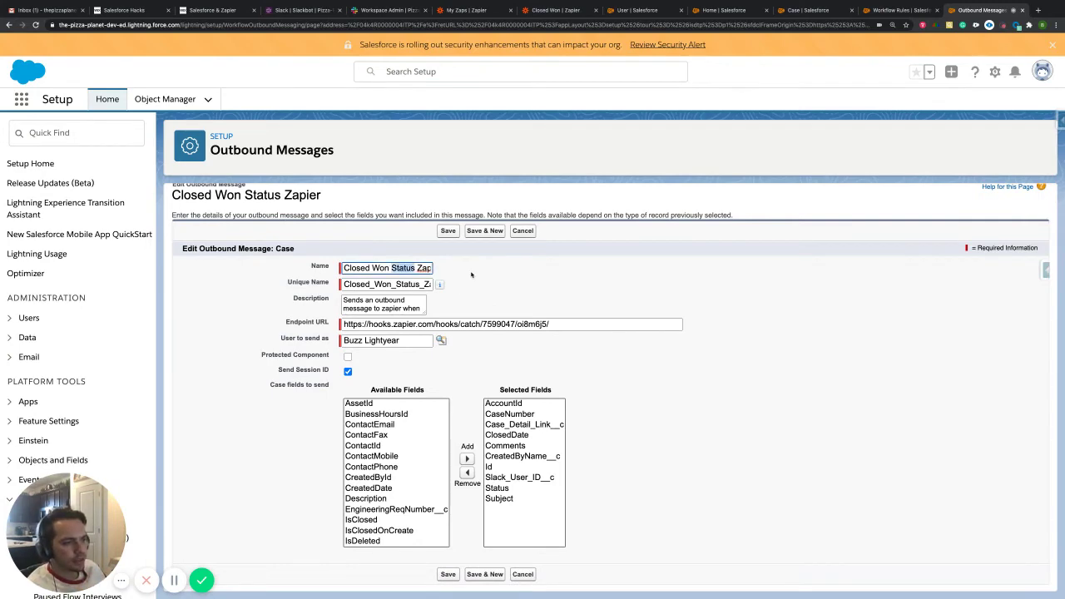
{"action": "left_click", "coordinate": [463, 278]}
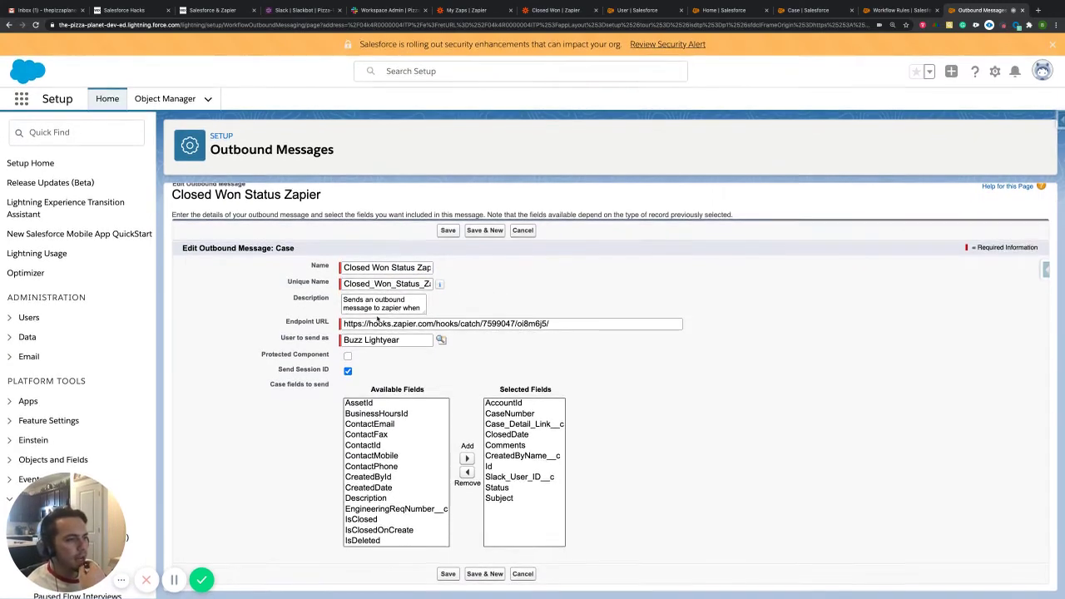
{"action": "scroll", "coordinate": [348, 295], "scroll_direction": "up", "scroll_amount": 1}
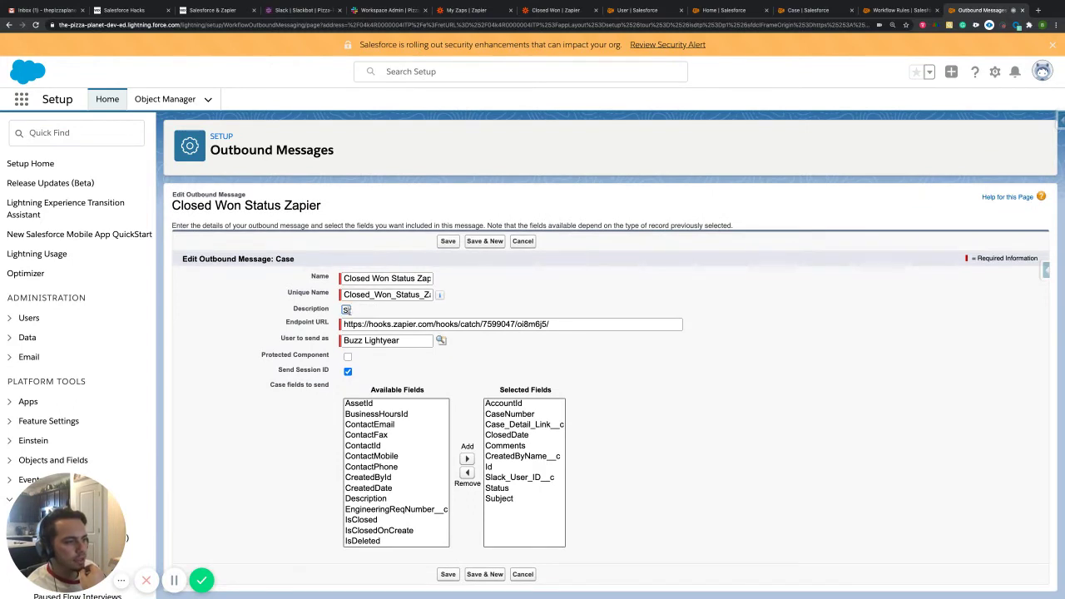
{"action": "left_click_drag", "start_coordinate": [562, 324], "coordinate": [343, 324]}
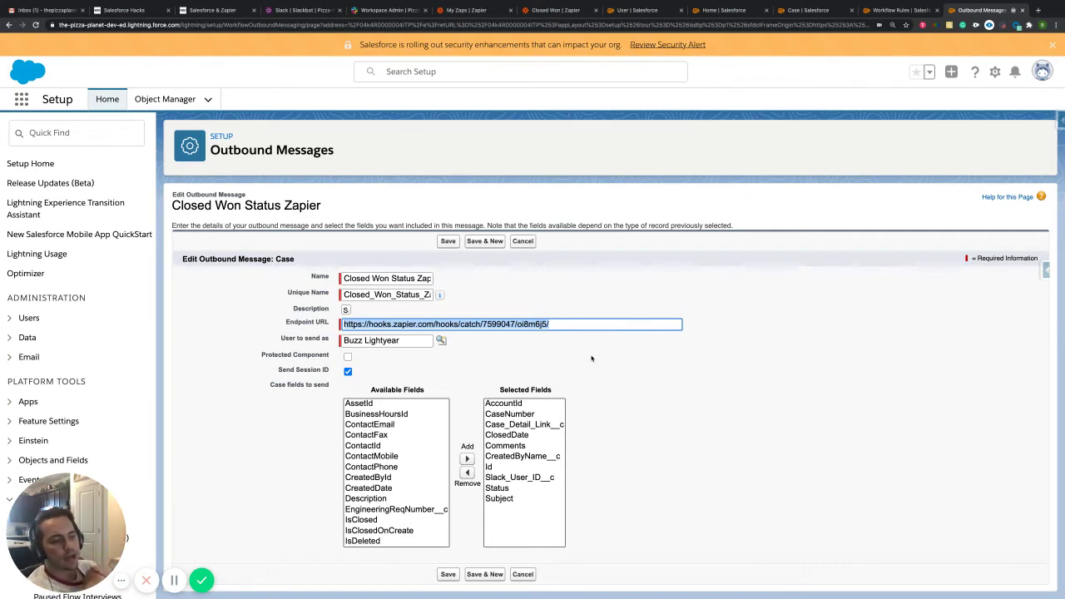
{"action": "left_click_drag", "start_coordinate": [574, 324], "coordinate": [340, 325]}
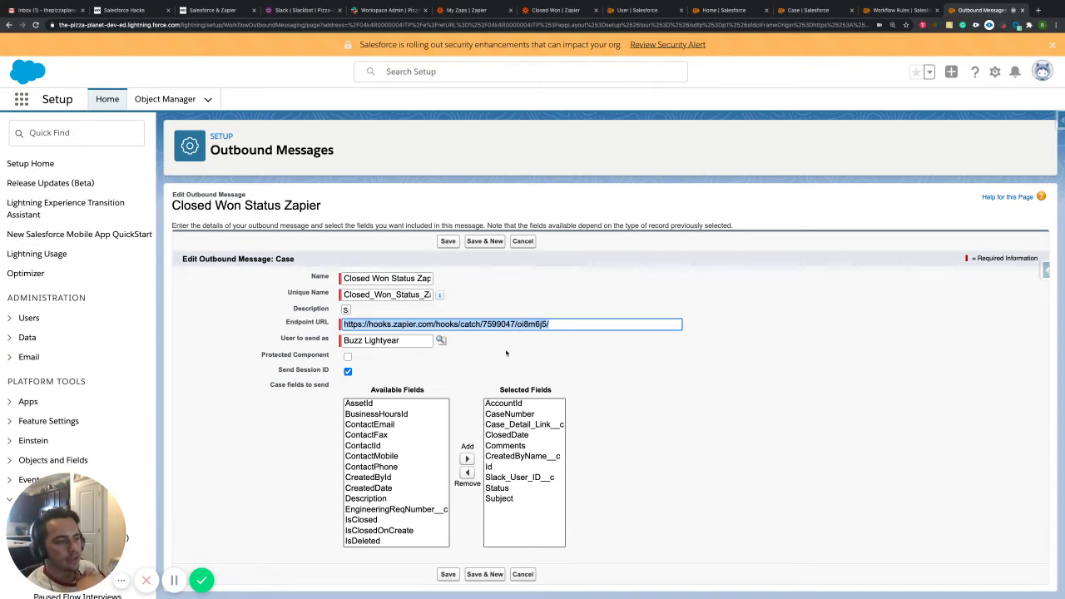
{"action": "left_click", "coordinate": [507, 351]}
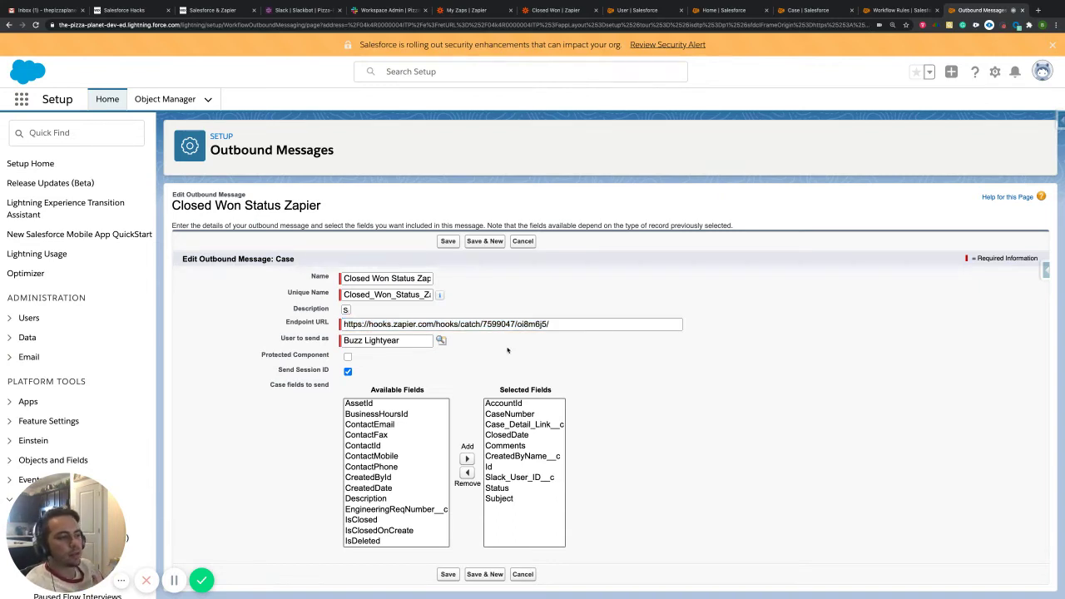
{"action": "left_click", "coordinate": [566, 324]}
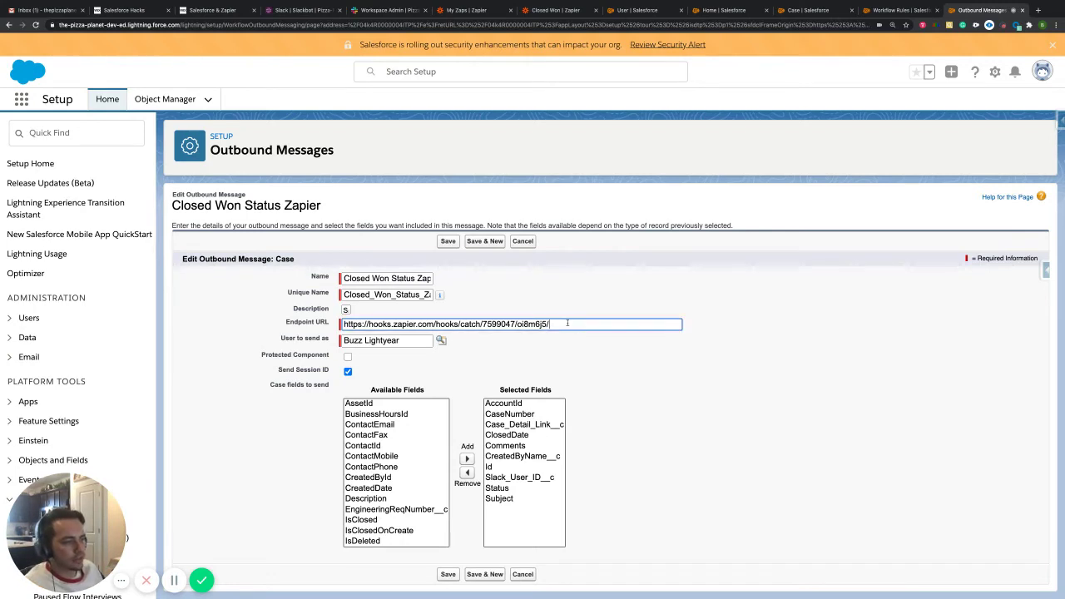
{"action": "left_click", "coordinate": [589, 343]}
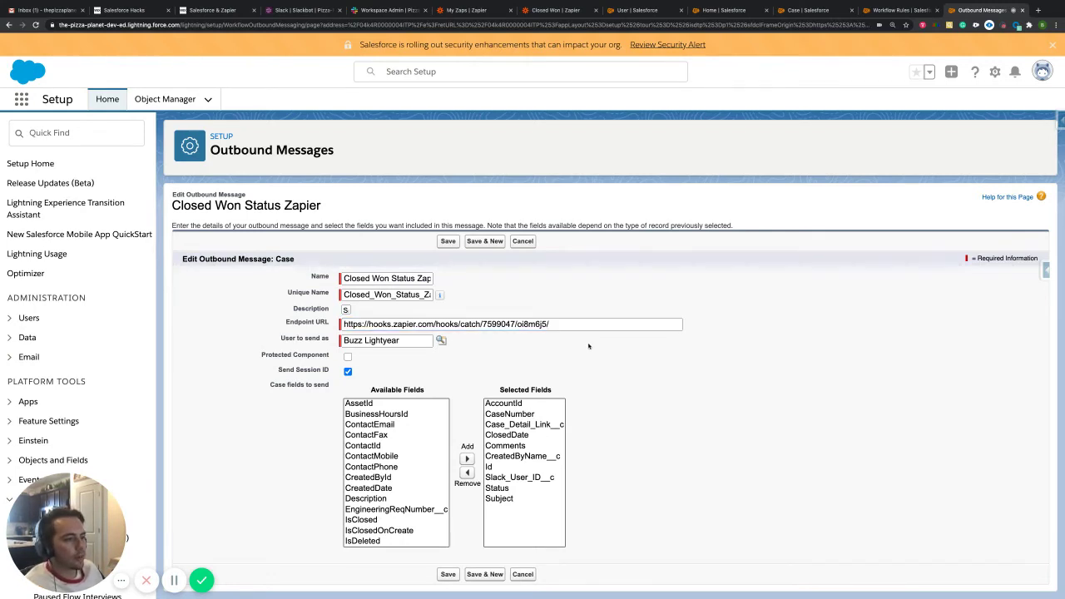
Step: Switch to the Closed Won zap in Zapier and expand its New Outbound Message in Salesforce trigger
{"action": "left_click", "coordinate": [467, 11]}
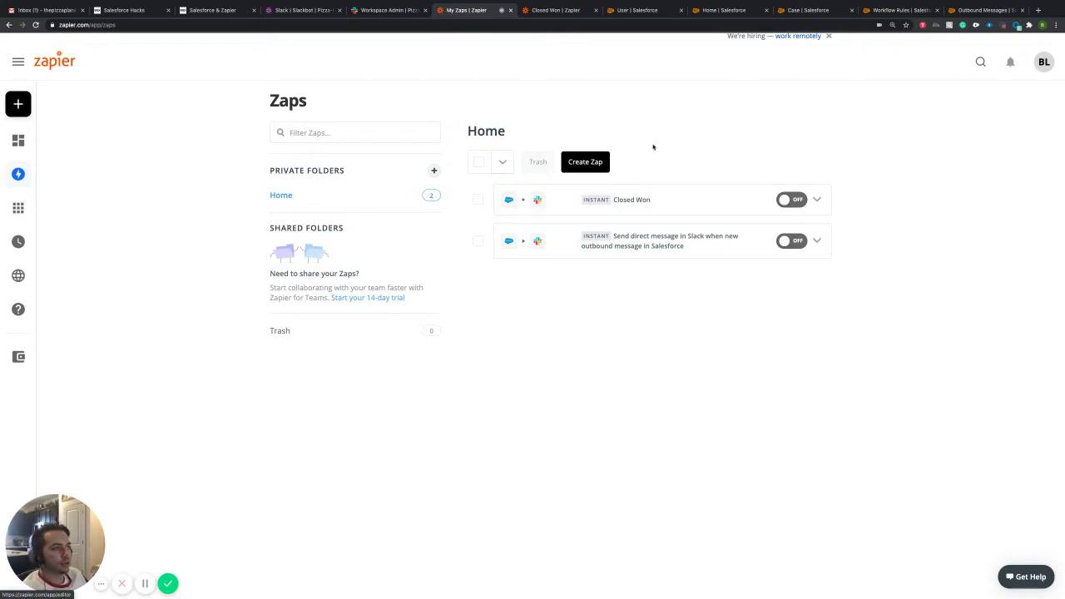
{"action": "key", "text": "ctrl+Tab"}
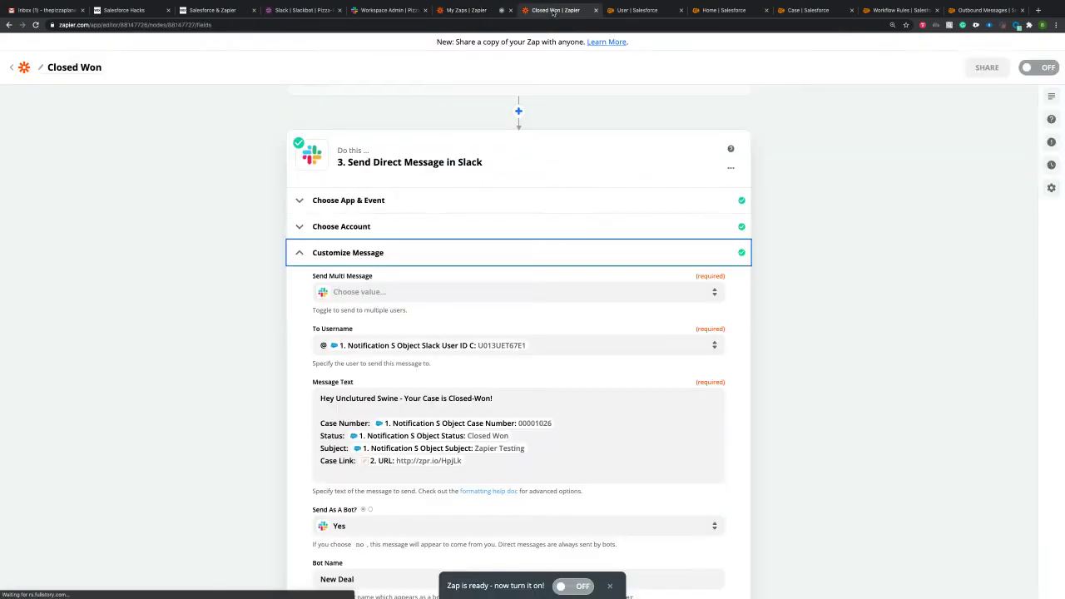
{"action": "scroll", "coordinate": [430, 194], "scroll_direction": "up", "scroll_amount": 2}
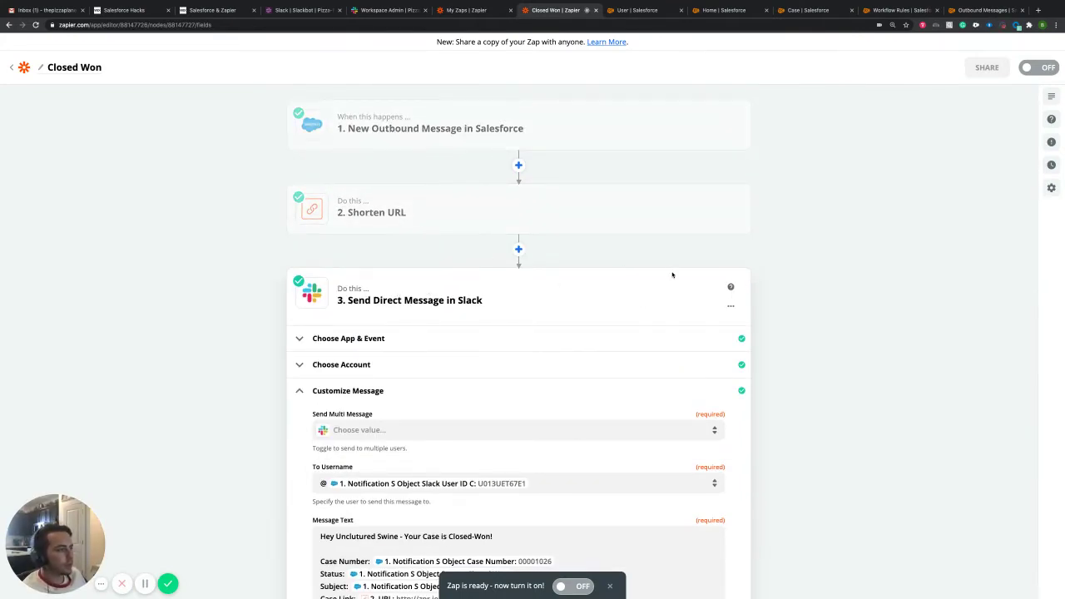
{"action": "left_click", "coordinate": [419, 122]}
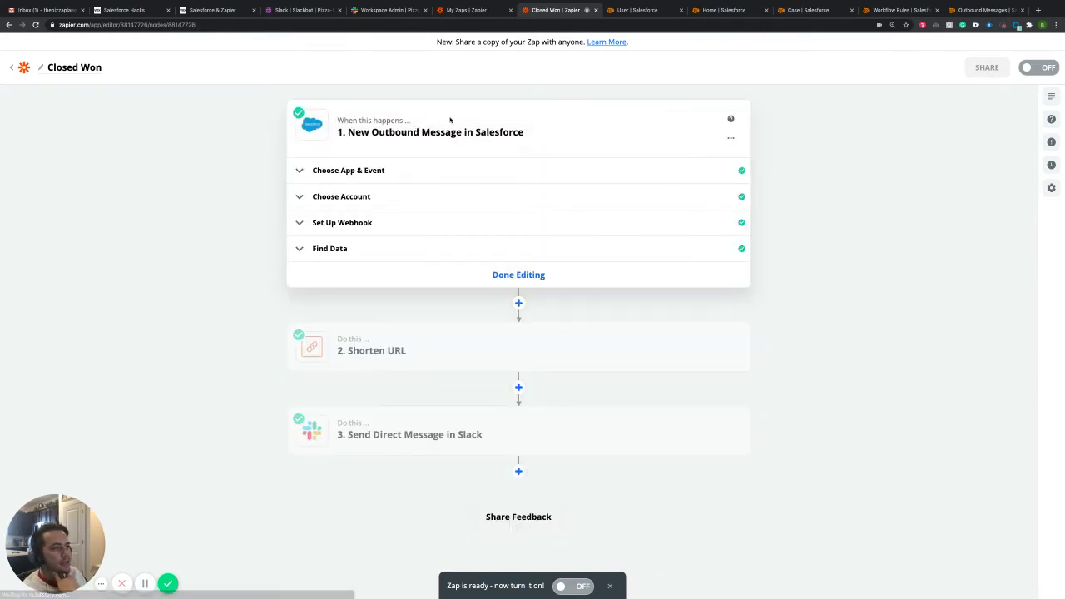
{"action": "left_click", "coordinate": [519, 303]}
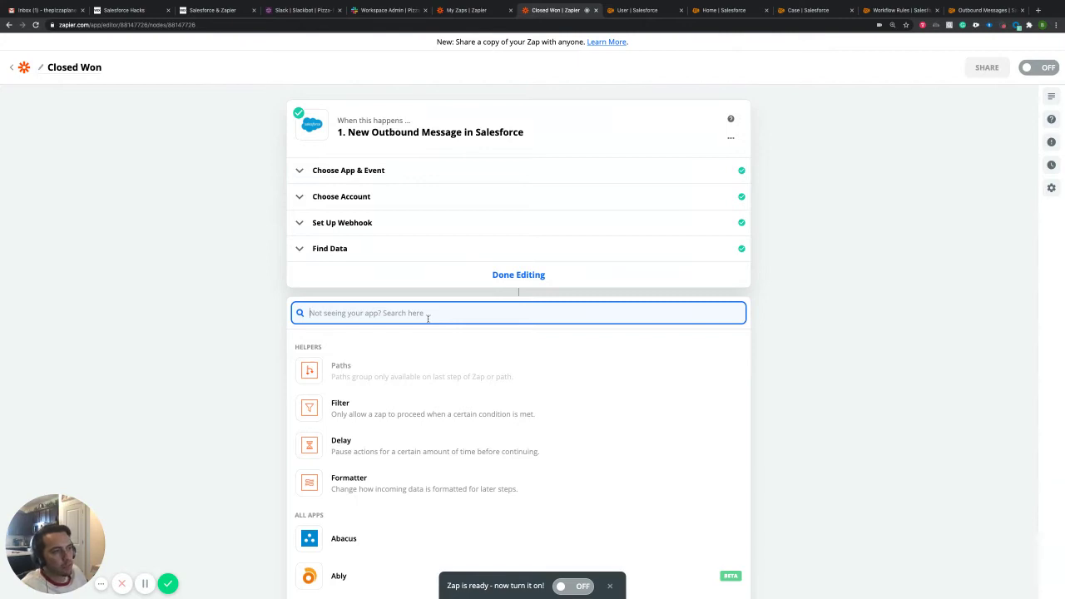
{"action": "type", "text": "sales"}
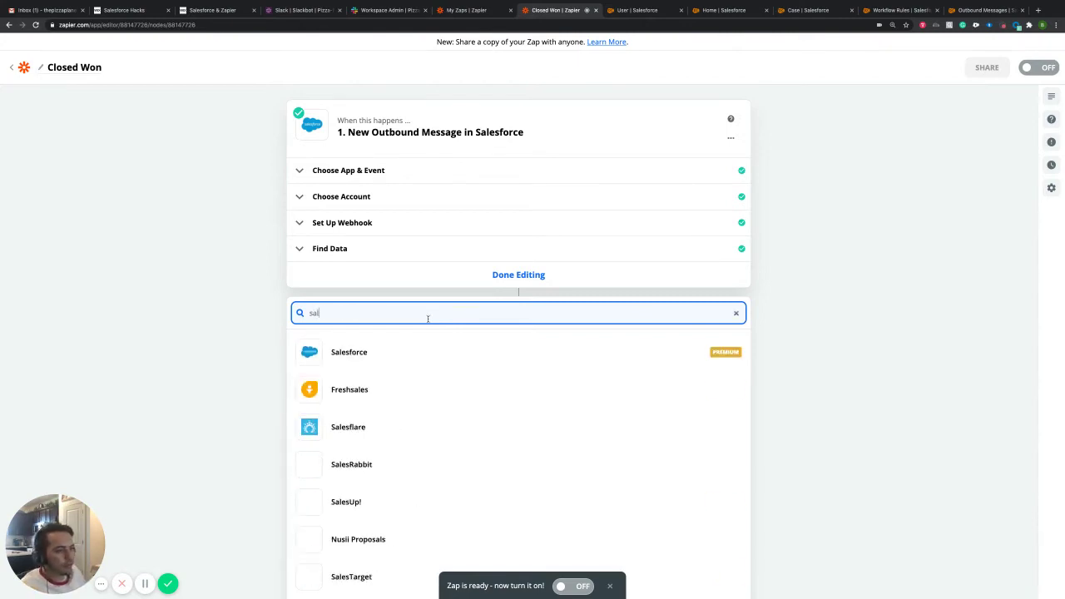
{"action": "left_click", "coordinate": [401, 357]}
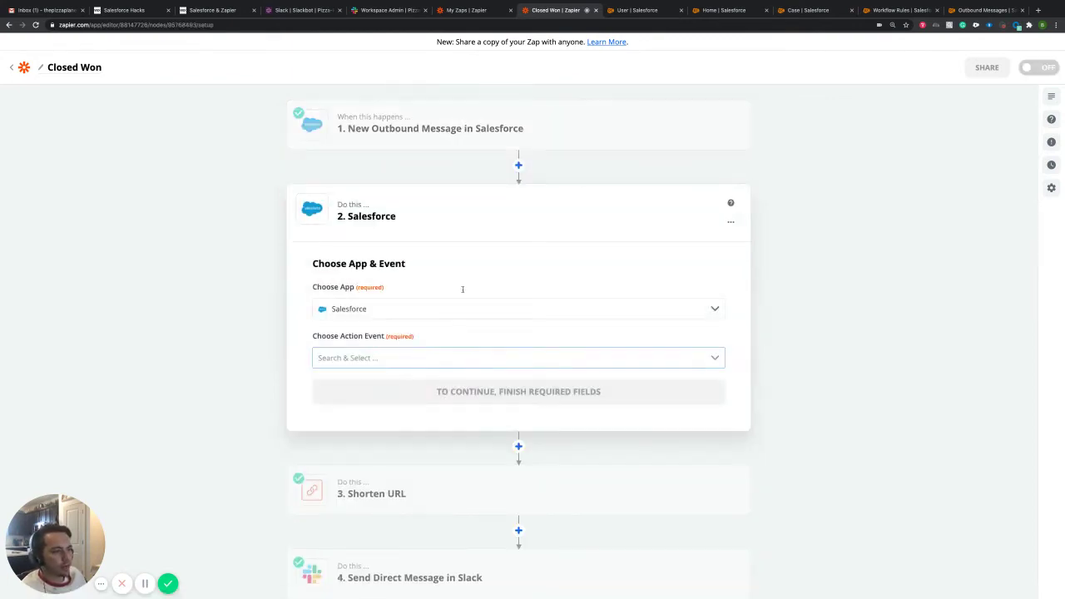
{"action": "left_click", "coordinate": [391, 309]}
{"action": "left_click", "coordinate": [525, 264]}
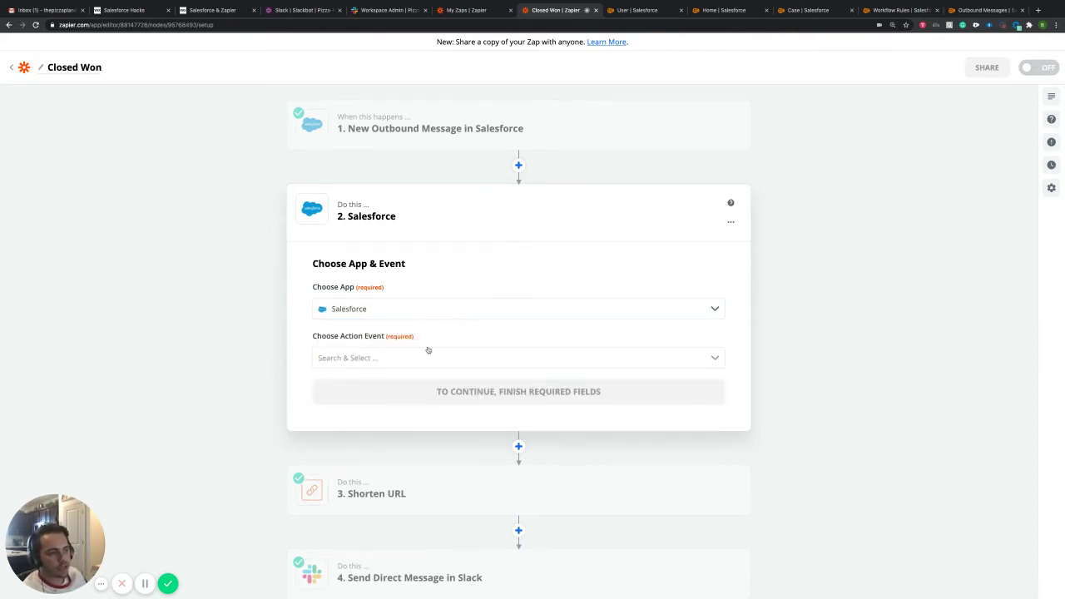
{"action": "left_click", "coordinate": [730, 222]}
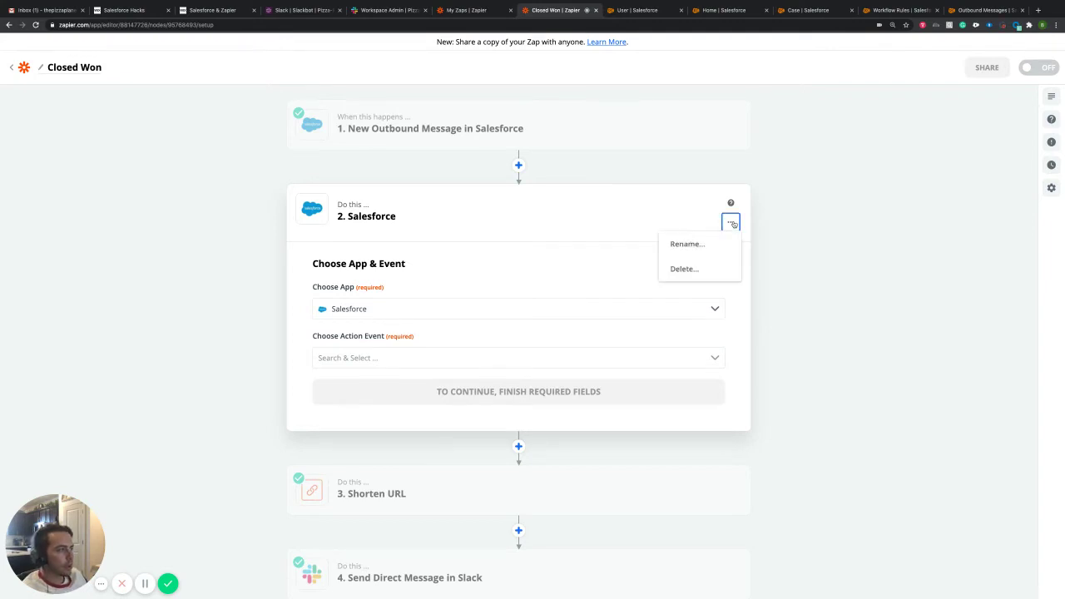
{"action": "left_click", "coordinate": [697, 271]}
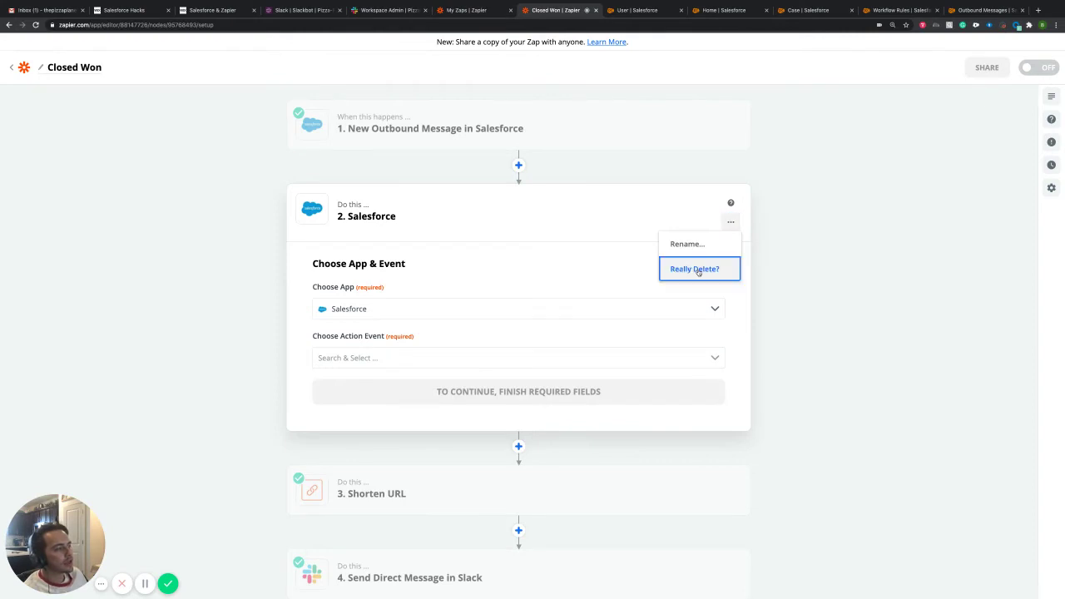
{"action": "left_click", "coordinate": [697, 271]}
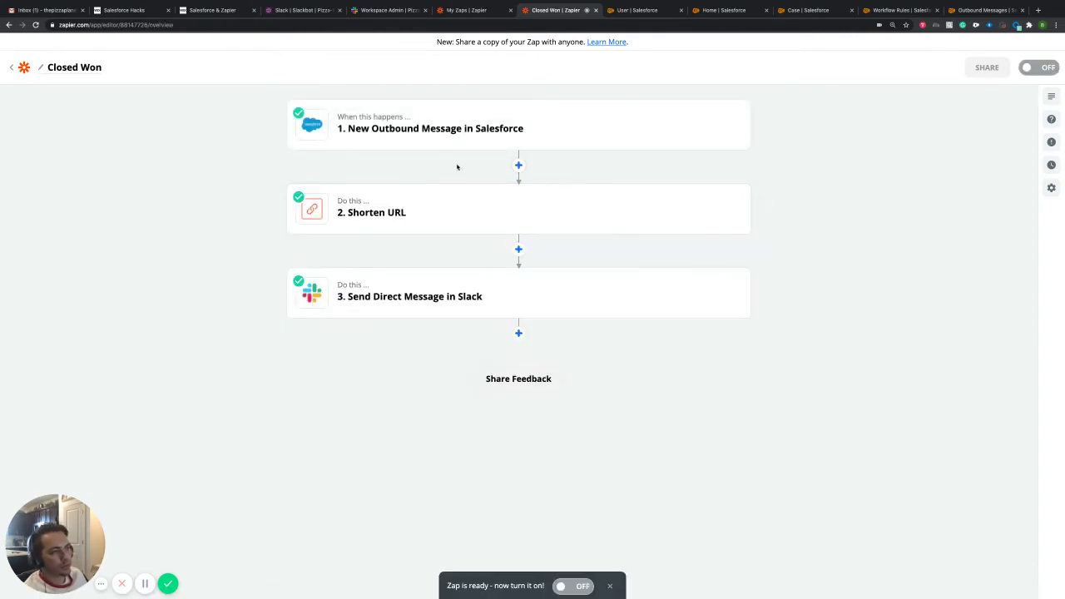
Step: Open the app and event settings of the New Outbound Message trigger and check the chosen app
{"action": "left_click", "coordinate": [453, 129]}
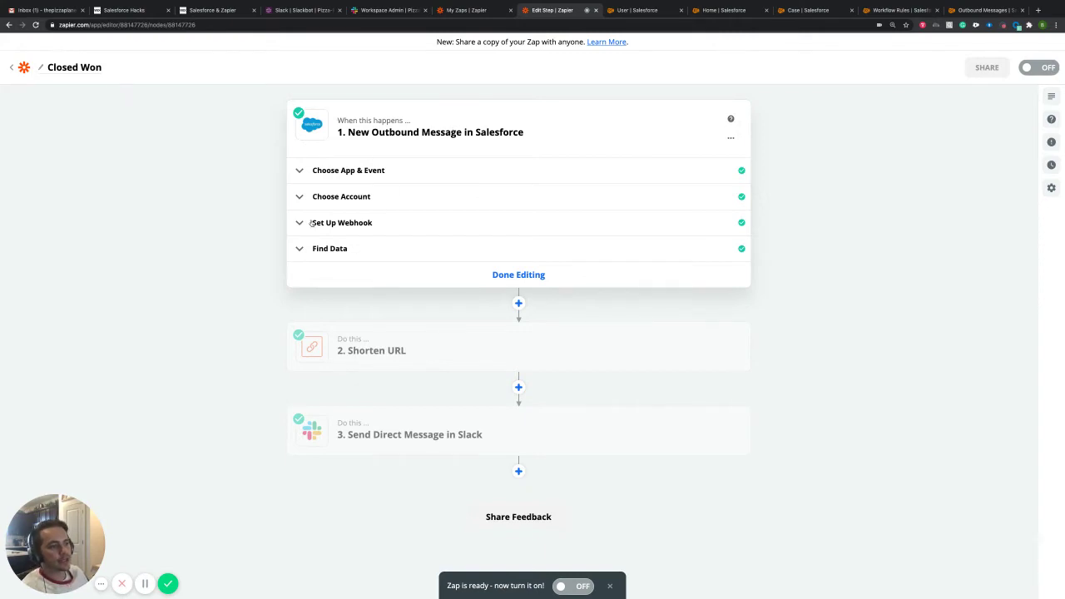
{"action": "left_click", "coordinate": [397, 174]}
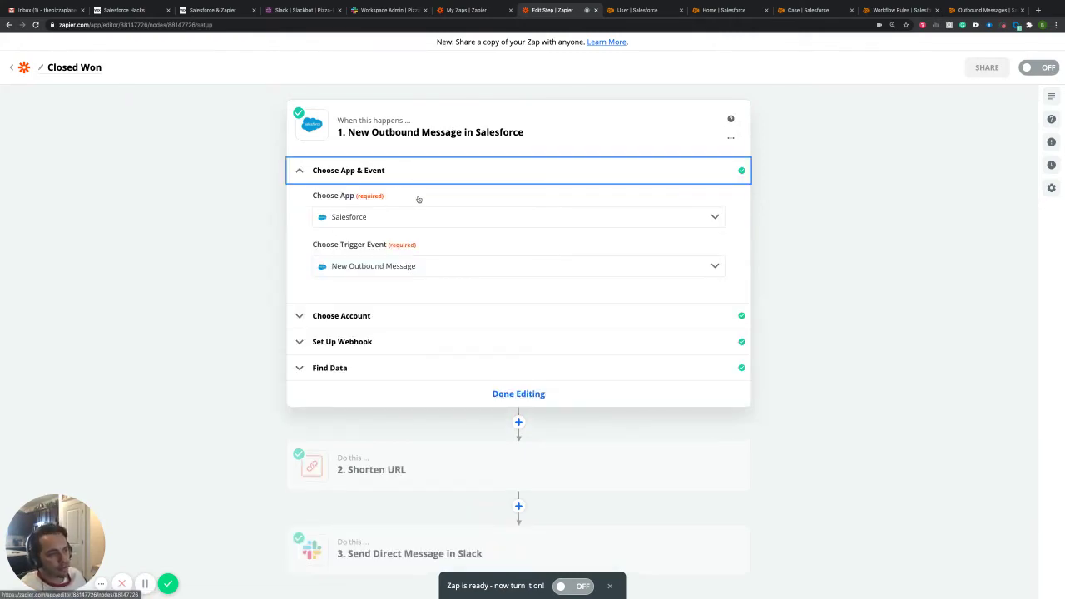
{"action": "left_click", "coordinate": [377, 217]}
{"action": "left_click", "coordinate": [436, 194]}
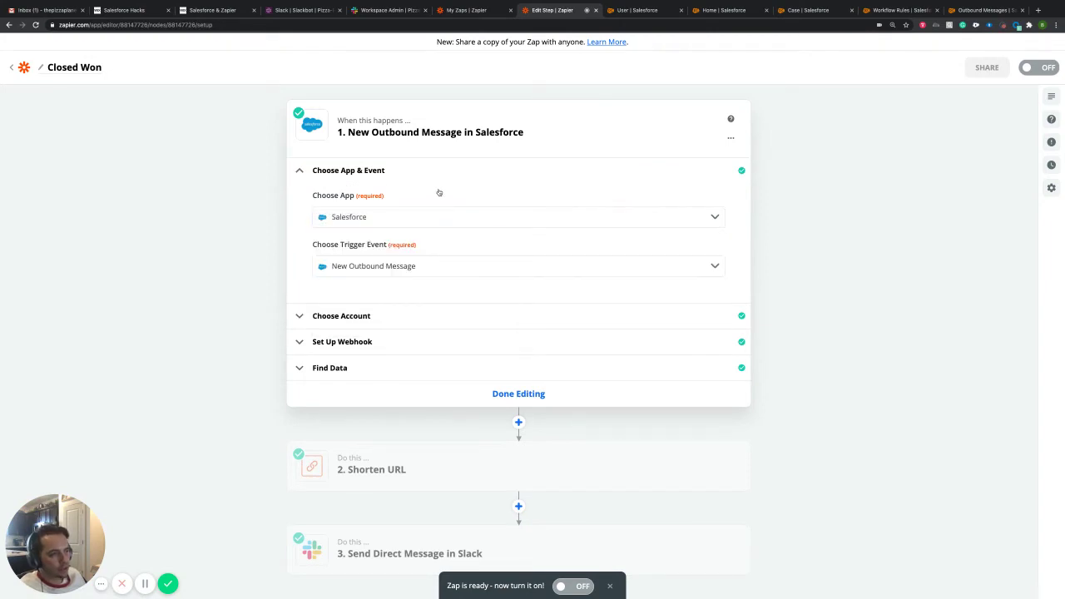
Step: Review the available Salesforce trigger events without changing the selection, and close the app and event settings
{"action": "left_click", "coordinate": [427, 265]}
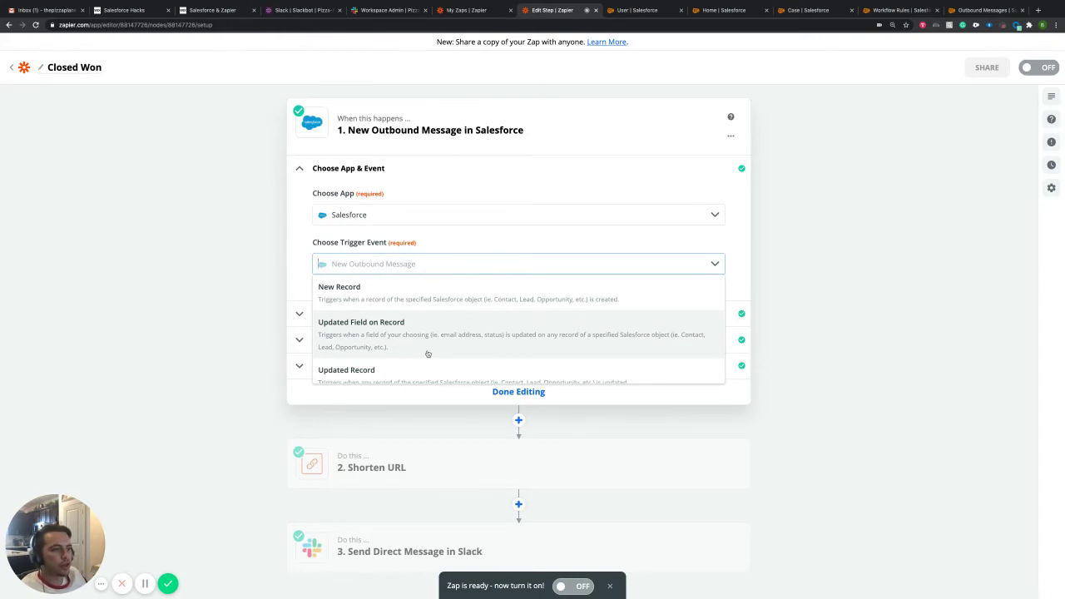
{"action": "scroll", "coordinate": [432, 349], "scroll_direction": "down", "scroll_amount": 1}
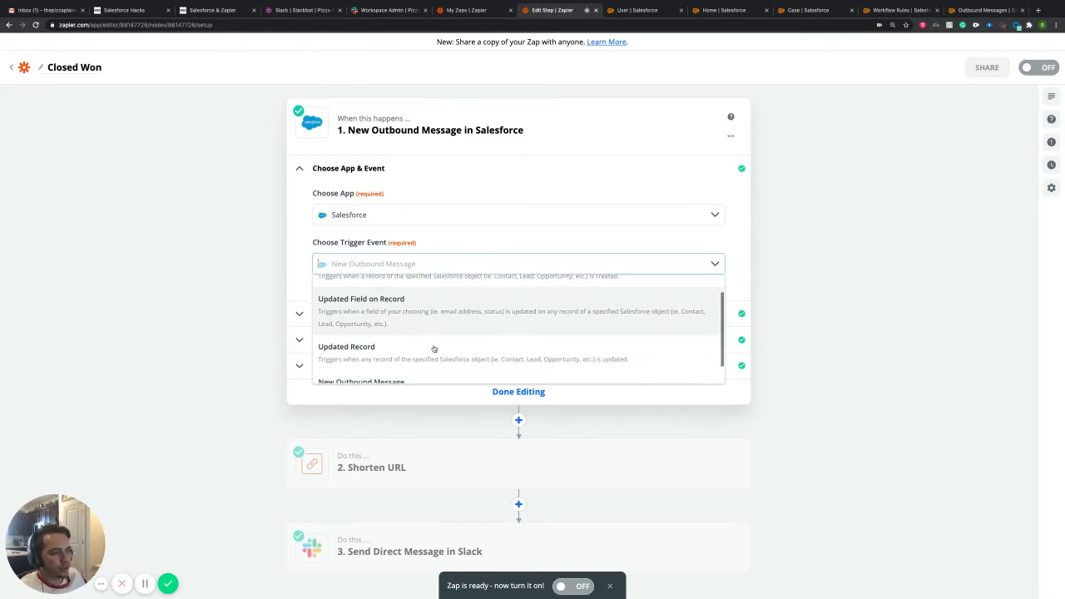
{"action": "scroll", "coordinate": [424, 362], "scroll_direction": "down", "scroll_amount": 1}
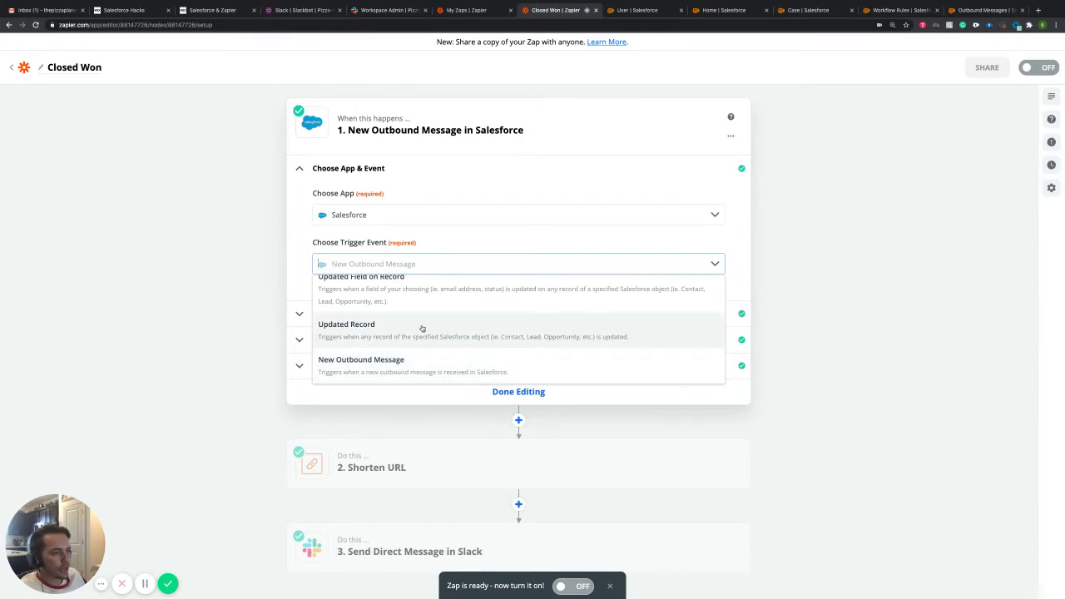
{"action": "scroll", "coordinate": [422, 329], "scroll_direction": "up", "scroll_amount": 2}
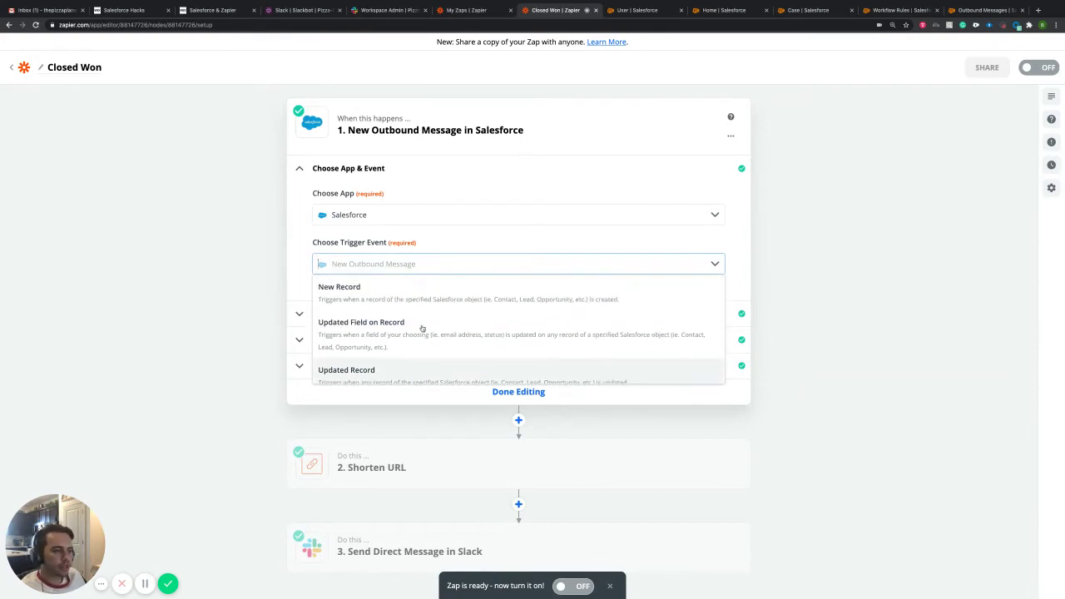
{"action": "scroll", "coordinate": [422, 329], "scroll_direction": "down", "scroll_amount": 2}
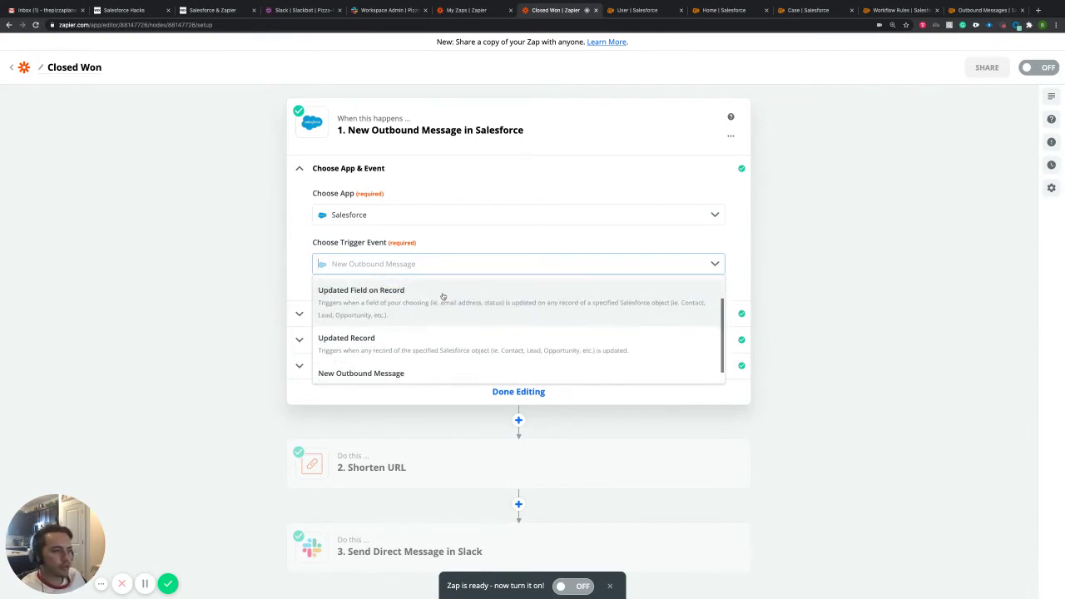
{"action": "scroll", "coordinate": [439, 300], "scroll_direction": "down", "scroll_amount": 1}
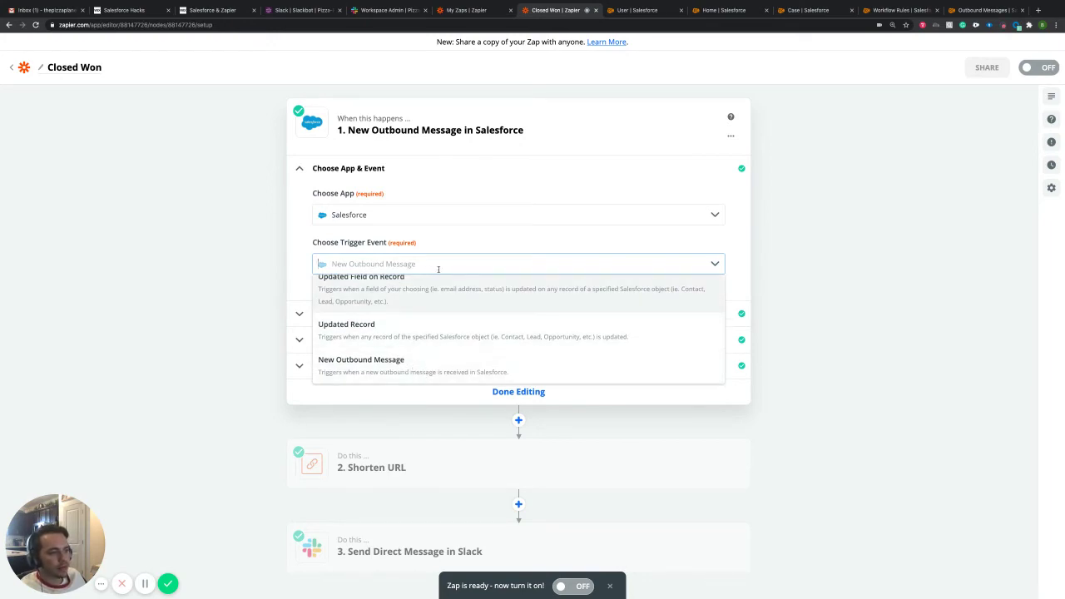
{"action": "left_click", "coordinate": [296, 238]}
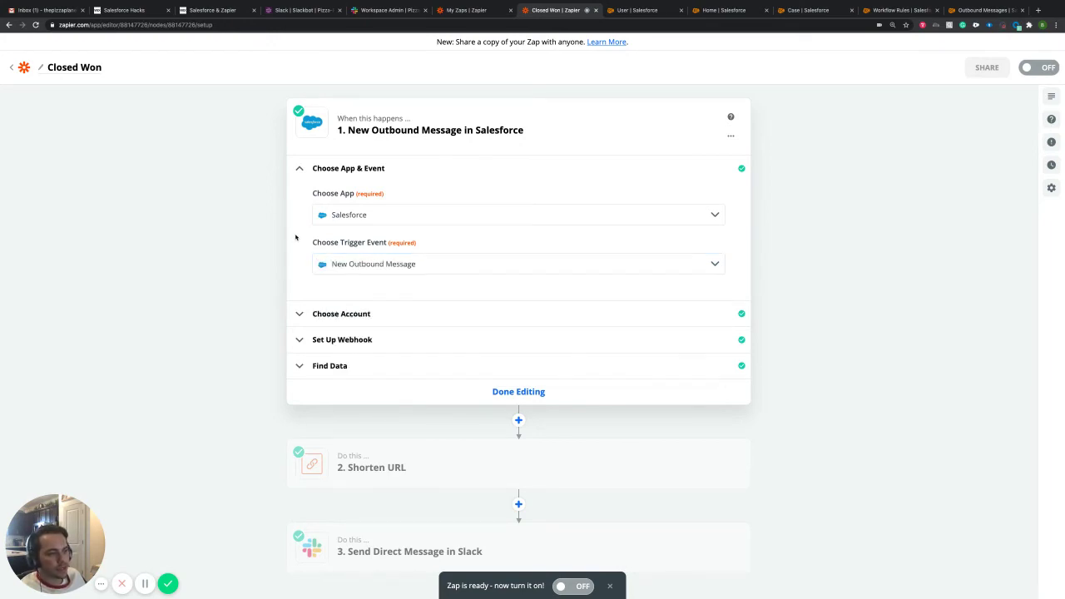
{"action": "left_click", "coordinate": [301, 168]}
Step: Check which Salesforce accounts are available for the trigger, keep the current one and close the account settings
{"action": "left_click", "coordinate": [305, 199]}
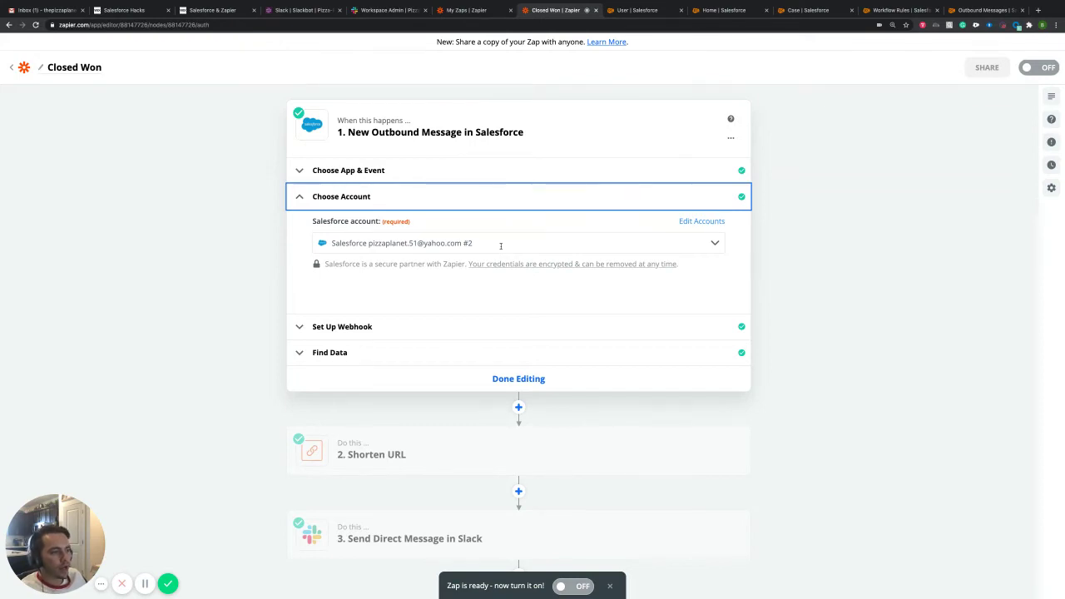
{"action": "left_click", "coordinate": [483, 243]}
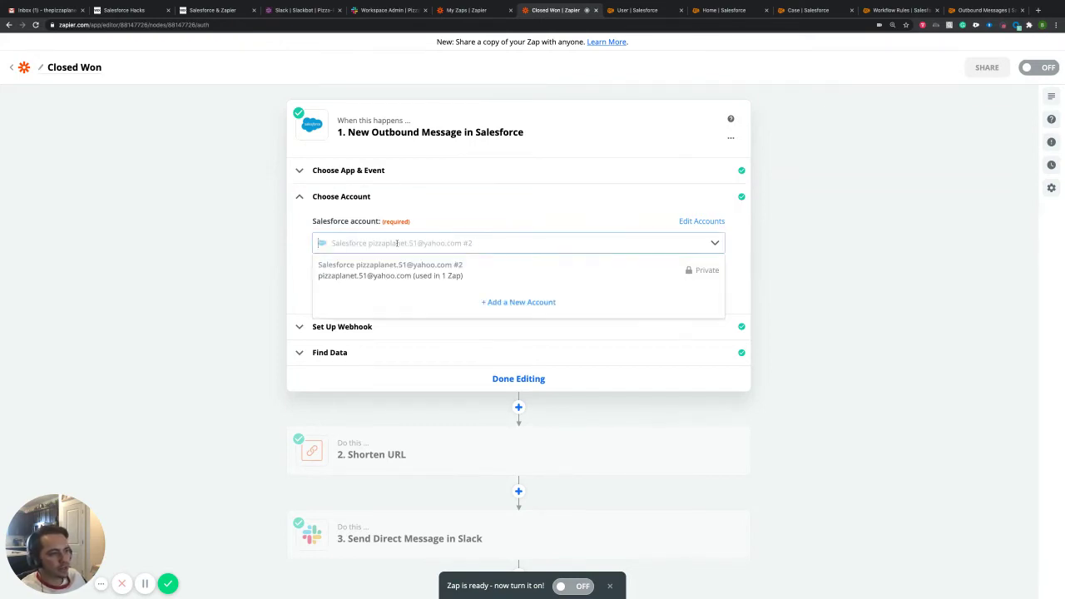
{"action": "left_click", "coordinate": [302, 224]}
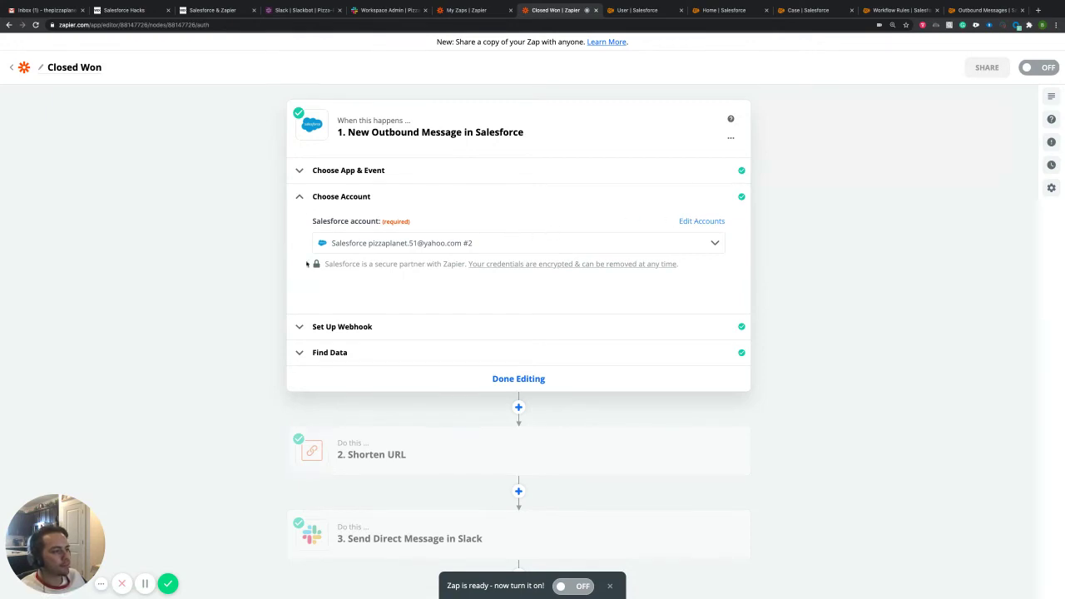
{"action": "left_click", "coordinate": [299, 198]}
Step: Copy the webhook URL for Salesforce from the trigger's webhook setup
{"action": "left_click", "coordinate": [301, 226]}
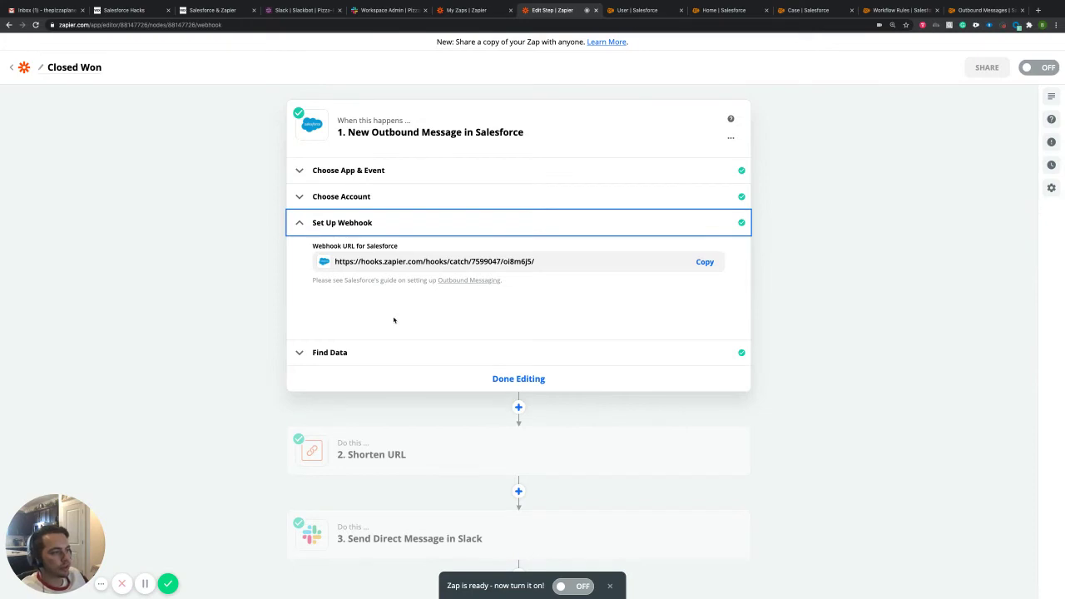
{"action": "left_click", "coordinate": [710, 263]}
{"action": "left_click", "coordinate": [712, 265]}
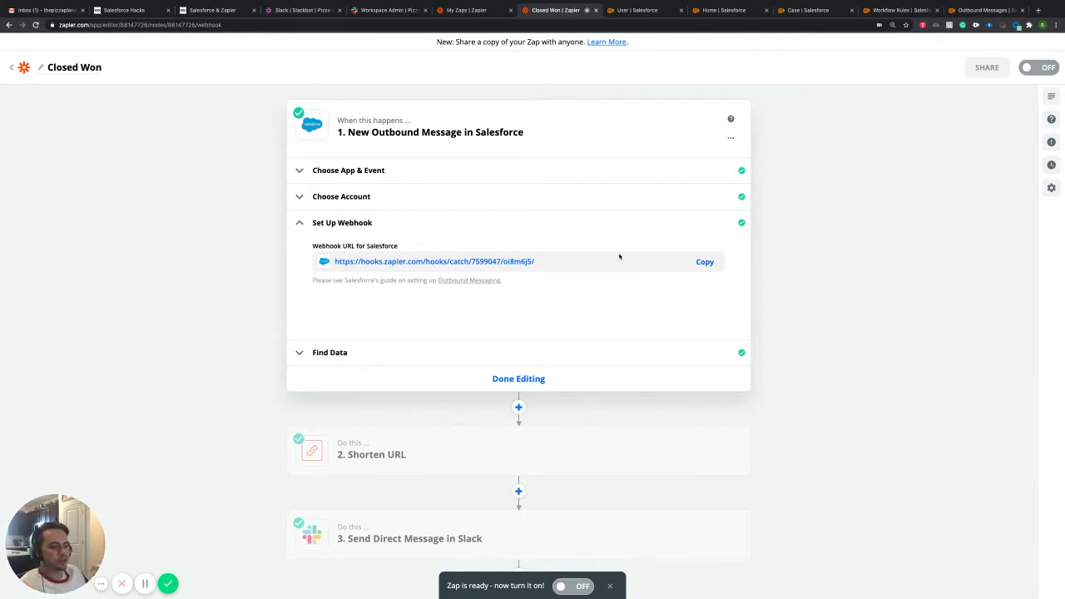
{"action": "left_click", "coordinate": [622, 259]}
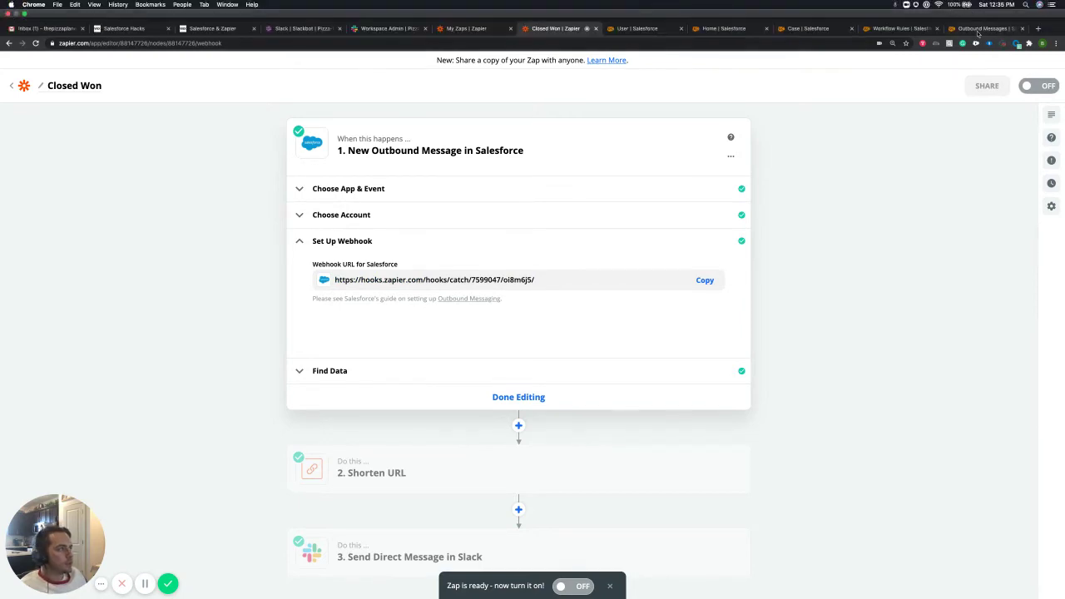
Step: Switch to the Closed Won Status Zapier outbound message in Salesforce and highlight its endpoint URL and sending user
{"action": "left_click", "coordinate": [978, 28]}
{"action": "left_click_drag", "start_coordinate": [569, 324], "coordinate": [341, 325]}
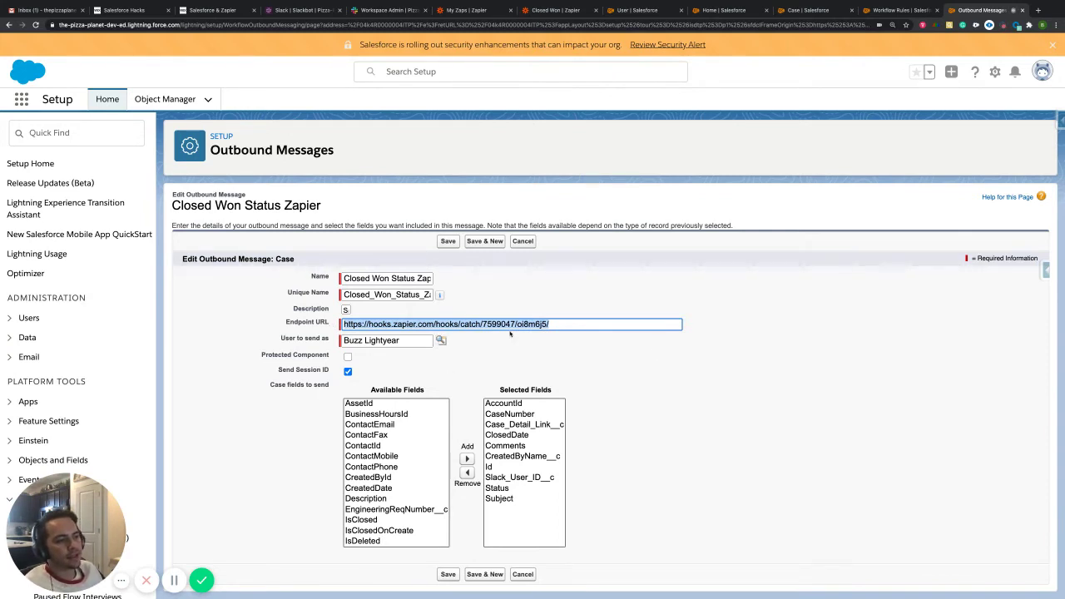
{"action": "left_click", "coordinate": [515, 343]}
{"action": "scroll", "coordinate": [514, 343], "scroll_direction": "down", "scroll_amount": 1}
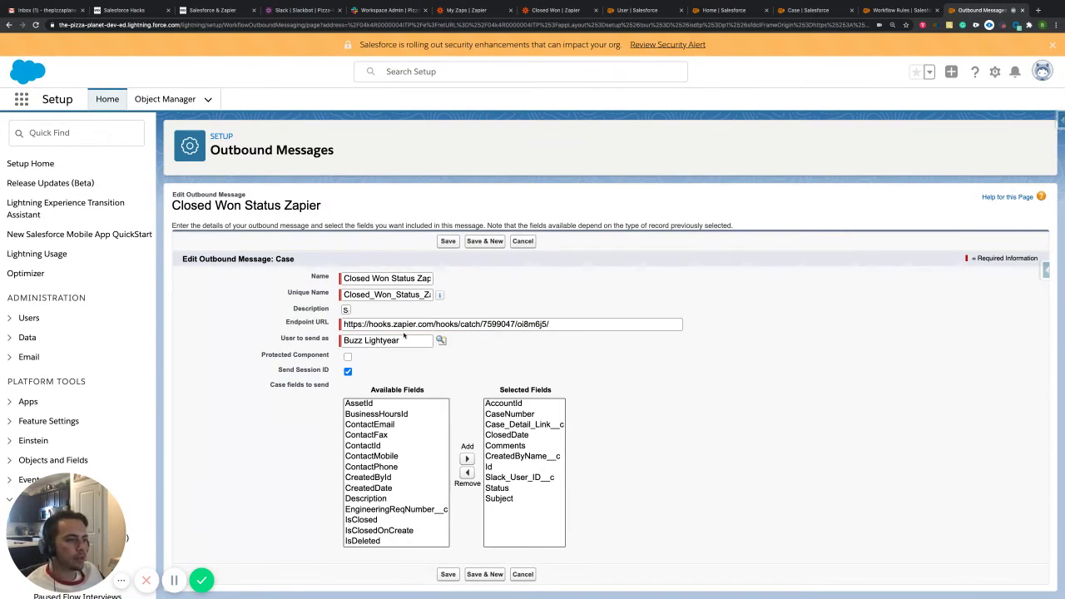
{"action": "left_click", "coordinate": [407, 341]}
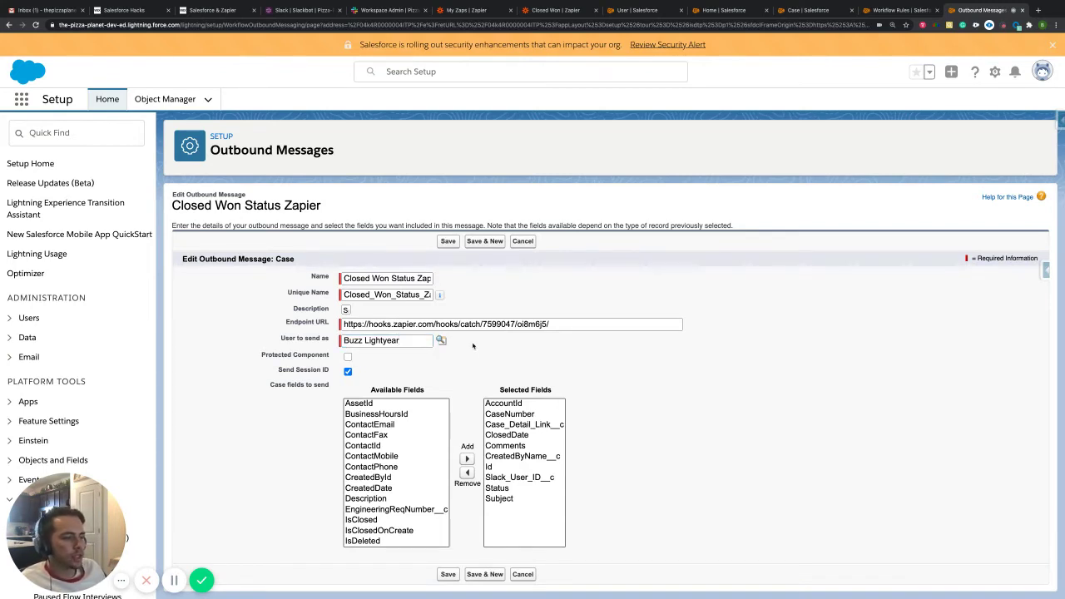
{"action": "left_click_drag", "start_coordinate": [405, 341], "coordinate": [351, 339]}
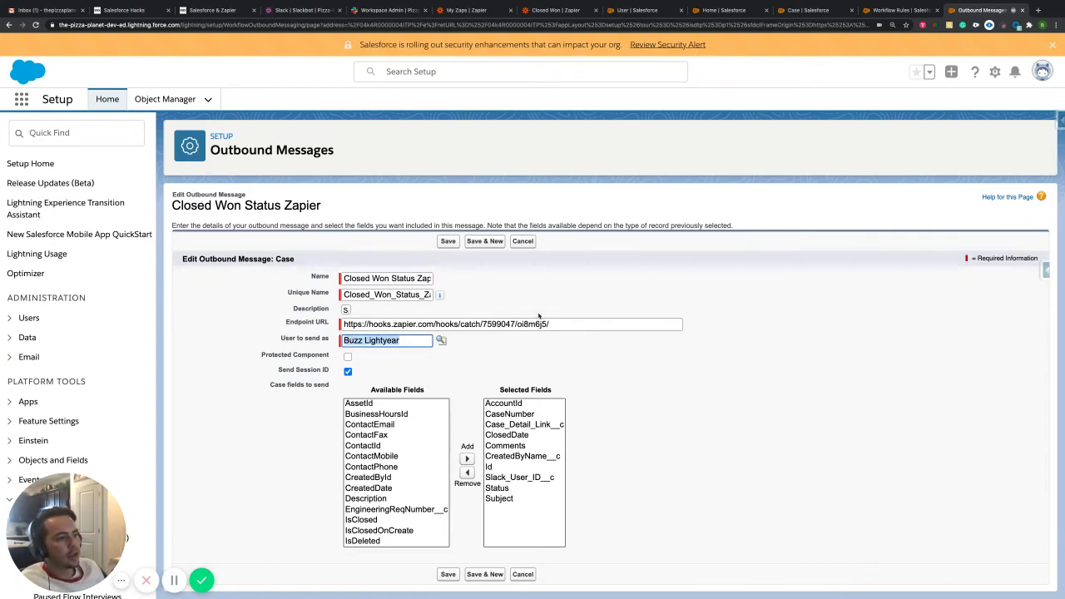
Step: Look through the available Case fields that can be sent with the outbound message
{"action": "left_click", "coordinate": [374, 414]}
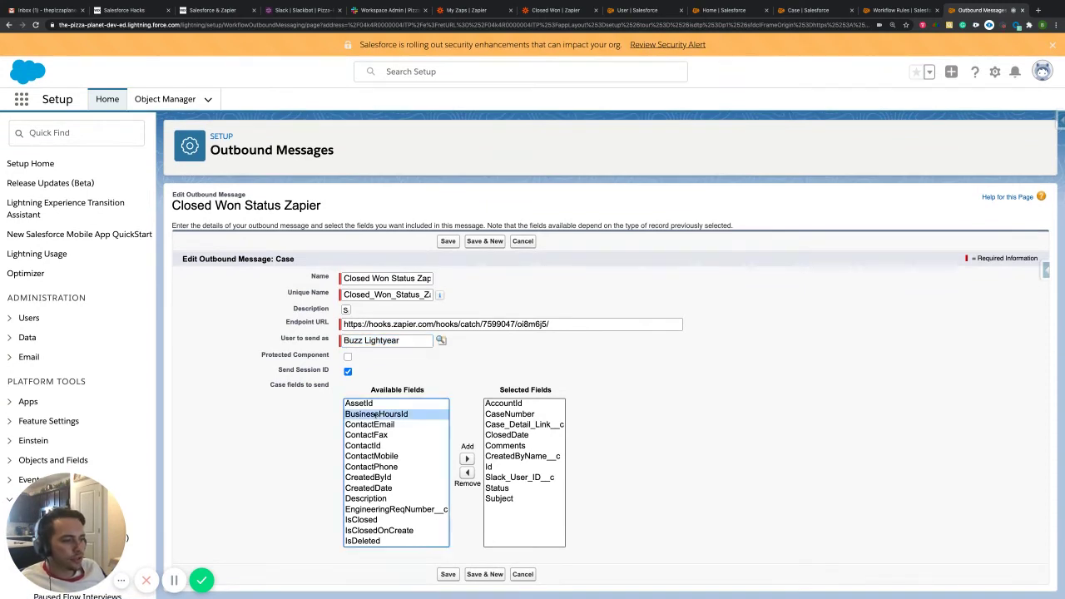
{"action": "scroll", "coordinate": [399, 472], "scroll_direction": "down", "scroll_amount": 1}
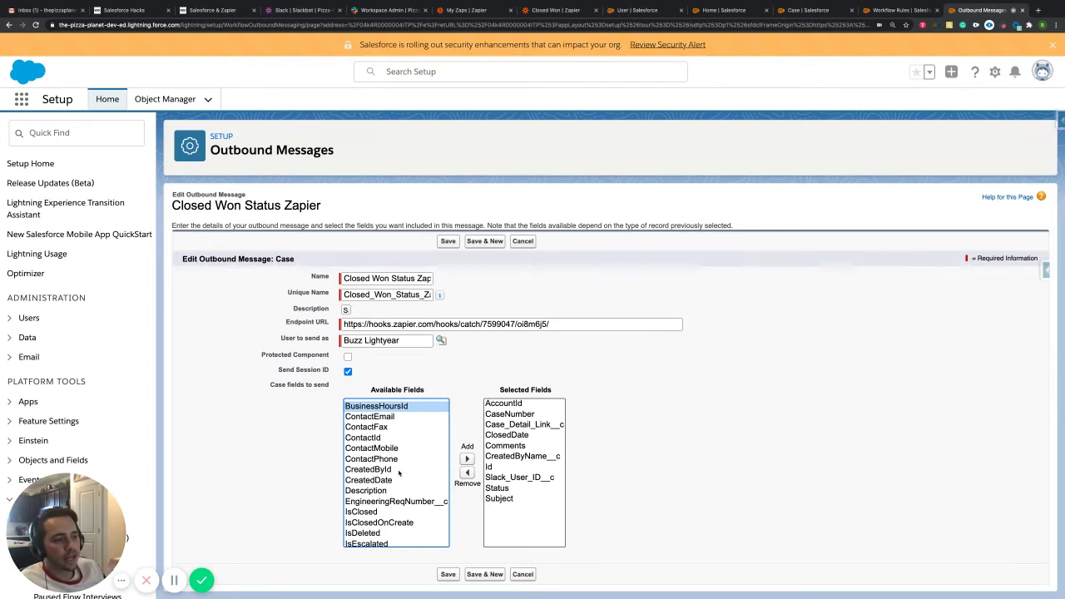
{"action": "scroll", "coordinate": [397, 470], "scroll_direction": "down", "scroll_amount": 10}
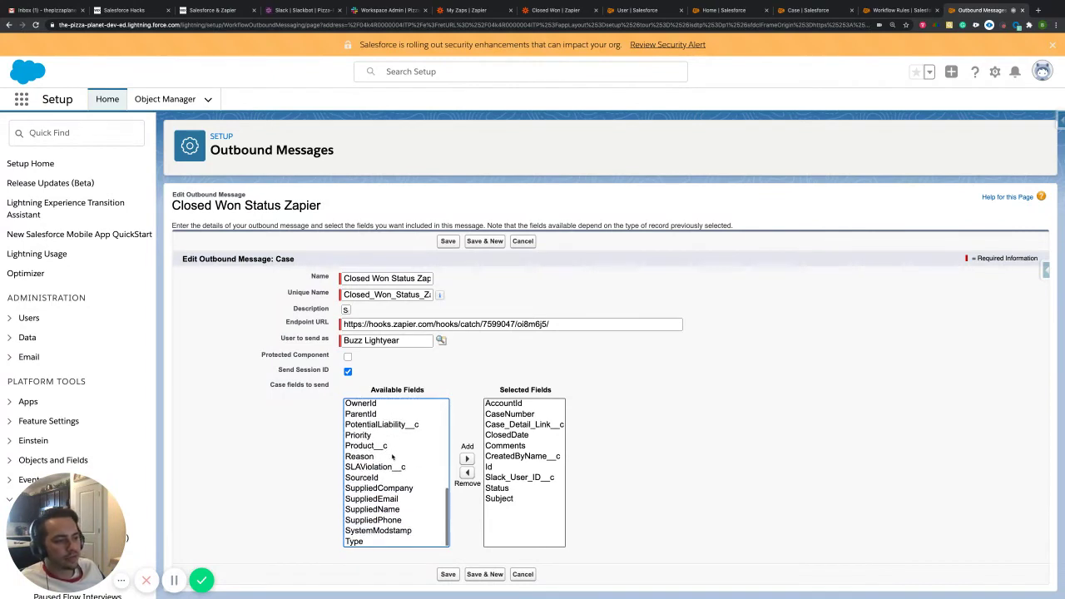
{"action": "scroll", "coordinate": [389, 437], "scroll_direction": "up", "scroll_amount": 10}
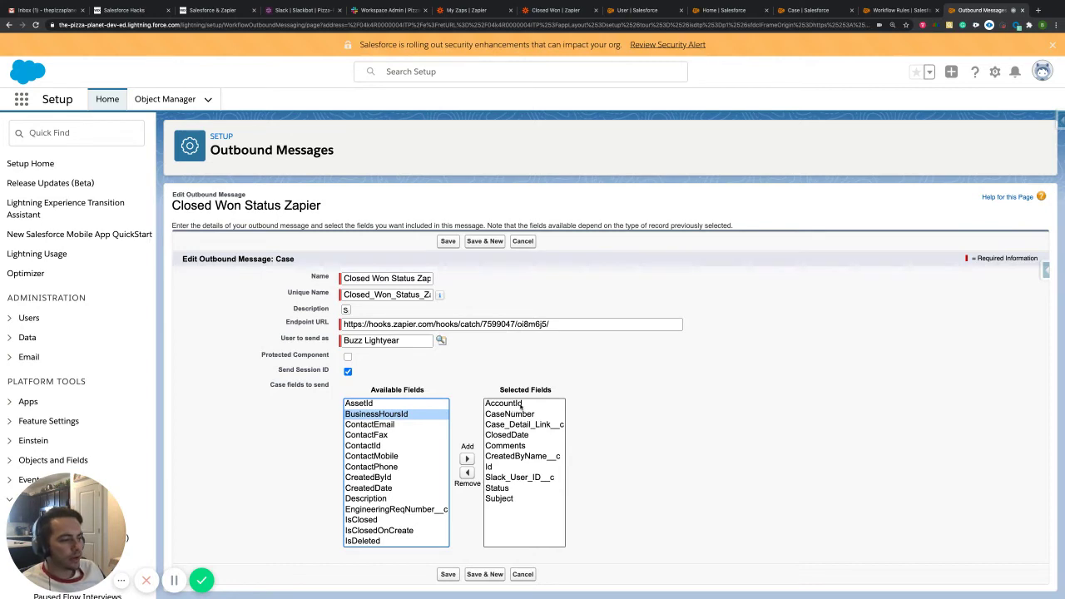
Step: Look through the selected Case fields that the outbound message sends, including Subject, Status, Slack_User_ID__c, Comments and CaseNumber
{"action": "left_click", "coordinate": [518, 405]}
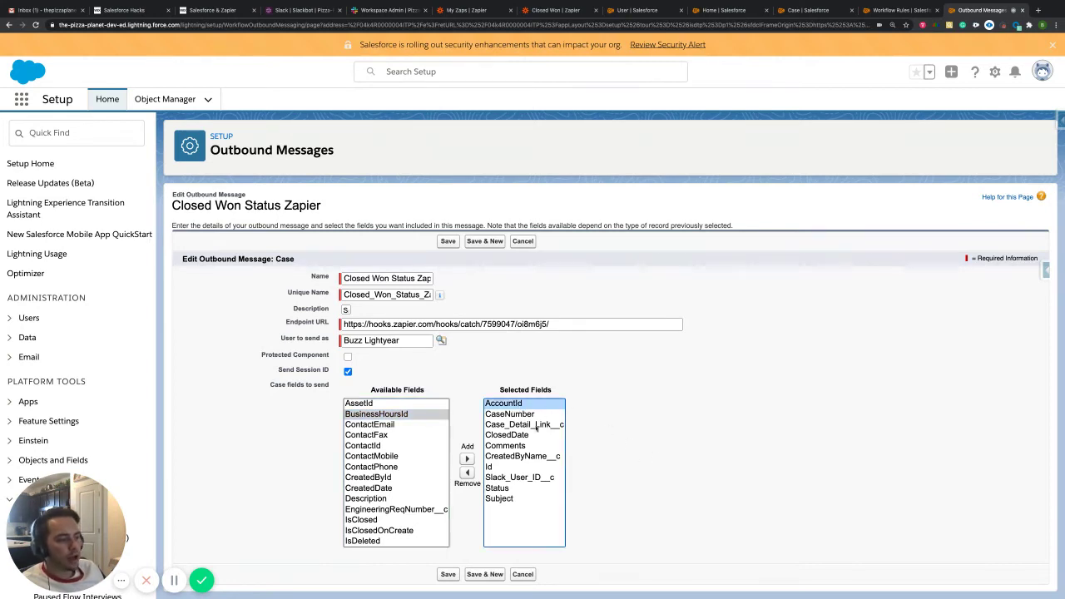
{"action": "left_click", "coordinate": [519, 499]}
{"action": "left_click", "coordinate": [517, 488]}
{"action": "left_click", "coordinate": [515, 477]}
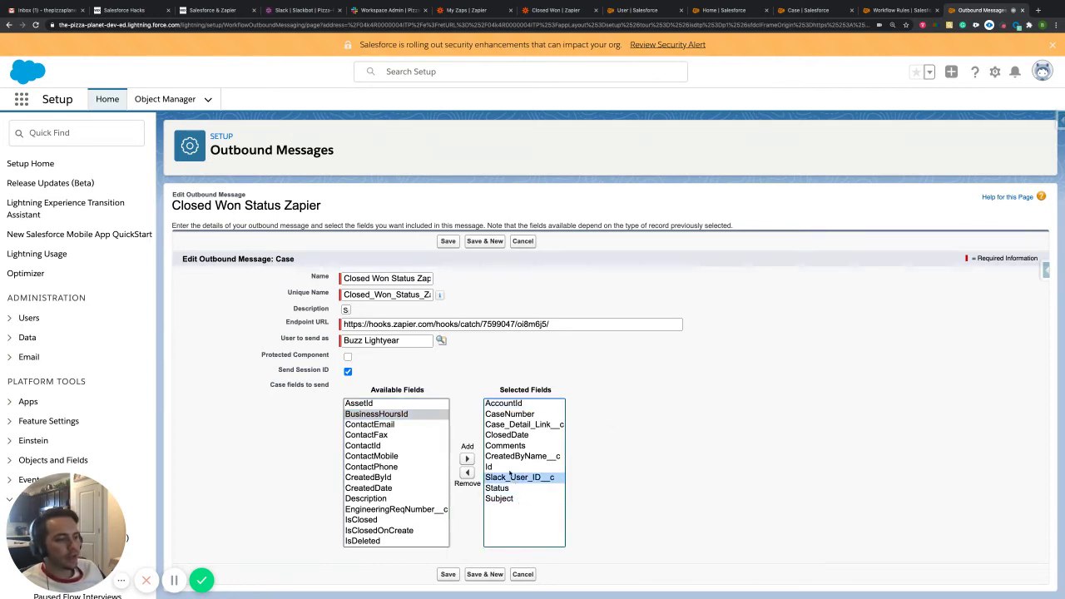
{"action": "left_click", "coordinate": [512, 466]}
{"action": "left_click", "coordinate": [511, 446]}
{"action": "left_click", "coordinate": [514, 457]}
{"action": "left_click", "coordinate": [509, 443]}
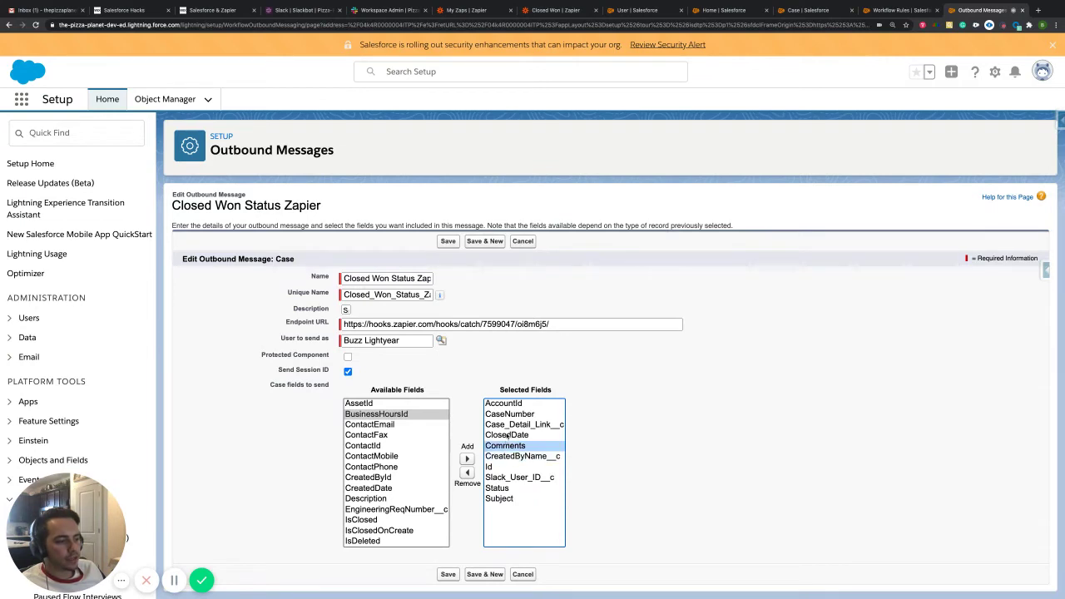
{"action": "left_click", "coordinate": [508, 435]}
{"action": "left_click", "coordinate": [509, 425]}
{"action": "left_click", "coordinate": [510, 414]}
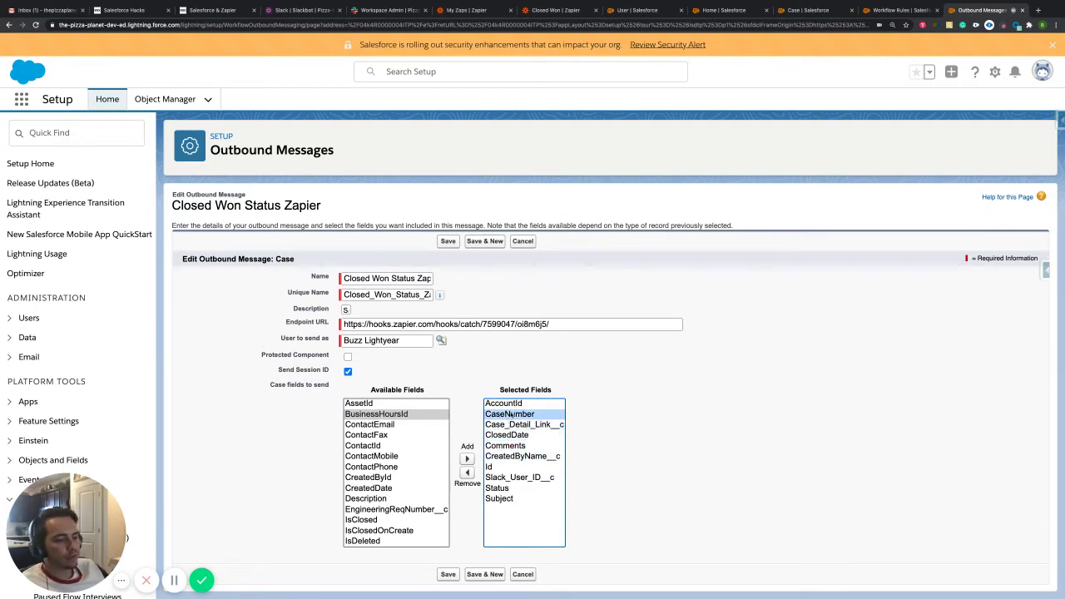
Step: Highlight the selected Case_Detail_Link__c field and save the Closed Won Status Zapier outbound message
{"action": "left_click", "coordinate": [531, 426]}
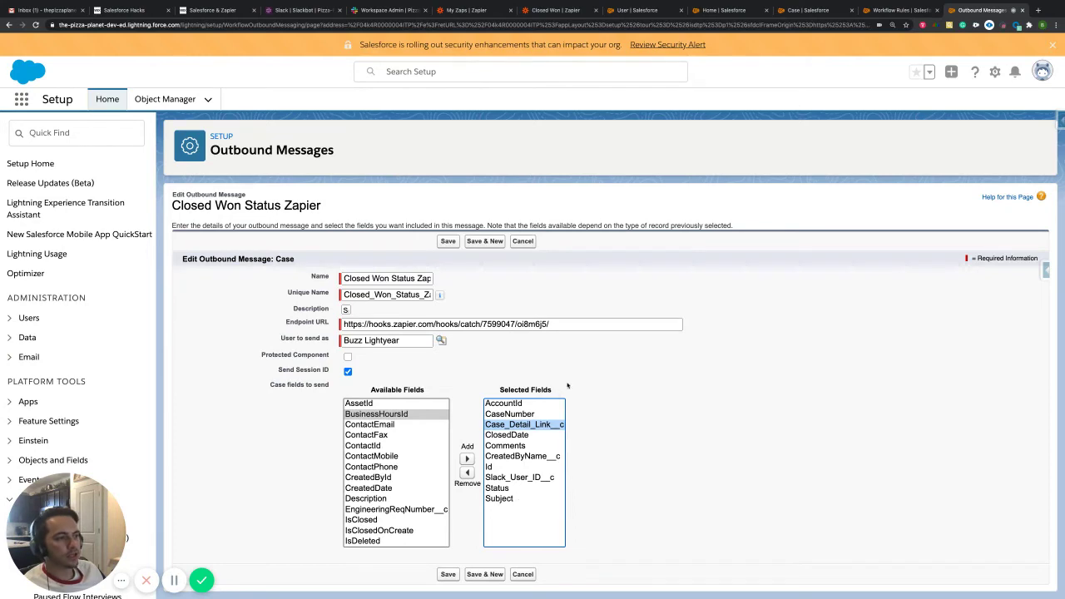
{"action": "left_click", "coordinate": [445, 242]}
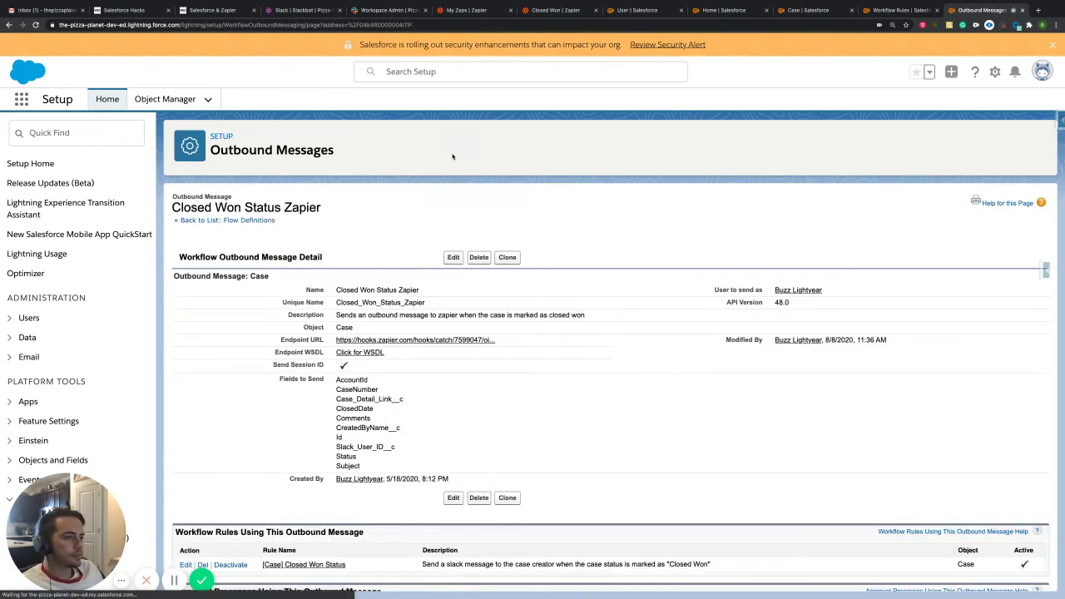
{"action": "scroll", "coordinate": [466, 216], "scroll_direction": "down", "scroll_amount": 1}
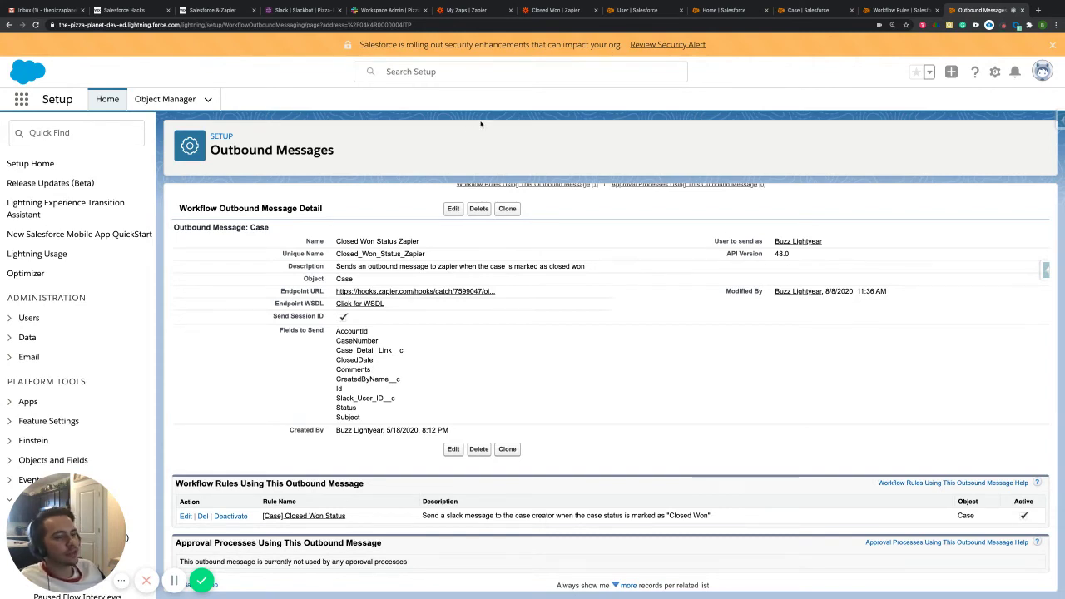
Step: Switch to the Salesforce & Zapier guide page and review the Immediate Action instructions for the workflow rule's outbound message
{"action": "left_click", "coordinate": [218, 11]}
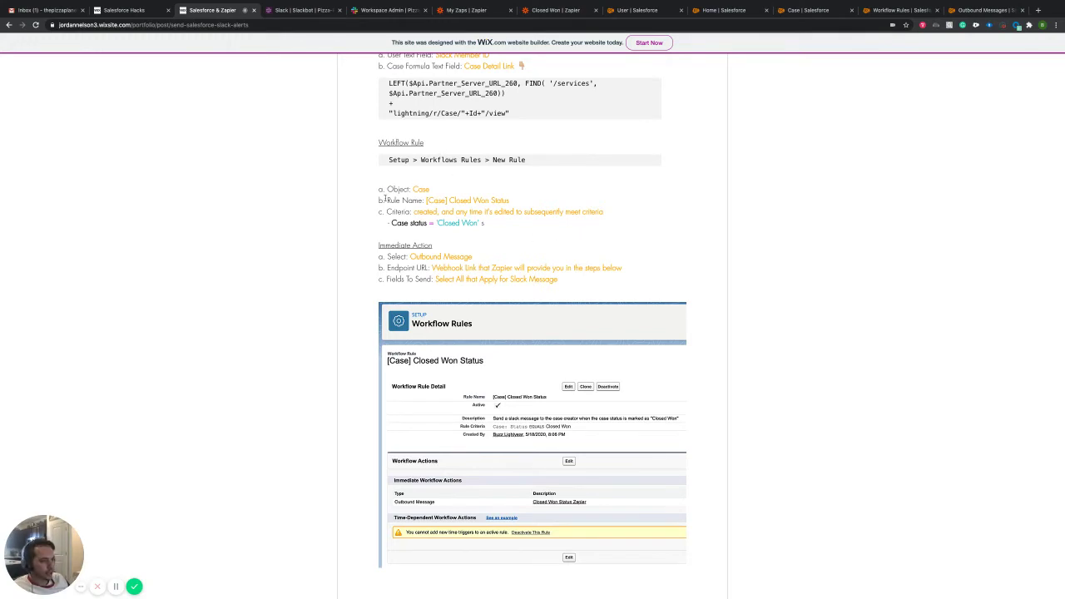
{"action": "scroll", "coordinate": [476, 215], "scroll_direction": "down", "scroll_amount": 1}
{"action": "left_click_drag", "start_coordinate": [376, 126], "coordinate": [377, 236]}
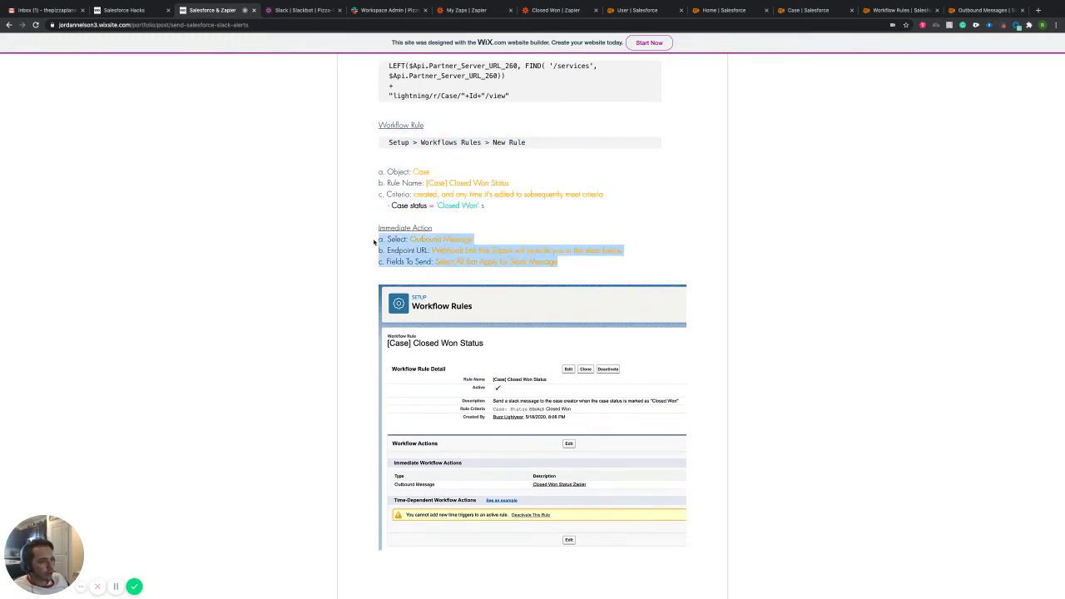
{"action": "left_click", "coordinate": [468, 251]}
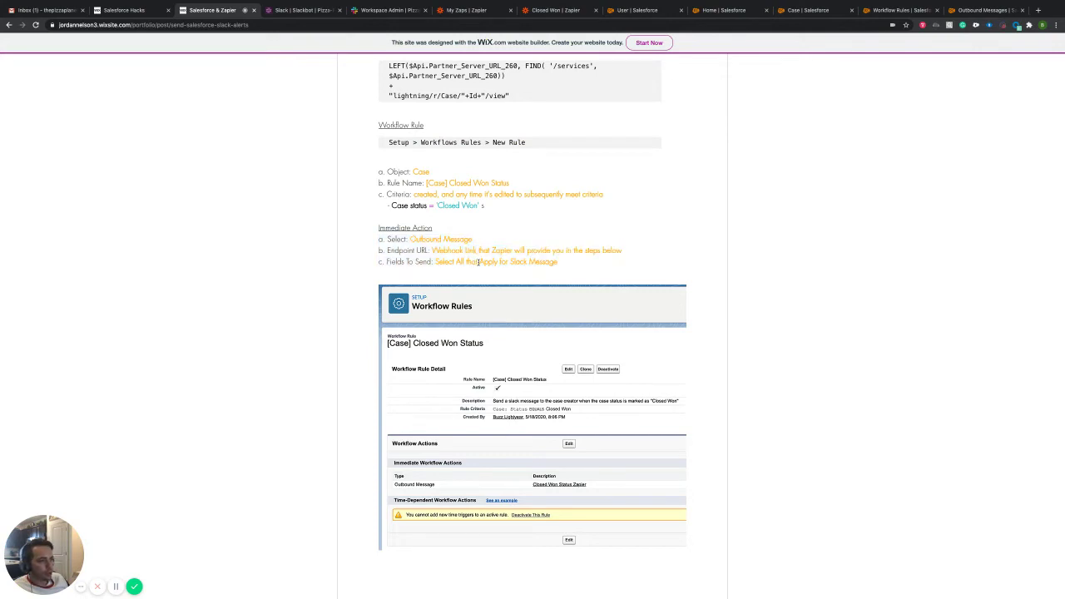
{"action": "scroll", "coordinate": [533, 267], "scroll_direction": "down", "scroll_amount": 4}
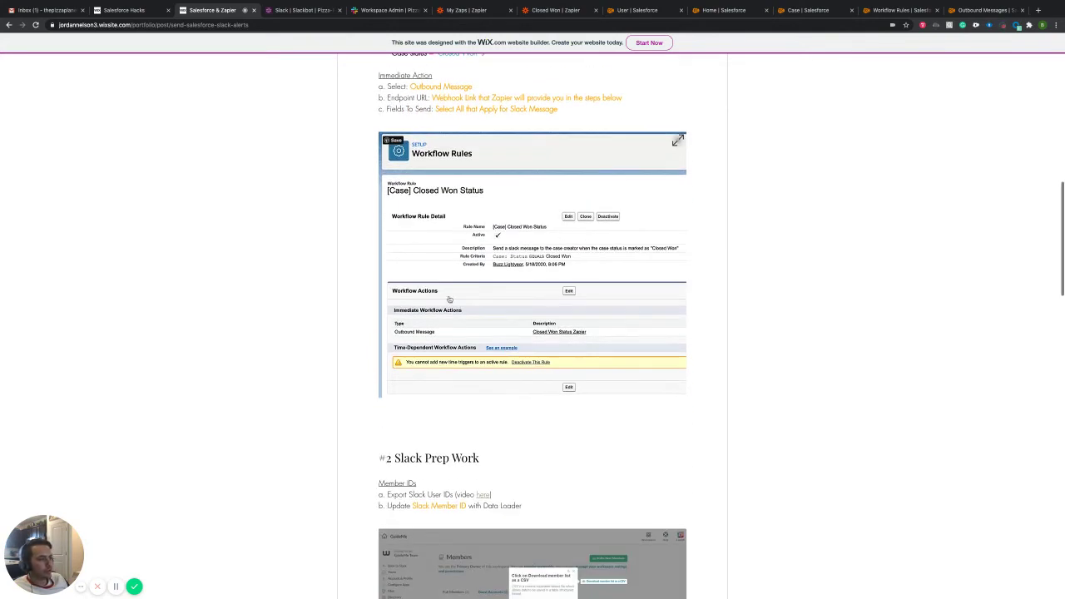
Step: Review the guide's Slack Prep Work section on exporting Slack user IDs and updating the Slack Member ID with Data Loader
{"action": "scroll", "coordinate": [547, 342], "scroll_direction": "down", "scroll_amount": 3}
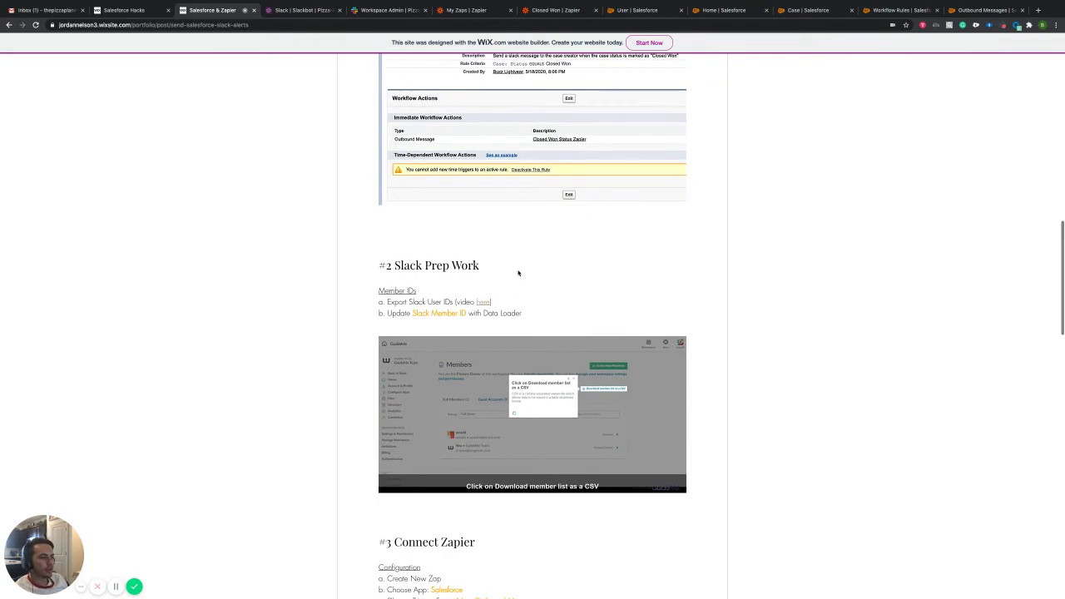
{"action": "scroll", "coordinate": [516, 273], "scroll_direction": "down", "scroll_amount": 1}
{"action": "scroll", "coordinate": [508, 268], "scroll_direction": "up", "scroll_amount": 8}
{"action": "scroll", "coordinate": [505, 267], "scroll_direction": "down", "scroll_amount": 8}
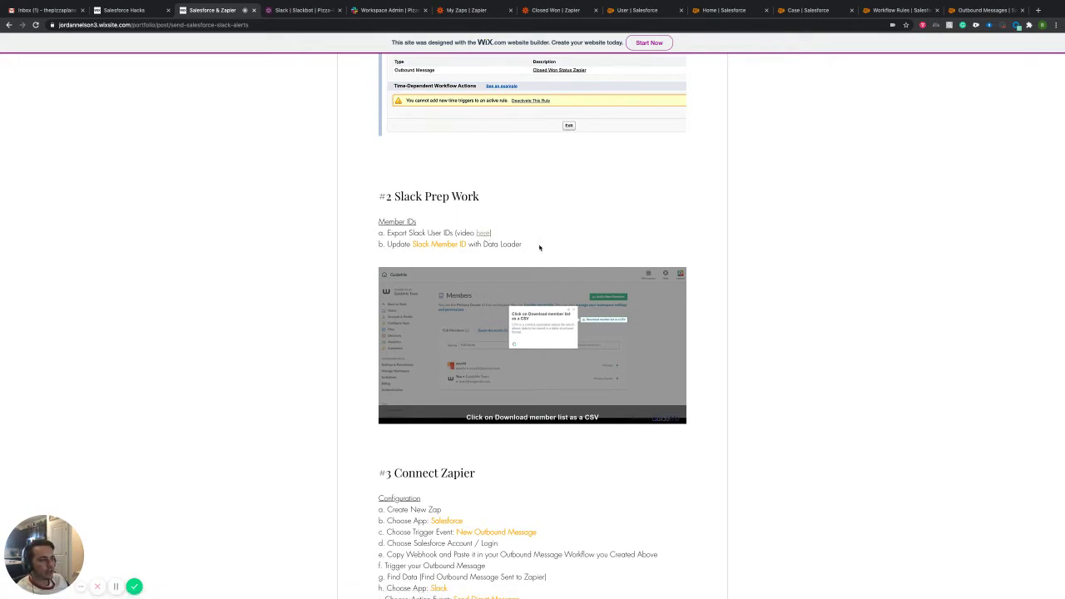
{"action": "left_click_drag", "start_coordinate": [389, 244], "coordinate": [531, 249]}
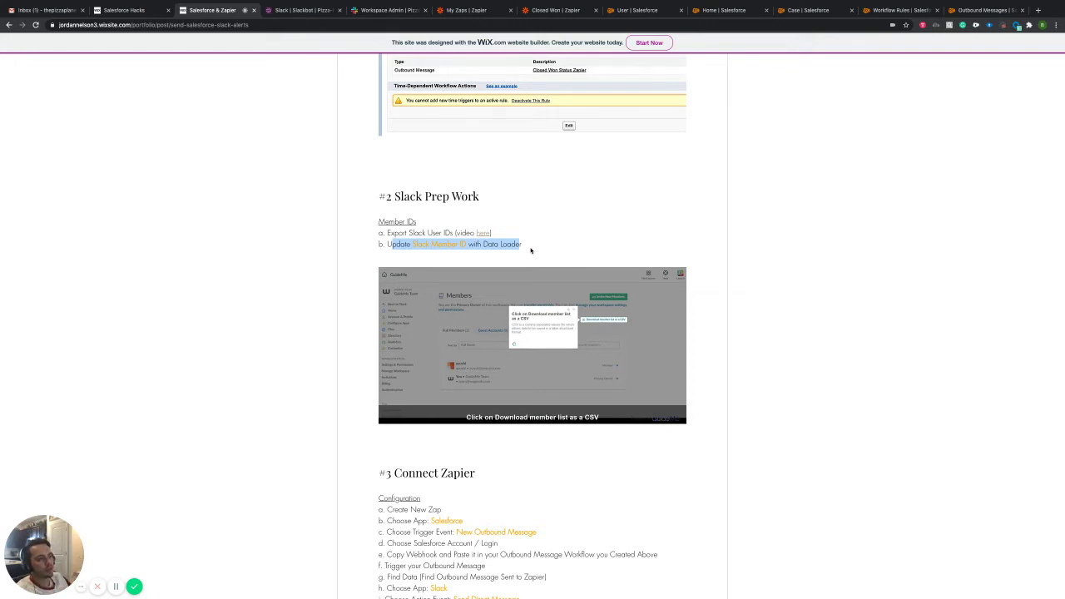
{"action": "left_click", "coordinate": [555, 240]}
{"action": "scroll", "coordinate": [554, 242], "scroll_direction": "down", "scroll_amount": 1}
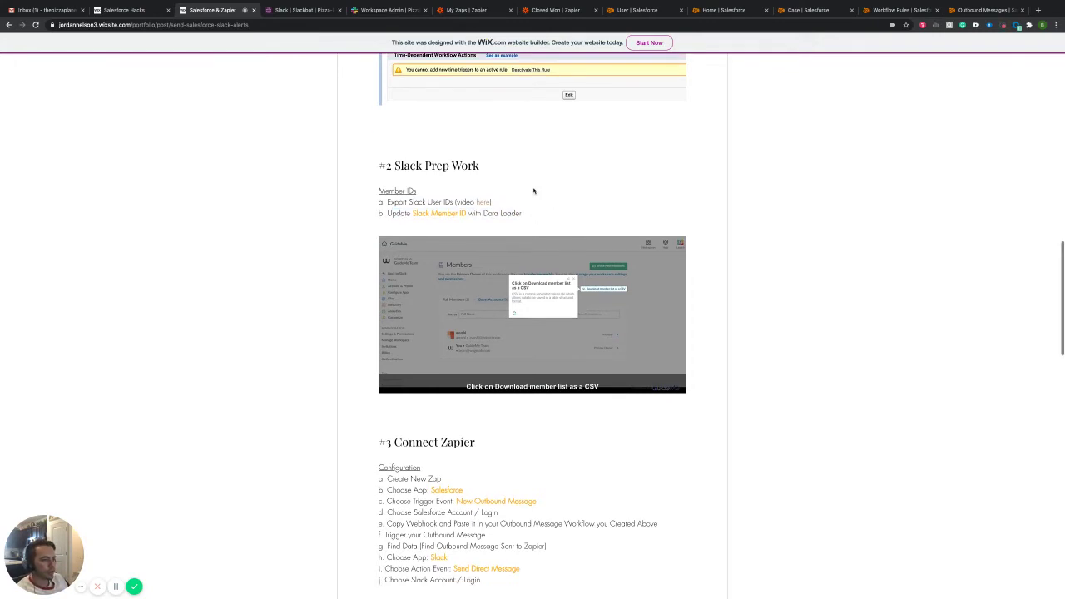
{"action": "left_click_drag", "start_coordinate": [487, 165], "coordinate": [374, 154]}
{"action": "left_click", "coordinate": [545, 435]}
Step: Review the guide's Connect Zapier configuration steps, from choosing the Salesforce app and trigger event to copying the webhook and triggering the outbound message
{"action": "scroll", "coordinate": [541, 433], "scroll_direction": "down", "scroll_amount": 5}
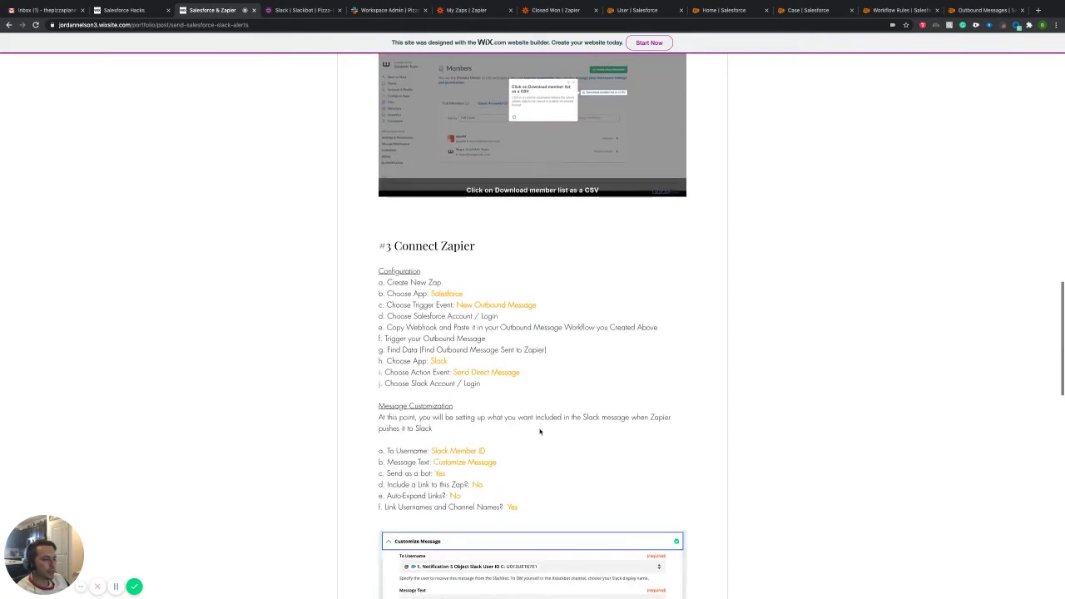
{"action": "scroll", "coordinate": [541, 431], "scroll_direction": "down", "scroll_amount": 3}
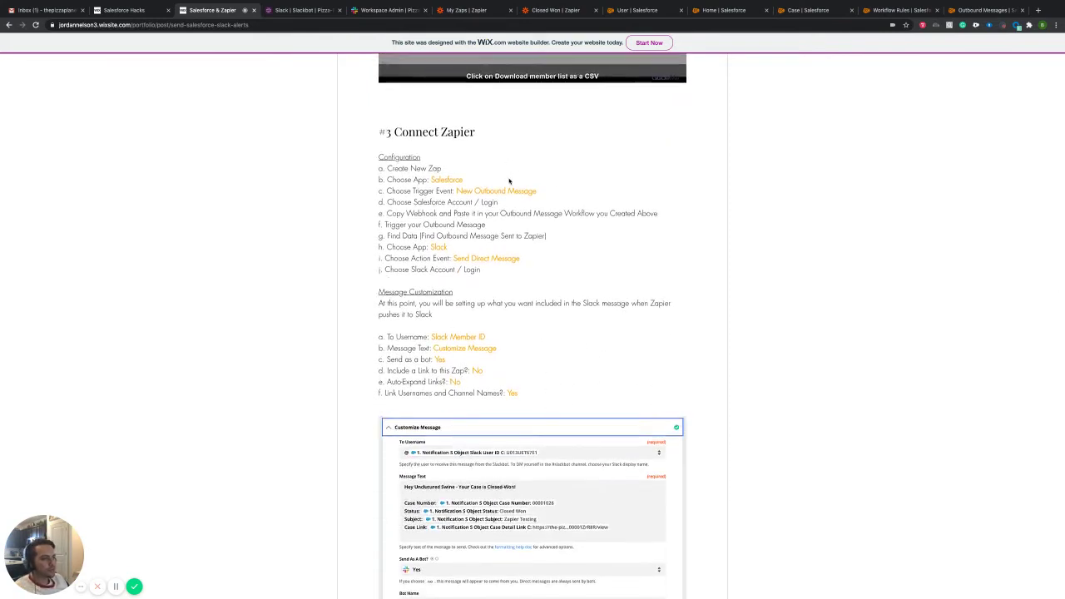
{"action": "scroll", "coordinate": [510, 182], "scroll_direction": "down", "scroll_amount": 1}
{"action": "left_click_drag", "start_coordinate": [476, 85], "coordinate": [440, 85]}
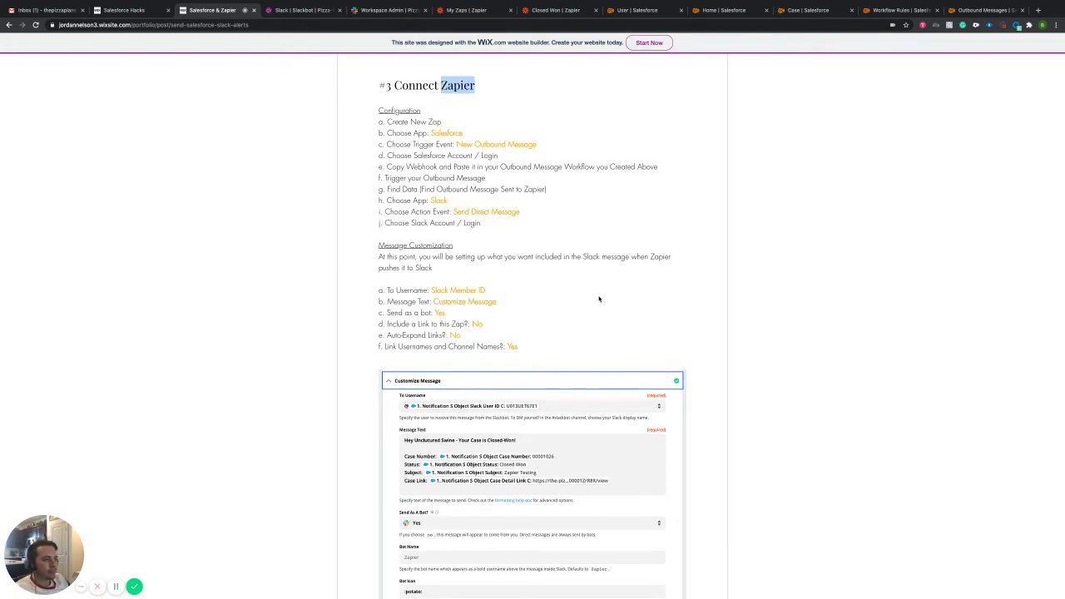
{"action": "triple_click", "coordinate": [384, 135]}
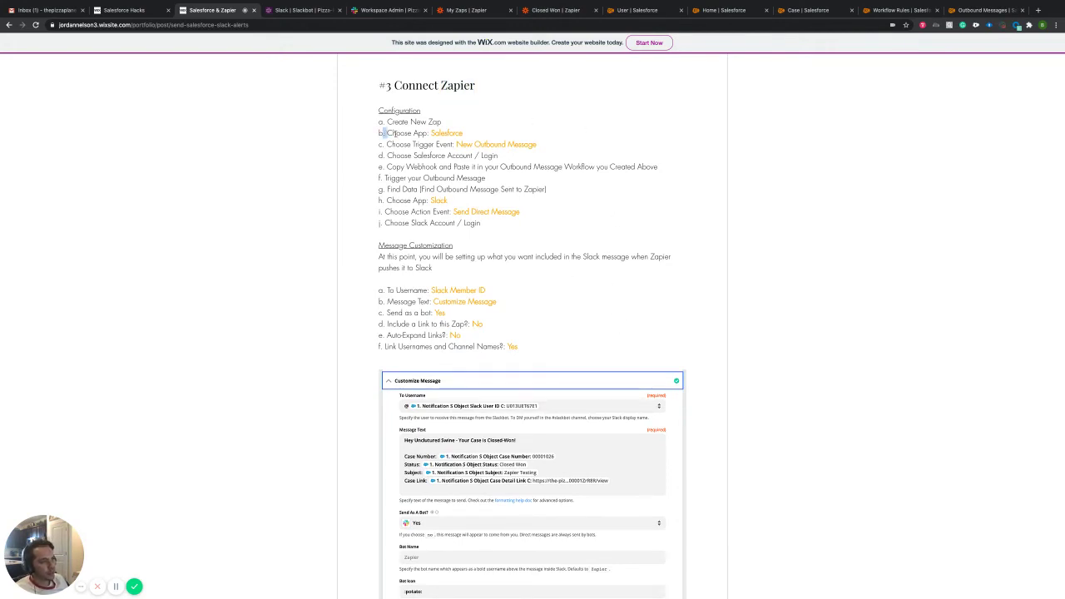
{"action": "left_click_drag", "start_coordinate": [385, 144], "coordinate": [531, 145]}
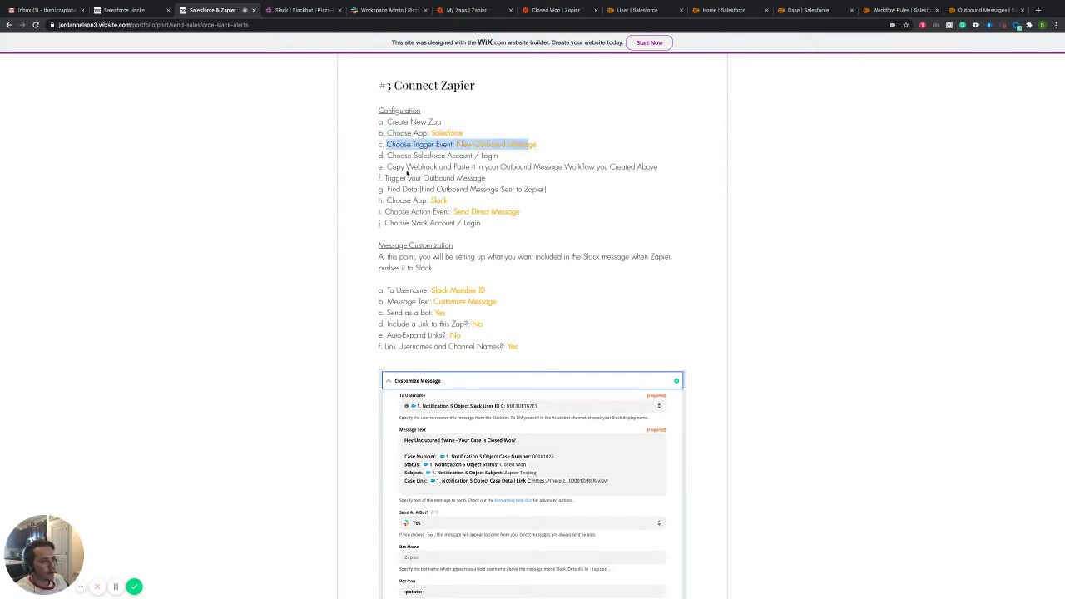
{"action": "left_click_drag", "start_coordinate": [389, 156], "coordinate": [483, 167]}
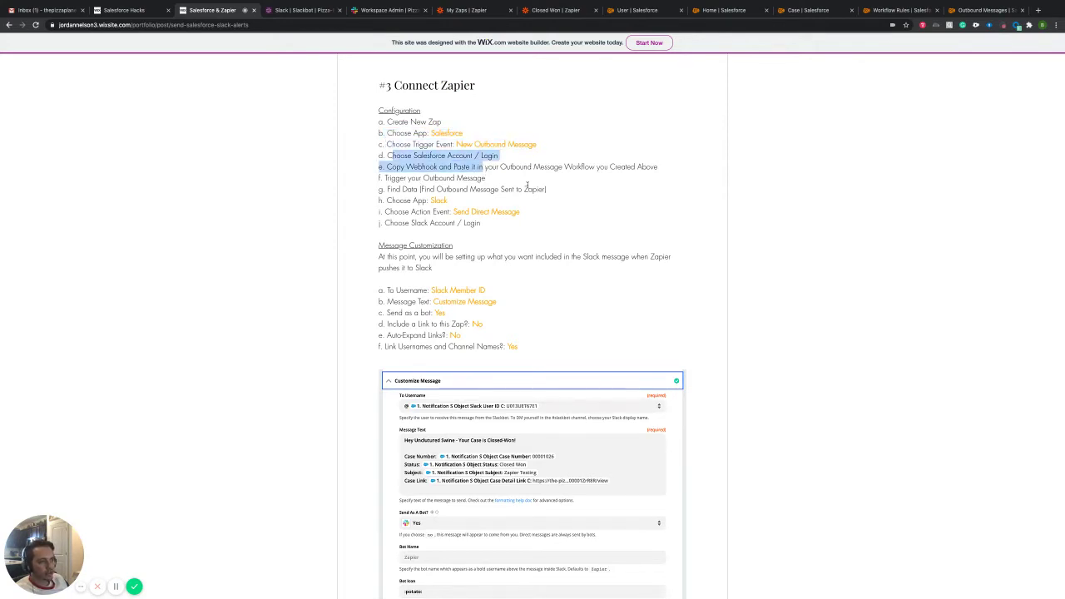
{"action": "left_click", "coordinate": [486, 179]}
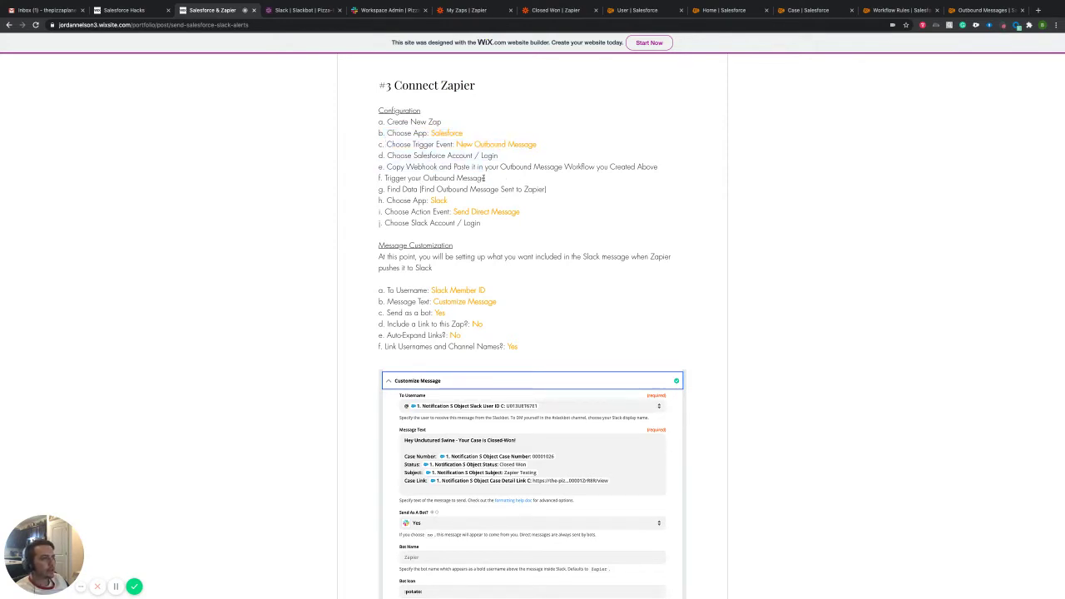
{"action": "left_click_drag", "start_coordinate": [486, 178], "coordinate": [404, 166]}
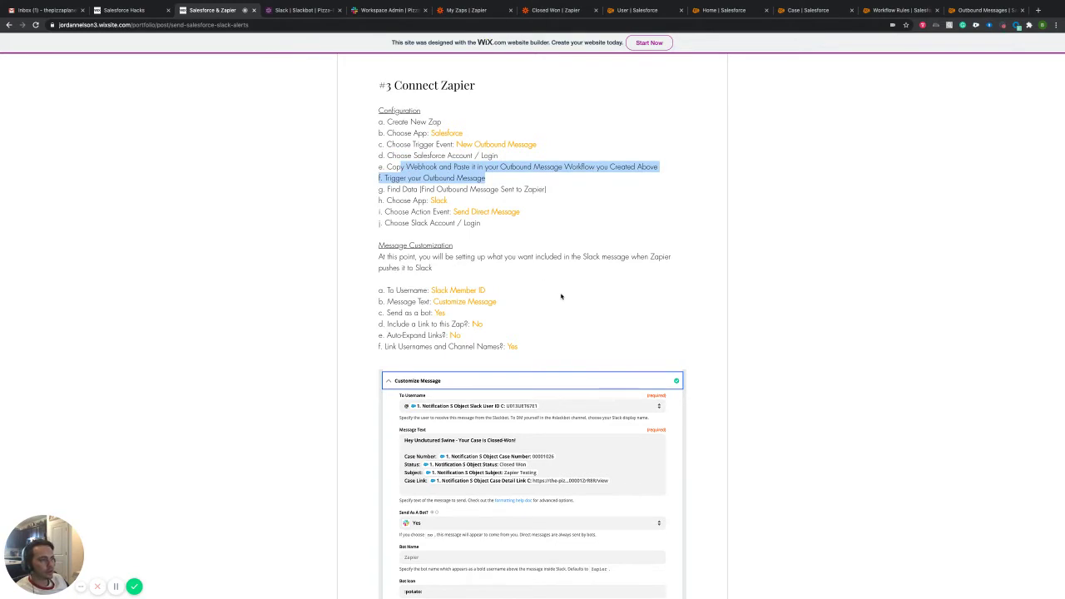
{"action": "left_click", "coordinate": [479, 235]}
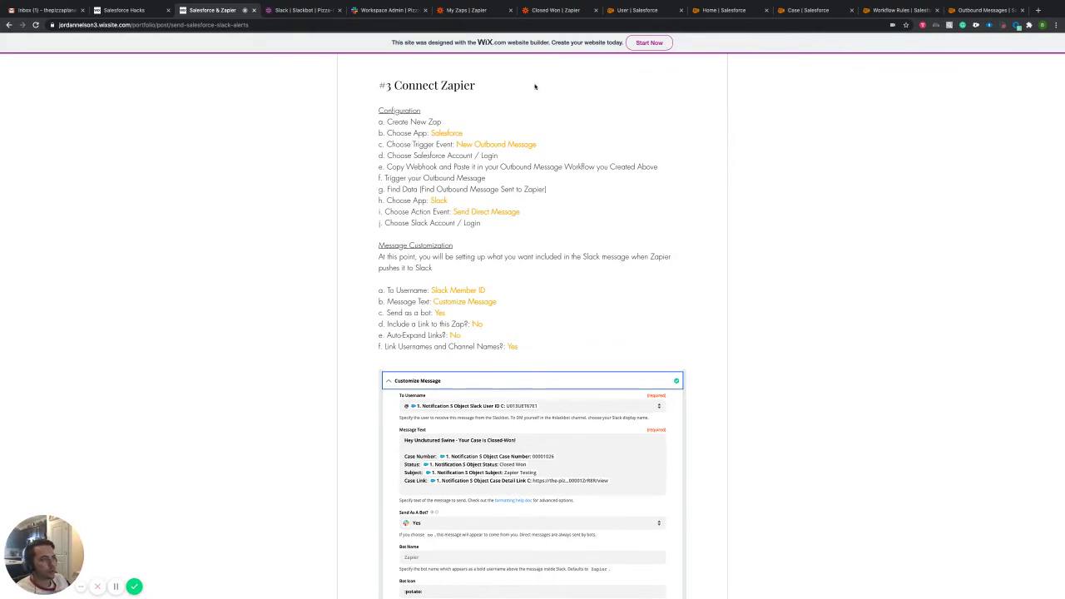
{"action": "scroll", "coordinate": [528, 259], "scroll_direction": "down", "scroll_amount": 1}
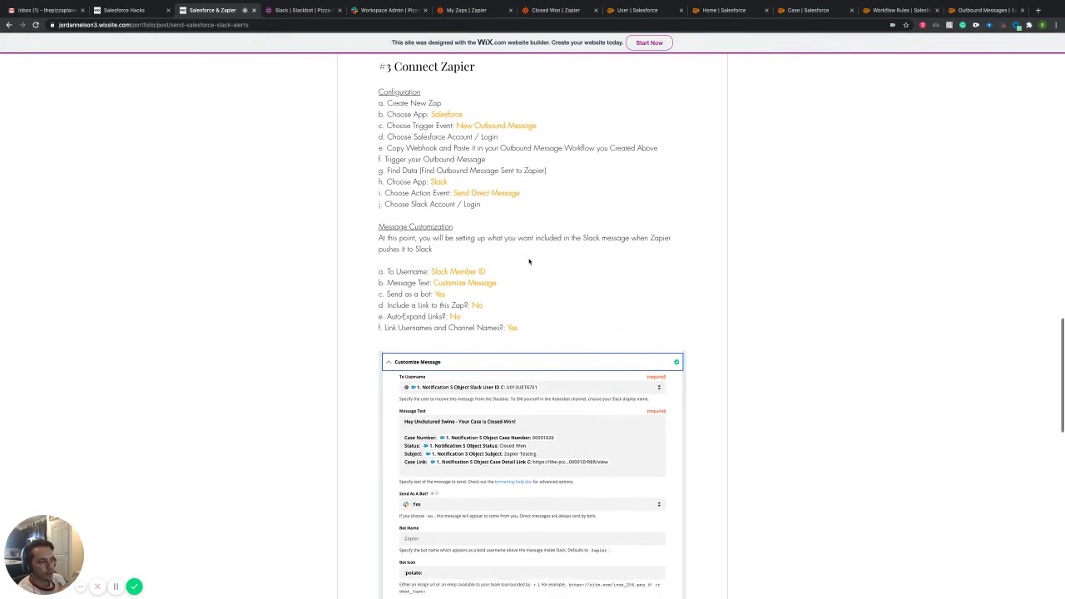
{"action": "scroll", "coordinate": [527, 259], "scroll_direction": "up", "scroll_amount": 1}
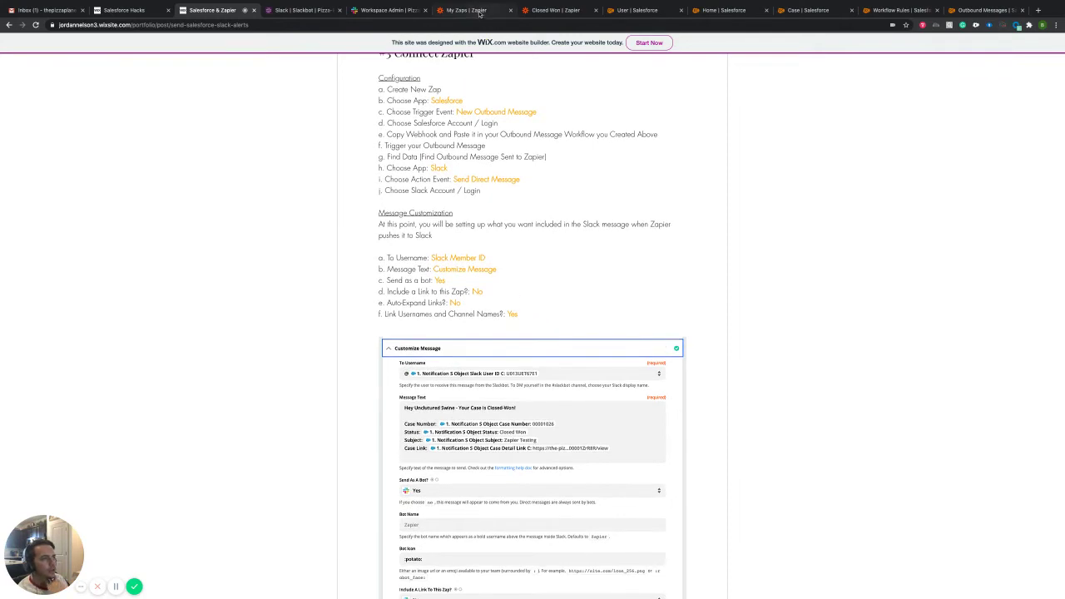
Step: Switch to the Closed Won Zap in Zapier, recheck the Salesforce trigger's webhook URL and collapse the webhook setup
{"action": "left_click", "coordinate": [480, 12]}
{"action": "left_click", "coordinate": [558, 10]}
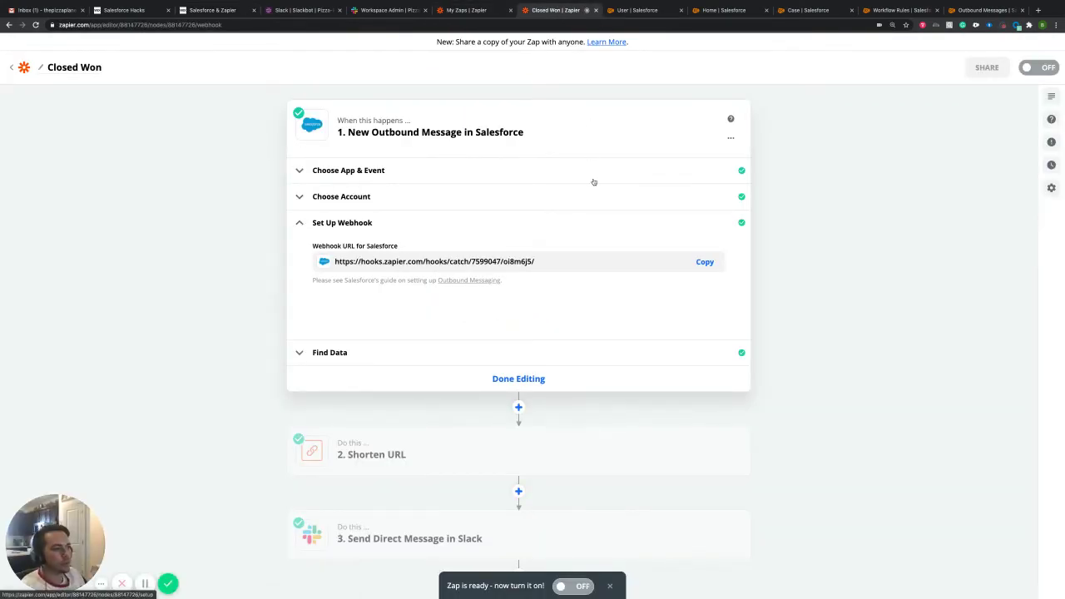
{"action": "left_click", "coordinate": [315, 222]}
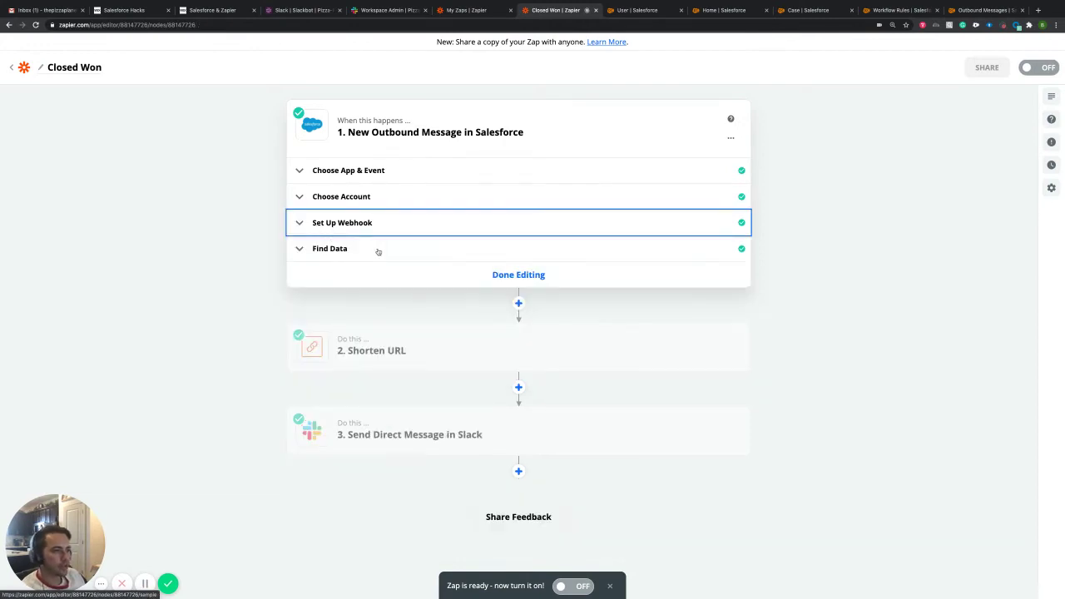
{"action": "left_click", "coordinate": [367, 225]}
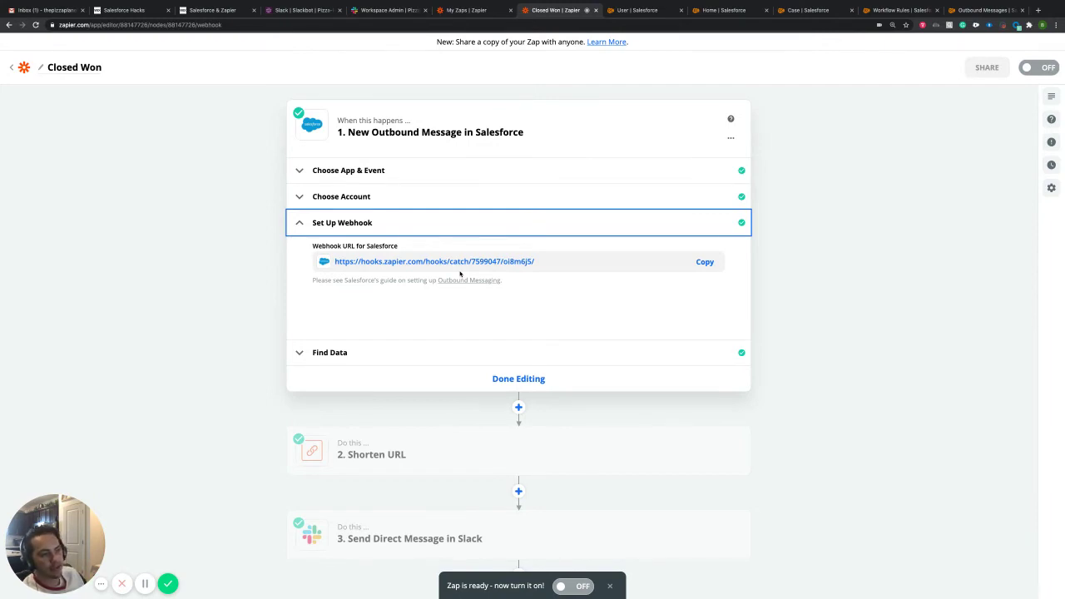
{"action": "left_click", "coordinate": [304, 225]}
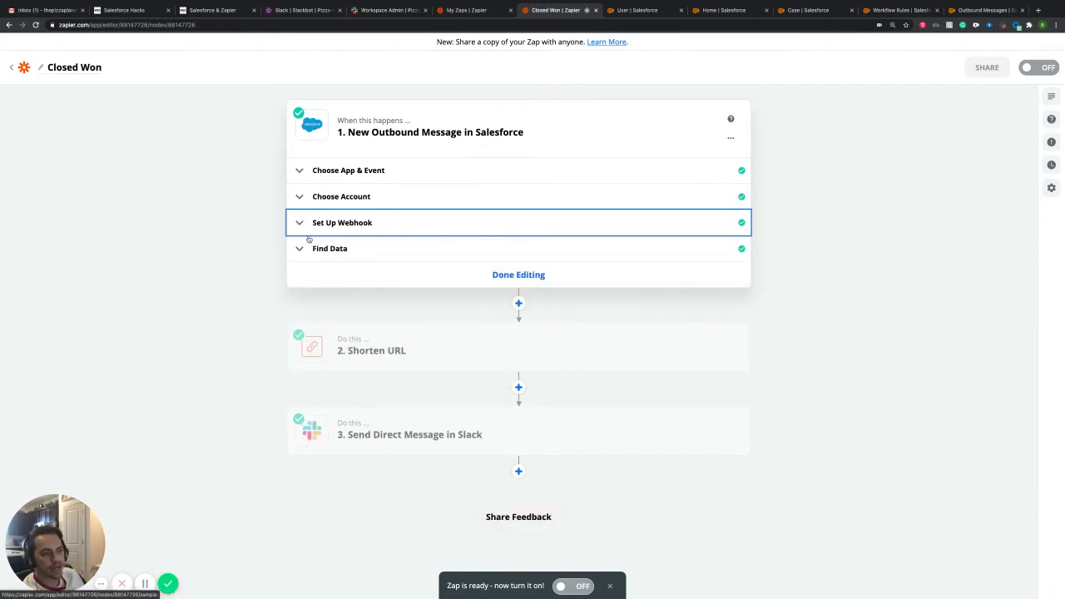
Step: Open the Salesforce trigger's Find Data section and try to load more sample requests besides Request A
{"action": "left_click", "coordinate": [300, 252]}
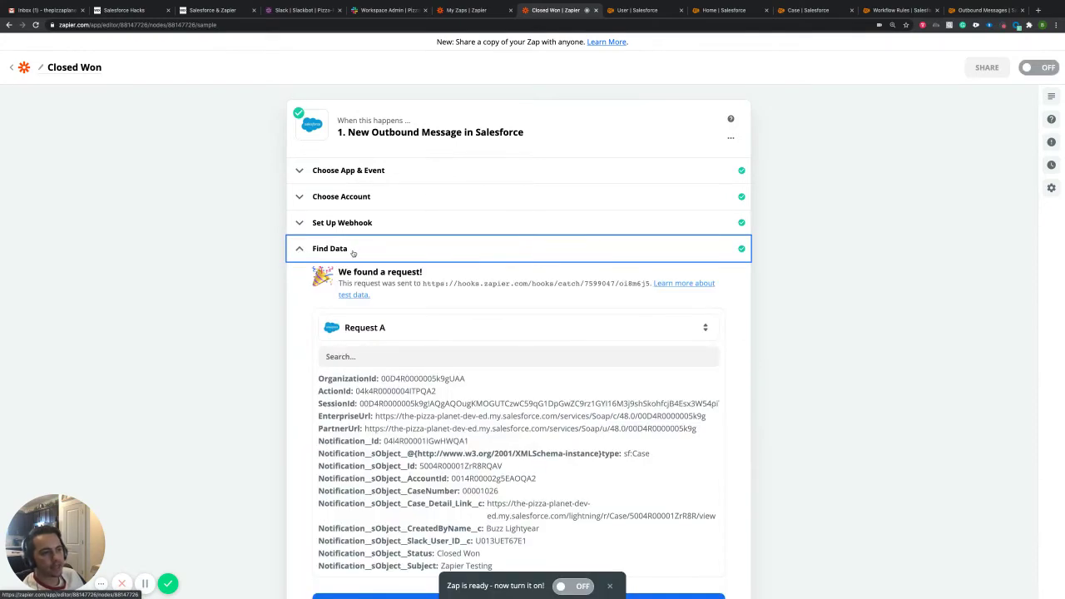
{"action": "left_click", "coordinate": [391, 328]}
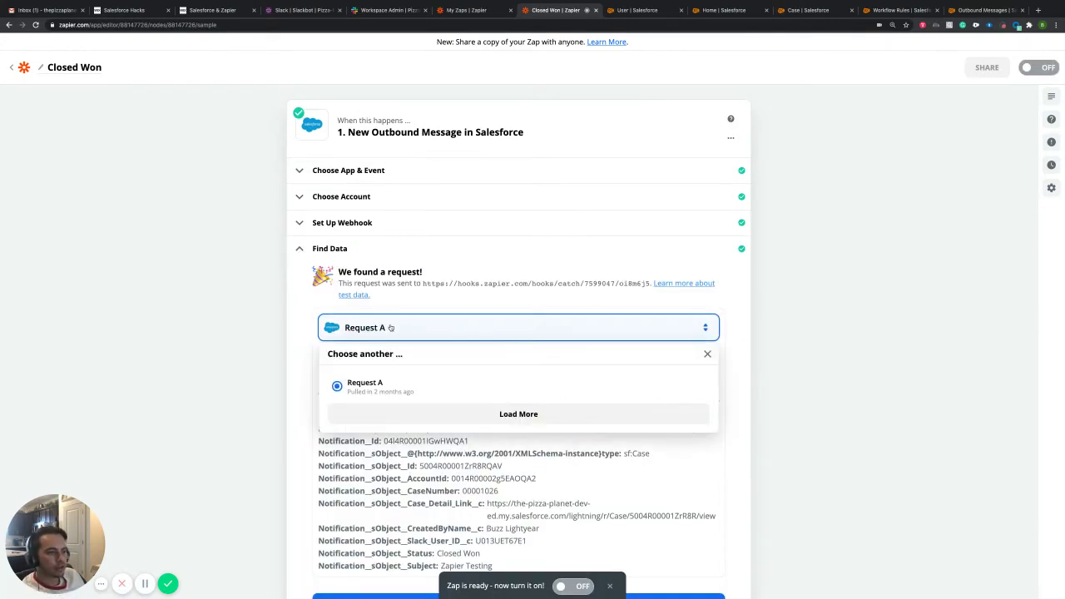
{"action": "left_click", "coordinate": [424, 416]}
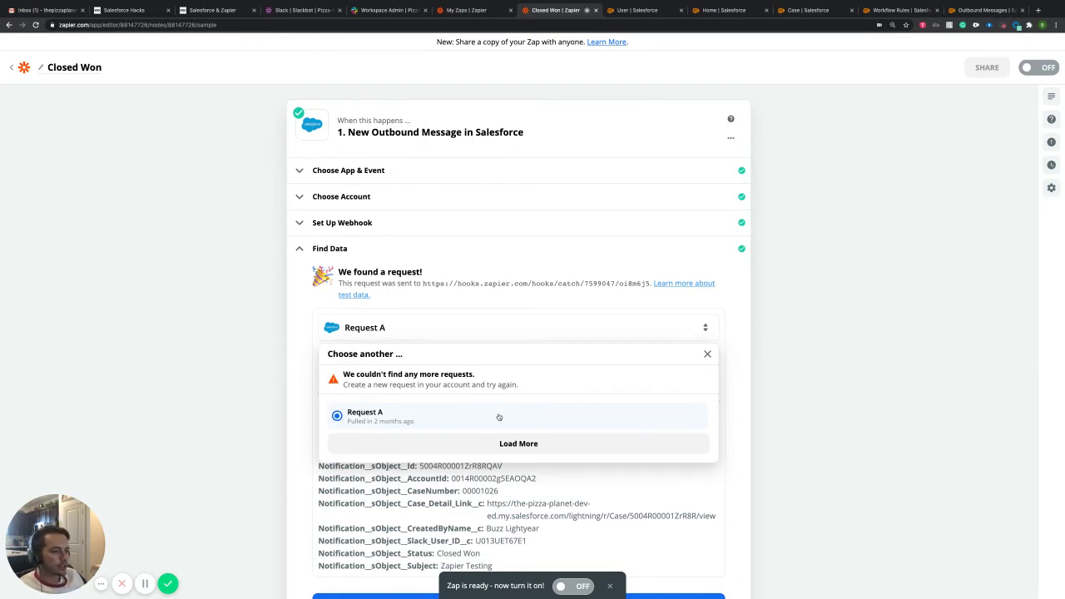
{"action": "left_click", "coordinate": [707, 354]}
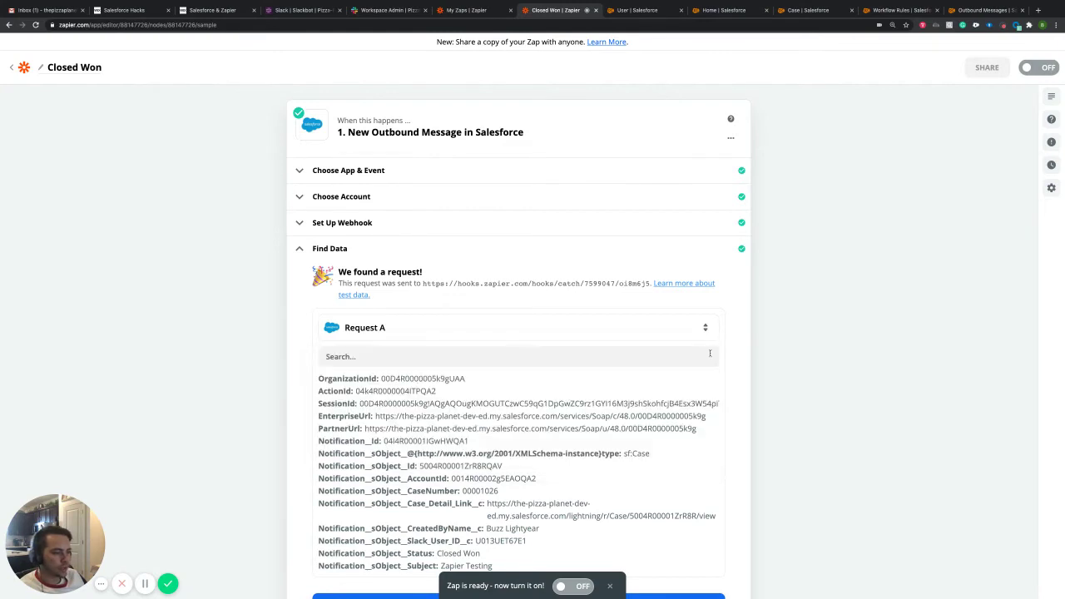
Step: Examine the case fields returned in Request A of the Salesforce trigger, and collapse Find Data
{"action": "scroll", "coordinate": [420, 440], "scroll_direction": "down", "scroll_amount": 2}
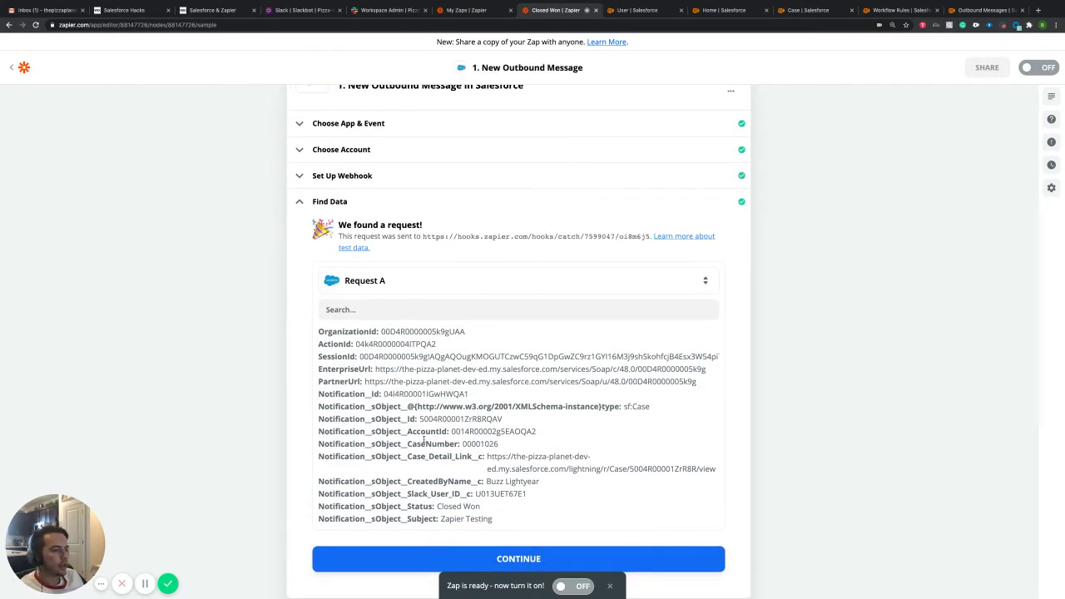
{"action": "scroll", "coordinate": [423, 441], "scroll_direction": "down", "scroll_amount": 1}
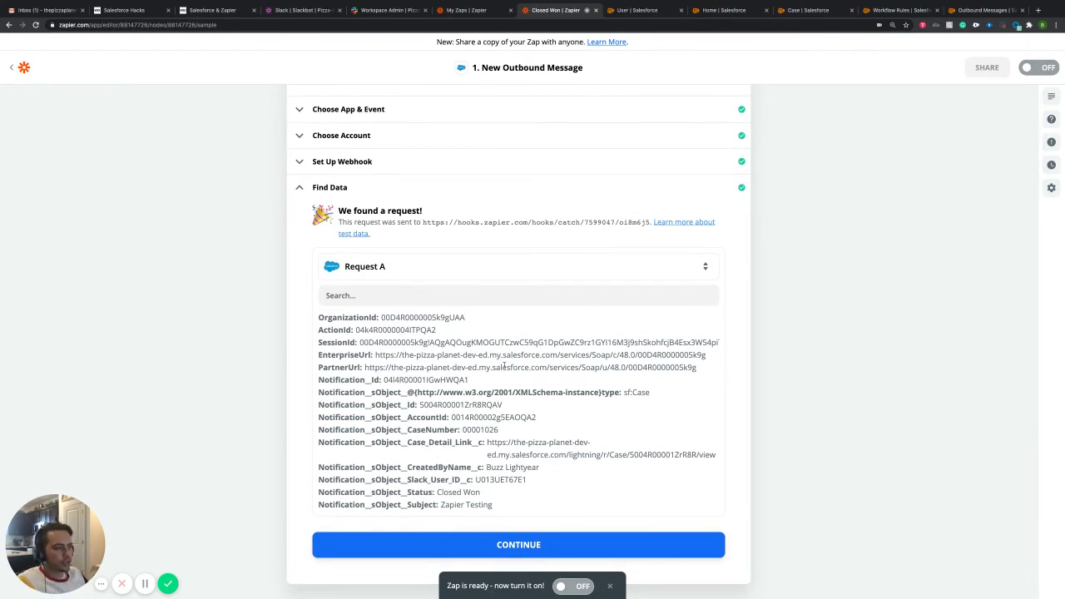
{"action": "scroll", "coordinate": [504, 365], "scroll_direction": "down", "scroll_amount": 2}
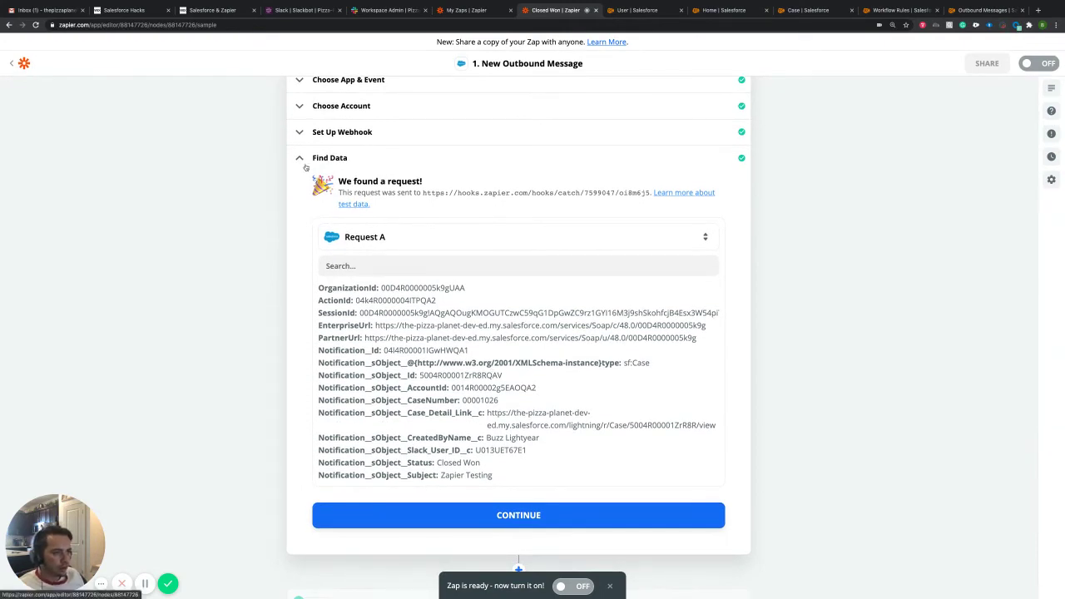
{"action": "scroll", "coordinate": [491, 380], "scroll_direction": "down", "scroll_amount": 8}
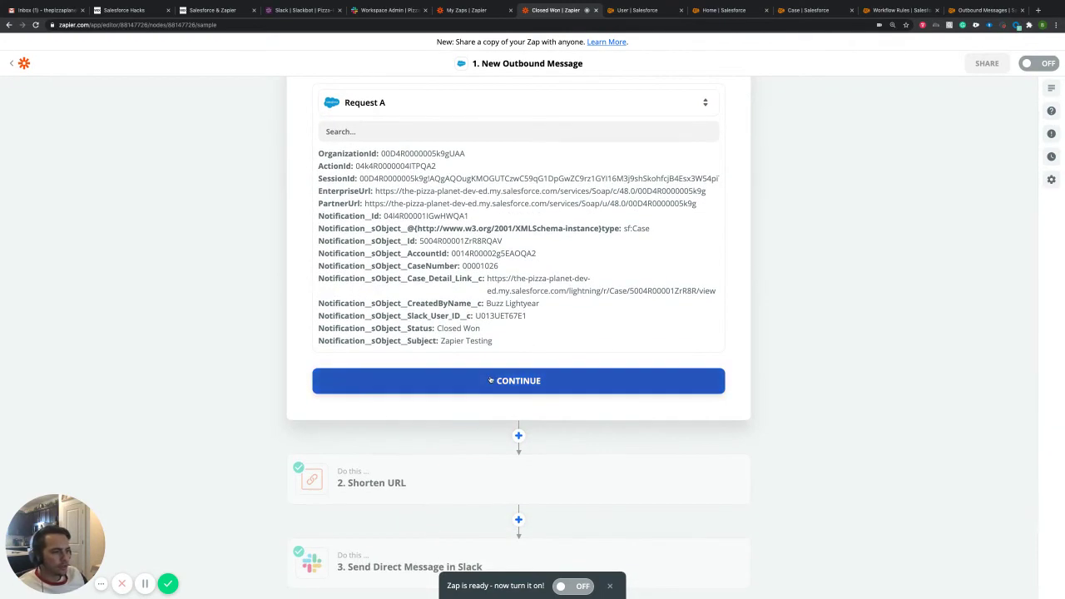
{"action": "scroll", "coordinate": [491, 380], "scroll_direction": "up", "scroll_amount": 8}
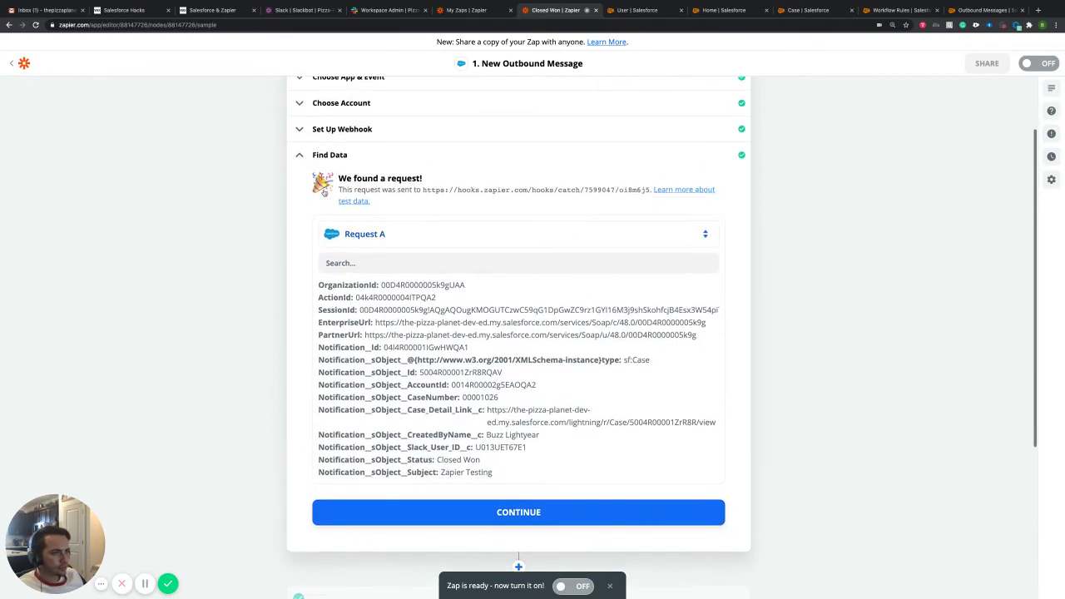
{"action": "left_click", "coordinate": [300, 160]}
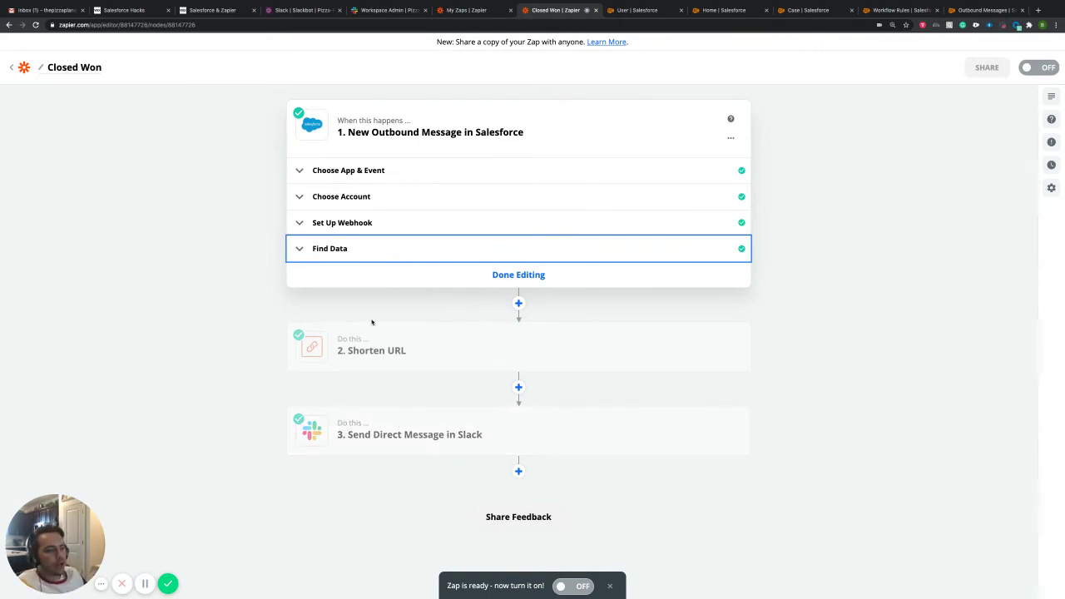
Step: Search Request A's fields in Find Data for "case", clear the search and review the full field list
{"action": "left_click", "coordinate": [358, 252]}
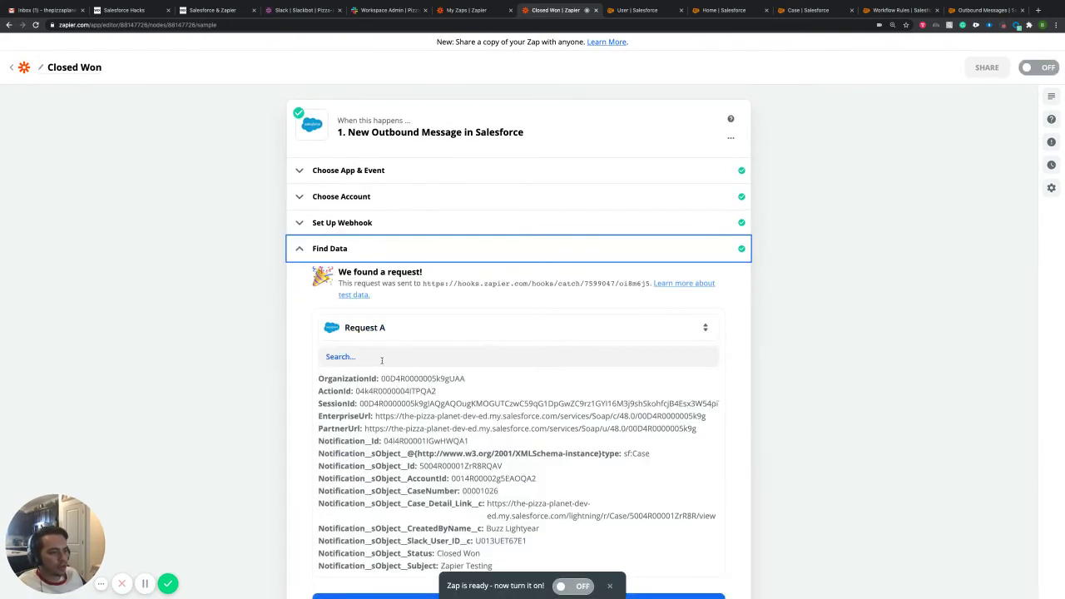
{"action": "left_click", "coordinate": [381, 357]}
{"action": "type", "text": "claser"}
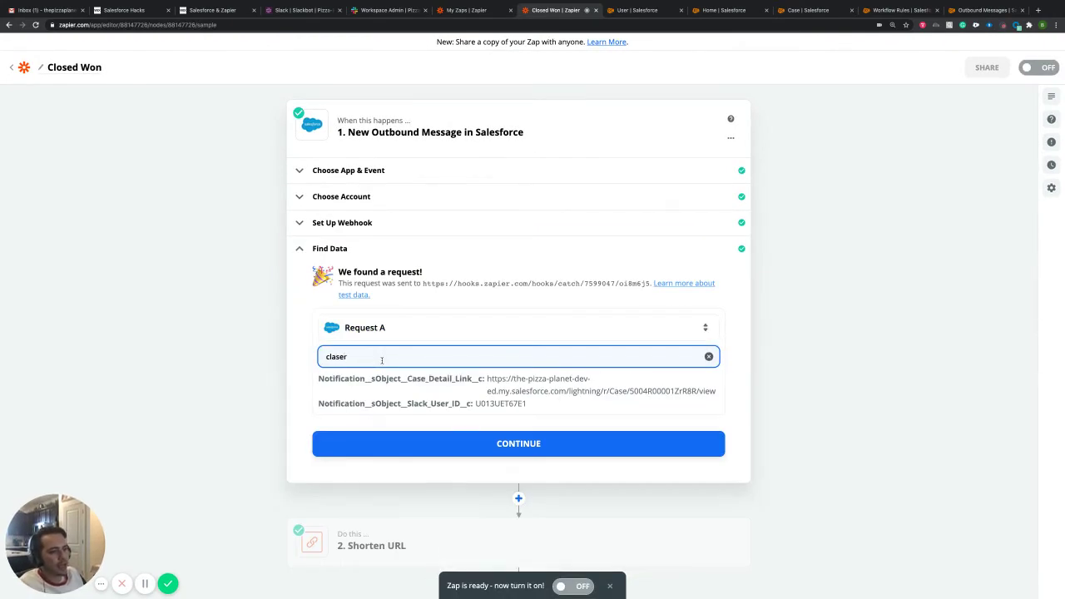
{"action": "key", "text": "BackSpace"}
{"action": "key", "text": "BackSpace"}
{"action": "key", "text": "BackSpace"}
{"action": "key", "text": "BackSpace"}
{"action": "key", "text": "BackSpace"}
{"action": "type", "text": "ase"}
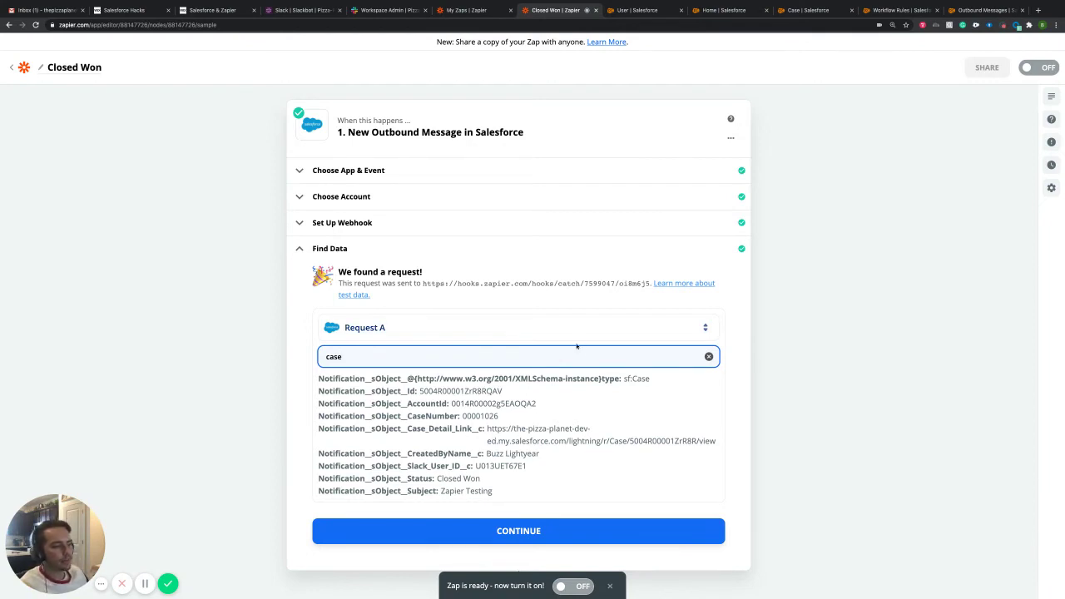
{"action": "left_click", "coordinate": [708, 357]}
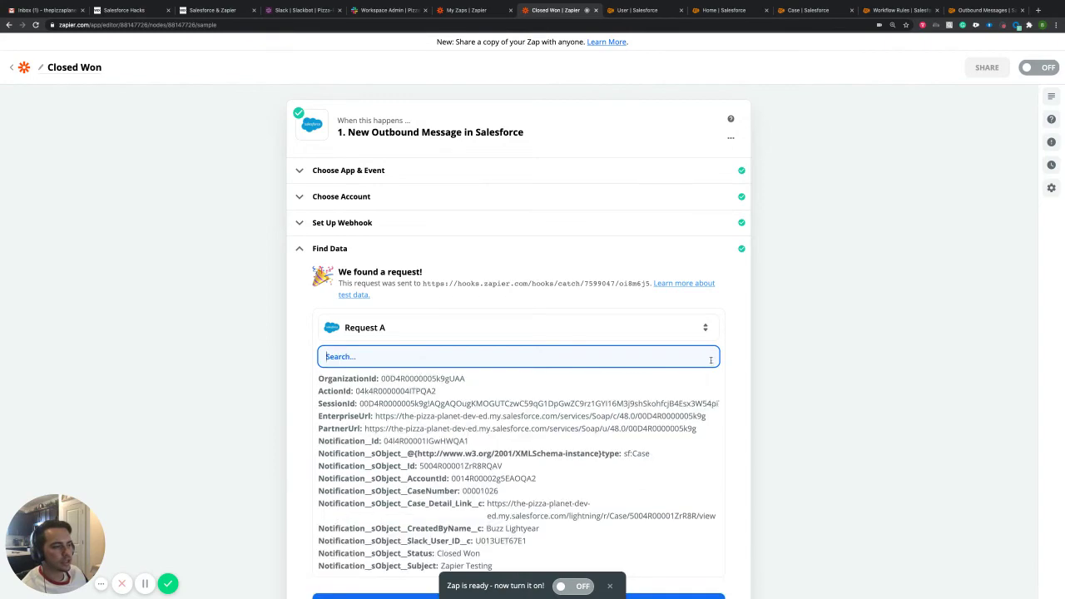
{"action": "scroll", "coordinate": [377, 328], "scroll_direction": "down", "scroll_amount": 5}
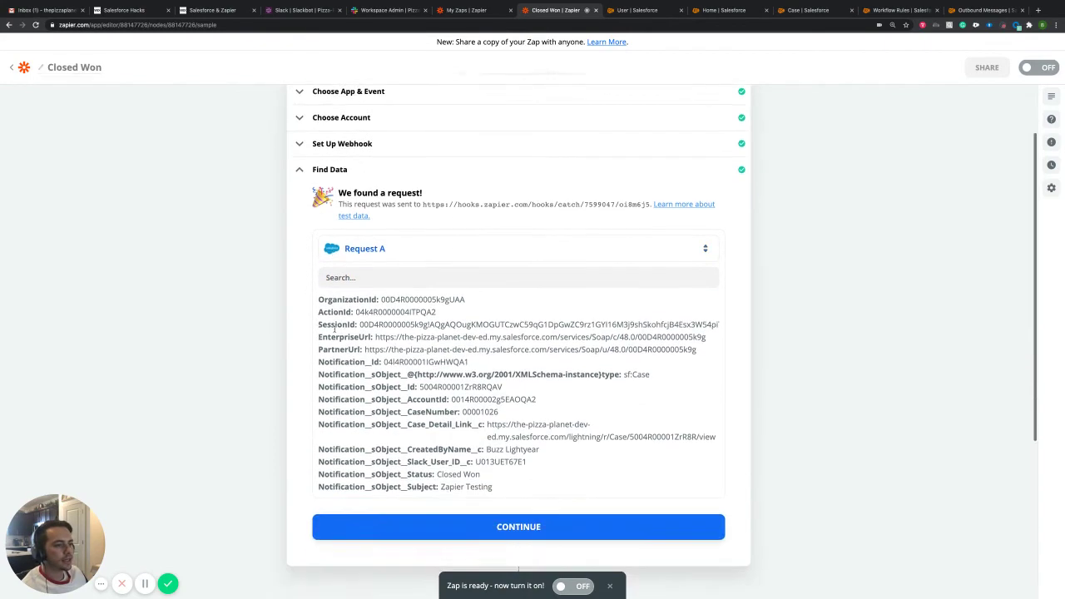
{"action": "left_click", "coordinate": [433, 432]}
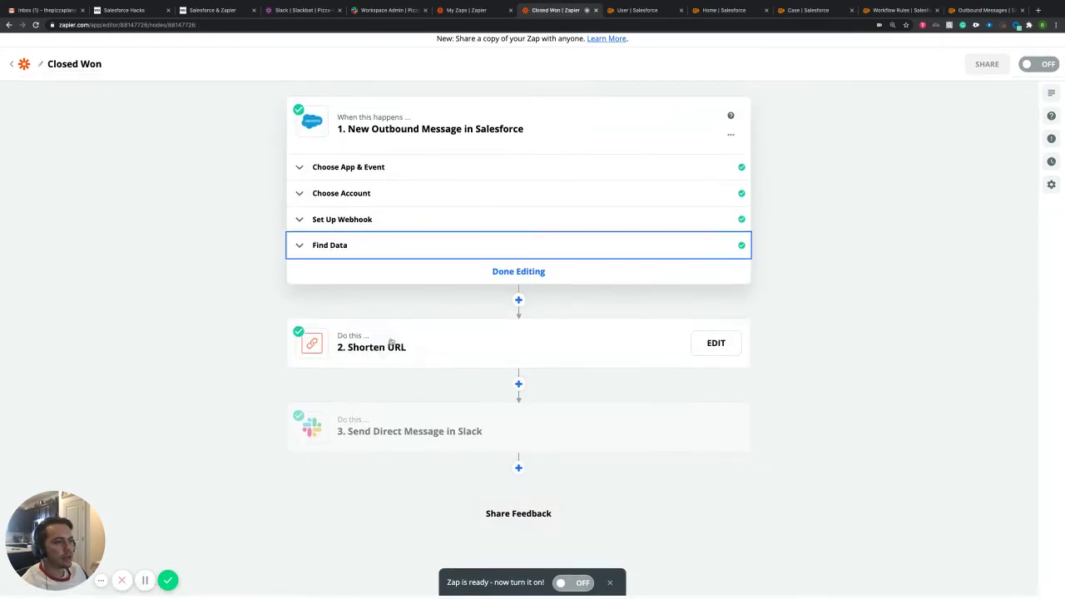
Step: Look through the apps available for a new step after the Salesforce trigger, searching for "url"
{"action": "left_click", "coordinate": [518, 305]}
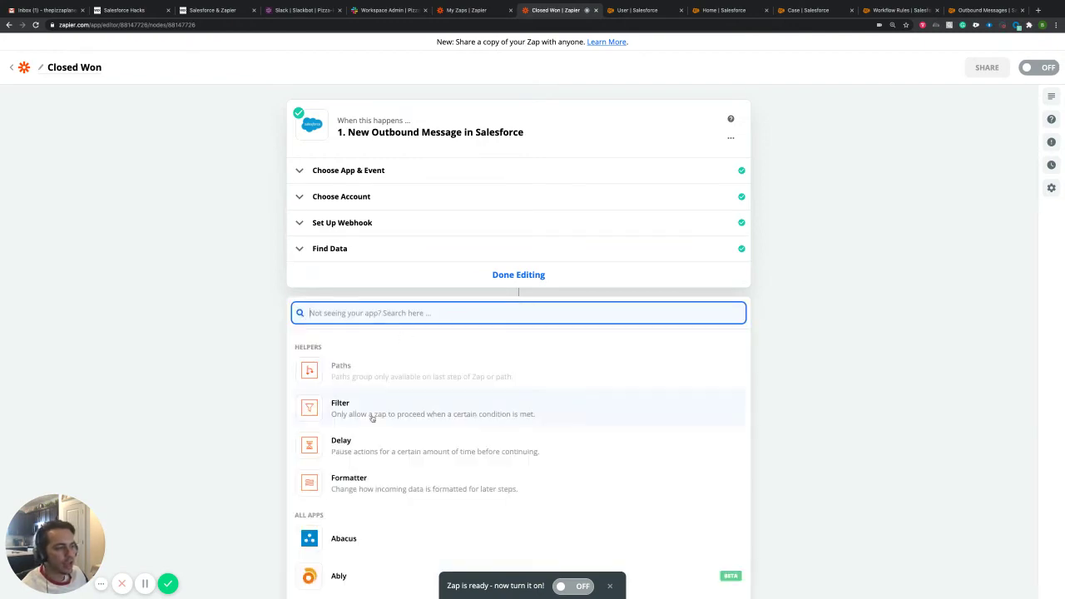
{"action": "scroll", "coordinate": [383, 433], "scroll_direction": "down", "scroll_amount": 3}
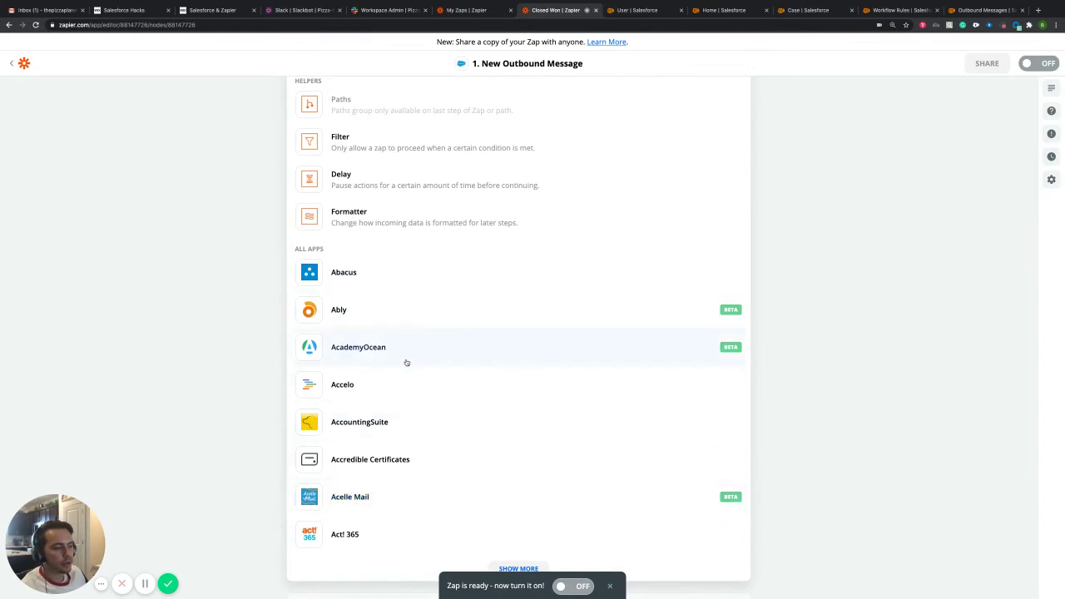
{"action": "scroll", "coordinate": [405, 363], "scroll_direction": "up", "scroll_amount": 2}
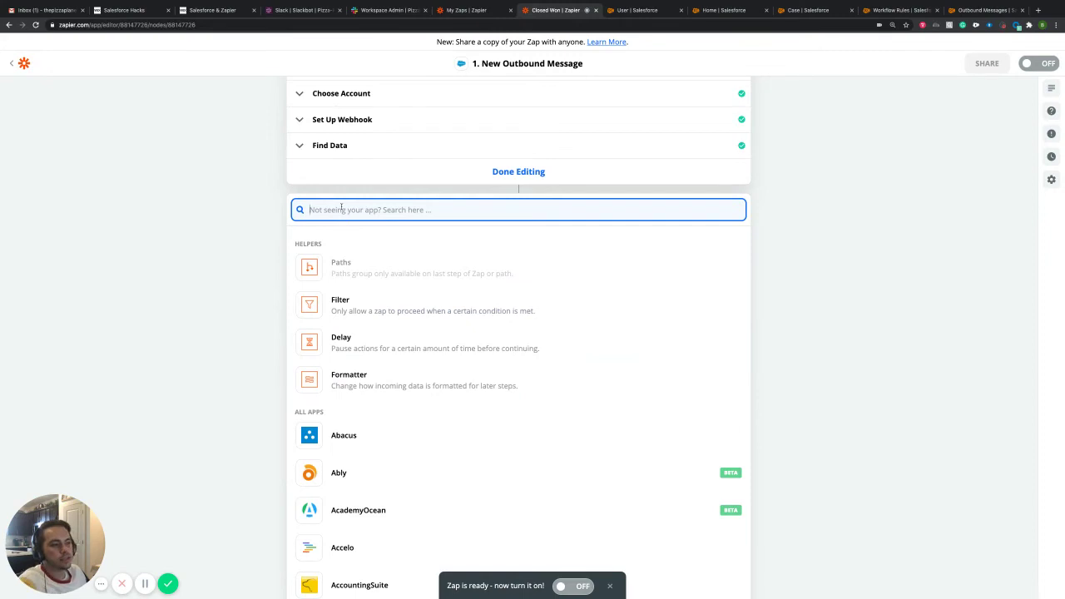
{"action": "type", "text": "url"}
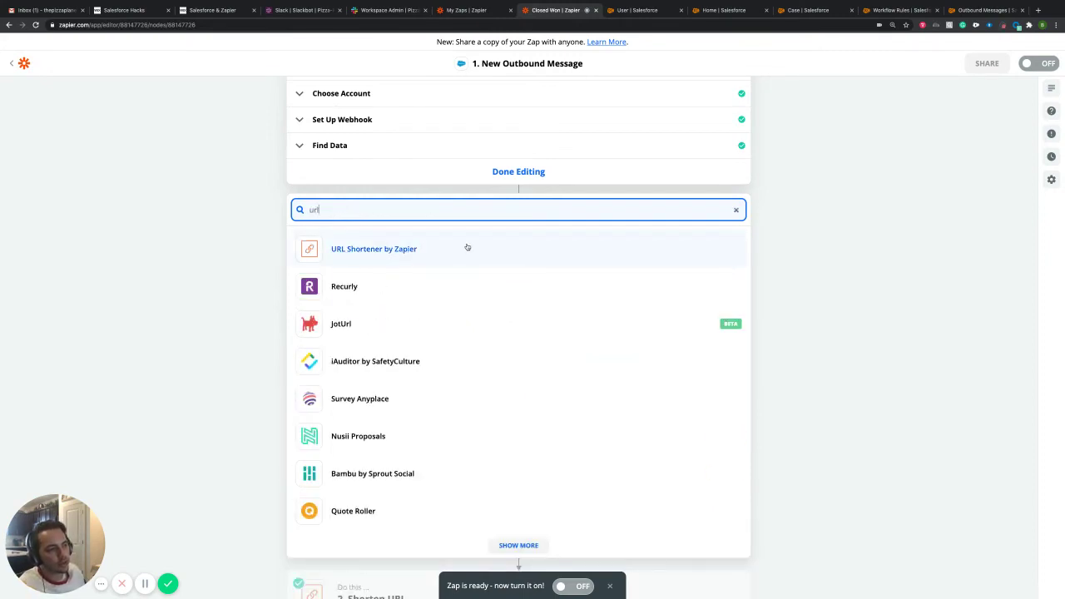
{"action": "left_click", "coordinate": [737, 210]}
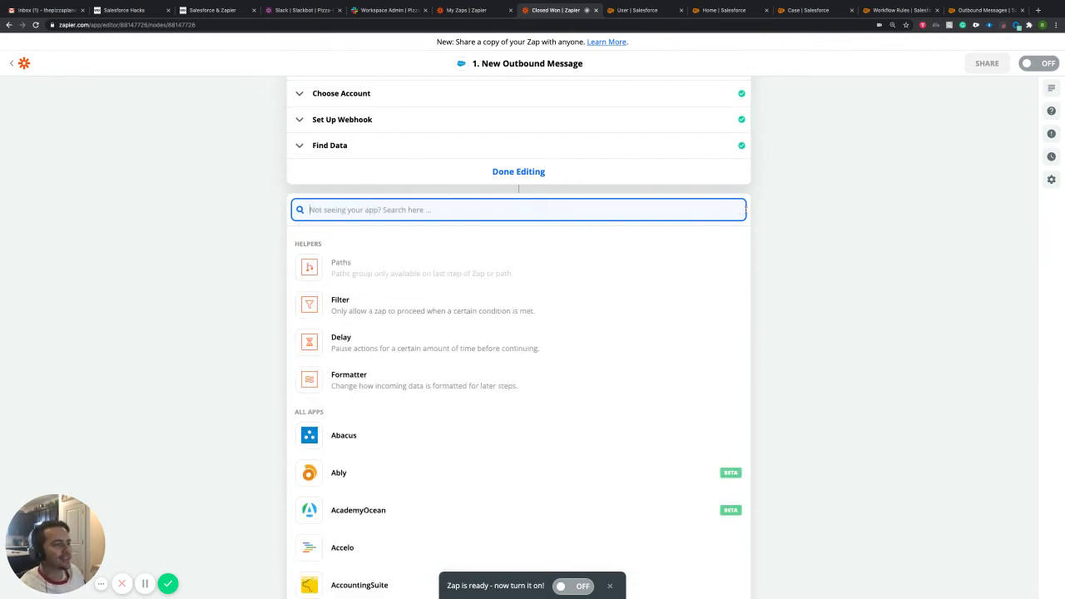
{"action": "left_click", "coordinate": [755, 196]}
Step: Open the Shorten URL step and review its chosen app and action event
{"action": "left_click", "coordinate": [346, 360]}
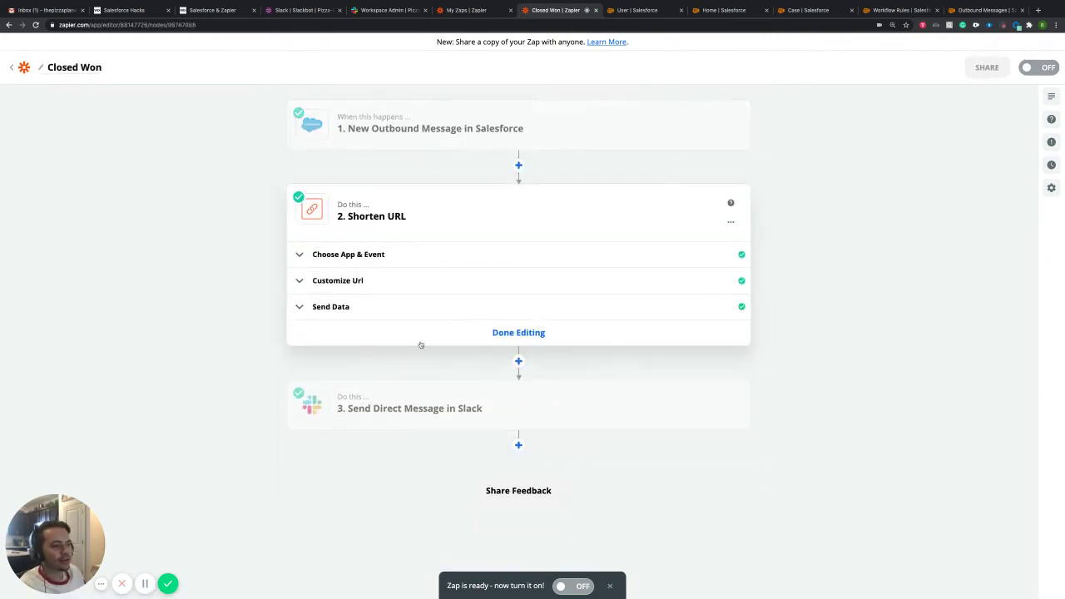
{"action": "left_click", "coordinate": [342, 256]}
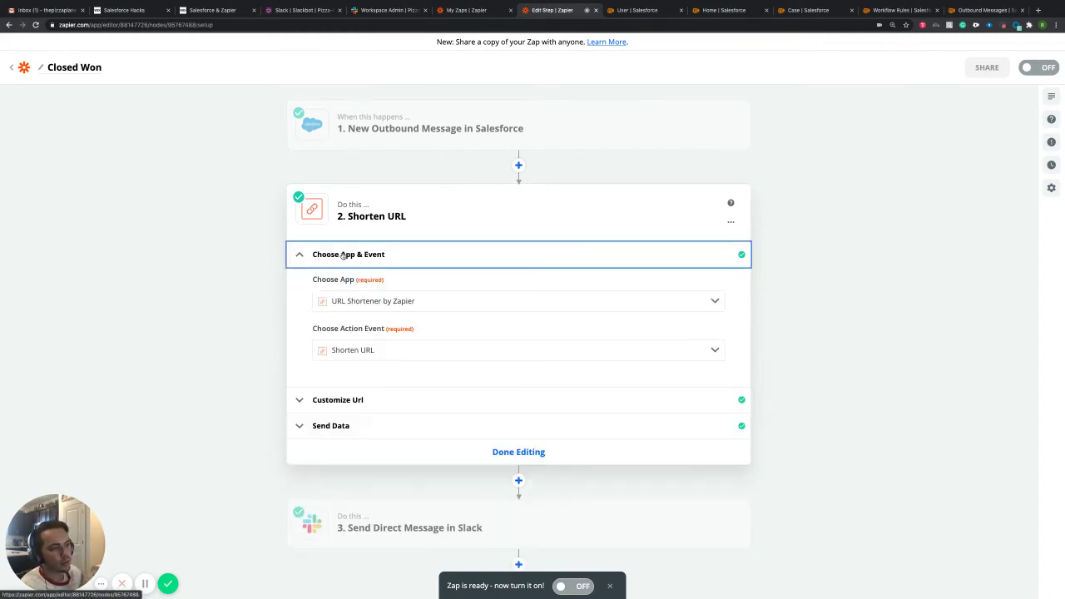
{"action": "left_click", "coordinate": [456, 303]}
{"action": "left_click", "coordinate": [456, 302]}
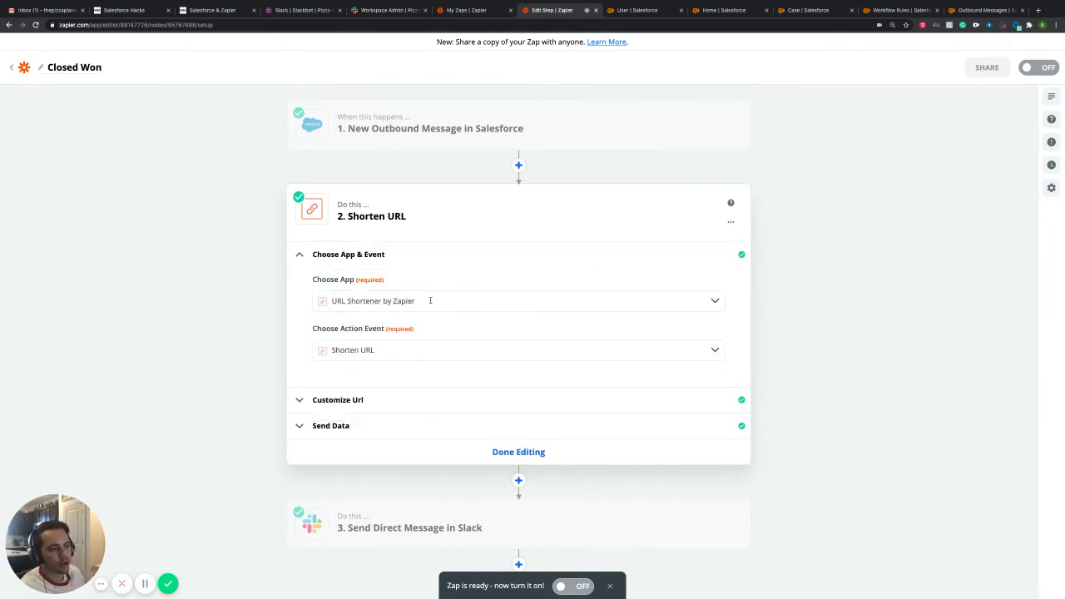
{"action": "scroll", "coordinate": [426, 315], "scroll_direction": "down", "scroll_amount": 2}
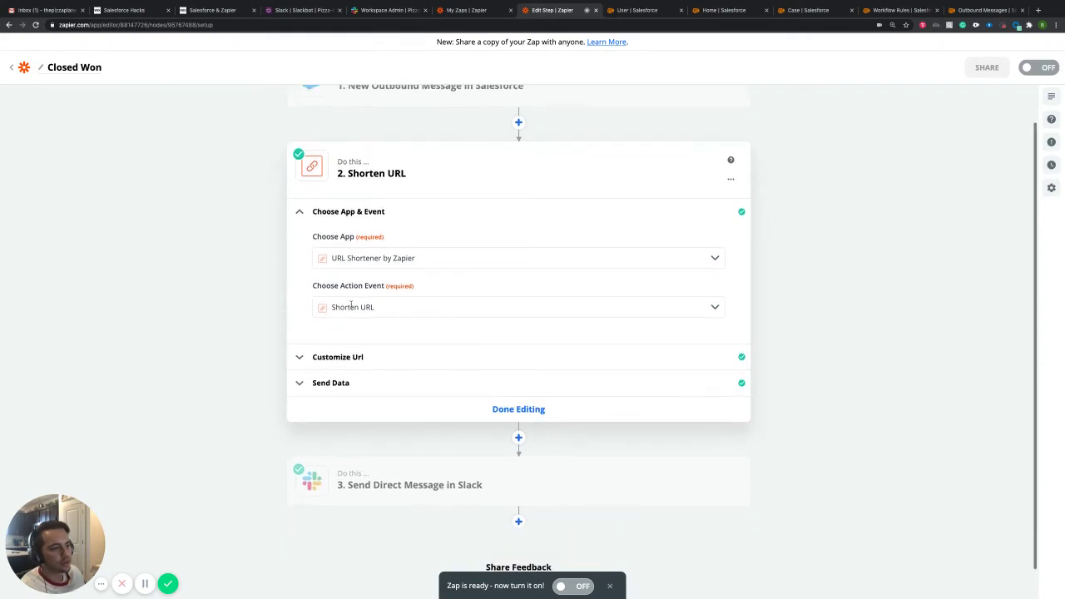
{"action": "left_click", "coordinate": [397, 307]}
{"action": "left_click", "coordinate": [396, 307]}
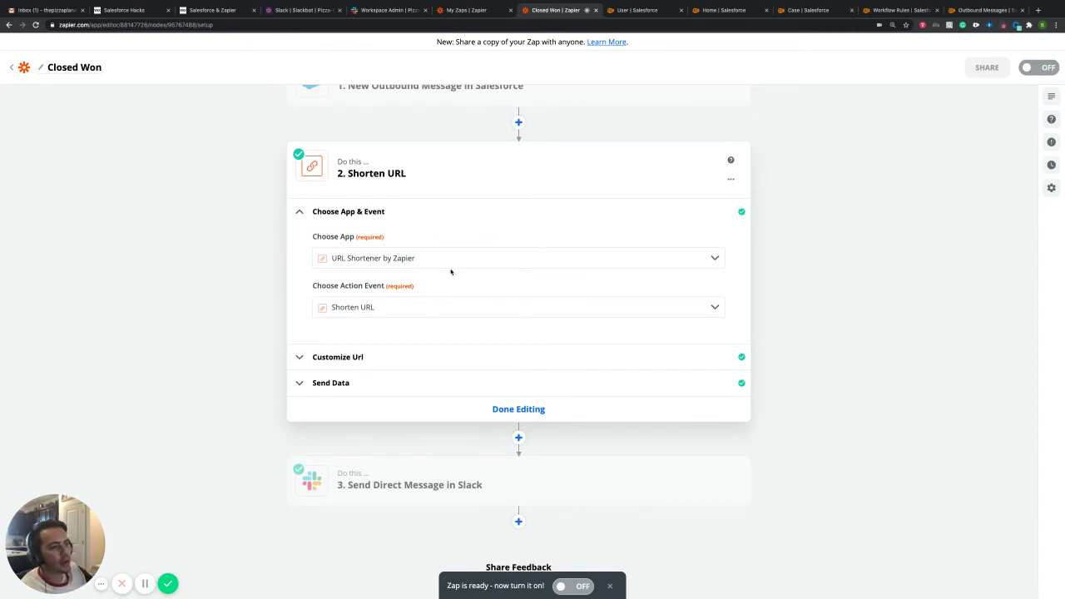
{"action": "left_click", "coordinate": [303, 213]}
Step: Try appending the text "jfklsahfnkdsNK" after the Case Detail Link in the Shorten URL step's URL field, and delete it again
{"action": "left_click", "coordinate": [304, 284]}
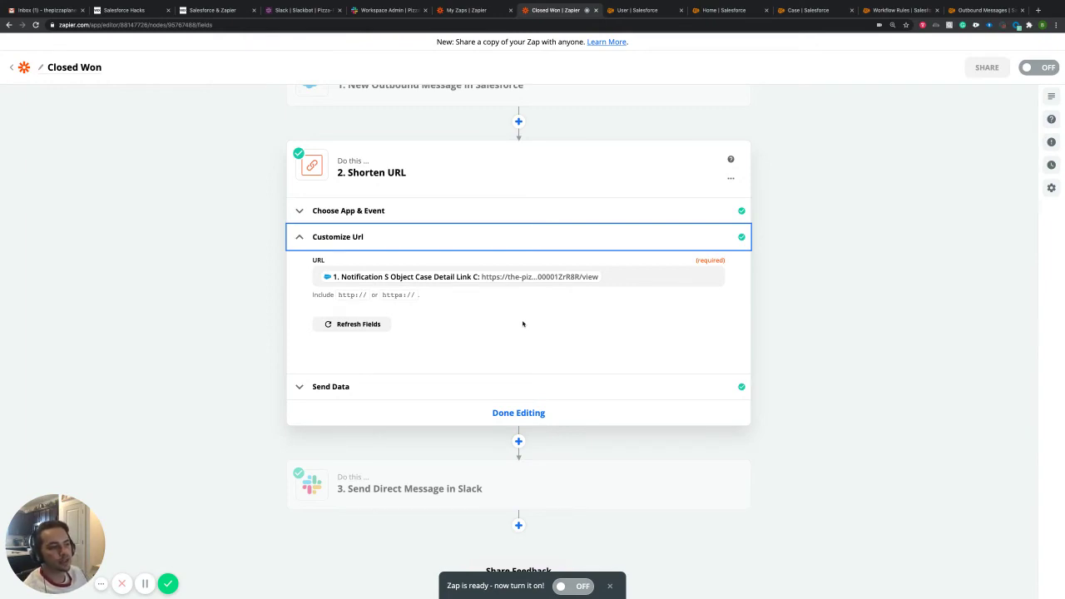
{"action": "left_click", "coordinate": [620, 281]}
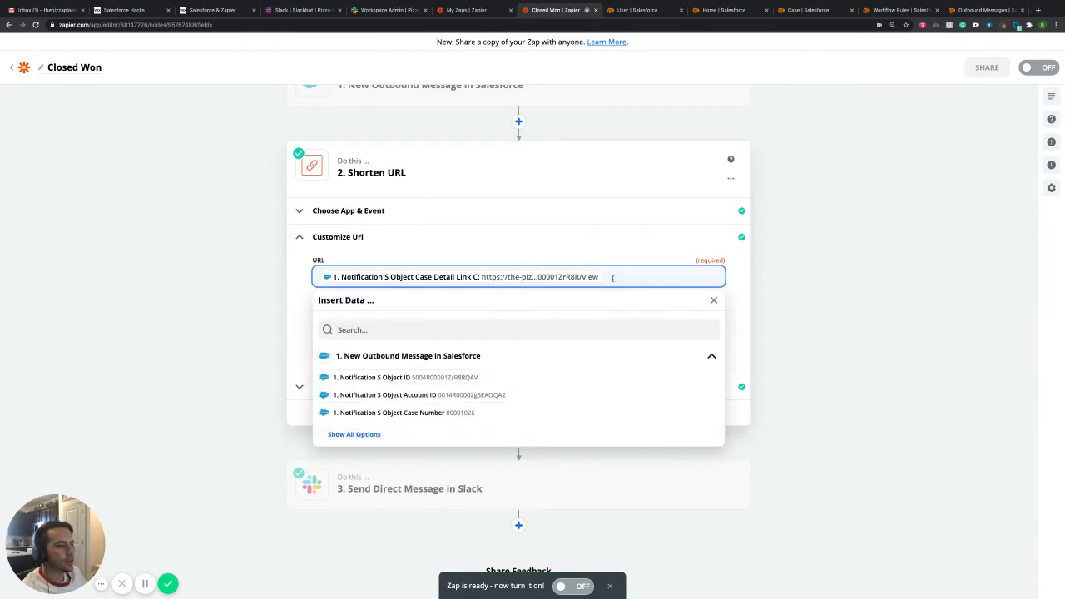
{"action": "type", "text": "jfklsahfnkdsNK"}
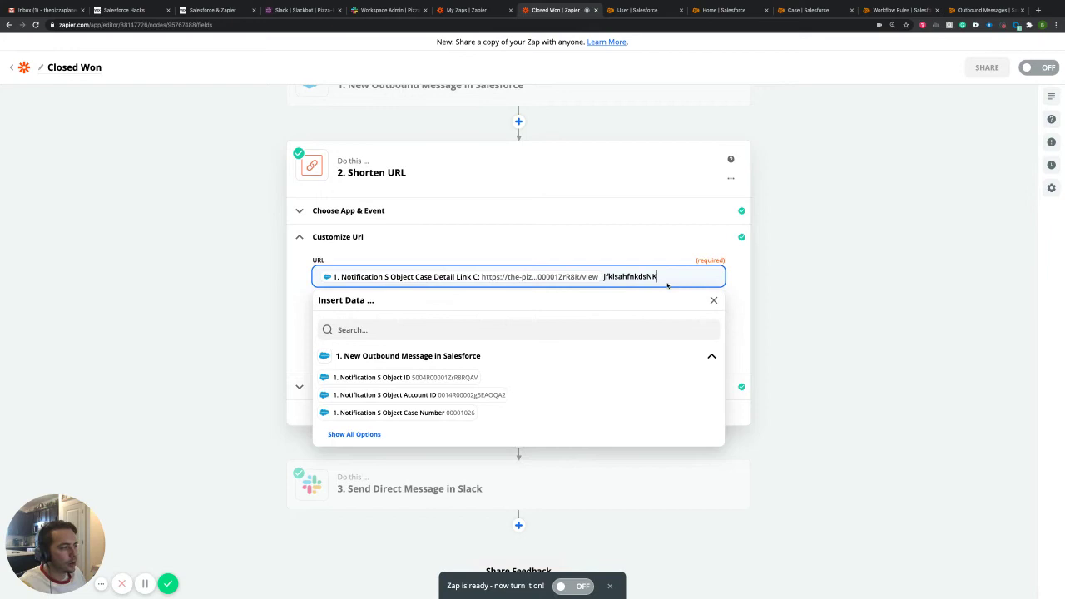
{"action": "left_click_drag", "start_coordinate": [667, 285], "coordinate": [606, 277]}
{"action": "key", "text": "BackSpace"}
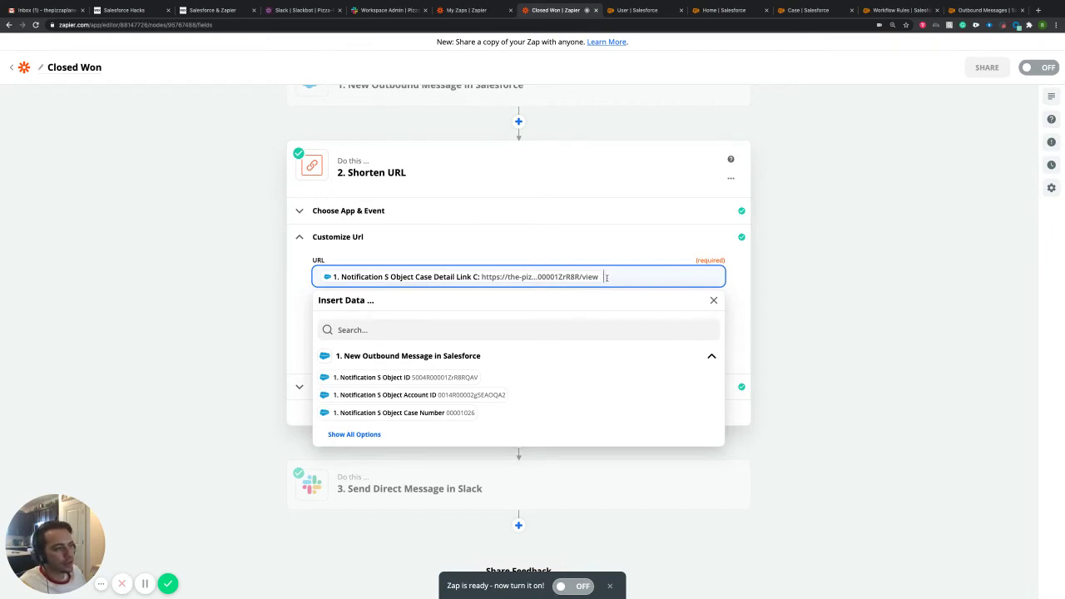
Step: Search the data insertable in the URL field for "CASE DETAI", and close the list without inserting anything
{"action": "left_click", "coordinate": [382, 327]}
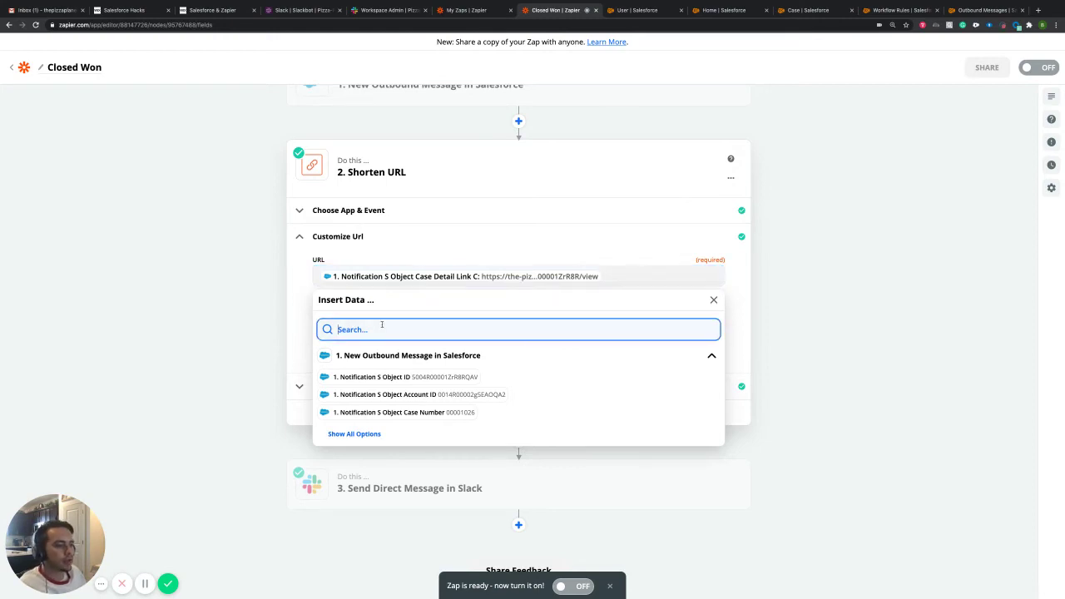
{"action": "type", "text": "CASE DETAI"}
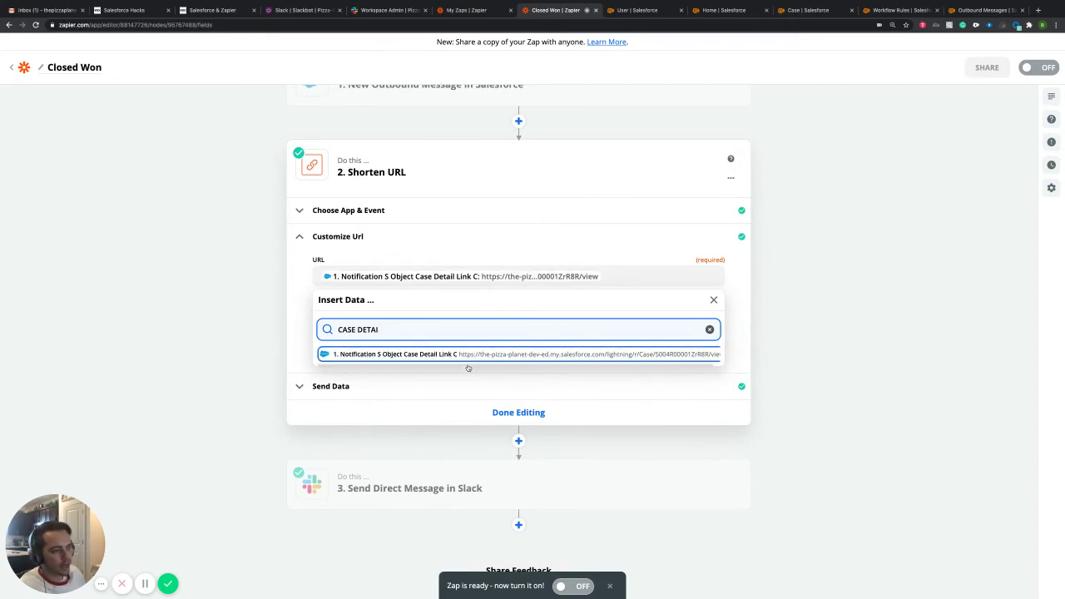
{"action": "left_click", "coordinate": [713, 299]}
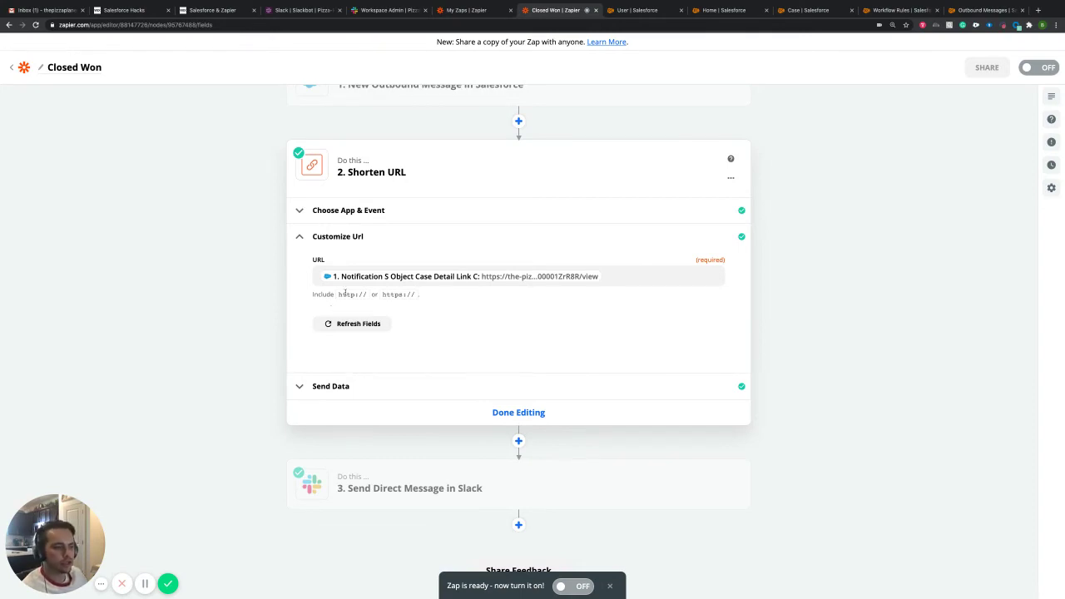
Step: Collapse the URL customization and examine the Shorten URL step's test result under Send Data
{"action": "left_click", "coordinate": [304, 237]}
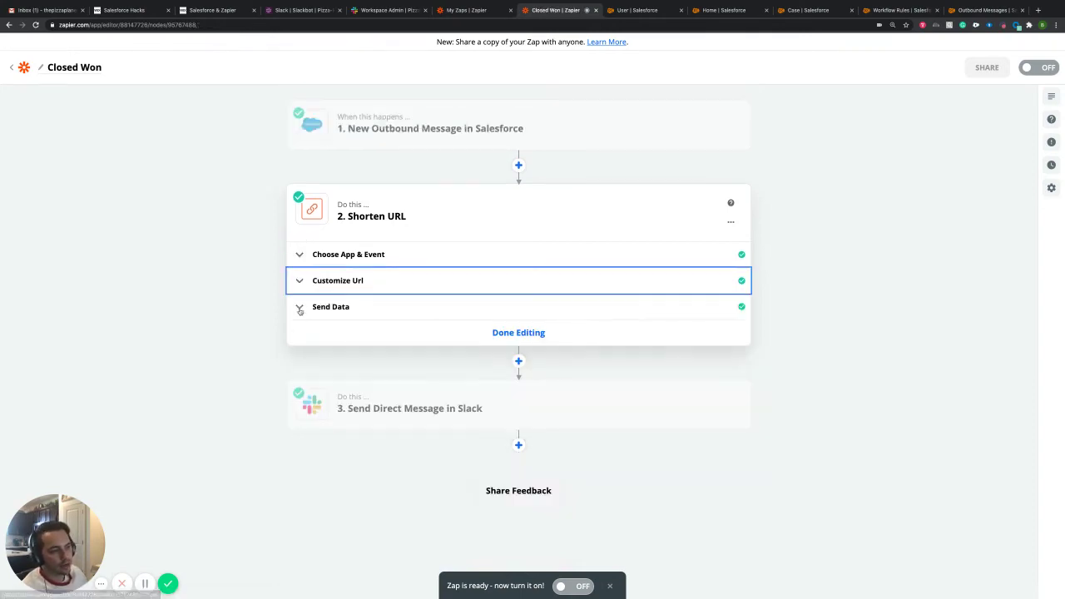
{"action": "left_click", "coordinate": [318, 307]}
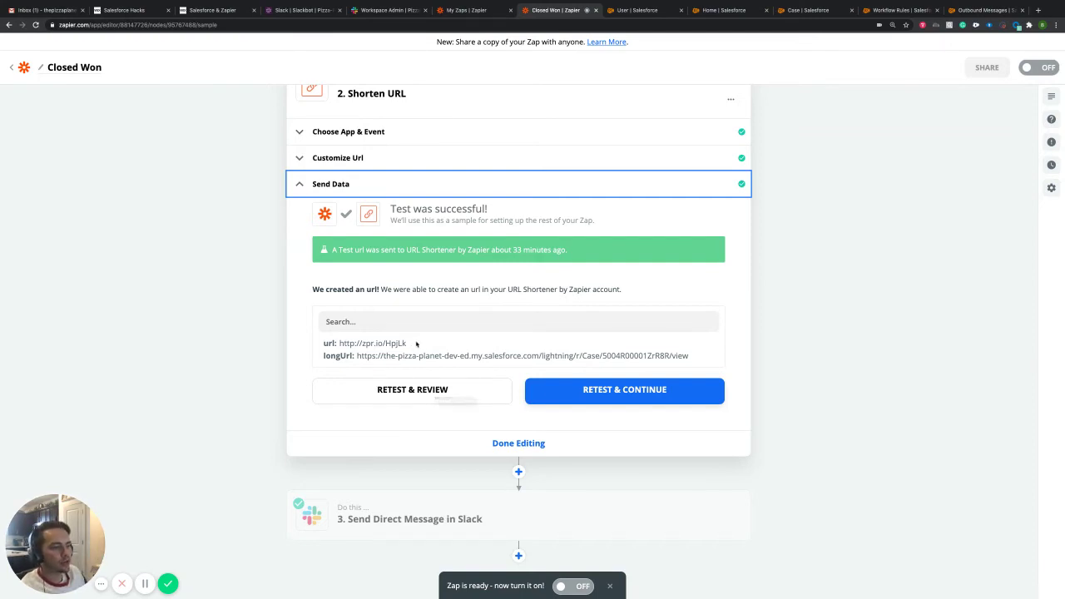
Step: Compare the shortened url with the longUrl in the Shorten URL step's test result, and collapse the Send Data section
{"action": "left_click_drag", "start_coordinate": [409, 343], "coordinate": [330, 343]}
{"action": "left_click", "coordinate": [394, 420]}
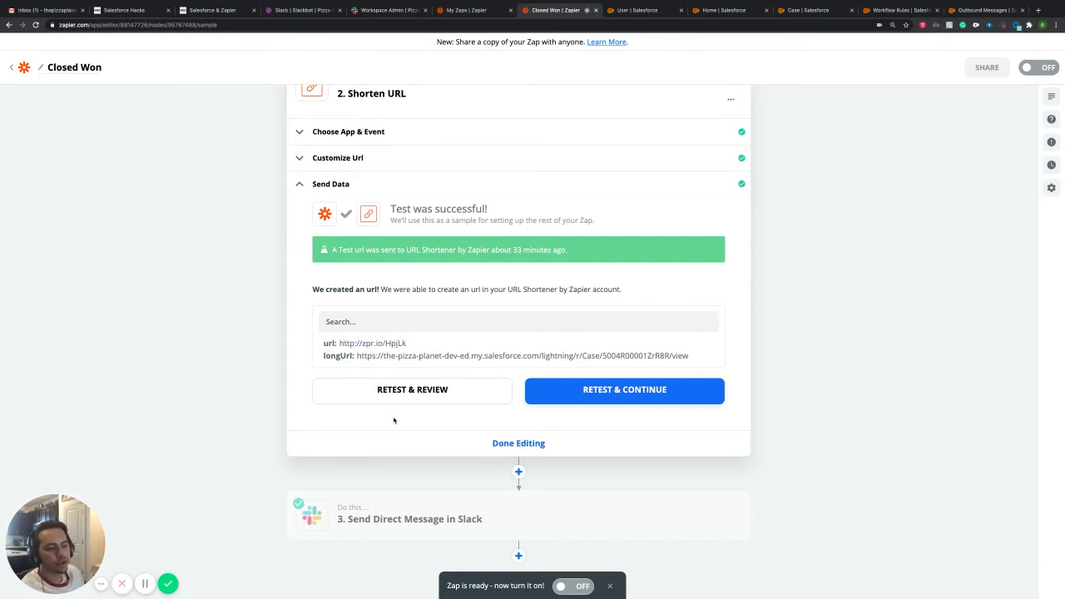
{"action": "left_click_drag", "start_coordinate": [357, 356], "coordinate": [696, 357]}
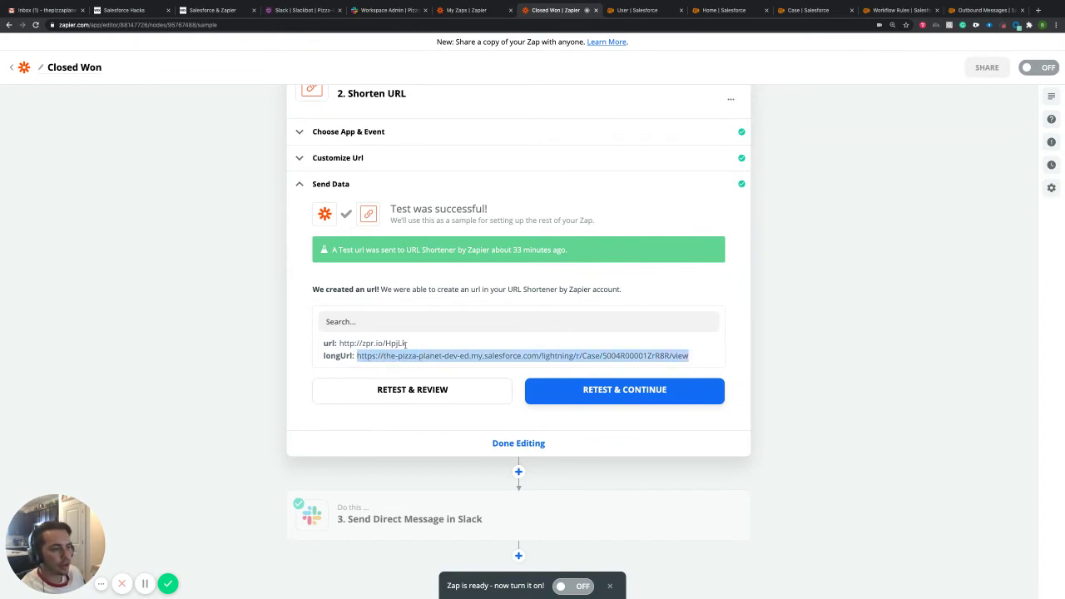
{"action": "left_click_drag", "start_coordinate": [406, 344], "coordinate": [338, 343]}
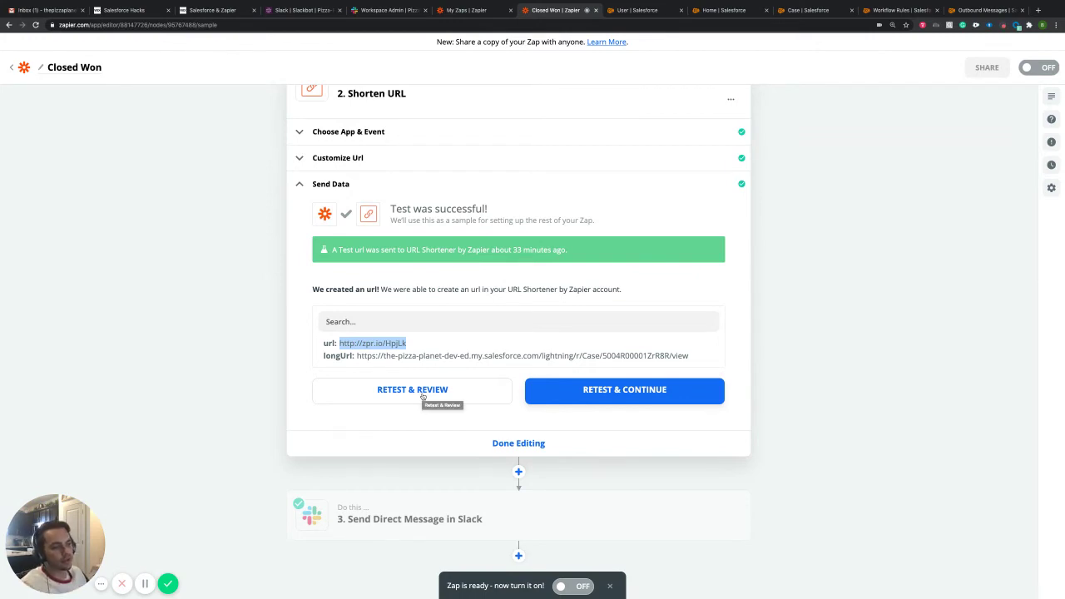
{"action": "left_click", "coordinate": [413, 346]}
{"action": "left_click_drag", "start_coordinate": [413, 345], "coordinate": [683, 362]}
{"action": "left_click", "coordinate": [382, 387]}
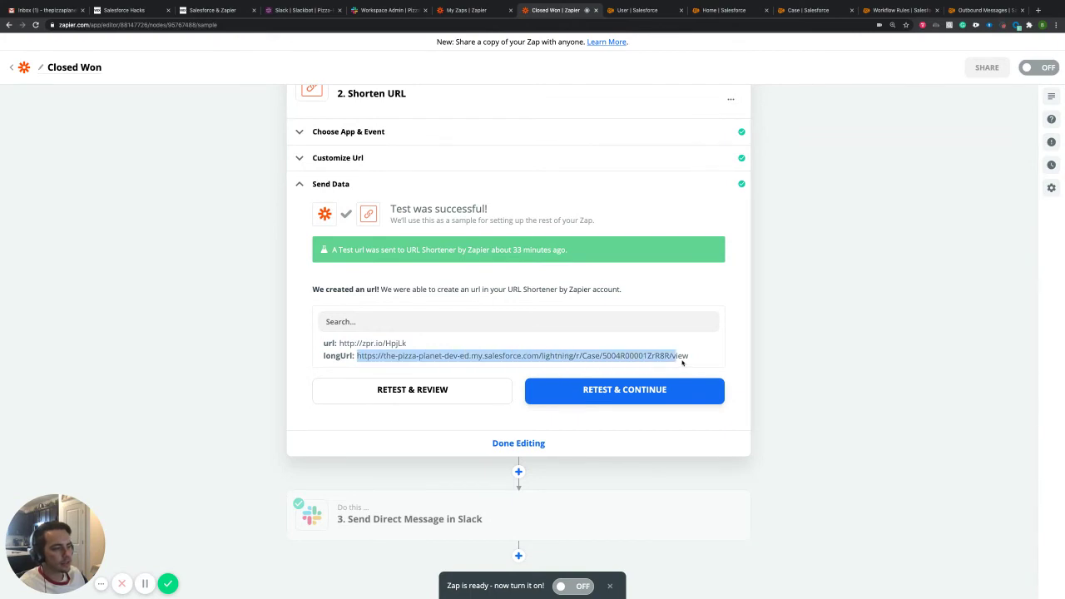
{"action": "left_click", "coordinate": [434, 423]}
{"action": "left_click_drag", "start_coordinate": [413, 345], "coordinate": [324, 343]}
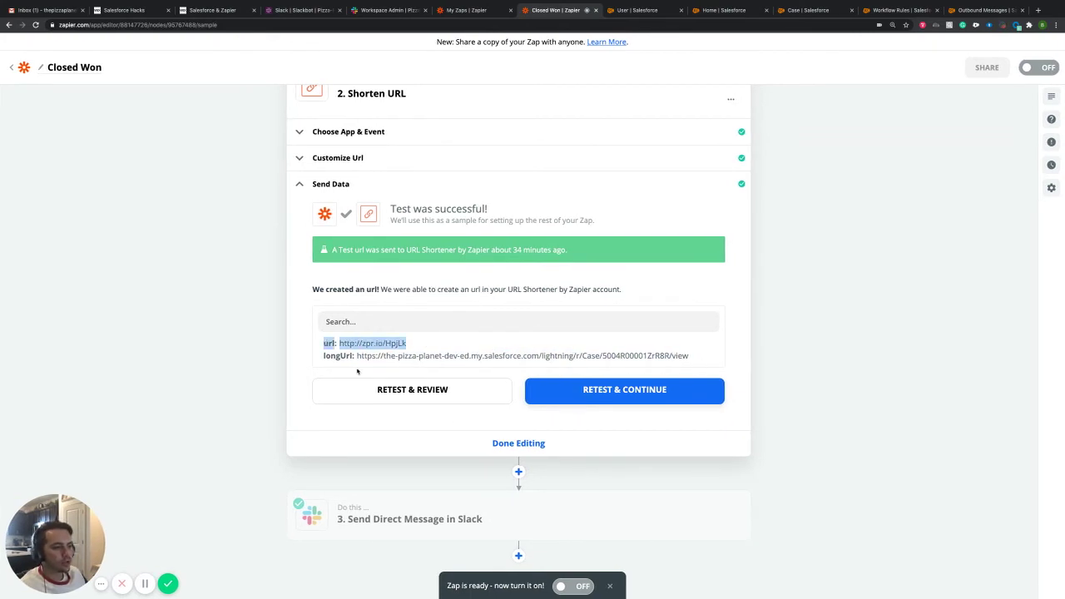
{"action": "left_click", "coordinate": [299, 186]}
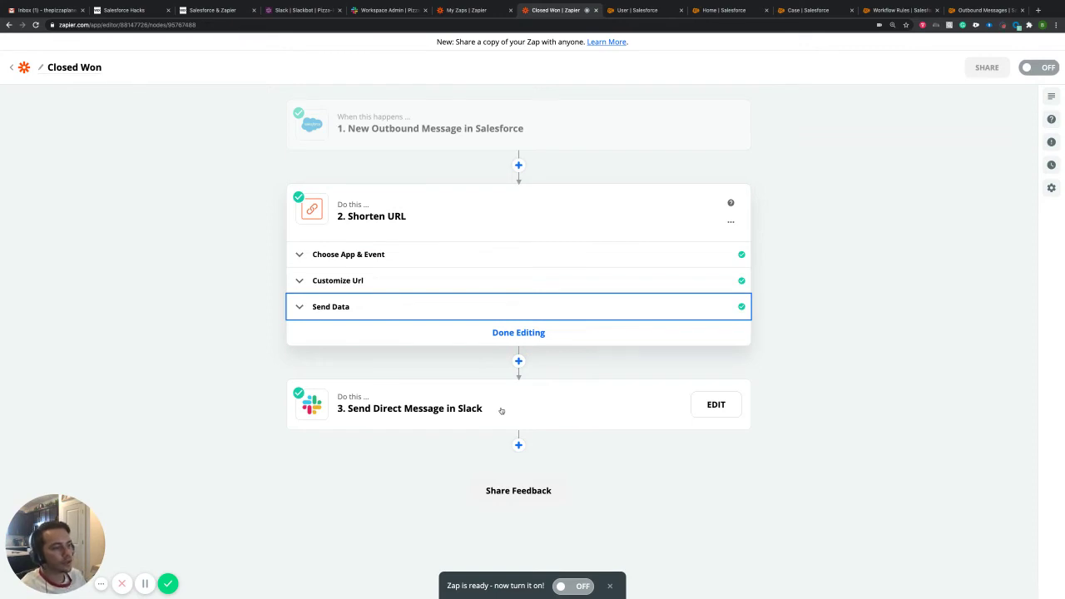
Step: Open the Send Direct Message in Slack step and review its chosen app and action event
{"action": "left_click", "coordinate": [439, 411]}
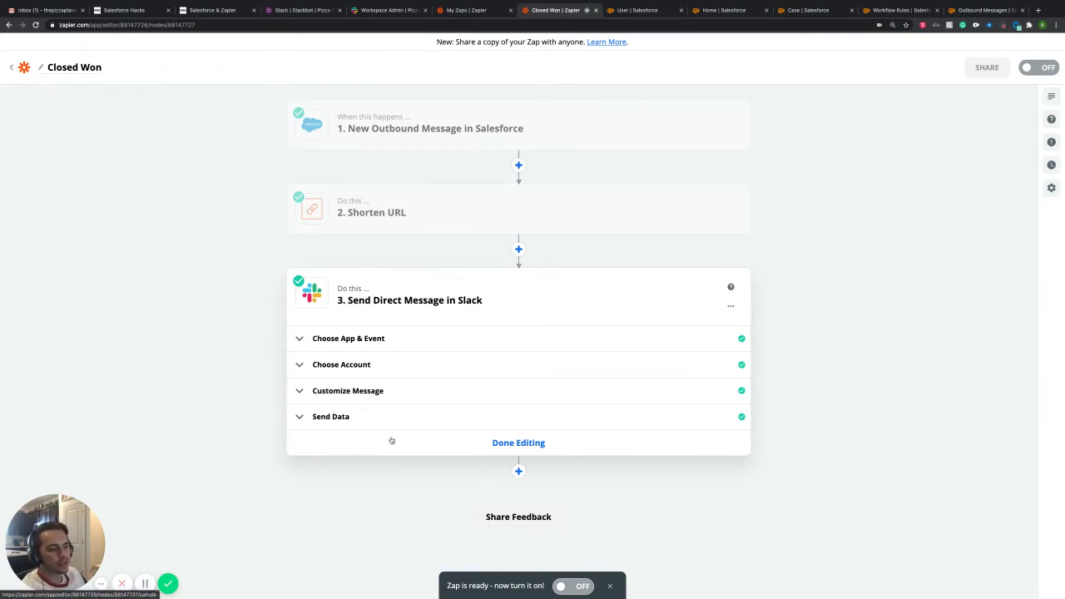
{"action": "left_click", "coordinate": [351, 341]}
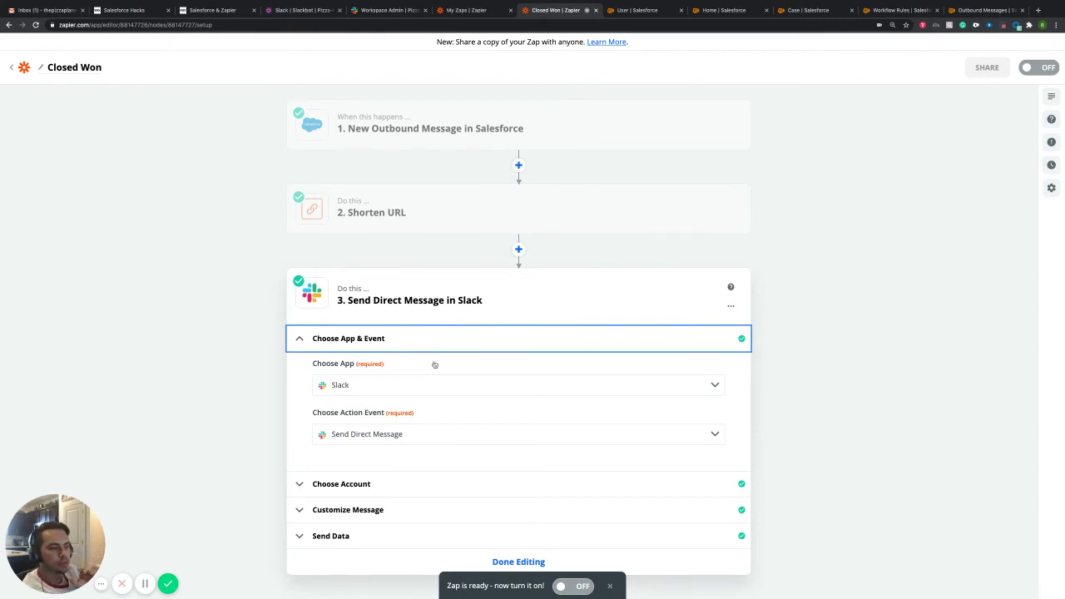
{"action": "scroll", "coordinate": [434, 364], "scroll_direction": "down", "scroll_amount": 2}
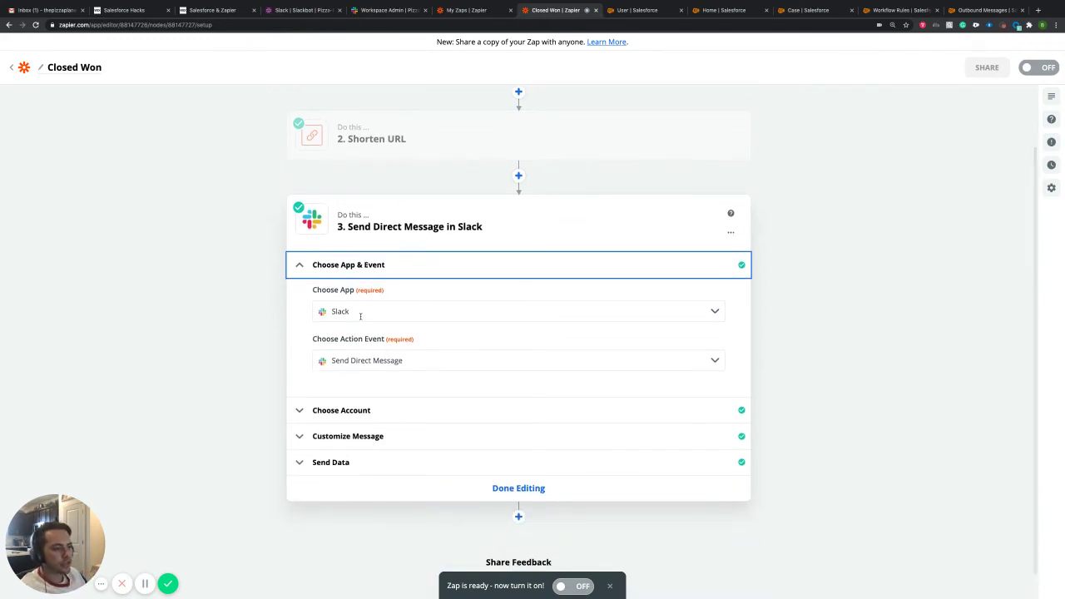
Step: Browse the Slack action events from Send Channel Message to Find User by ID, and close the list without changing the selection
{"action": "left_click", "coordinate": [414, 361]}
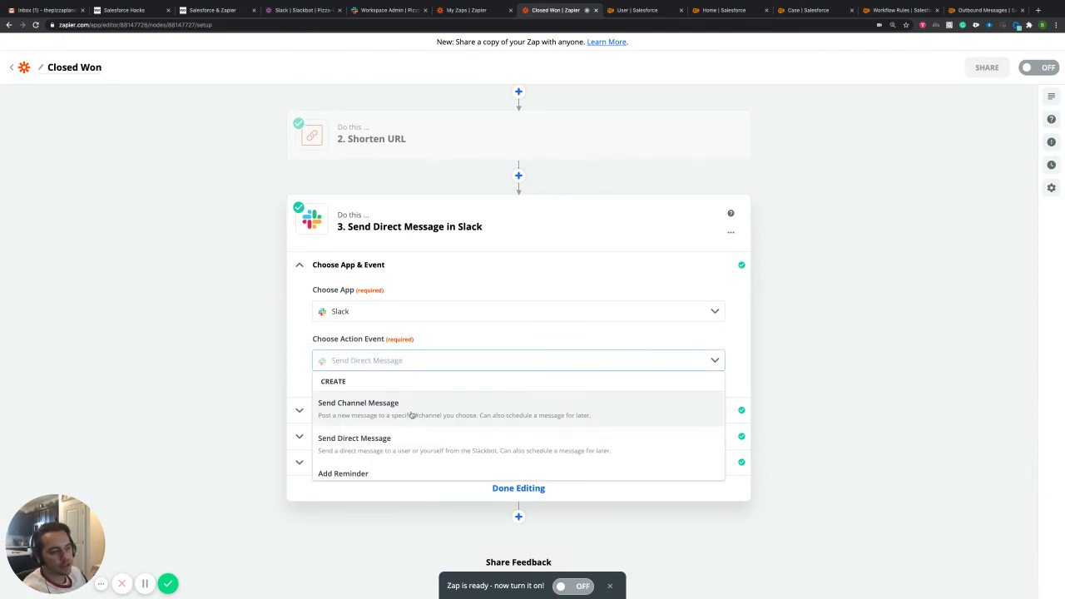
{"action": "scroll", "coordinate": [412, 416], "scroll_direction": "down", "scroll_amount": 3}
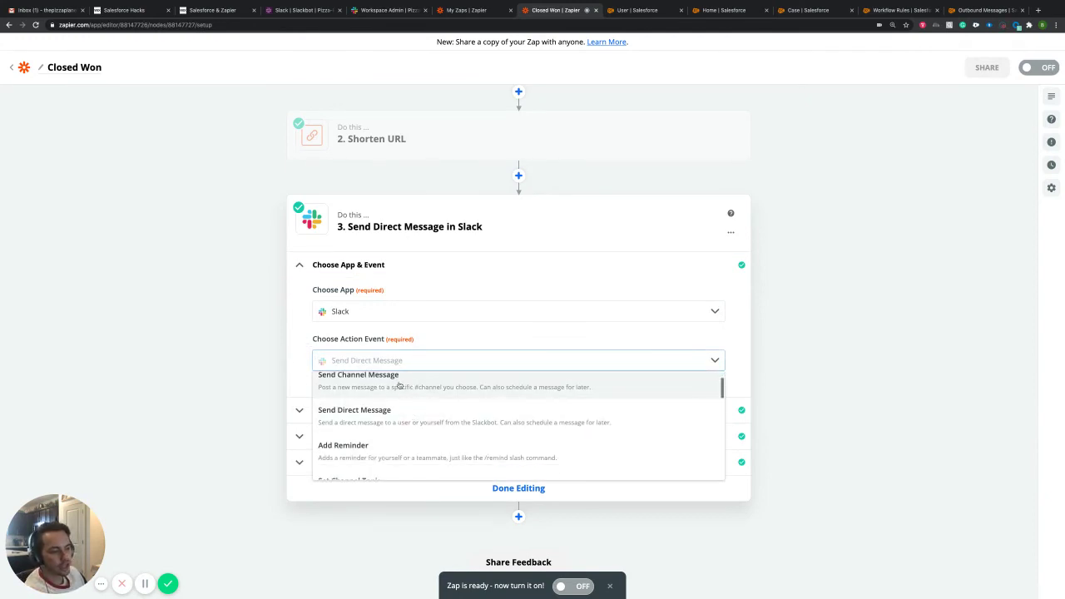
{"action": "scroll", "coordinate": [392, 416], "scroll_direction": "down", "scroll_amount": 3}
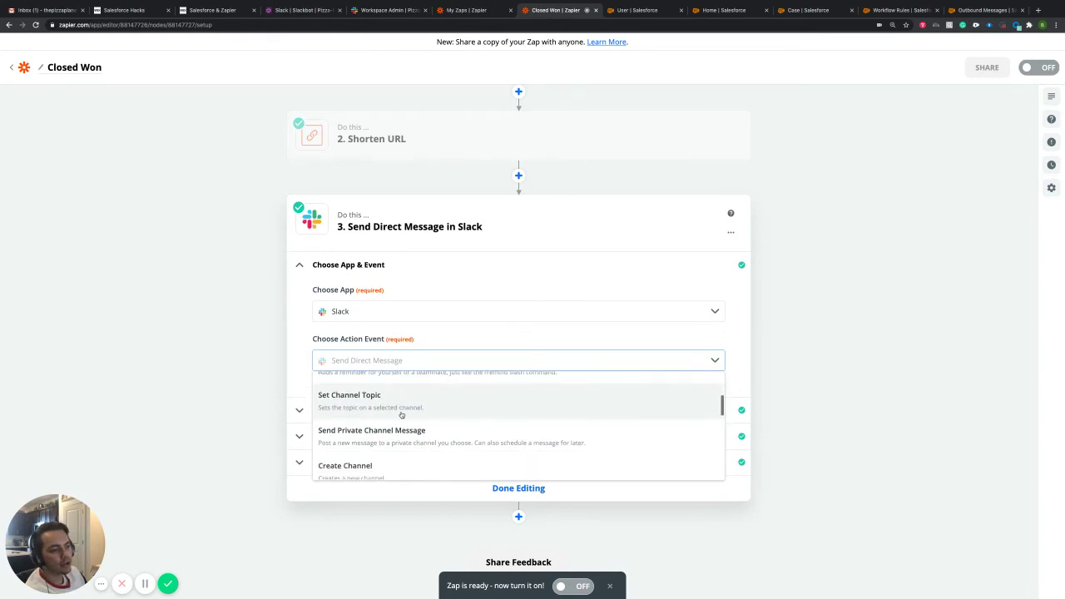
{"action": "scroll", "coordinate": [391, 436], "scroll_direction": "down", "scroll_amount": 3}
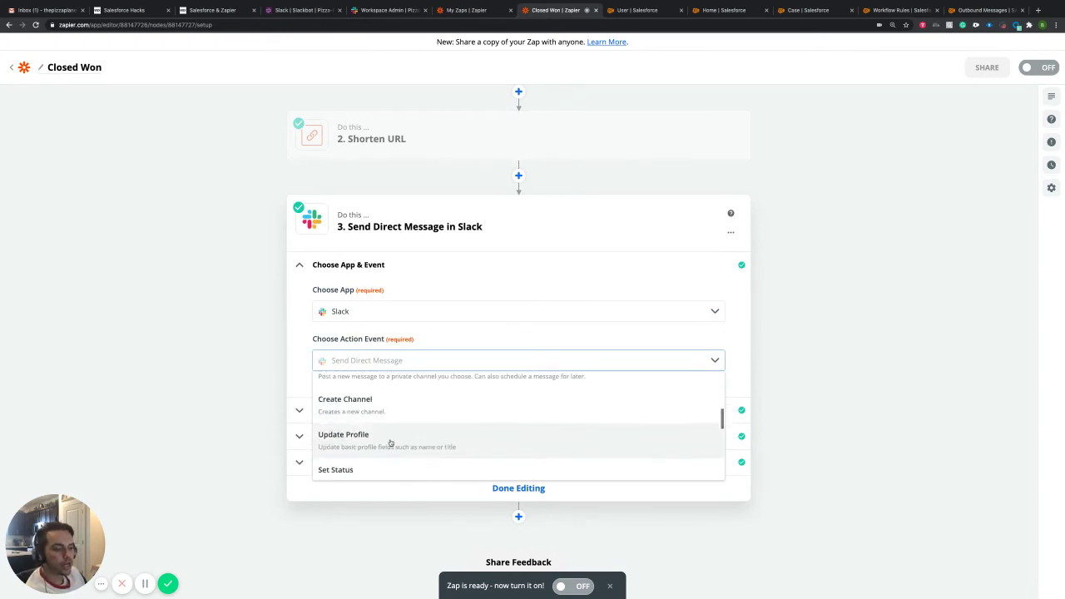
{"action": "scroll", "coordinate": [391, 434], "scroll_direction": "down", "scroll_amount": 4}
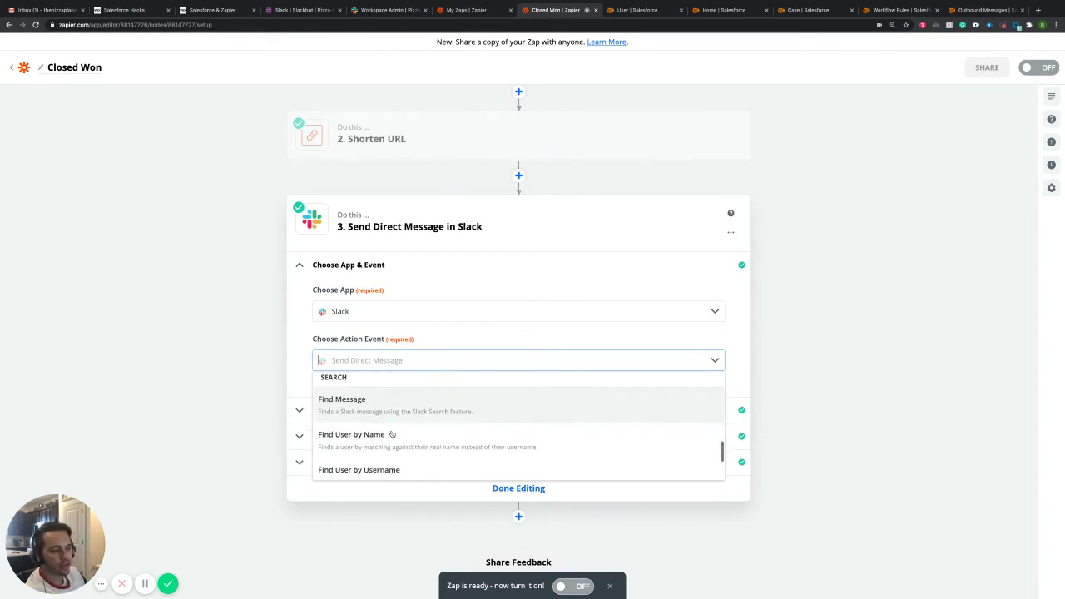
{"action": "scroll", "coordinate": [392, 433], "scroll_direction": "up", "scroll_amount": 1}
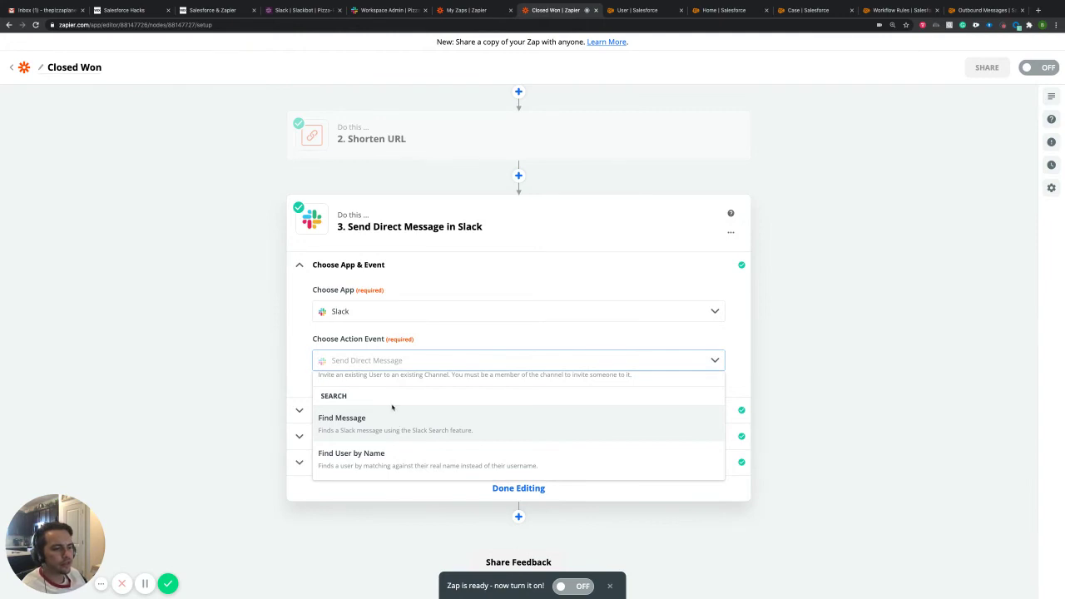
{"action": "scroll", "coordinate": [388, 410], "scroll_direction": "down", "scroll_amount": 1}
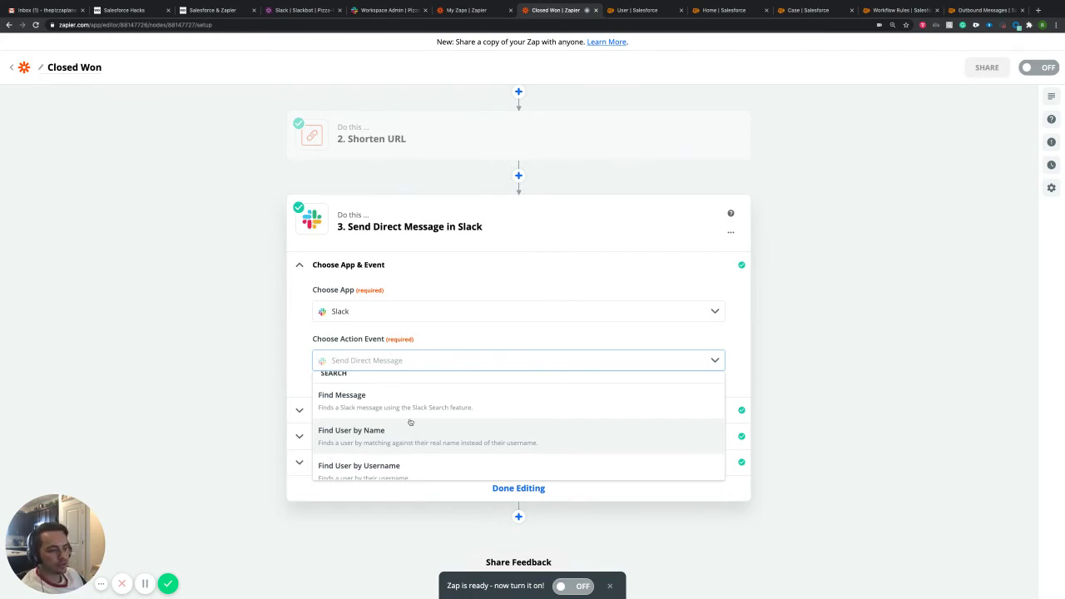
{"action": "scroll", "coordinate": [409, 419], "scroll_direction": "down", "scroll_amount": 1}
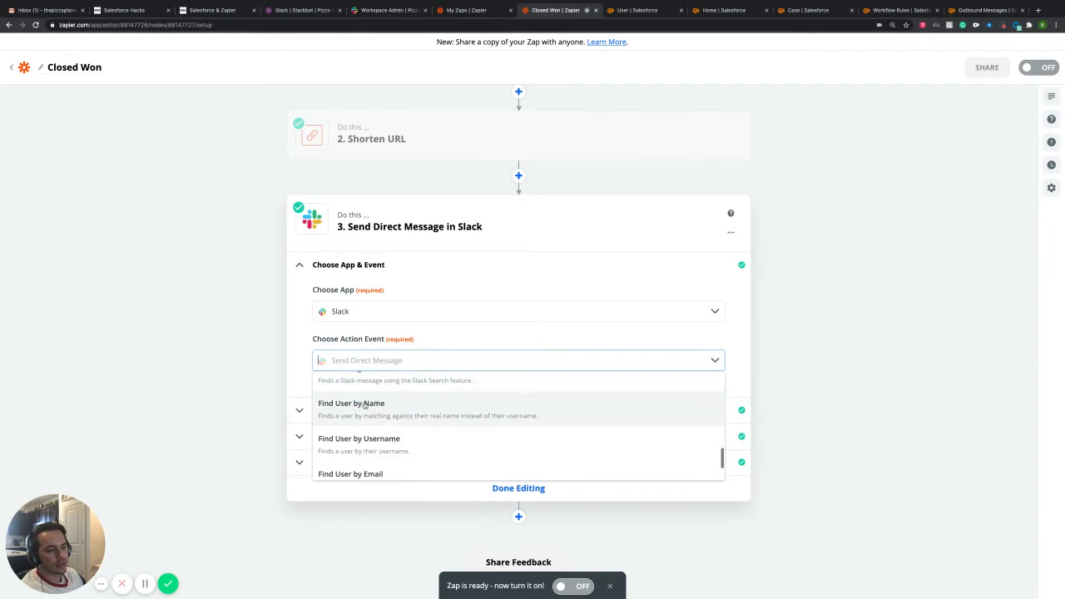
{"action": "scroll", "coordinate": [374, 409], "scroll_direction": "up", "scroll_amount": 1}
{"action": "scroll", "coordinate": [358, 410], "scroll_direction": "down", "scroll_amount": 1}
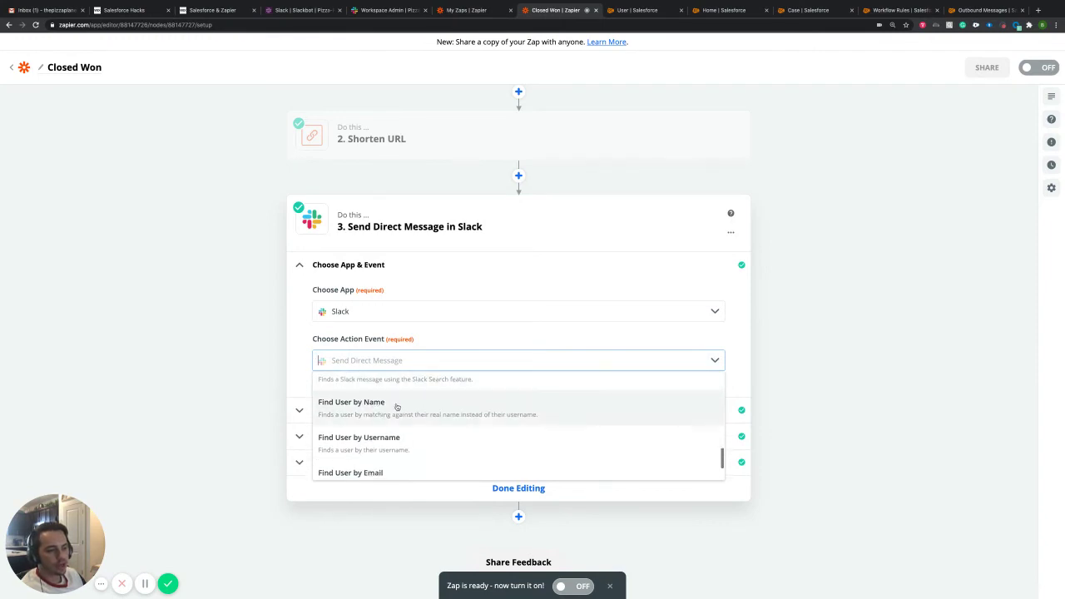
{"action": "scroll", "coordinate": [413, 423], "scroll_direction": "down", "scroll_amount": 1}
{"action": "scroll", "coordinate": [452, 425], "scroll_direction": "down", "scroll_amount": 1}
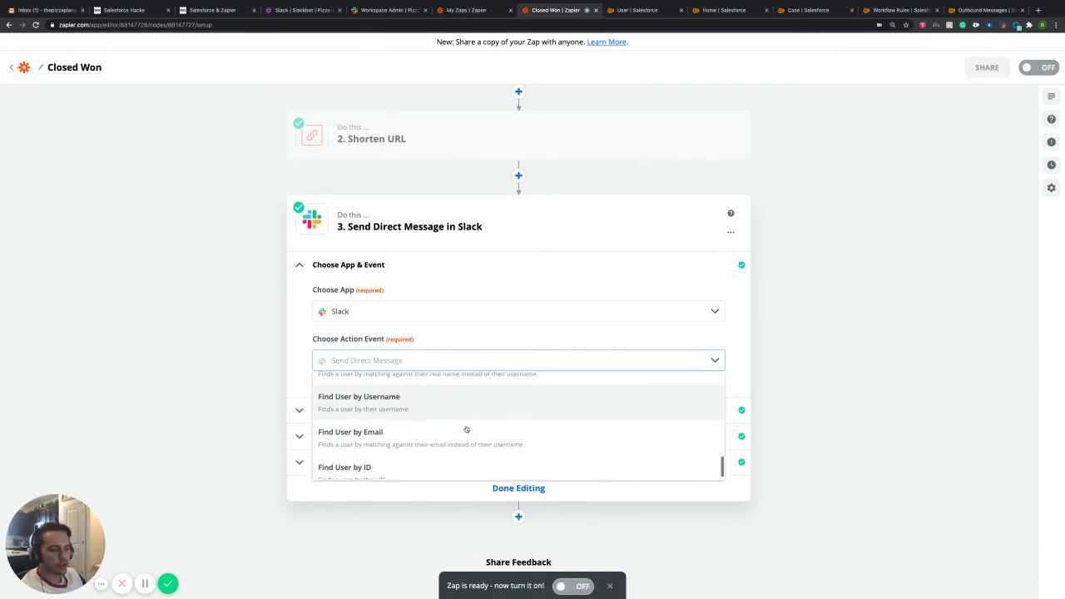
{"action": "scroll", "coordinate": [397, 426], "scroll_direction": "down", "scroll_amount": 1}
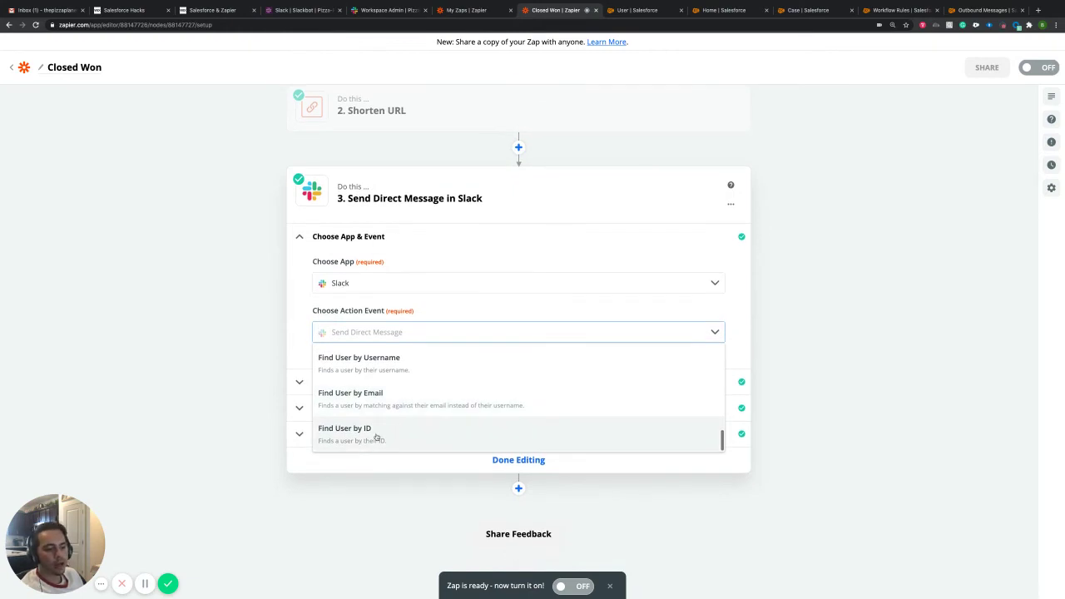
{"action": "scroll", "coordinate": [379, 436], "scroll_direction": "down", "scroll_amount": 2}
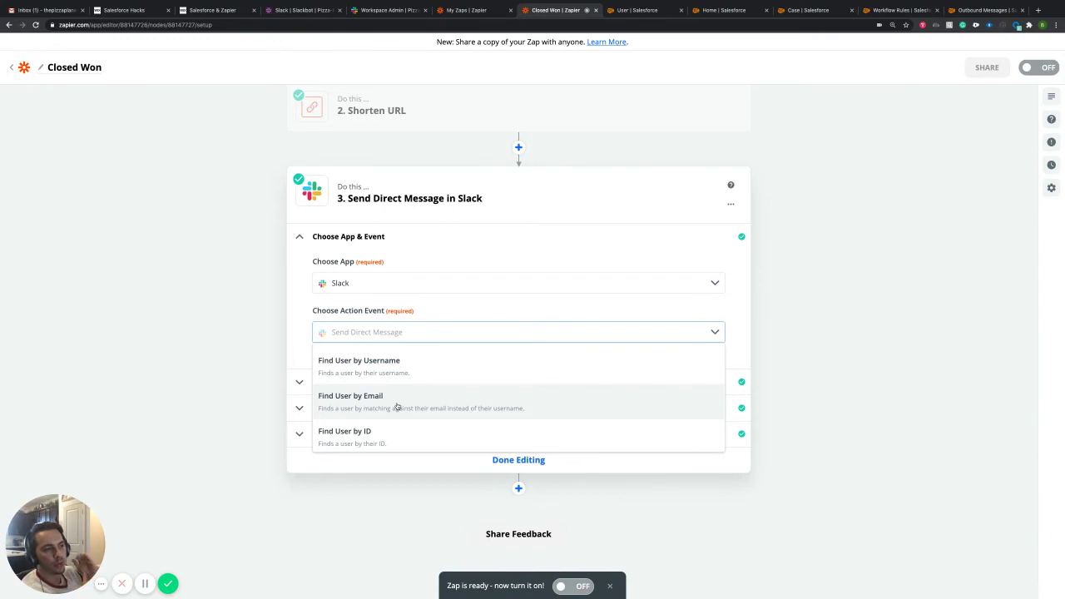
{"action": "left_click", "coordinate": [837, 192]}
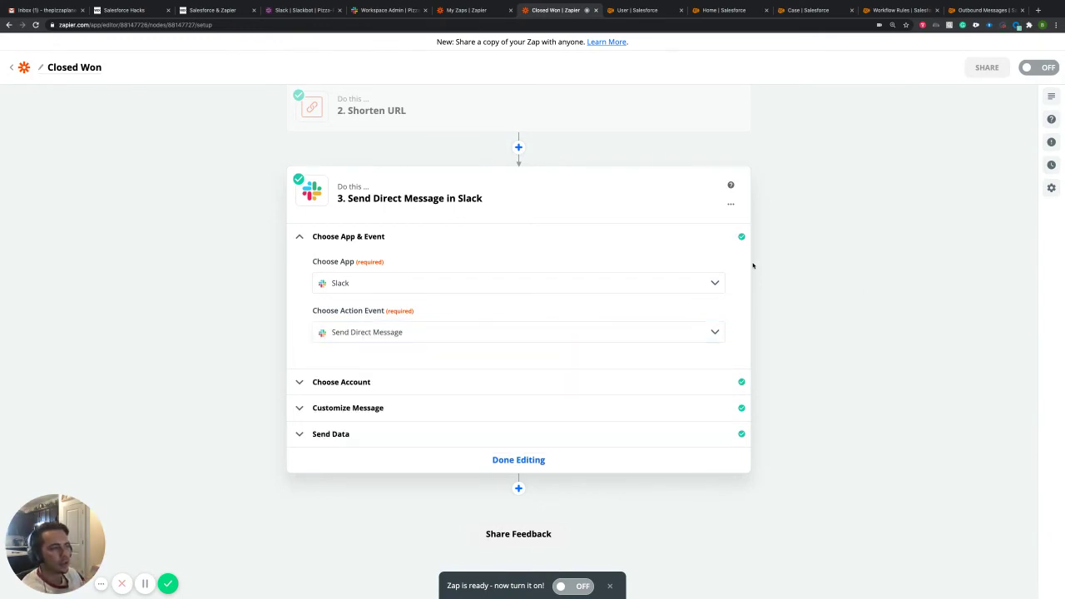
Step: Insert a Slack action step between the Shorten URL and Send Direct Message steps
{"action": "left_click", "coordinate": [519, 148]}
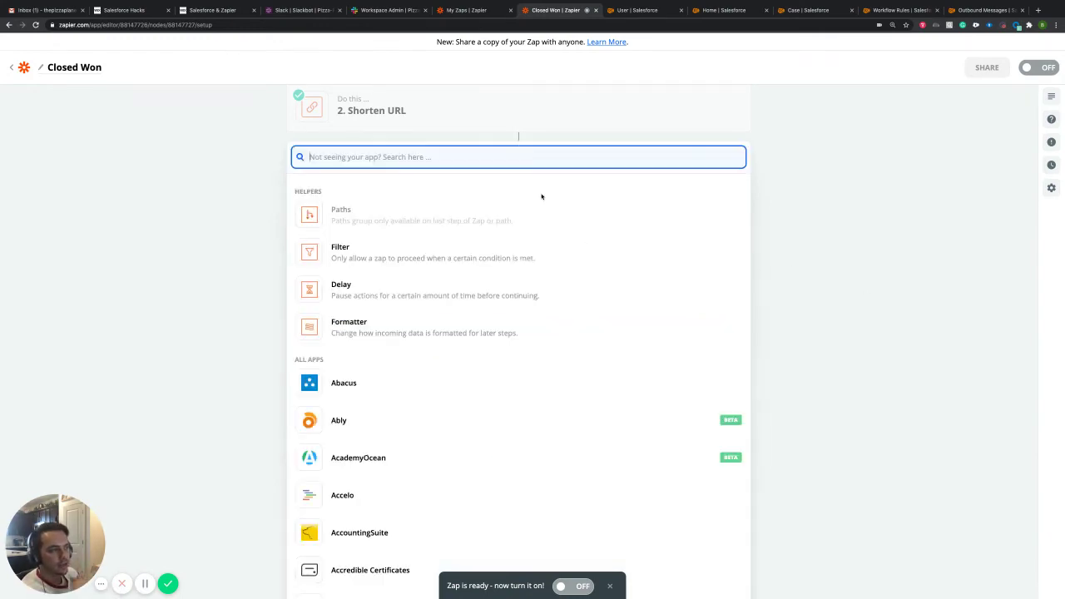
{"action": "type", "text": "salc"}
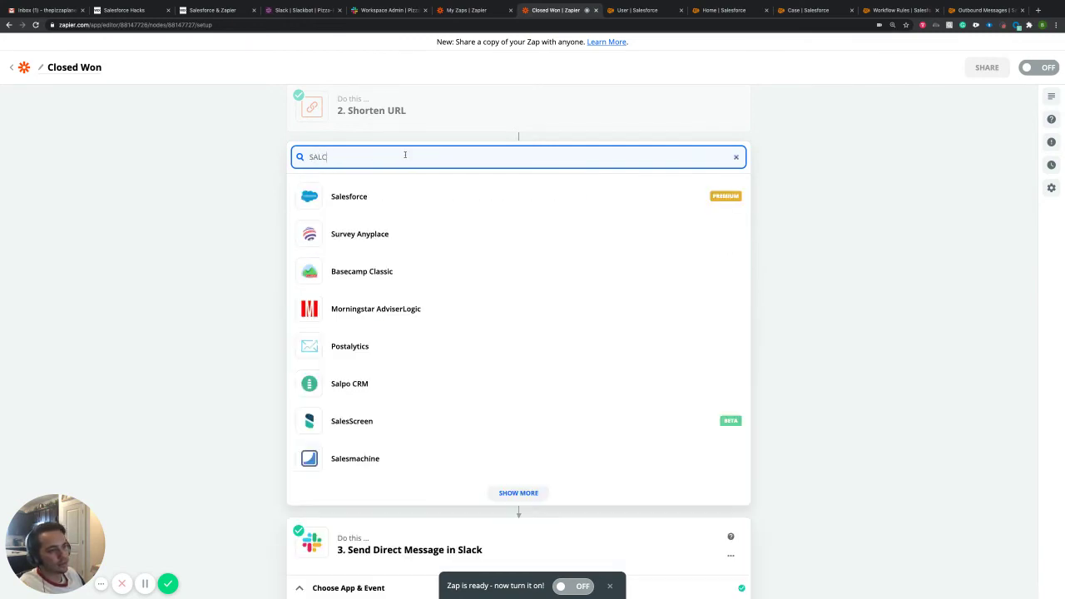
{"action": "key", "text": "BackSpace"}
{"action": "key", "text": "BackSpace"}
{"action": "key", "text": "BackSpace"}
{"action": "type", "text": "sl"}
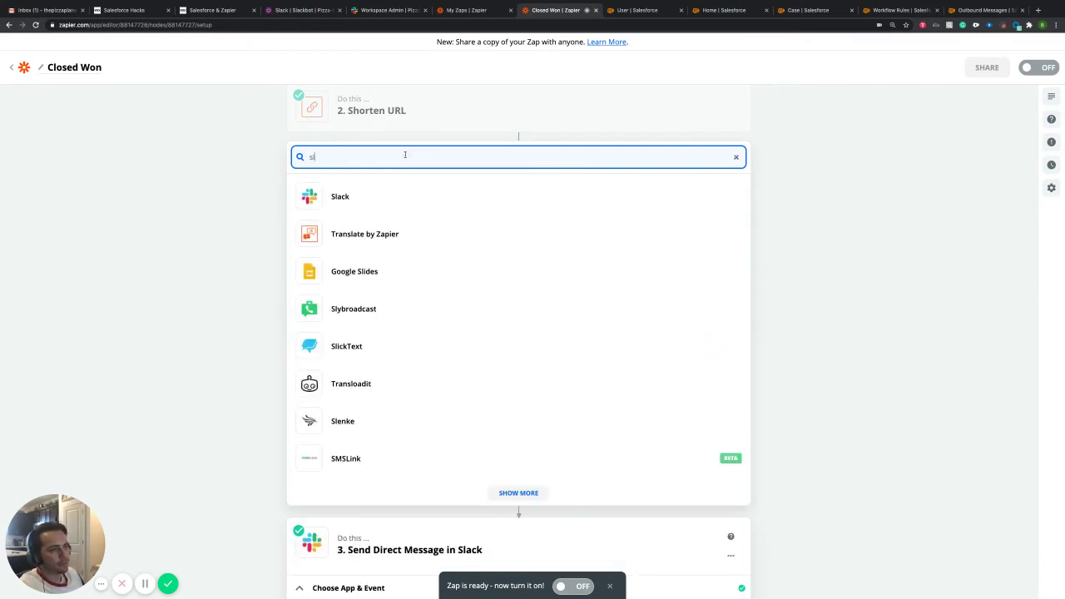
{"action": "left_click", "coordinate": [388, 198]}
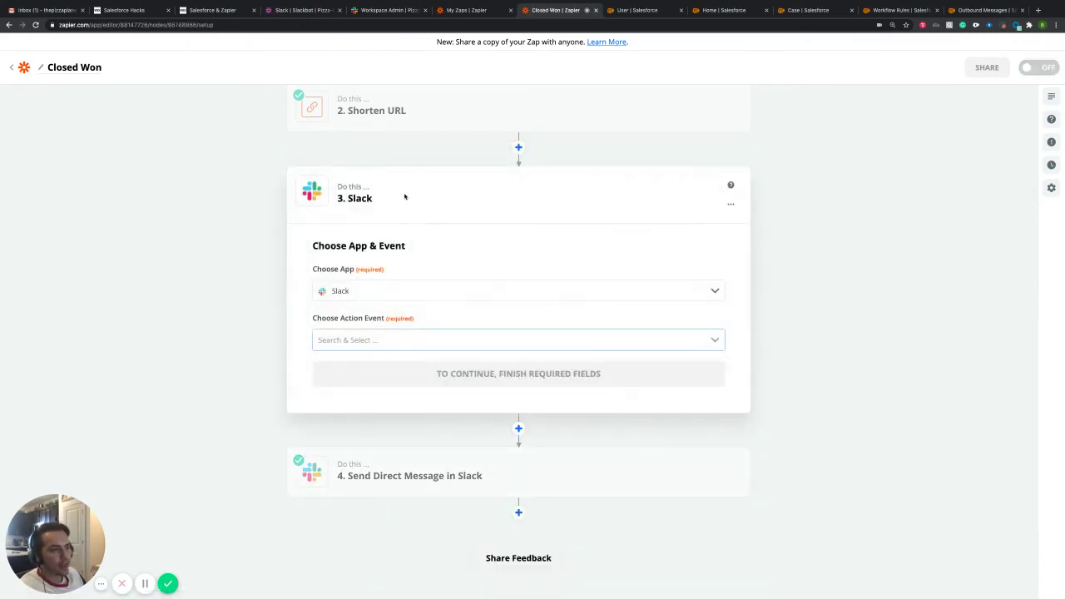
Step: Set the new Slack step's action event to Find User by Email and continue to the account selection
{"action": "left_click", "coordinate": [416, 290]}
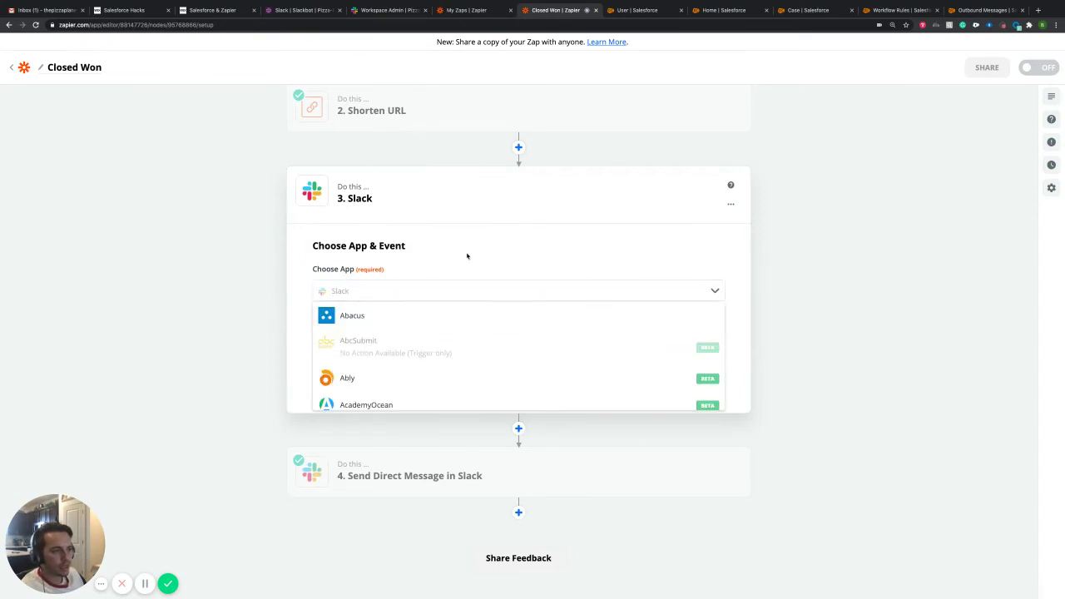
{"action": "left_click", "coordinate": [372, 339]}
{"action": "type", "text": "find"}
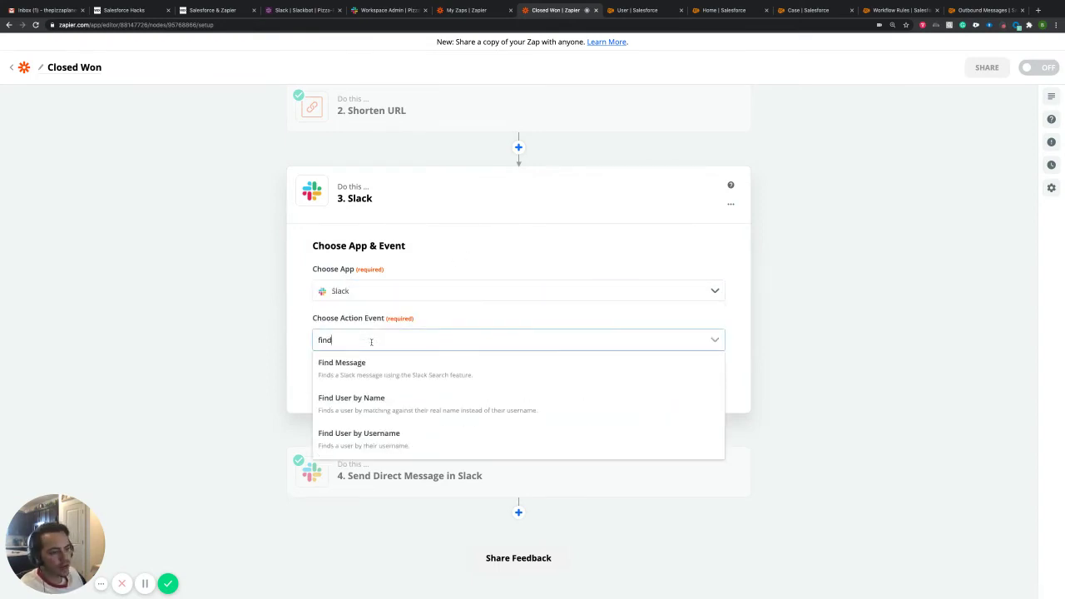
{"action": "scroll", "coordinate": [409, 409], "scroll_direction": "down", "scroll_amount": 2}
{"action": "left_click", "coordinate": [404, 409]}
{"action": "left_click", "coordinate": [409, 376]}
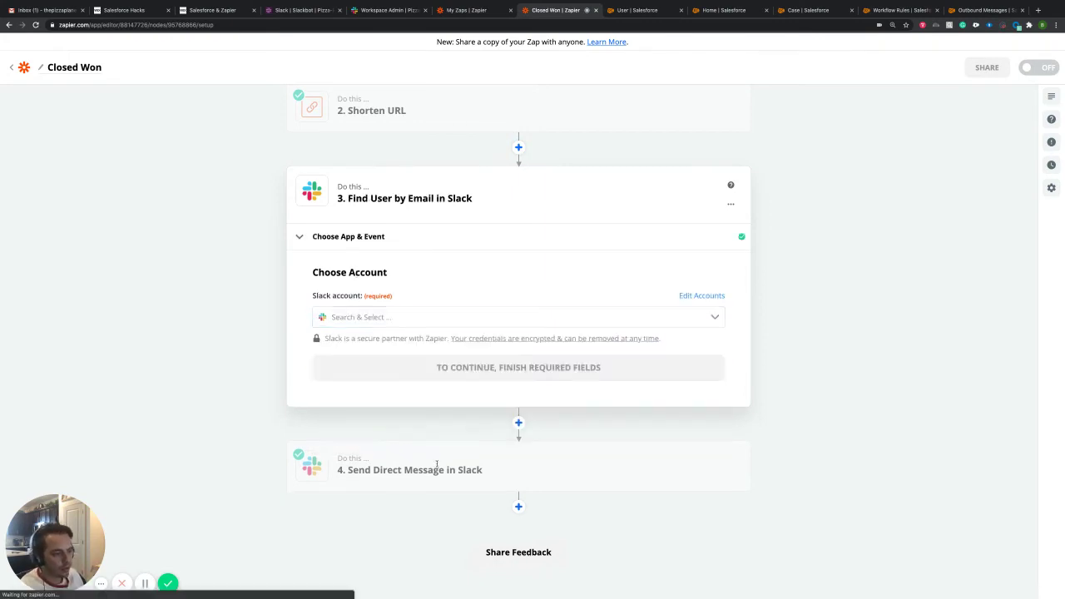
Step: Choose the Pizza-Planet Slack account for the Find User by Email step and continue to the user customization
{"action": "left_click", "coordinate": [369, 315]}
{"action": "left_click", "coordinate": [395, 351]}
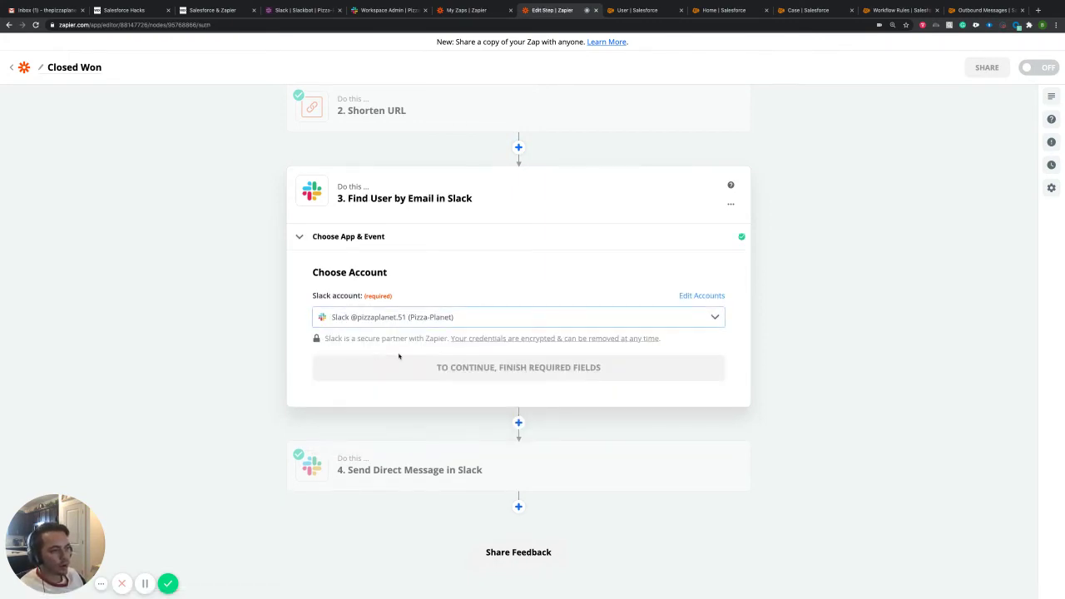
{"action": "left_click", "coordinate": [409, 371]}
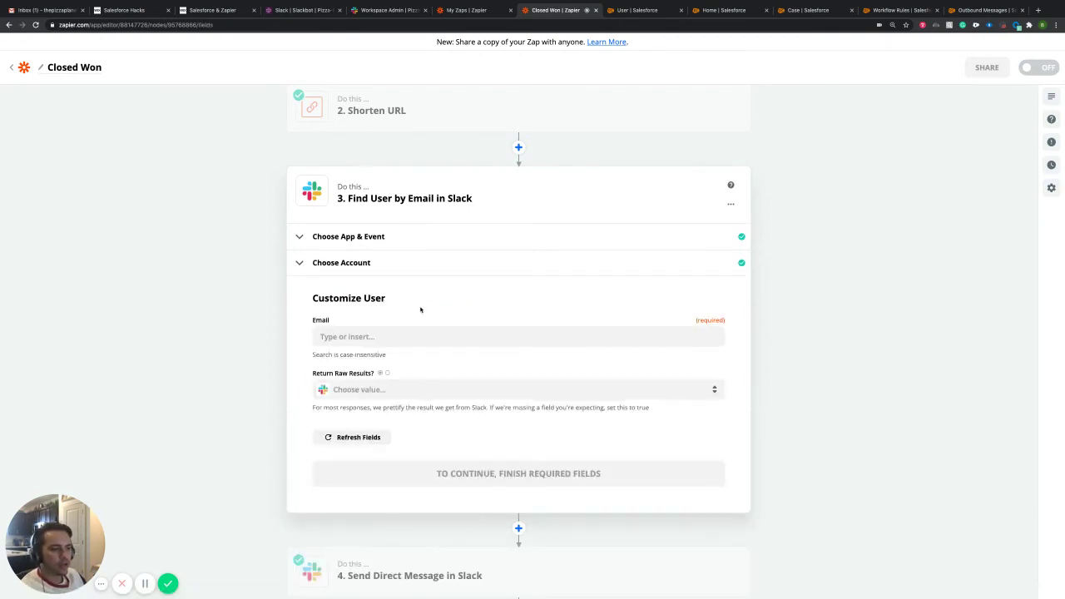
Step: Check which earlier steps offer data for the Email field, and close the list without inserting anything
{"action": "left_click", "coordinate": [370, 335]}
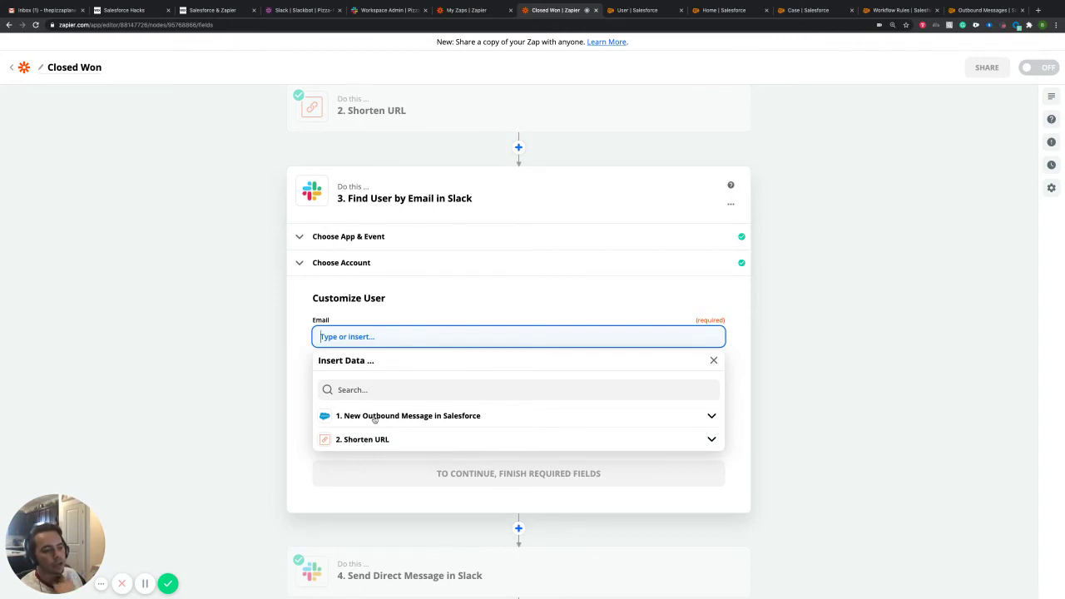
{"action": "left_click", "coordinate": [430, 305]}
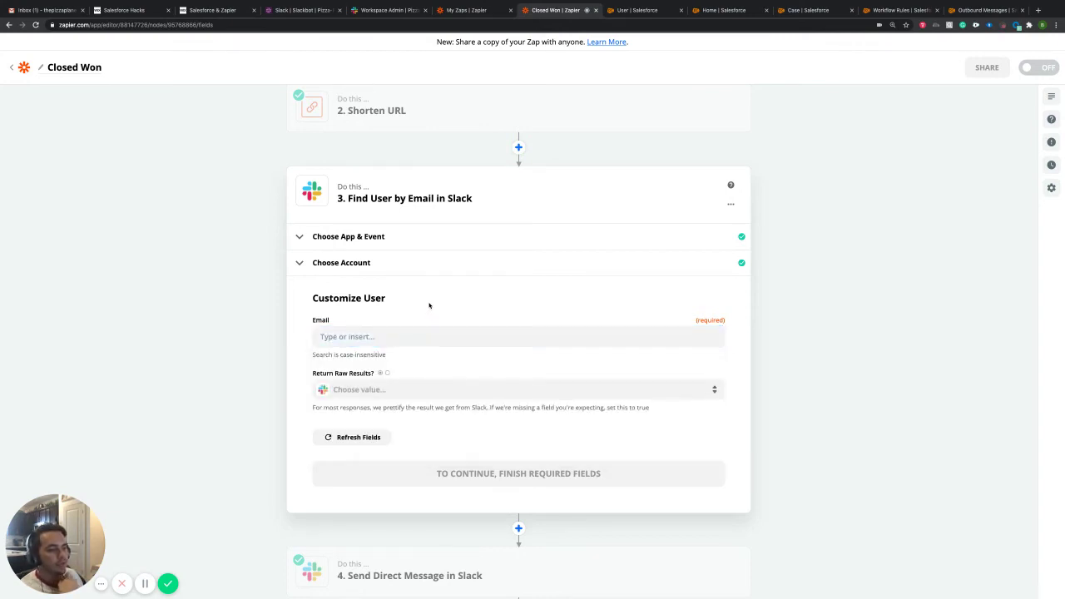
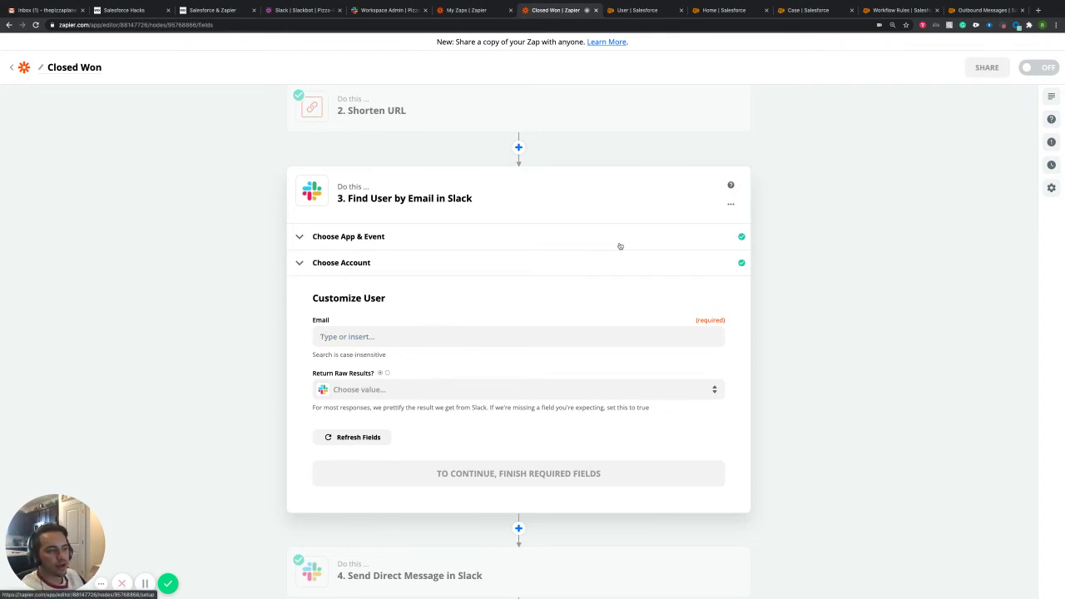
Step: Delete the Find User by Email step from the Zap and open the Send Direct Message step
{"action": "left_click", "coordinate": [728, 201]}
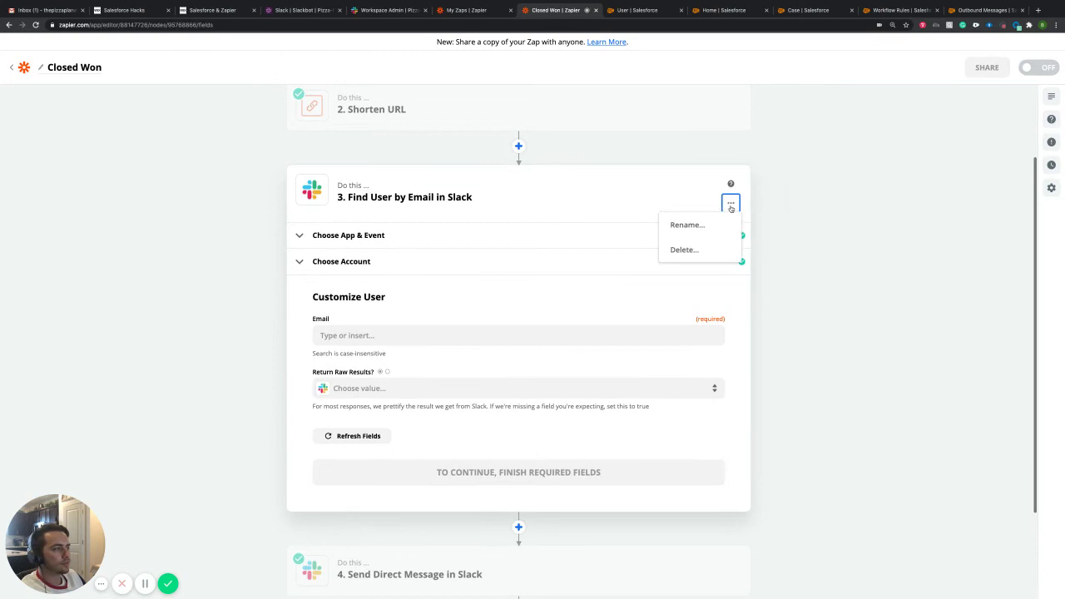
{"action": "left_click", "coordinate": [694, 251]}
{"action": "left_click", "coordinate": [661, 254]}
{"action": "left_click", "coordinate": [404, 304]}
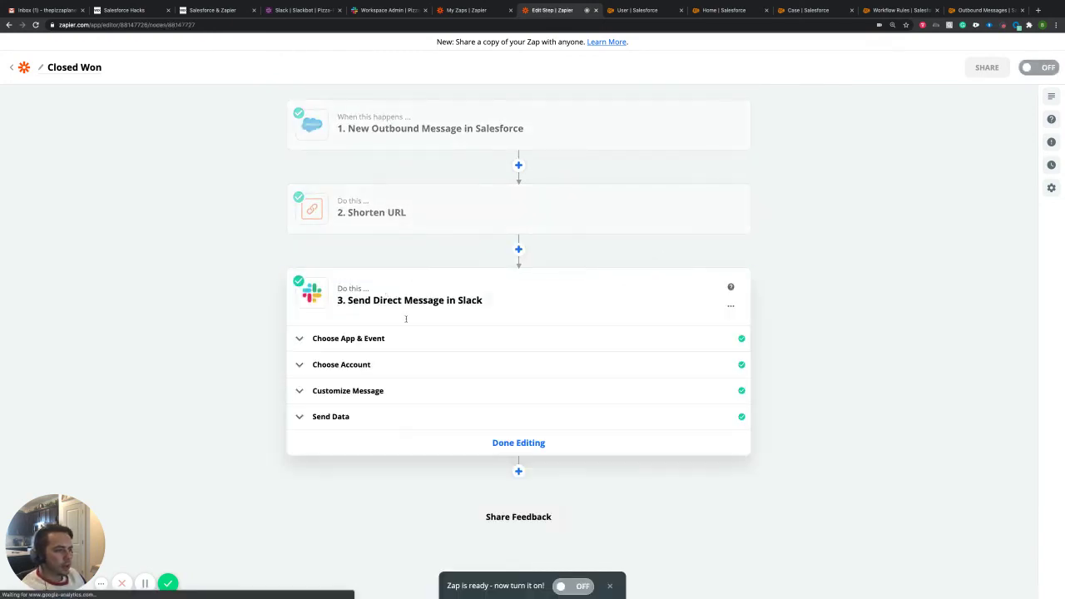
Step: Review the Send Direct Message step's app and event, its Slack account, and its message customization settings
{"action": "left_click", "coordinate": [339, 337]}
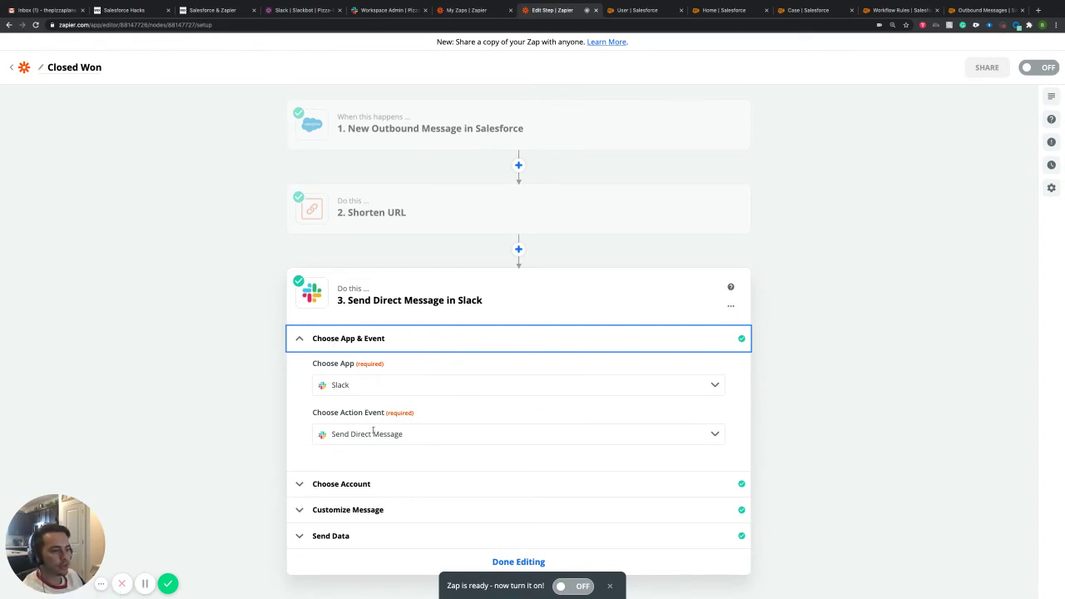
{"action": "left_click", "coordinate": [359, 337]}
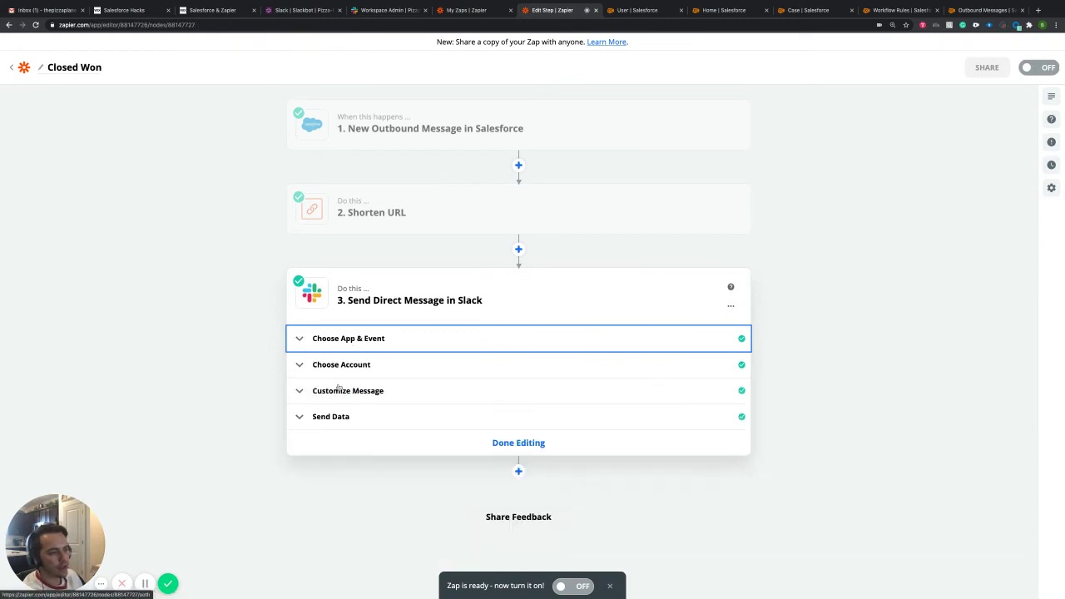
{"action": "left_click", "coordinate": [338, 369]}
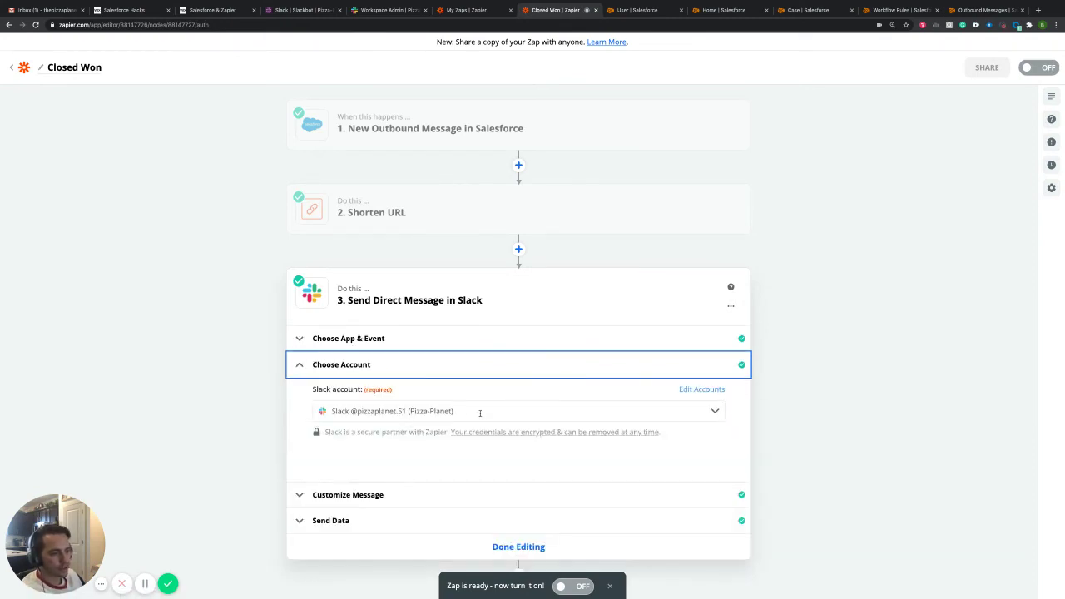
{"action": "left_click", "coordinate": [349, 370]}
{"action": "left_click", "coordinate": [347, 393]}
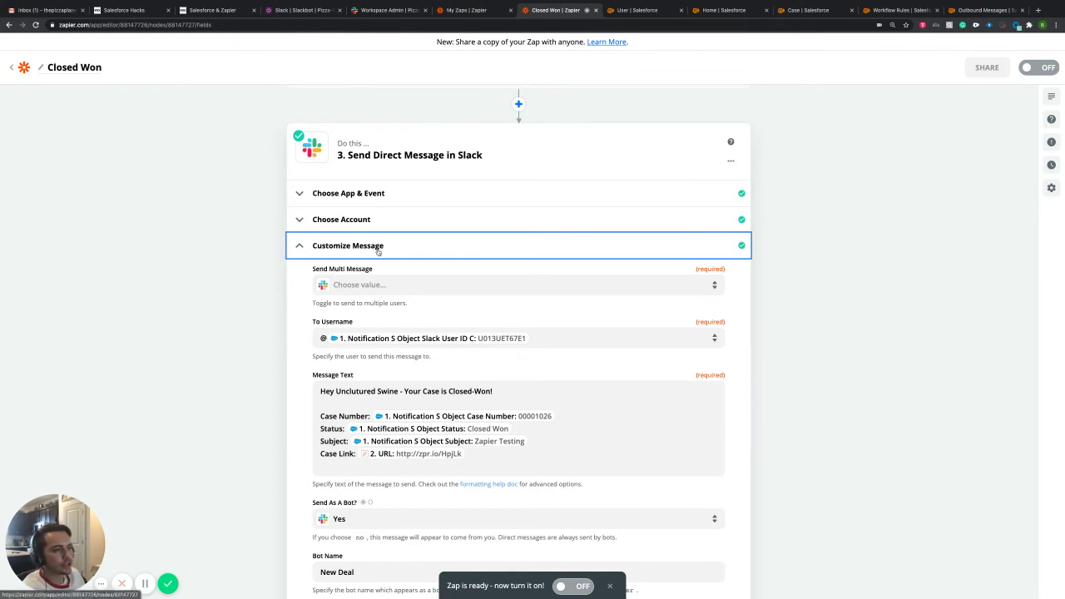
{"action": "scroll", "coordinate": [479, 337], "scroll_direction": "down", "scroll_amount": 1}
{"action": "scroll", "coordinate": [479, 336], "scroll_direction": "down", "scroll_amount": 1}
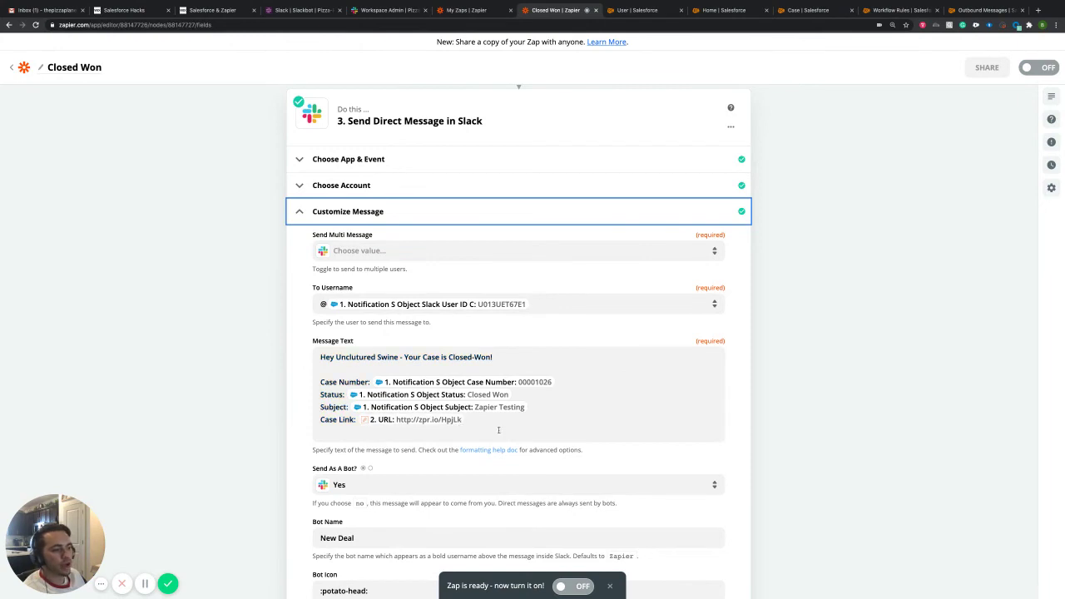
Step: Switch to Slack, examine the New Deal message in the Slackbot conversation, and return to the Closed Won Zap in Zapier
{"action": "left_click", "coordinate": [304, 10]}
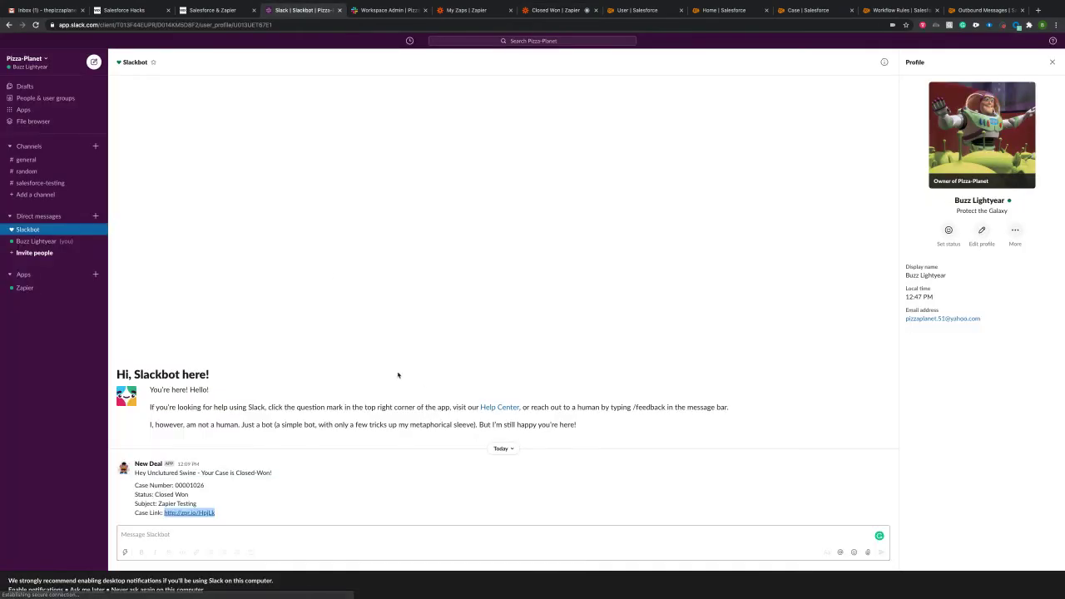
{"action": "left_click_drag", "start_coordinate": [243, 516], "coordinate": [135, 473]}
{"action": "left_click", "coordinate": [177, 539]}
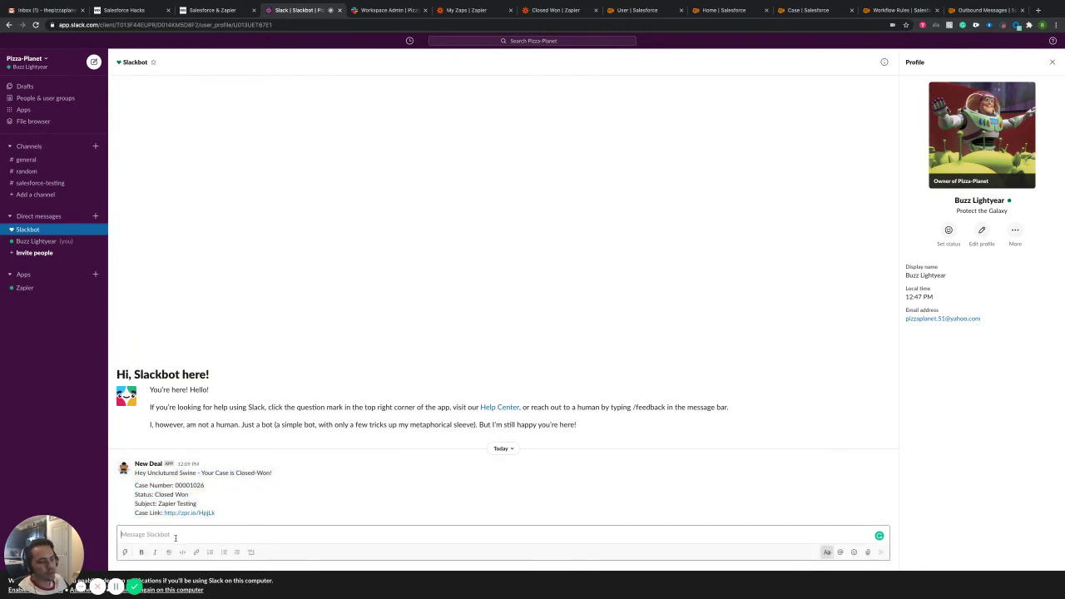
{"action": "left_click_drag", "start_coordinate": [216, 514], "coordinate": [135, 473]}
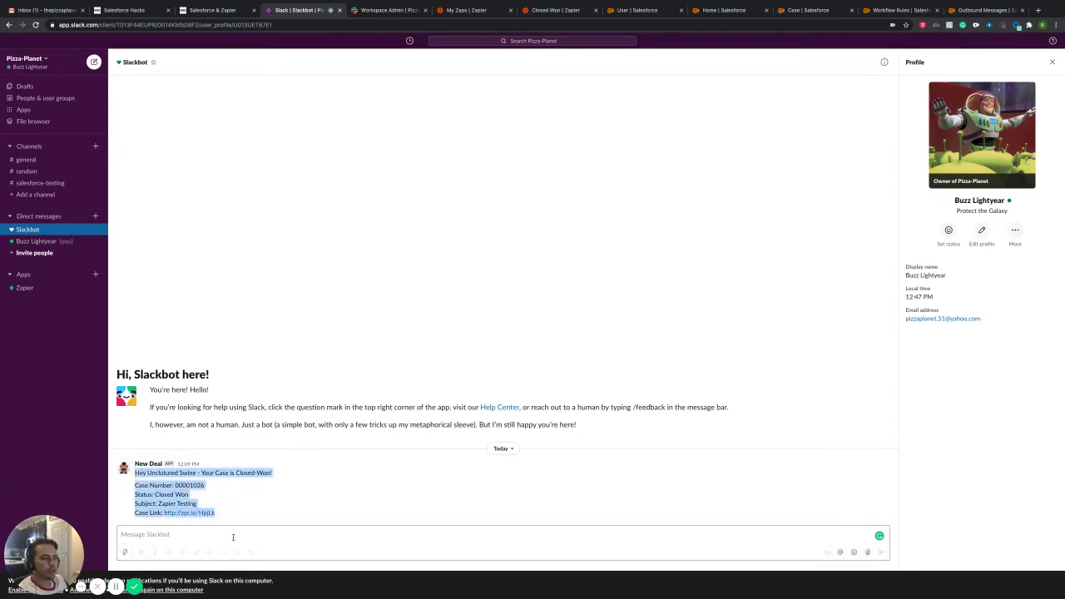
{"action": "left_click", "coordinate": [387, 10]}
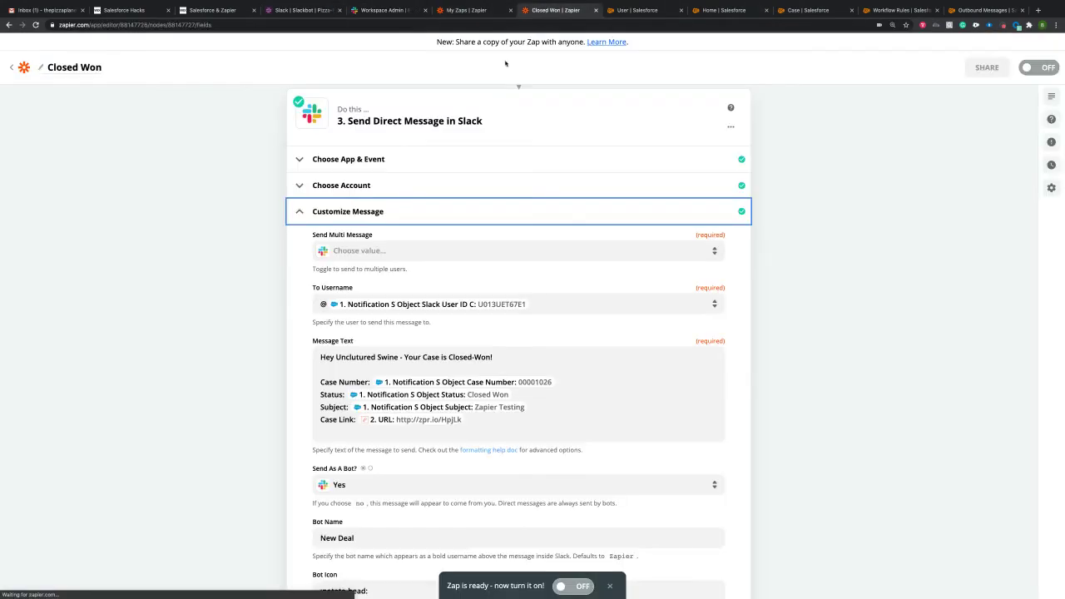
{"action": "left_click", "coordinate": [553, 10]}
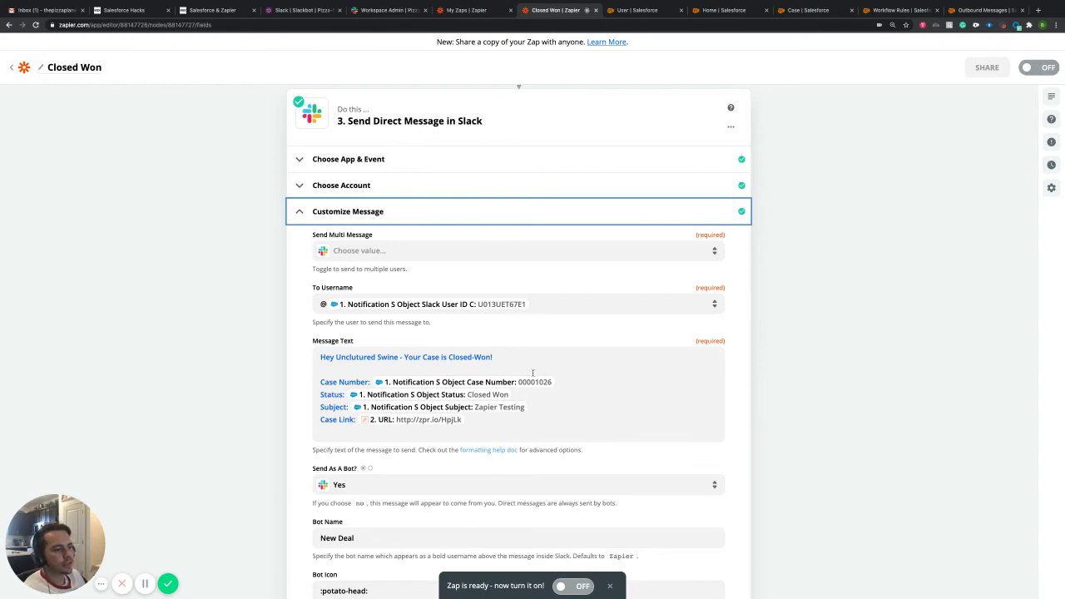
Step: Add the label "case number:" at the end of the Case Number line in the Message Text
{"action": "left_click", "coordinate": [595, 376]}
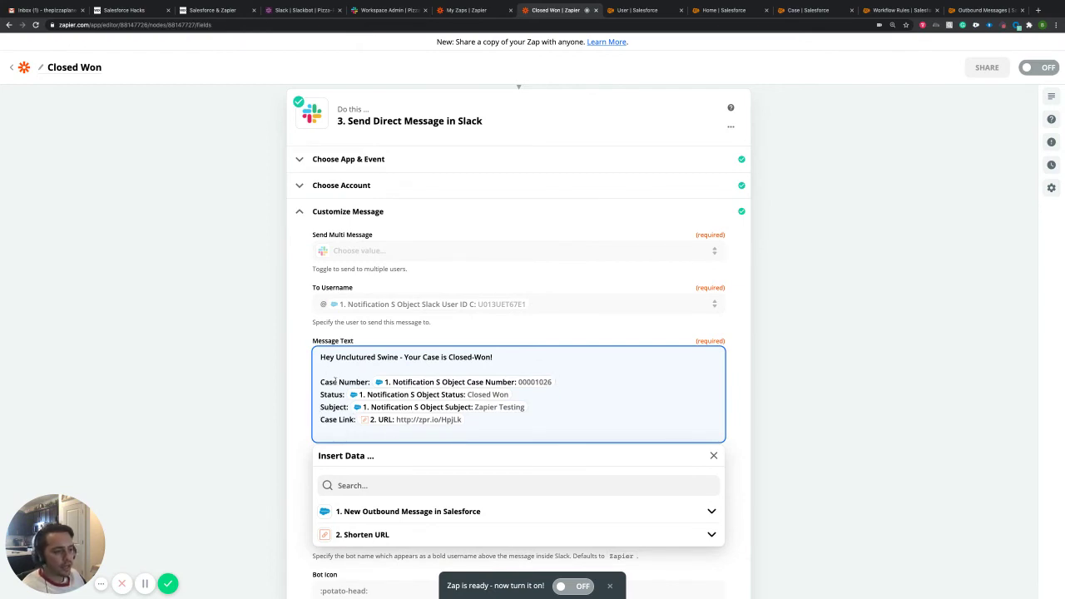
{"action": "left_click", "coordinate": [593, 383]}
{"action": "type", "text": "case nuy"}
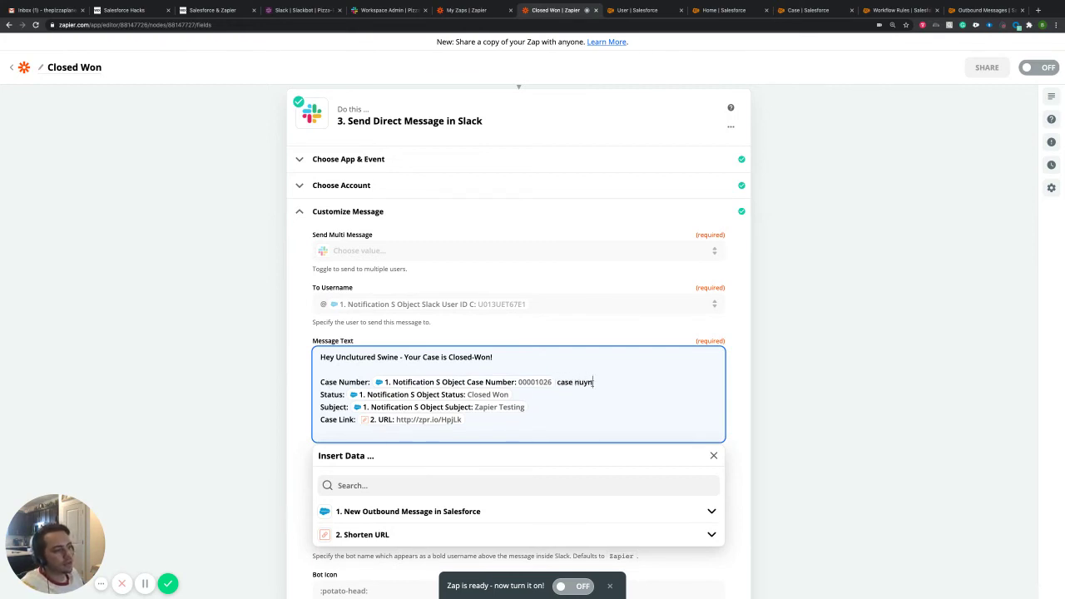
{"action": "key", "text": "BackSpace"}
{"action": "type", "text": "mber:"}
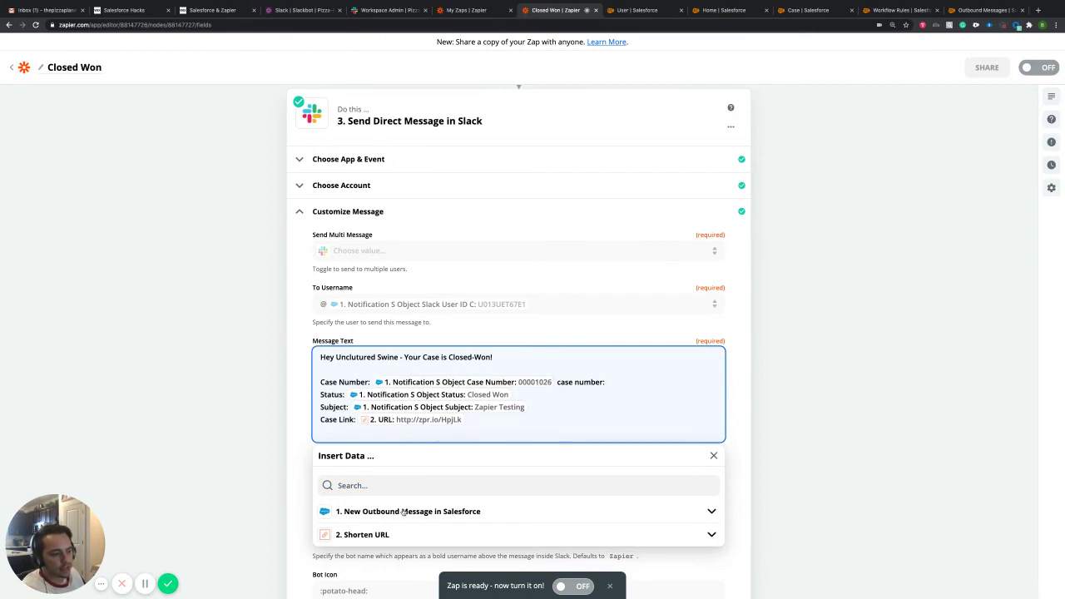
Step: Search the insertable data for "case number" and insert Notification S Object Case Number after the new label
{"action": "left_click", "coordinate": [405, 512]}
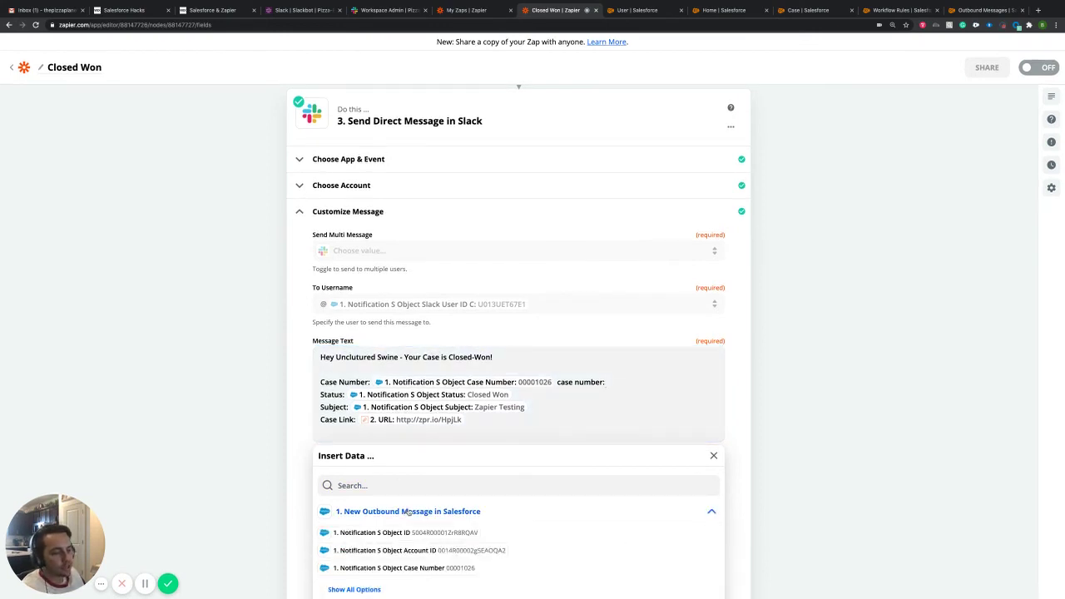
{"action": "scroll", "coordinate": [405, 512], "scroll_direction": "down", "scroll_amount": 1}
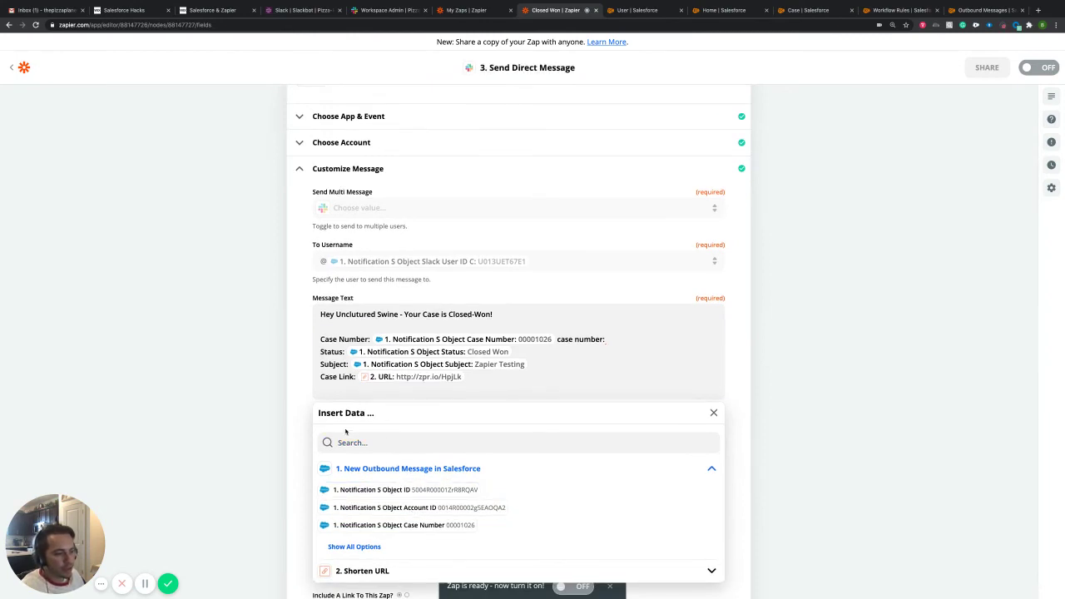
{"action": "left_click", "coordinate": [709, 470]}
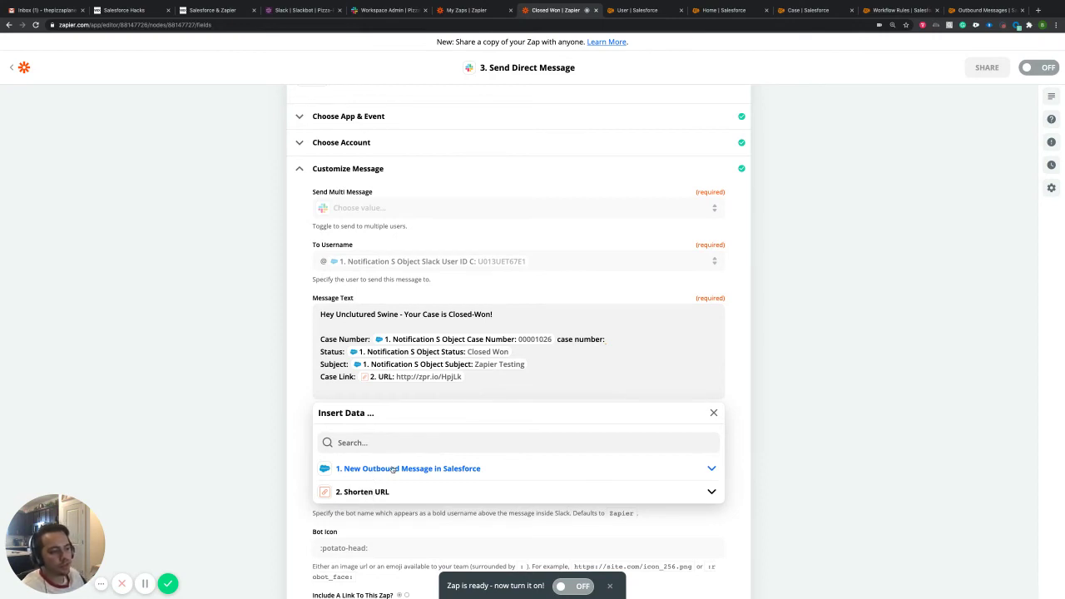
{"action": "left_click", "coordinate": [394, 470]}
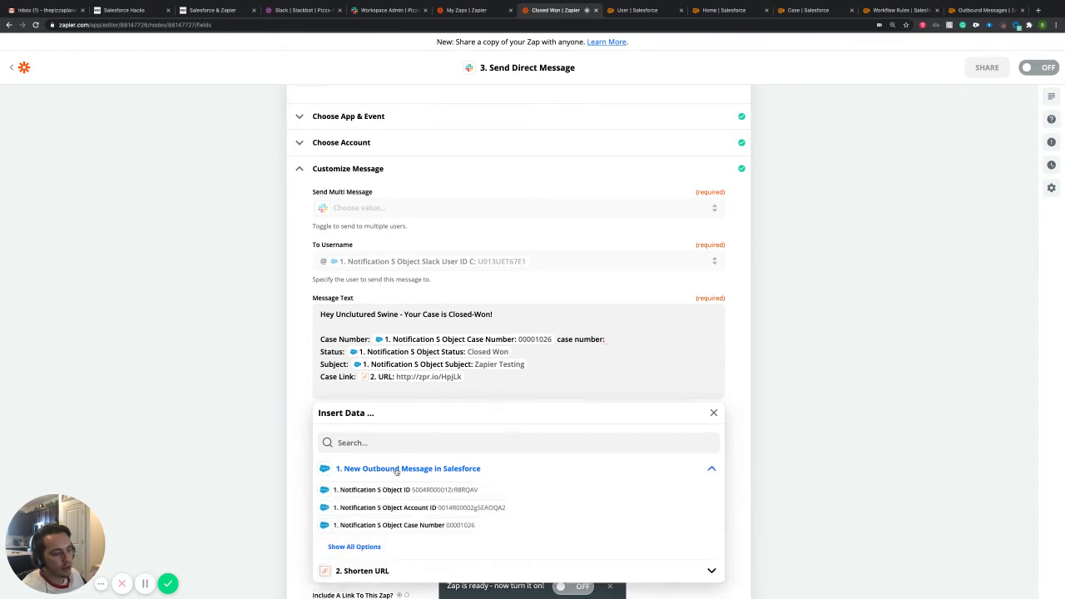
{"action": "left_click", "coordinate": [385, 446]}
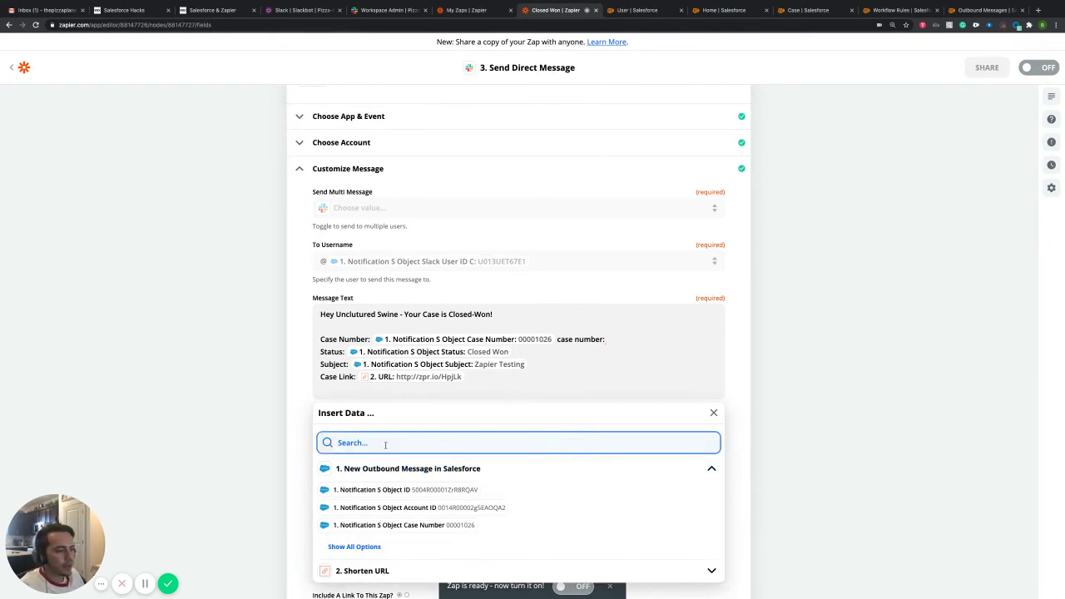
{"action": "type", "text": "sa"}
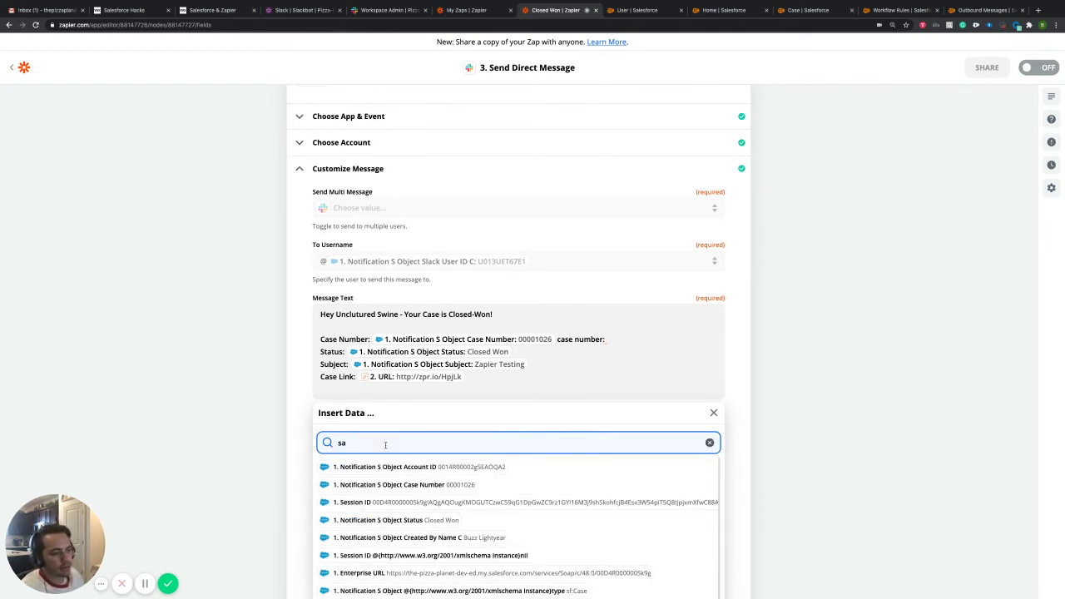
{"action": "key", "text": "BackSpace"}
{"action": "key", "text": "BackSpace"}
{"action": "type", "text": "case number"}
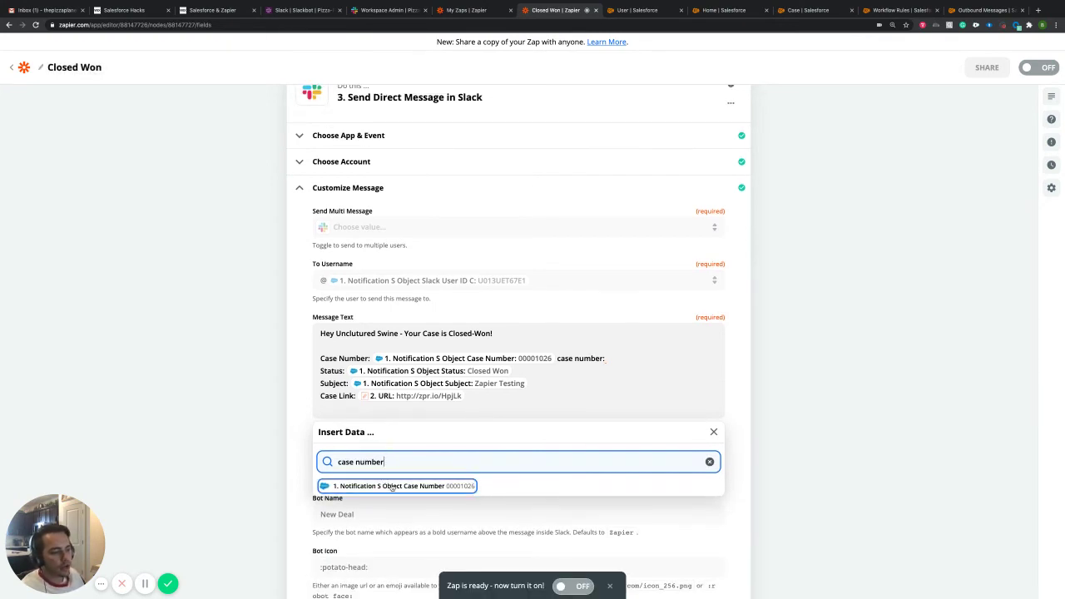
{"action": "left_click", "coordinate": [392, 488]}
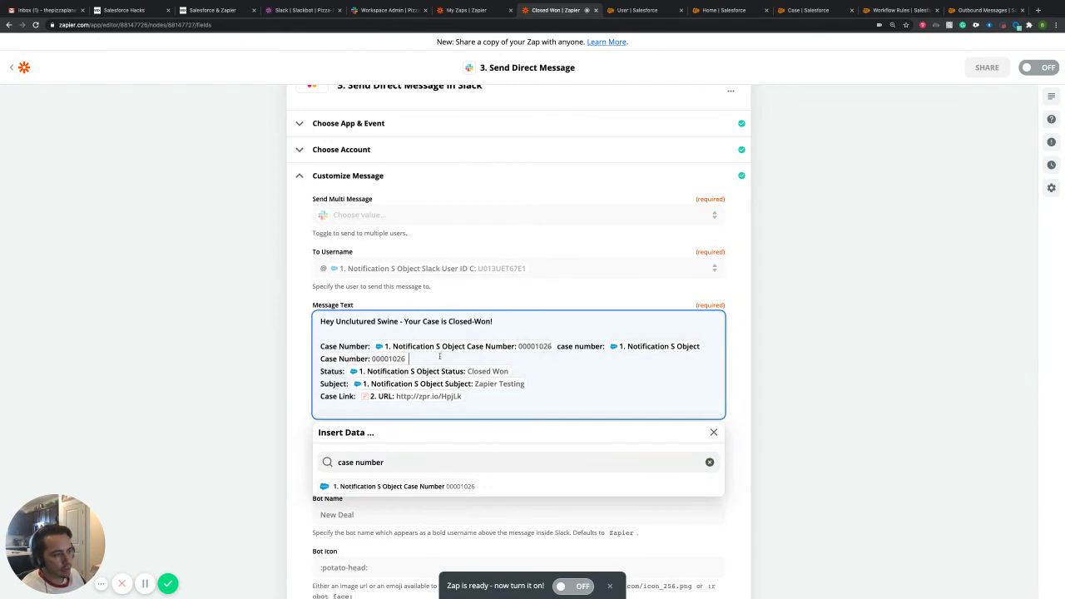
Step: Remove the duplicate Case Number field and its "case number:" label from the Message Text, and close the data list
{"action": "key", "text": "BackSpace"}
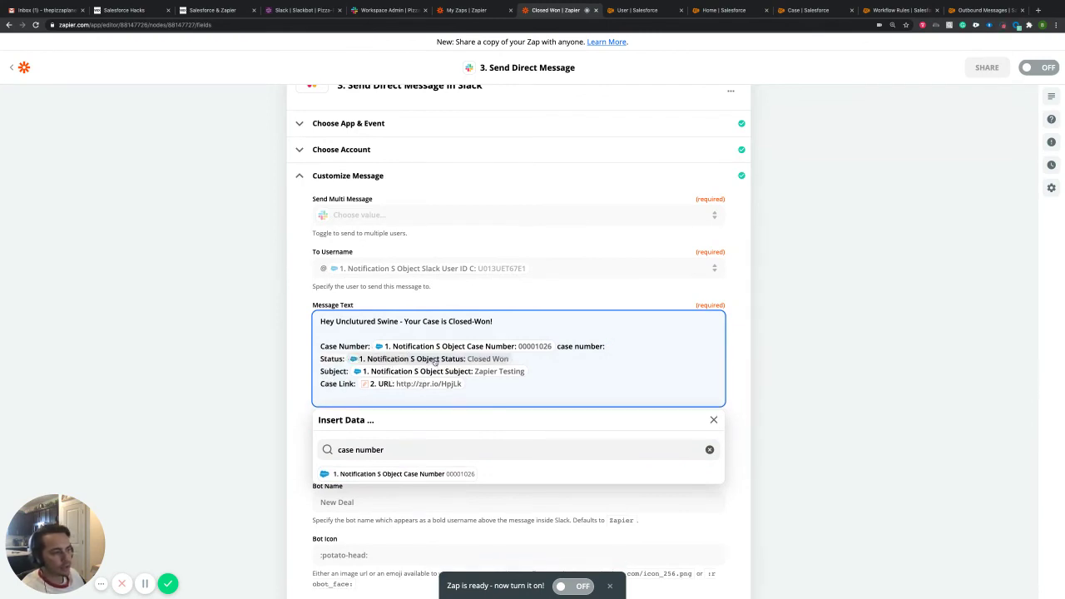
{"action": "left_click_drag", "start_coordinate": [607, 346], "coordinate": [561, 347]}
{"action": "key", "text": "BackSpace"}
{"action": "key", "text": "BackSpace"}
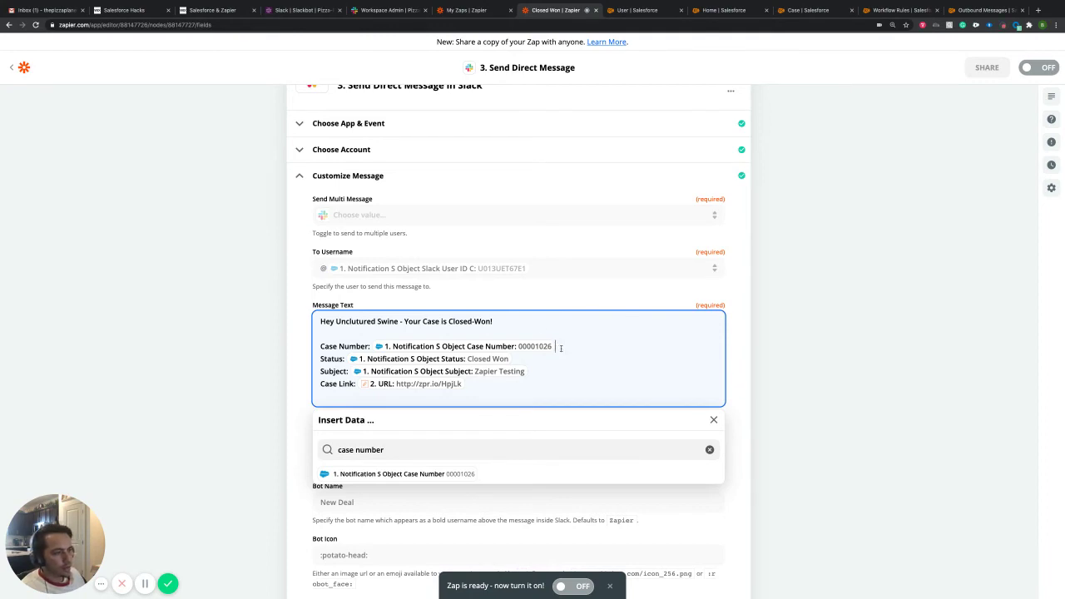
{"action": "left_click", "coordinate": [714, 420]}
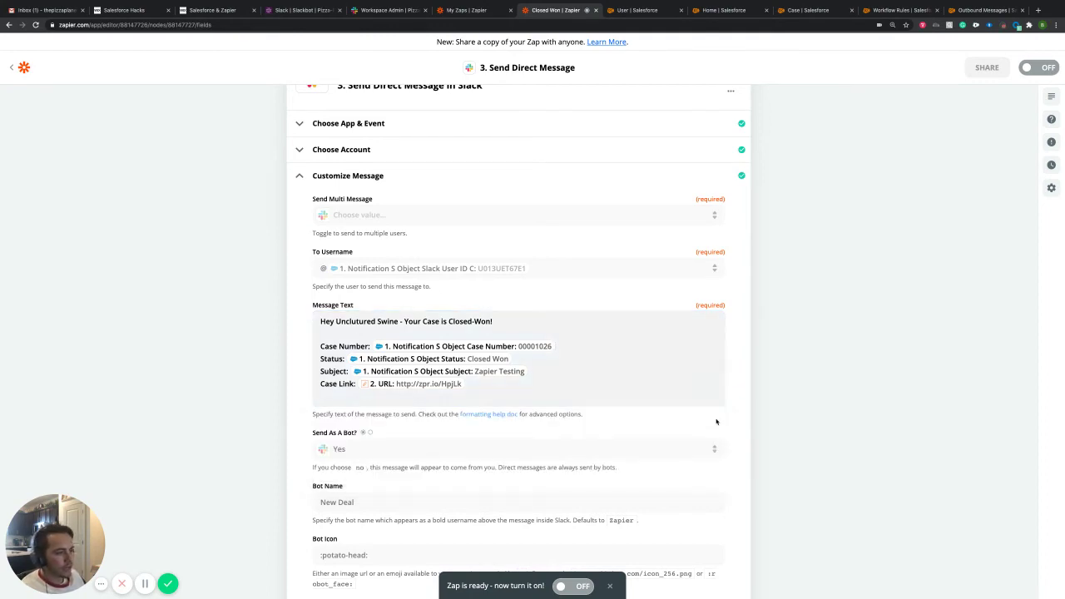
Step: Replace the shortened URL on the Case Link line with the Salesforce field Notification S Object Case Detail Link C
{"action": "left_click", "coordinate": [474, 388]}
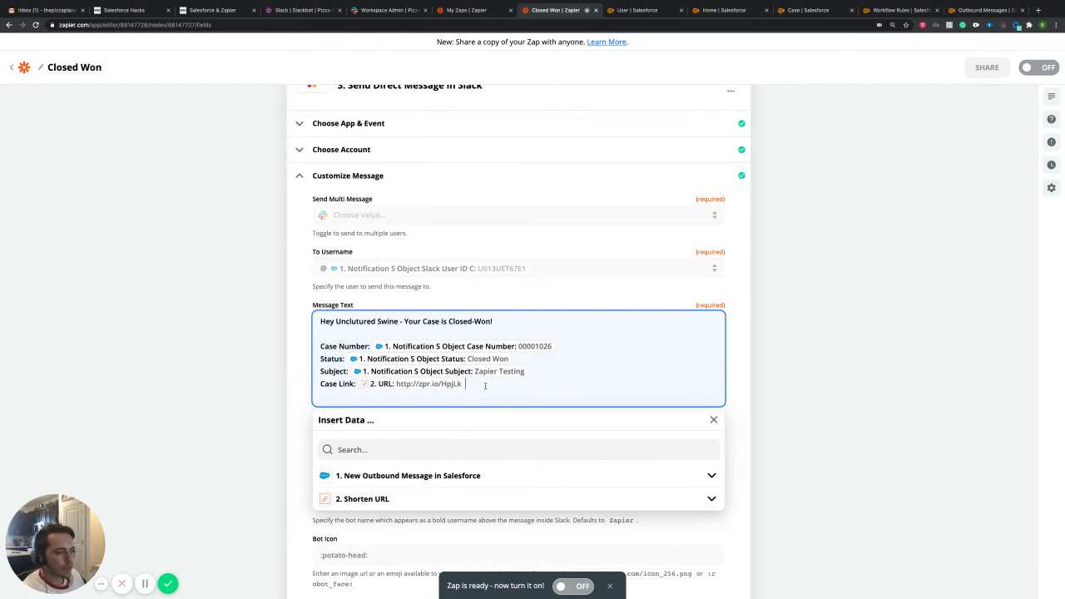
{"action": "key", "text": "BackSpace"}
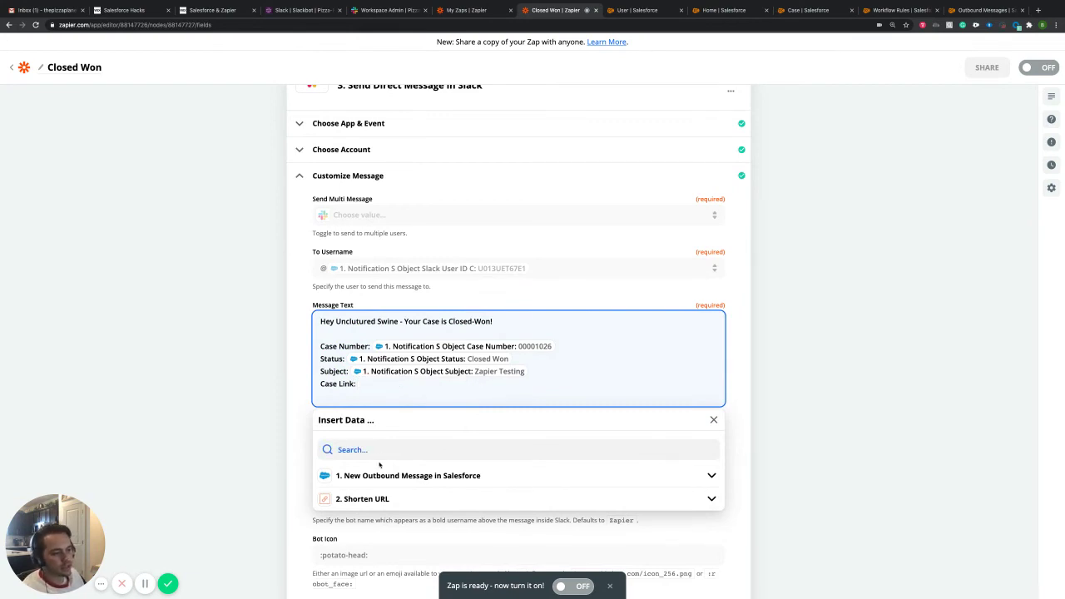
{"action": "left_click", "coordinate": [409, 476]}
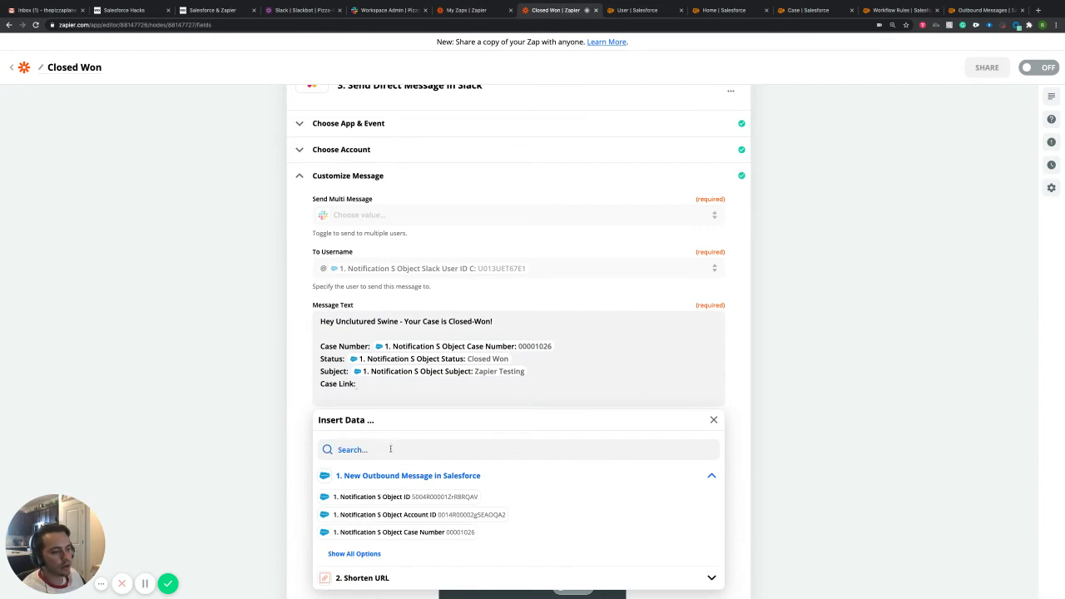
{"action": "left_click", "coordinate": [391, 449]}
{"action": "type", "text": "case de"}
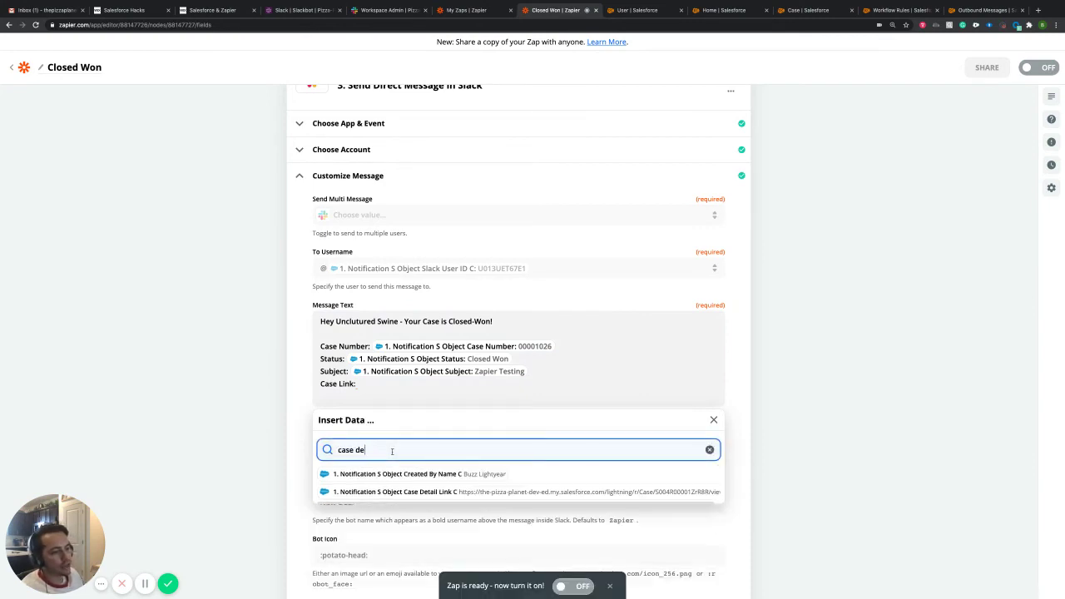
{"action": "left_click", "coordinate": [441, 492]}
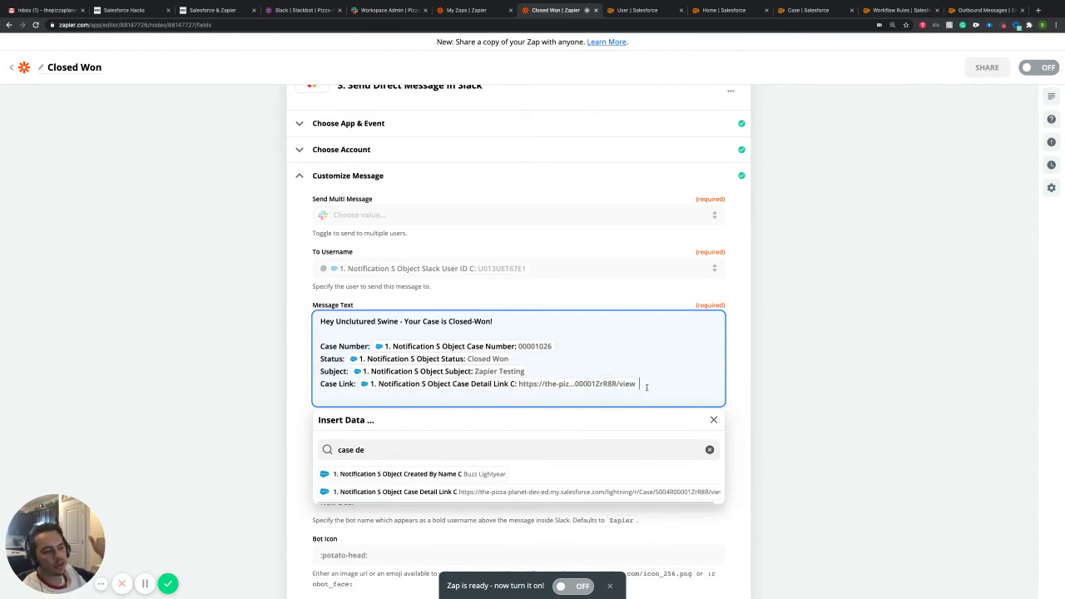
Step: Replace the Case Detail Link field on the Case Link line with the URL output of the Shorten URL step, and close the data list
{"action": "key", "text": "BackSpace"}
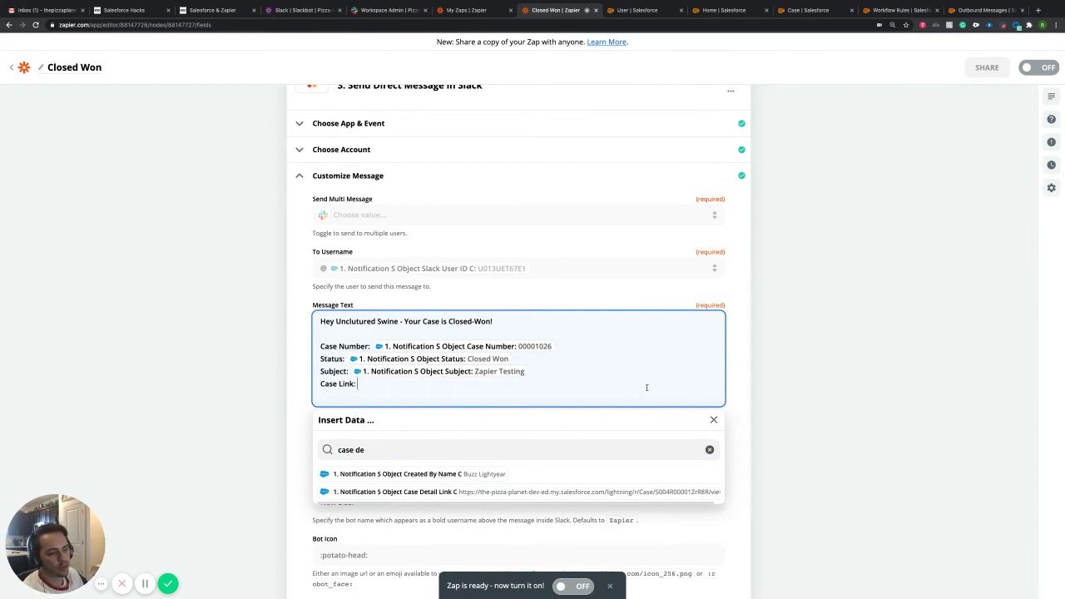
{"action": "left_click_drag", "start_coordinate": [528, 449], "coordinate": [374, 450]}
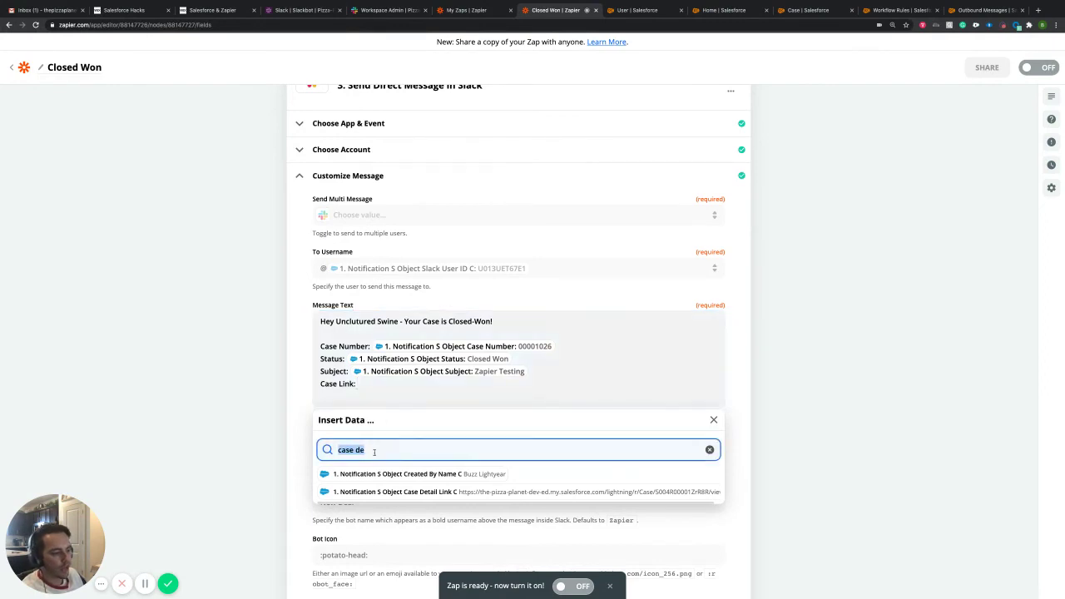
{"action": "key", "text": "BackSpace"}
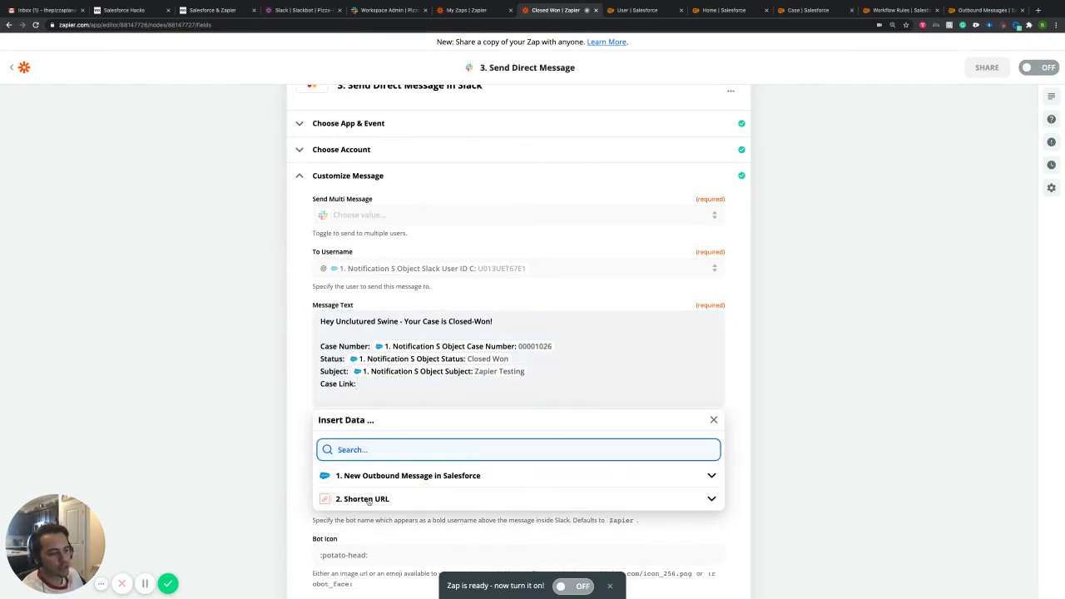
{"action": "left_click", "coordinate": [362, 499]}
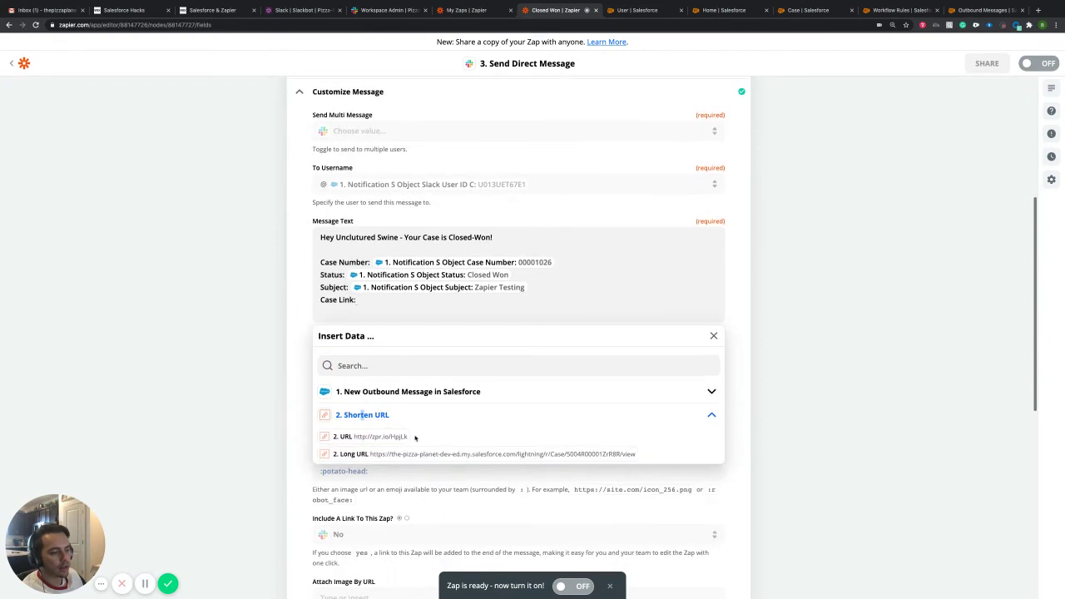
{"action": "left_click", "coordinate": [391, 437]}
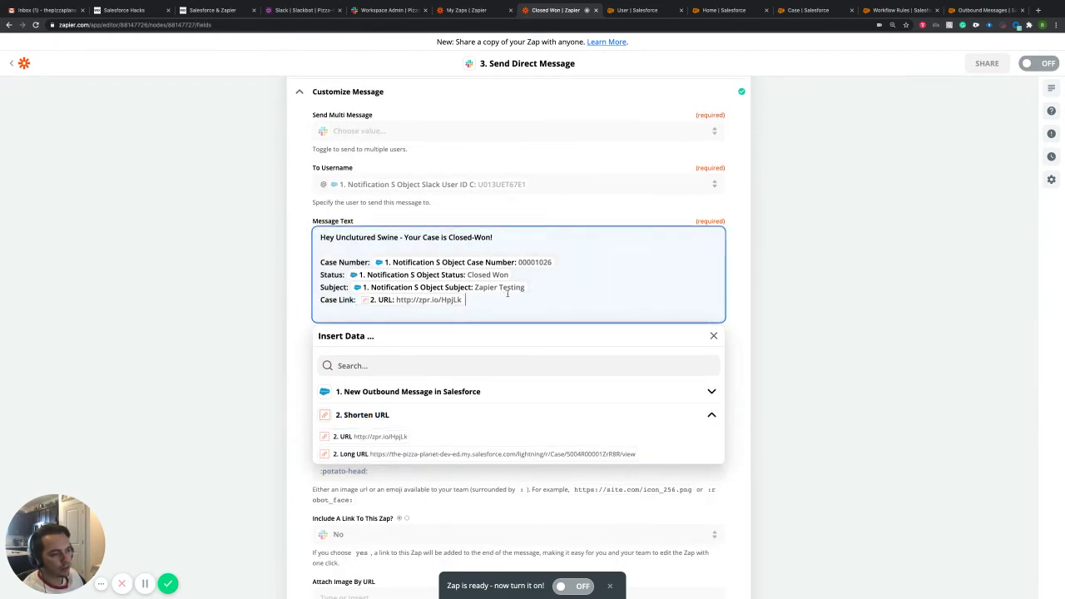
{"action": "left_click", "coordinate": [735, 325]}
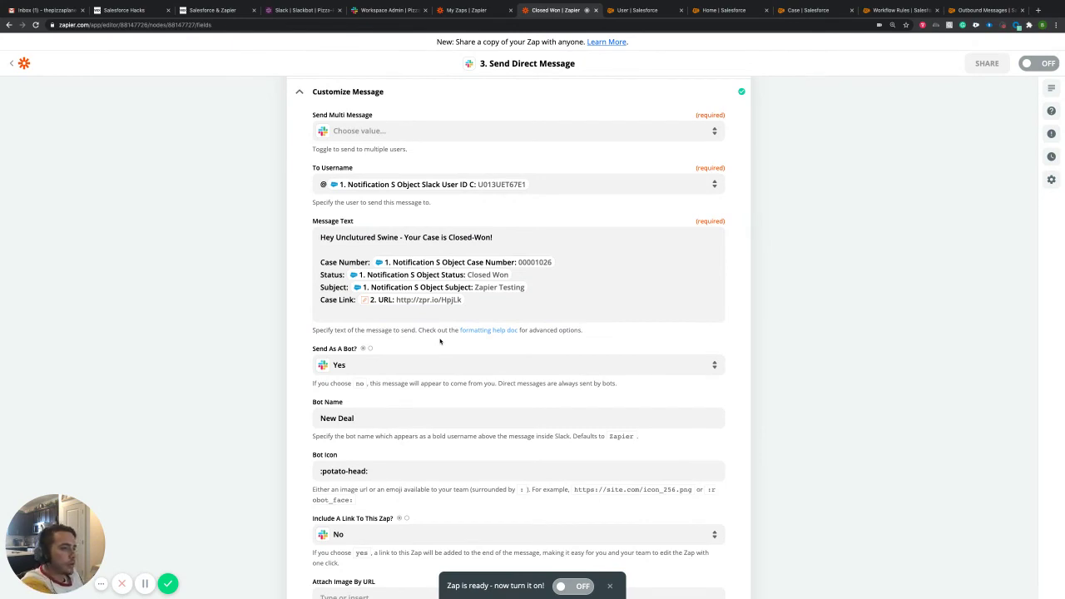
Step: Add the emoji code ":potato:" at the end of the greeting line in the Message Text
{"action": "left_click", "coordinate": [526, 235]}
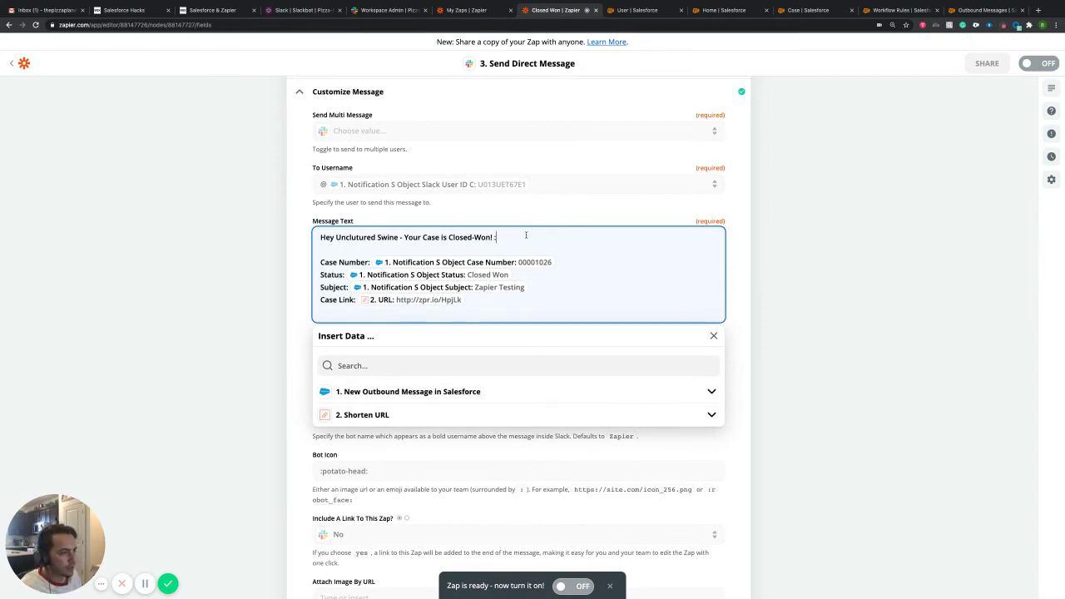
{"action": "type", "text": ":pot"}
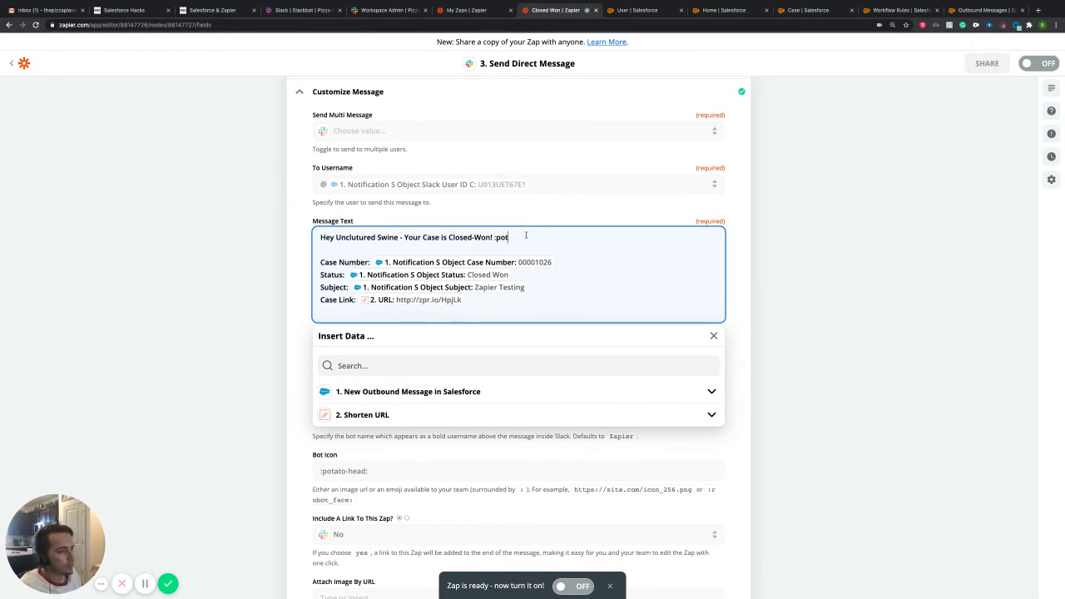
{"action": "type", "text": "ato-"}
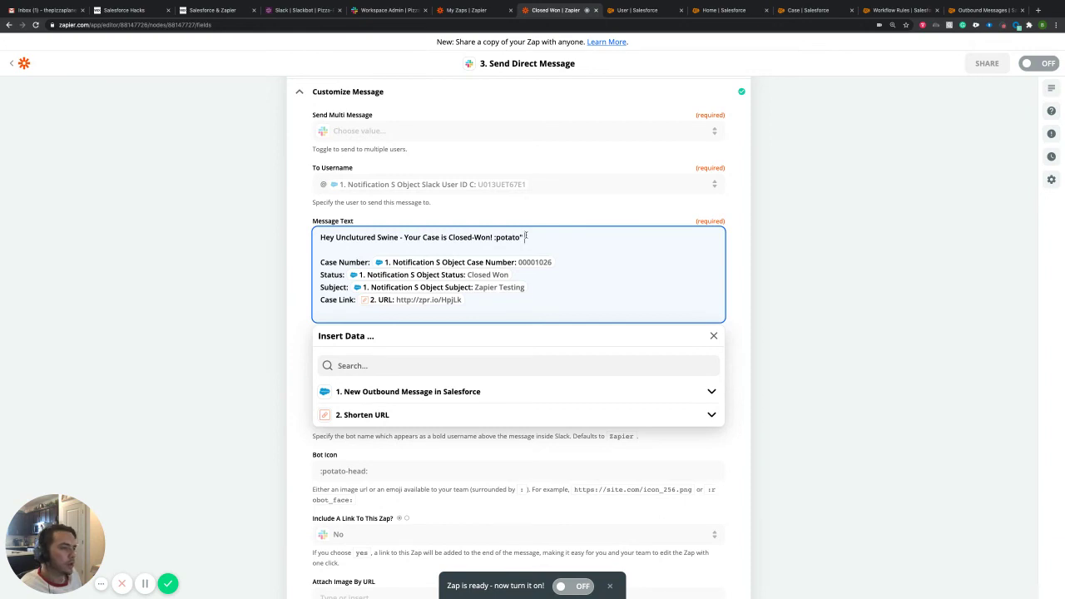
{"action": "key", "text": "BackSpace"}
{"action": "type", "text": ":"}
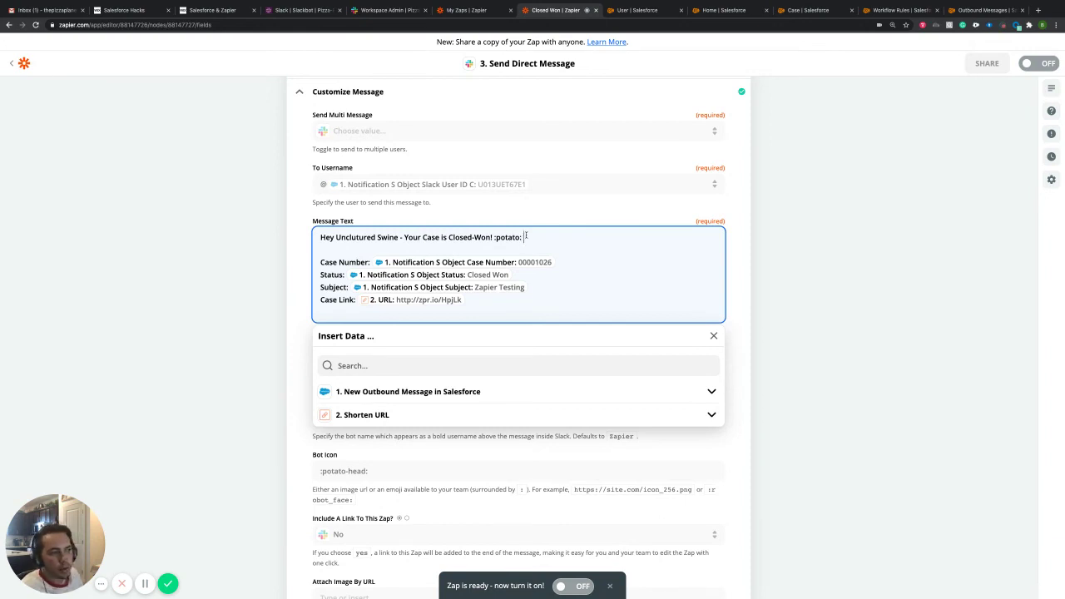
Step: Remove the ":potato:" emoji code from the greeting line
{"action": "key", "text": "shift+Left"}
{"action": "key", "text": "shift+Left"}
{"action": "key", "text": "shift+Left"}
{"action": "key", "text": "shift+Left"}
{"action": "key", "text": "shift+Left"}
{"action": "key", "text": "shift+Left"}
{"action": "key", "text": "shift+Left"}
{"action": "key", "text": "shift+Left"}
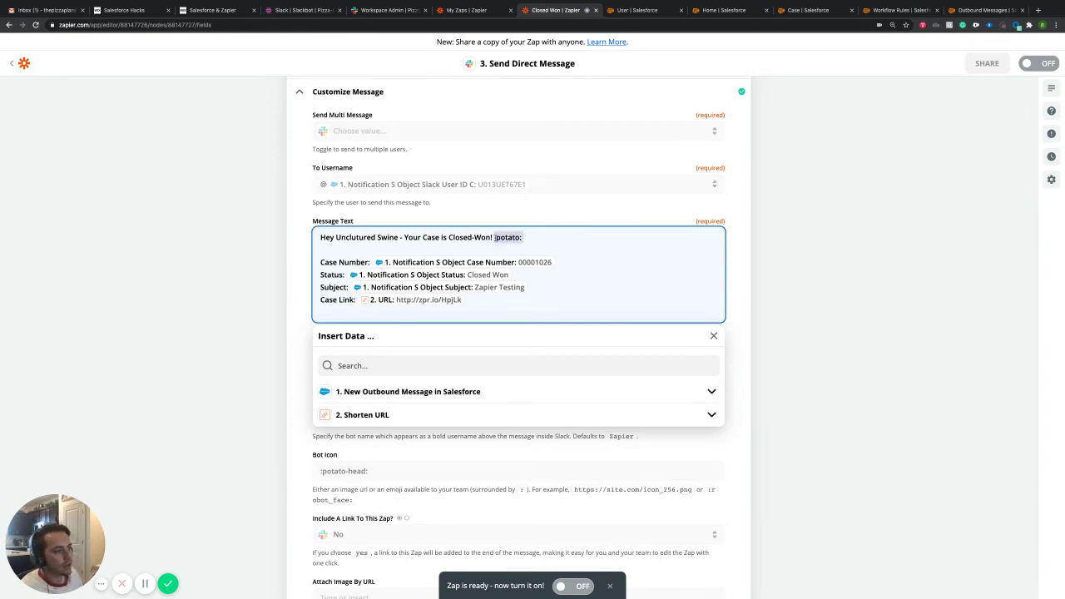
{"action": "key", "text": "BackSpace"}
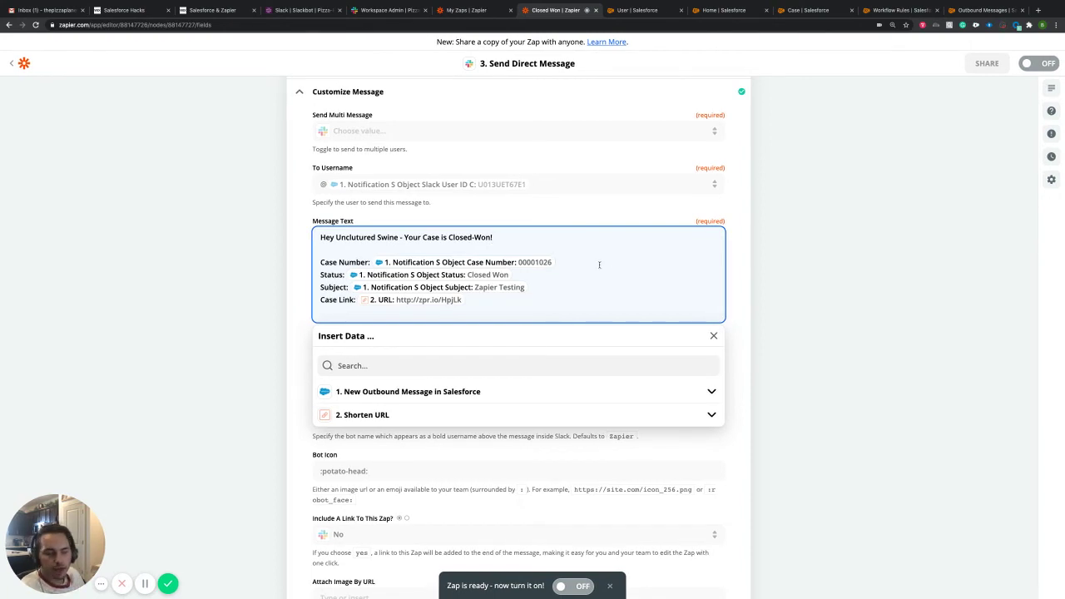
Step: Enclose the Case Number field in the Message Text in backticks for code formatting
{"action": "left_click", "coordinate": [370, 258]}
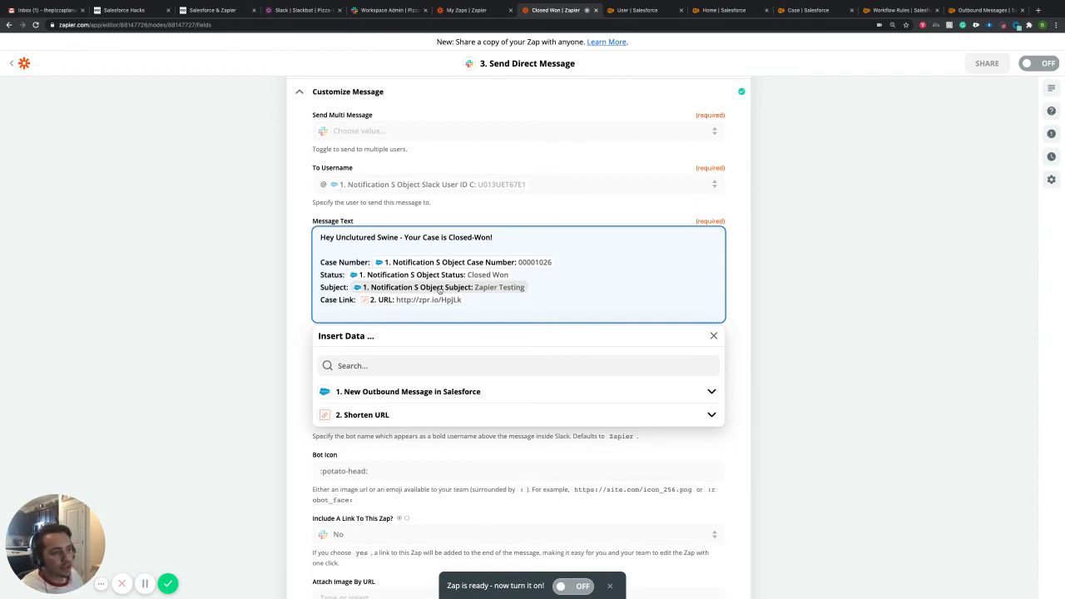
{"action": "type", "text": "`"}
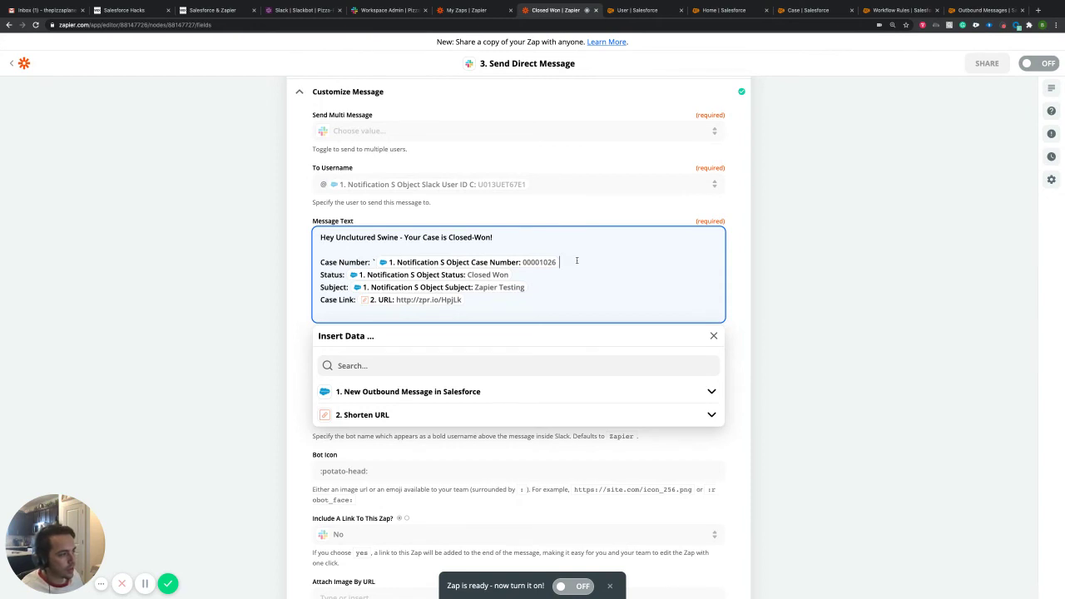
{"action": "type", "text": "`"}
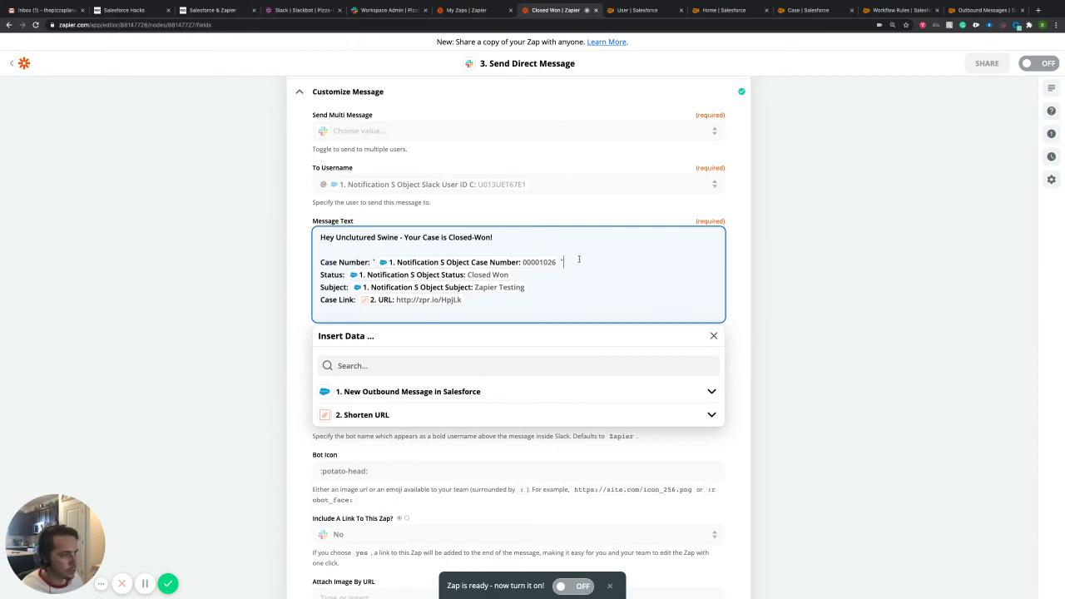
{"action": "left_click", "coordinate": [373, 259]}
{"action": "type", "text": "`"}
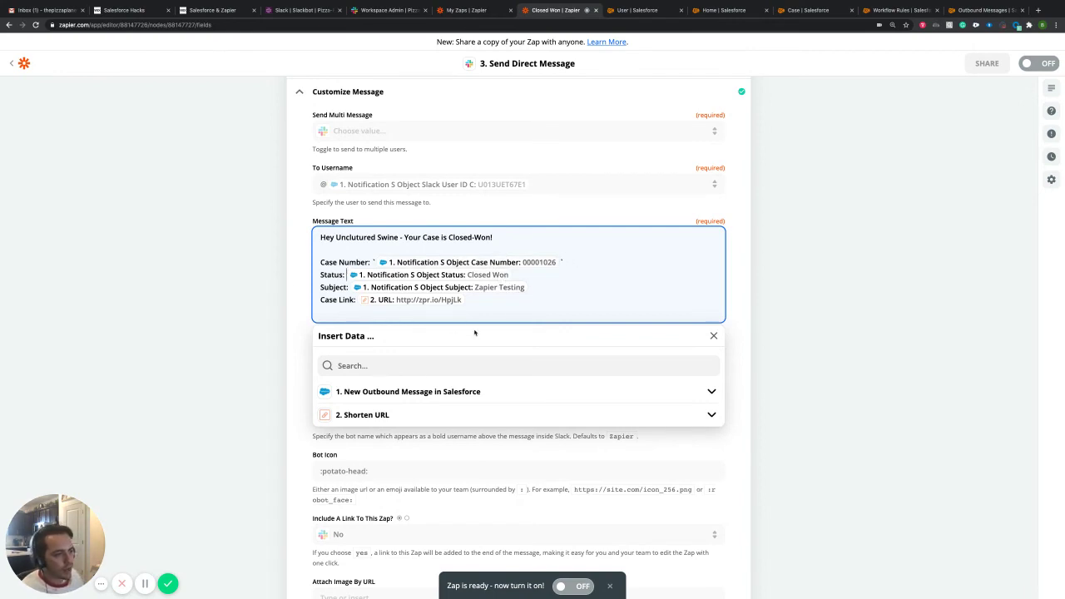
Step: Enclose the Status field in the Message Text in asterisks for bold formatting, and close the data list
{"action": "type", "text": "*"}
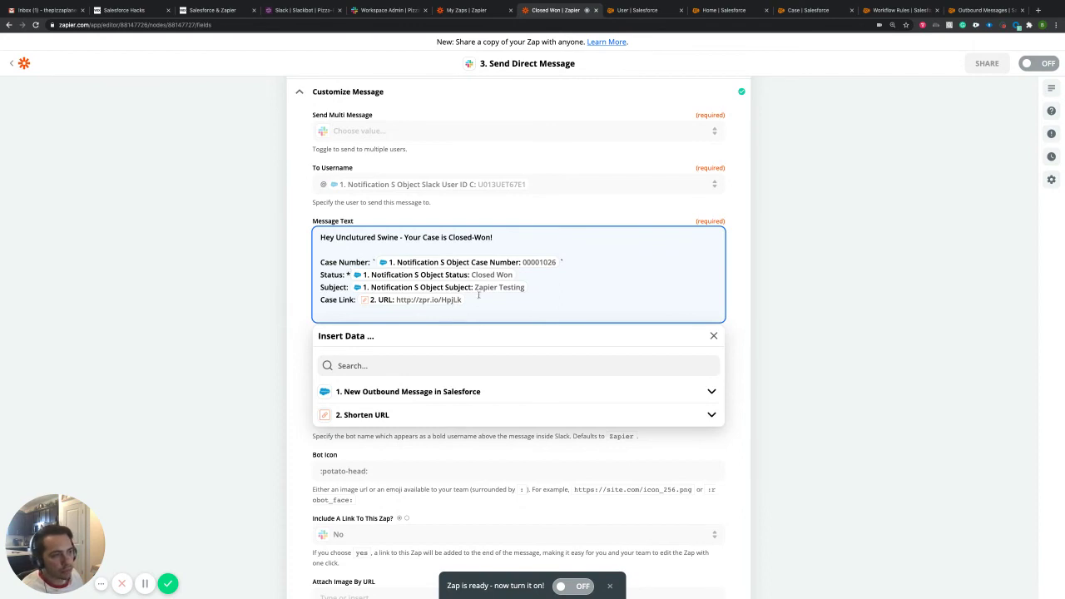
{"action": "left_click", "coordinate": [522, 273]}
{"action": "type", "text": "*"}
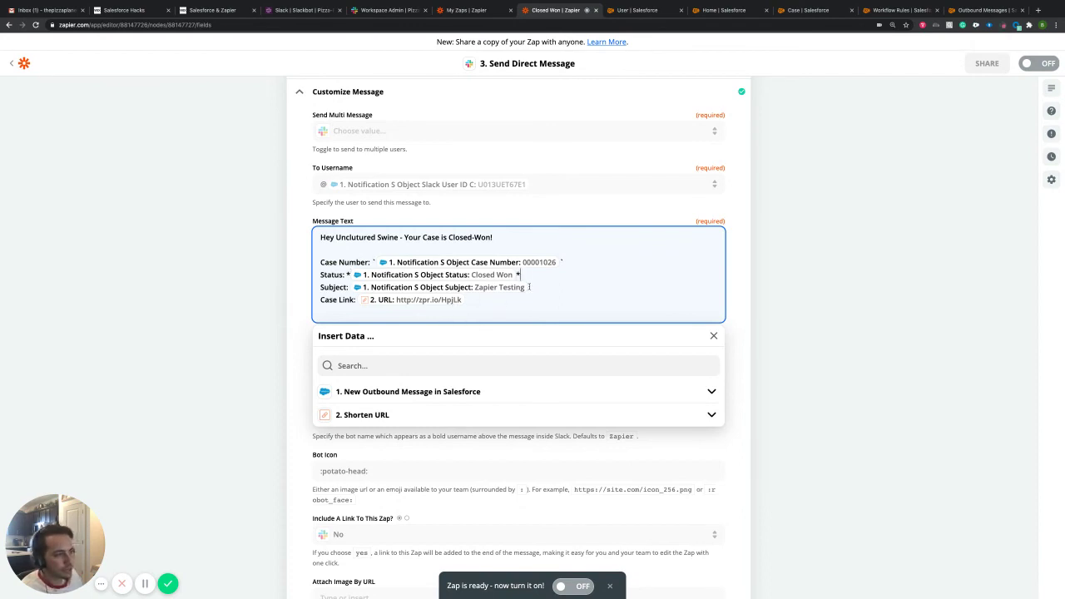
{"action": "left_click", "coordinate": [528, 286]}
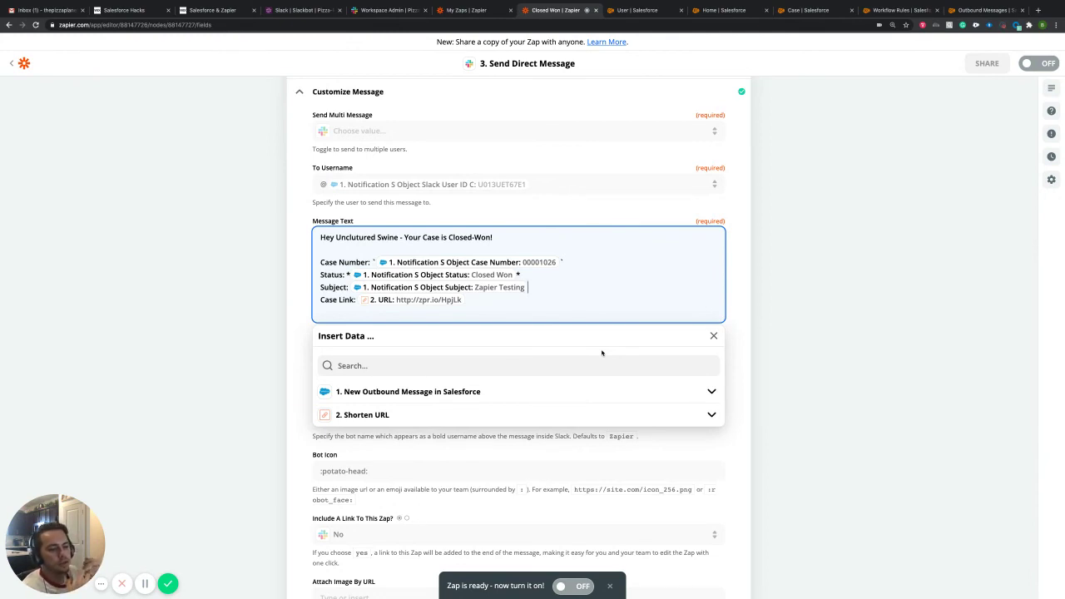
{"action": "left_click", "coordinate": [714, 335]}
{"action": "left_click", "coordinate": [585, 296]}
{"action": "key", "text": "ctrl+a"}
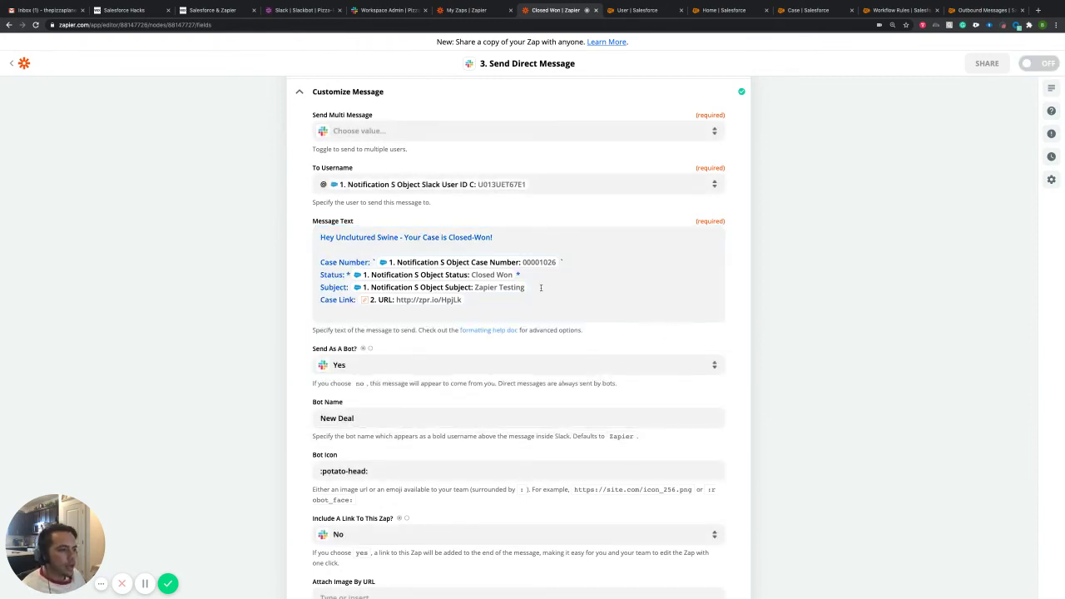
Step: Examine the available choices for the Send As A Bot setting and close them without changing it
{"action": "scroll", "coordinate": [563, 306], "scroll_direction": "down", "scroll_amount": 2}
{"action": "scroll", "coordinate": [558, 302], "scroll_direction": "up", "scroll_amount": 1}
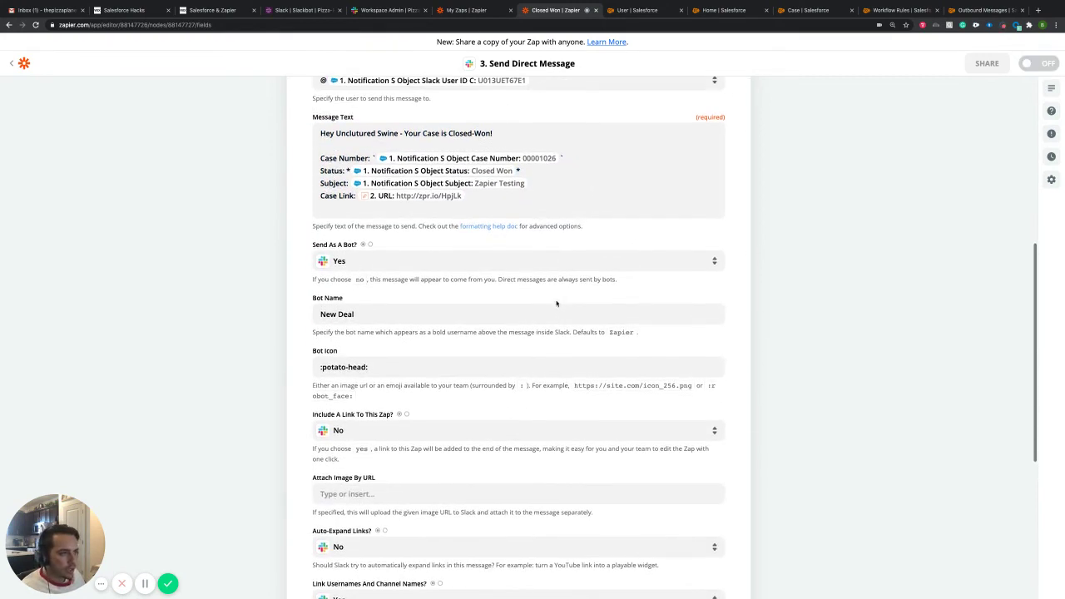
{"action": "left_click", "coordinate": [381, 263]}
{"action": "left_click", "coordinate": [381, 263]}
{"action": "left_click", "coordinate": [380, 263]}
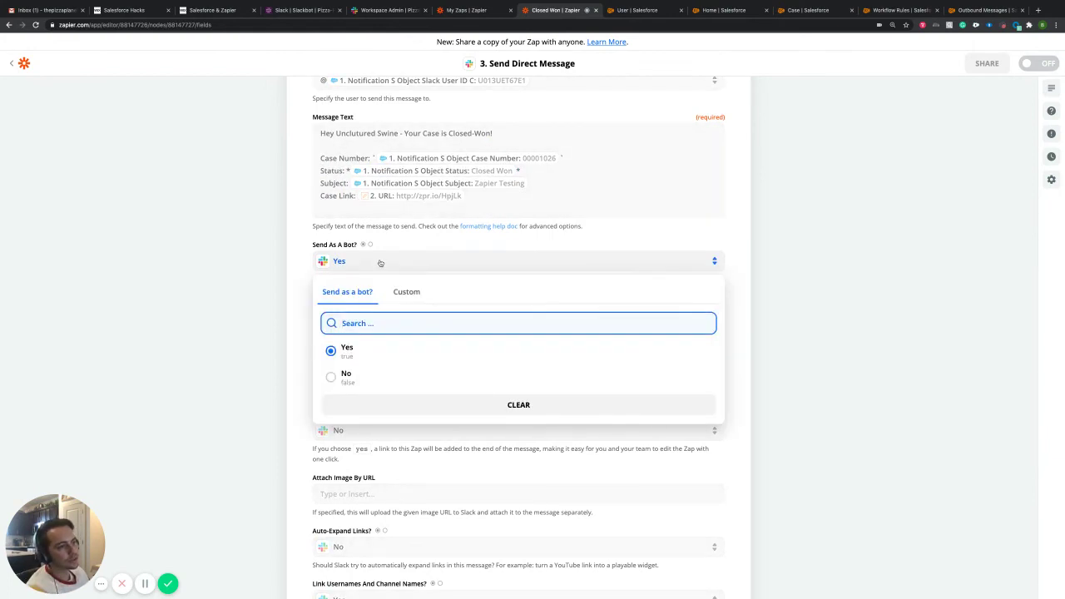
{"action": "left_click", "coordinate": [381, 263]}
{"action": "left_click", "coordinate": [381, 263]}
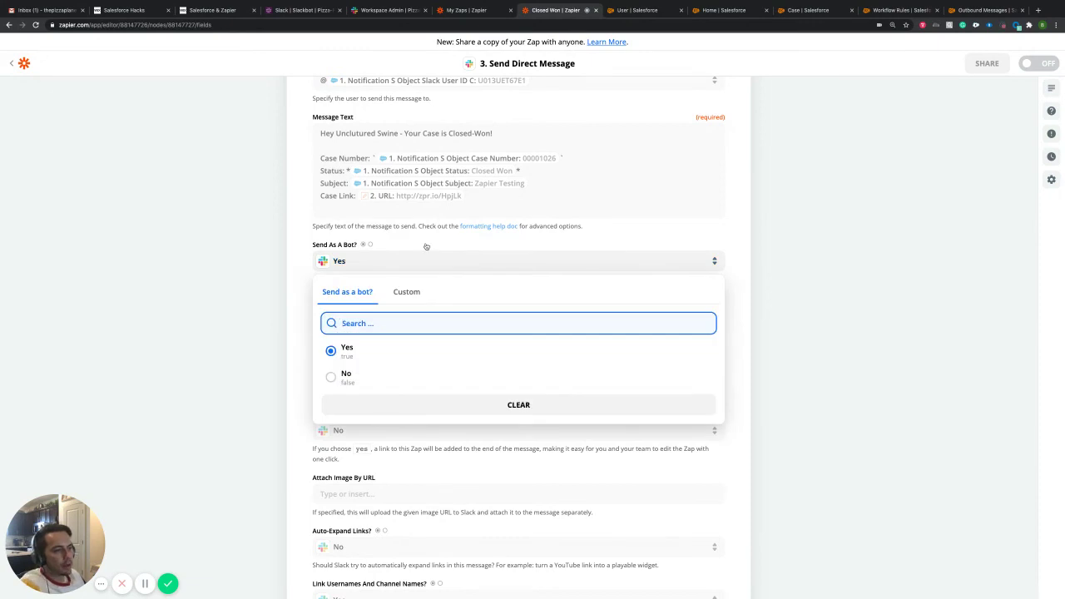
{"action": "left_click", "coordinate": [420, 246]}
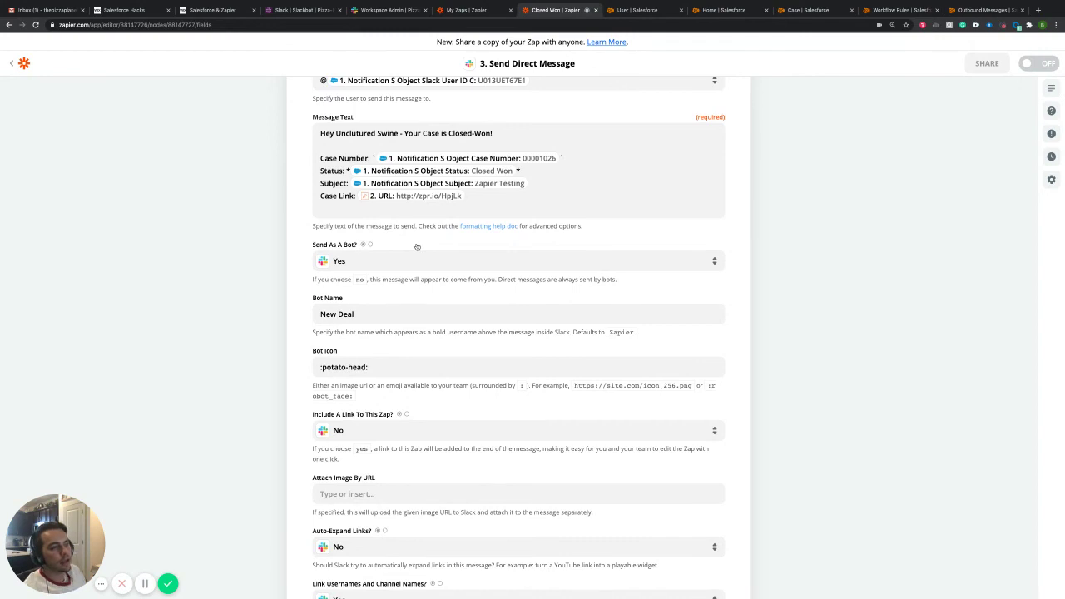
Step: Switch to Slack to view the bot's case message in the Slackbot conversation, and return to the Closed Won Zap
{"action": "left_click", "coordinate": [300, 10]}
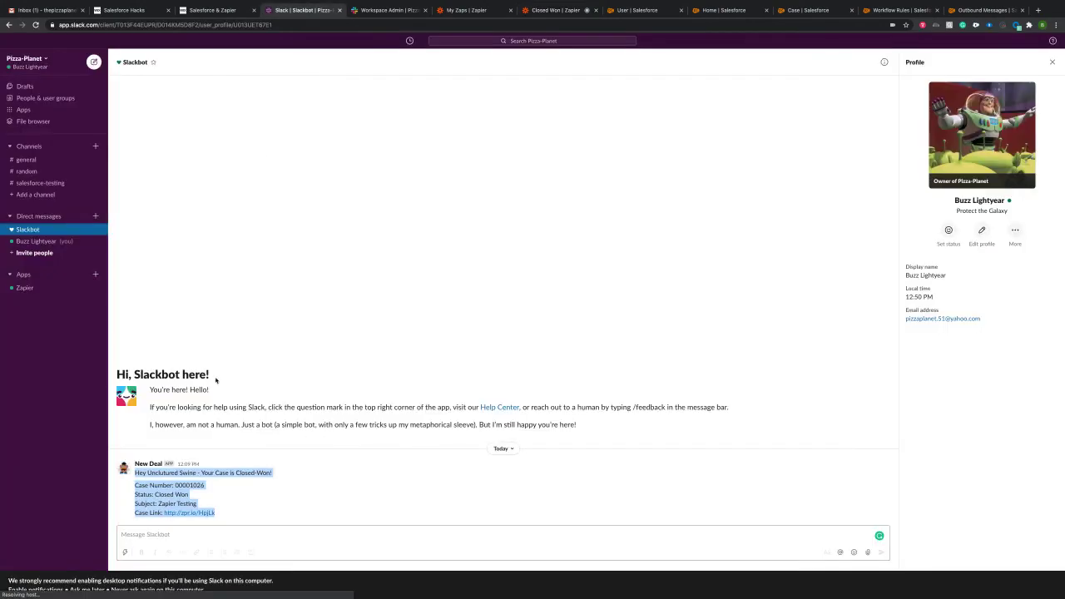
{"action": "left_click", "coordinate": [174, 516]}
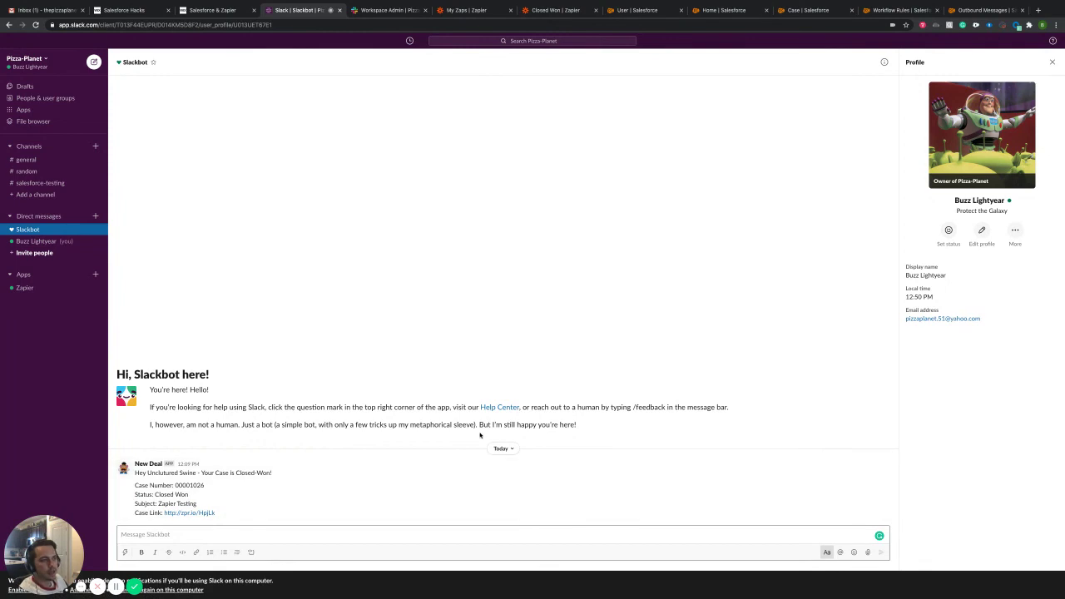
{"action": "left_click", "coordinate": [550, 11]}
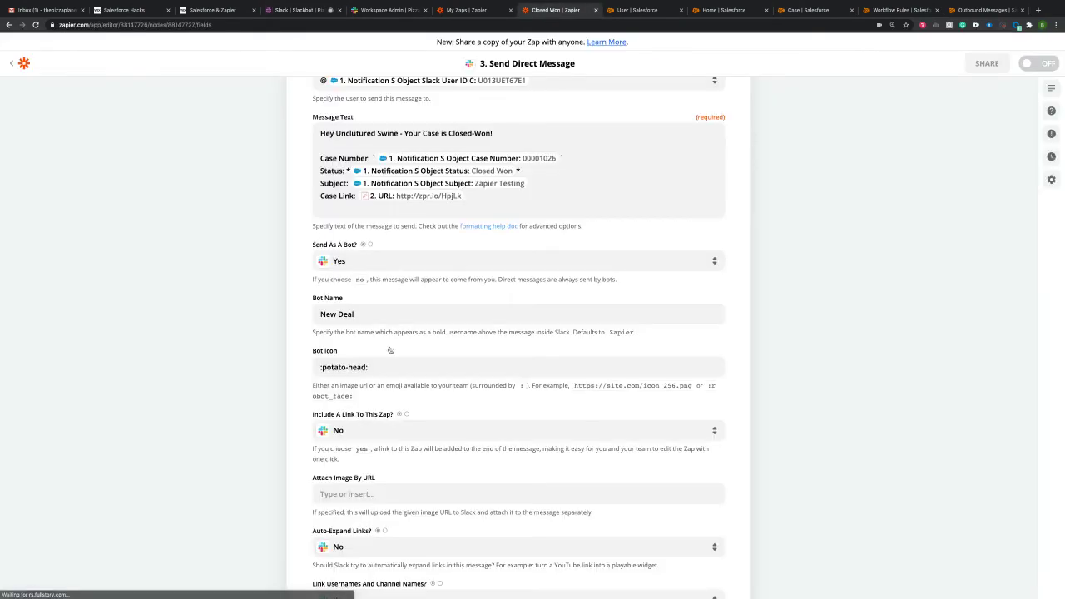
Step: Replace the Bot Name of the Slack direct message with "Potato Head"
{"action": "scroll", "coordinate": [390, 350], "scroll_direction": "down", "scroll_amount": 1}
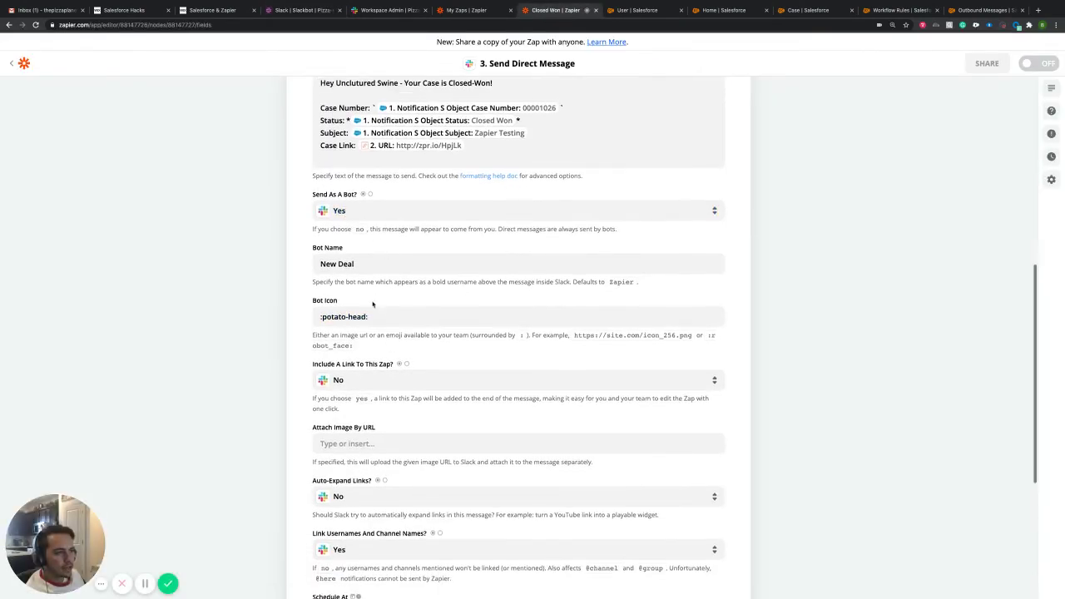
{"action": "left_click", "coordinate": [368, 253]}
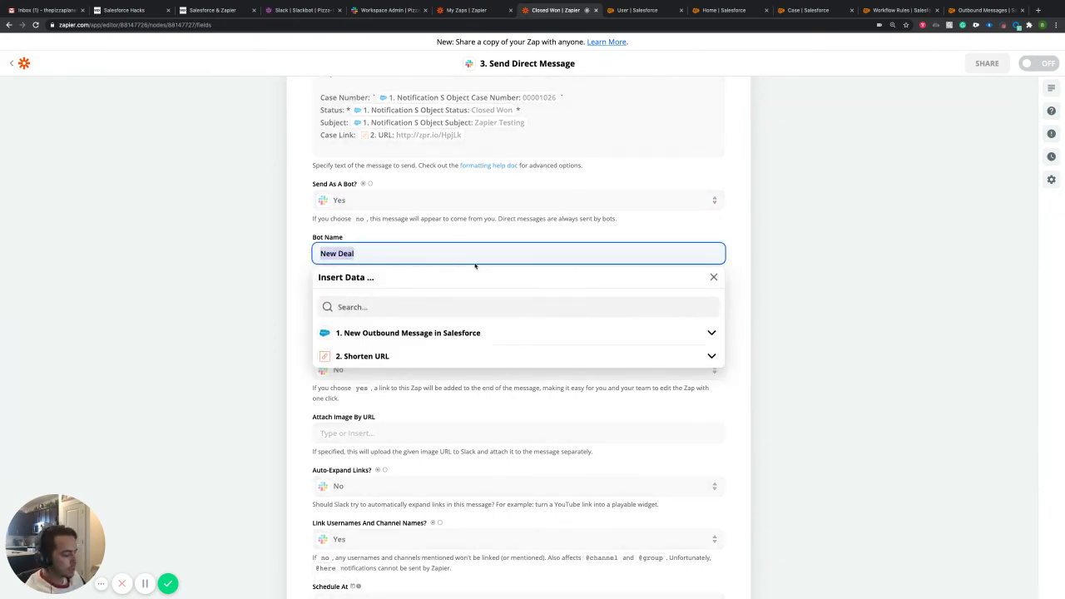
{"action": "key", "text": "BackSpace"}
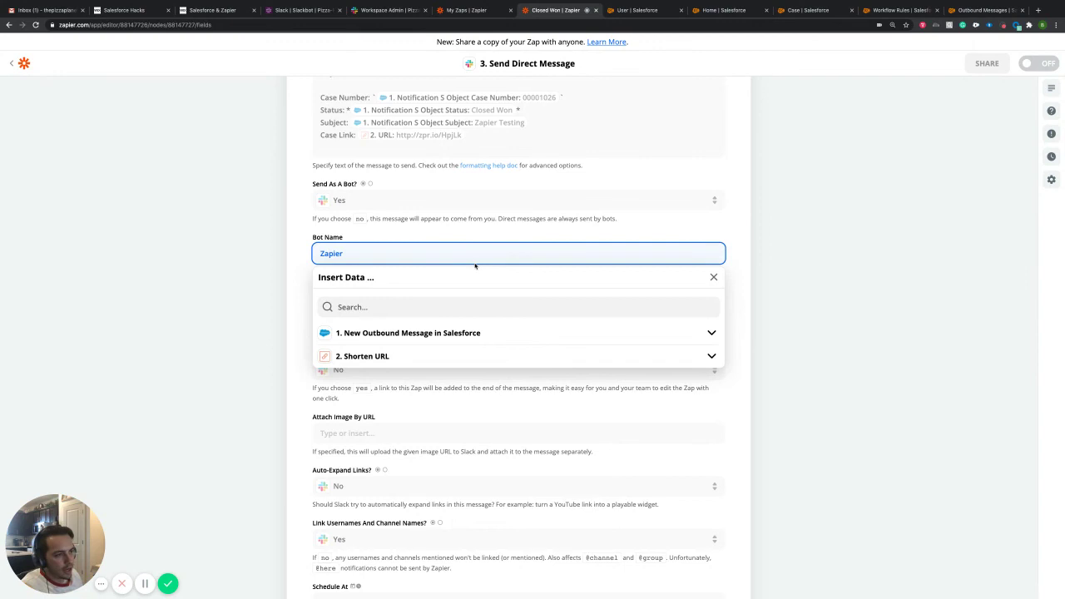
{"action": "left_click", "coordinate": [405, 237]}
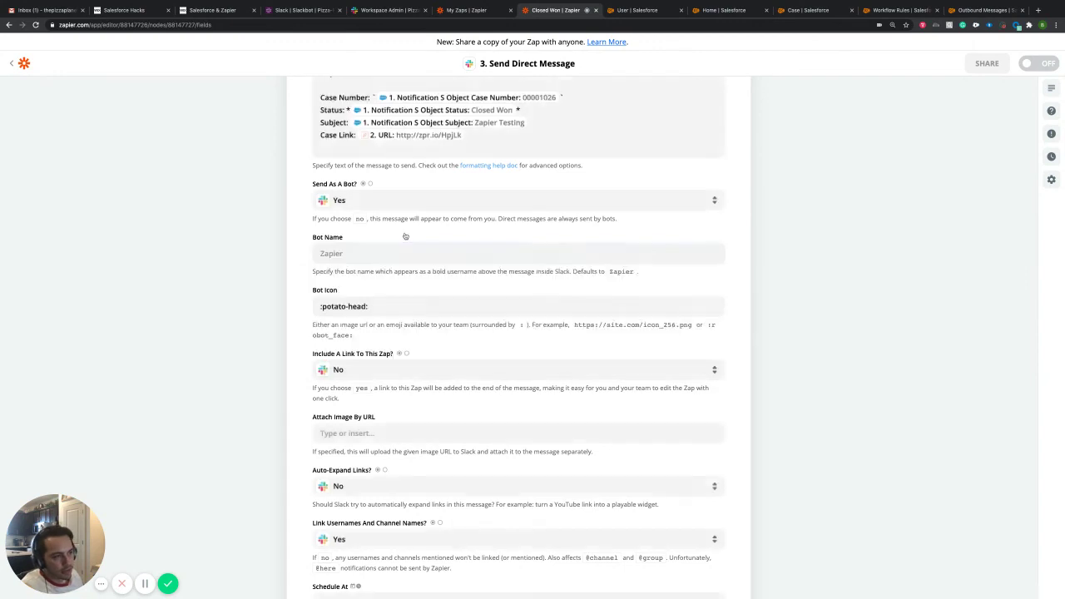
{"action": "left_click", "coordinate": [354, 255]}
{"action": "left_click", "coordinate": [382, 237]}
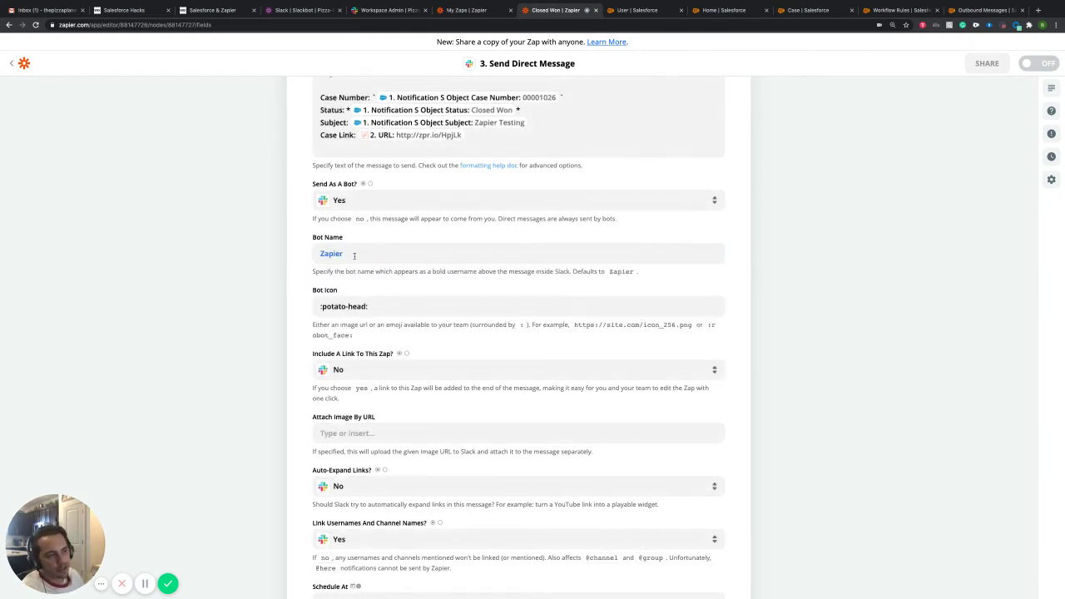
{"action": "left_click", "coordinate": [369, 255]}
{"action": "type", "text": "P"}
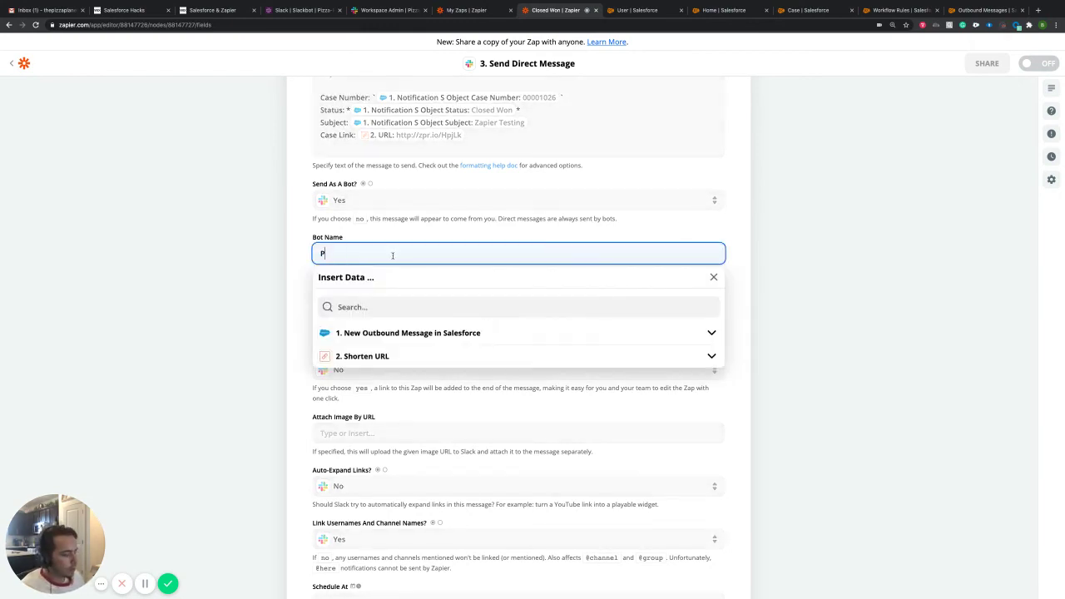
{"action": "type", "text": "ot"}
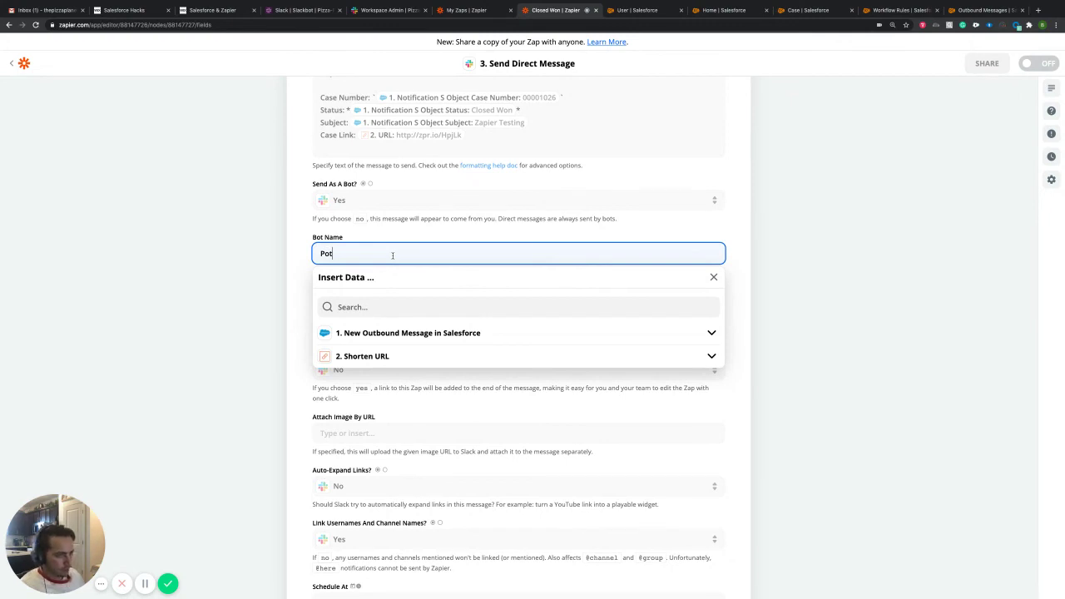
{"action": "type", "text": "ato Head"}
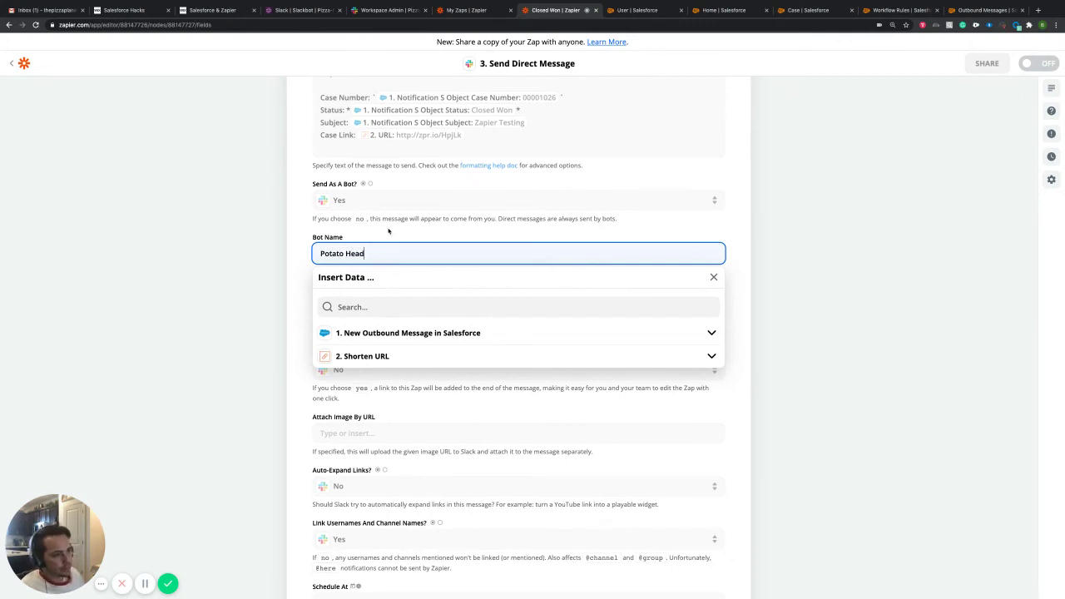
Step: Close the Bot Name data list, view the bot's message in Slack, and return to the Closed Won Zap
{"action": "left_click", "coordinate": [381, 237]}
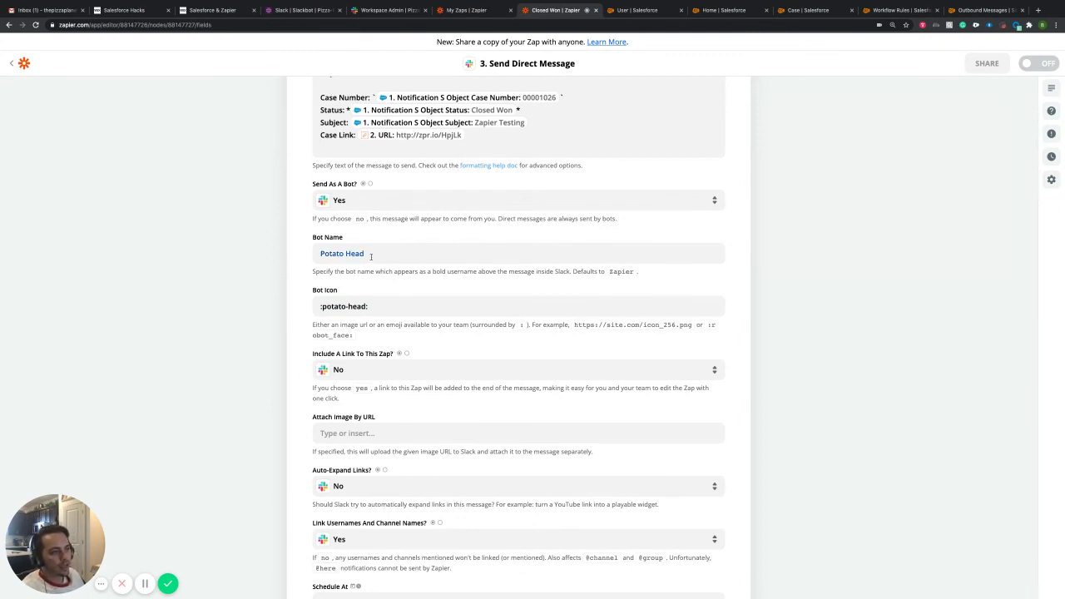
{"action": "left_click", "coordinate": [298, 10]}
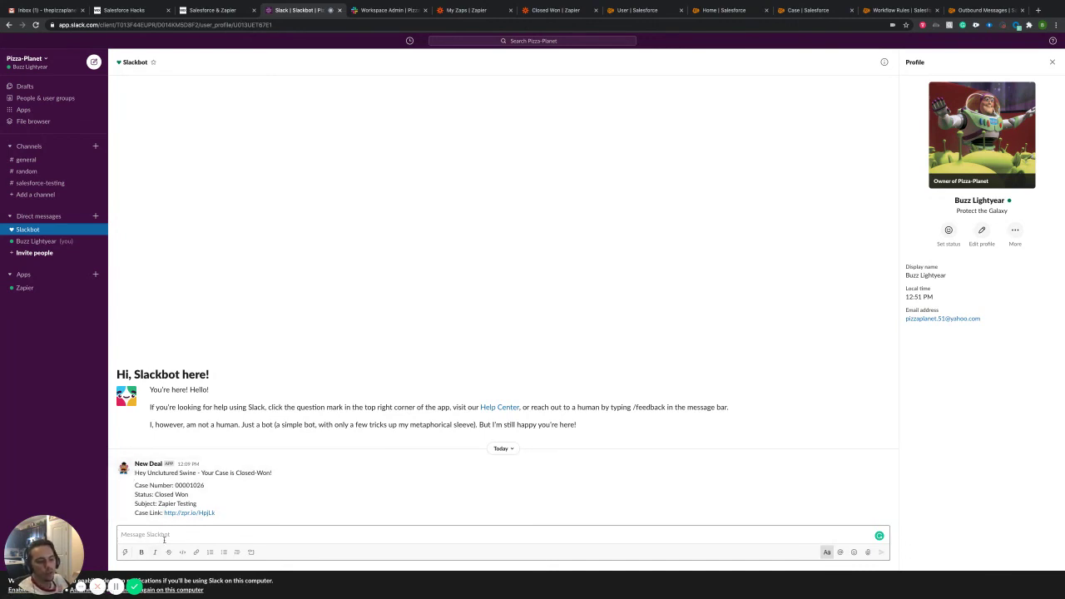
{"action": "left_click", "coordinate": [394, 16]}
{"action": "left_click", "coordinate": [566, 11]}
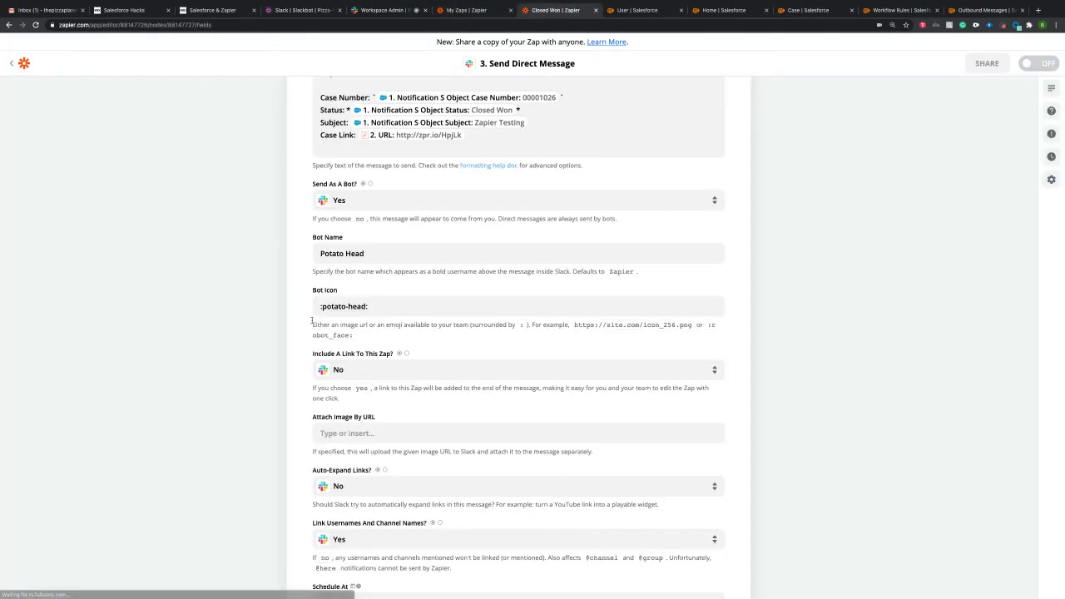
Step: Examine the emoji code in the Bot Icon setting and open that field for editing
{"action": "scroll", "coordinate": [402, 319], "scroll_direction": "down", "scroll_amount": 1}
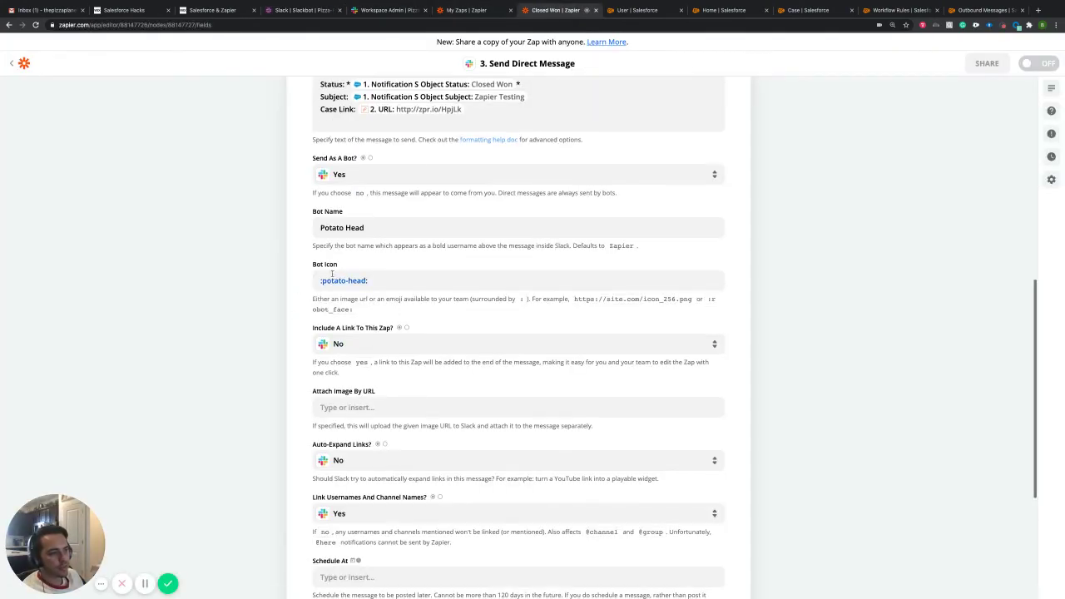
{"action": "left_click_drag", "start_coordinate": [321, 281], "coordinate": [372, 281]}
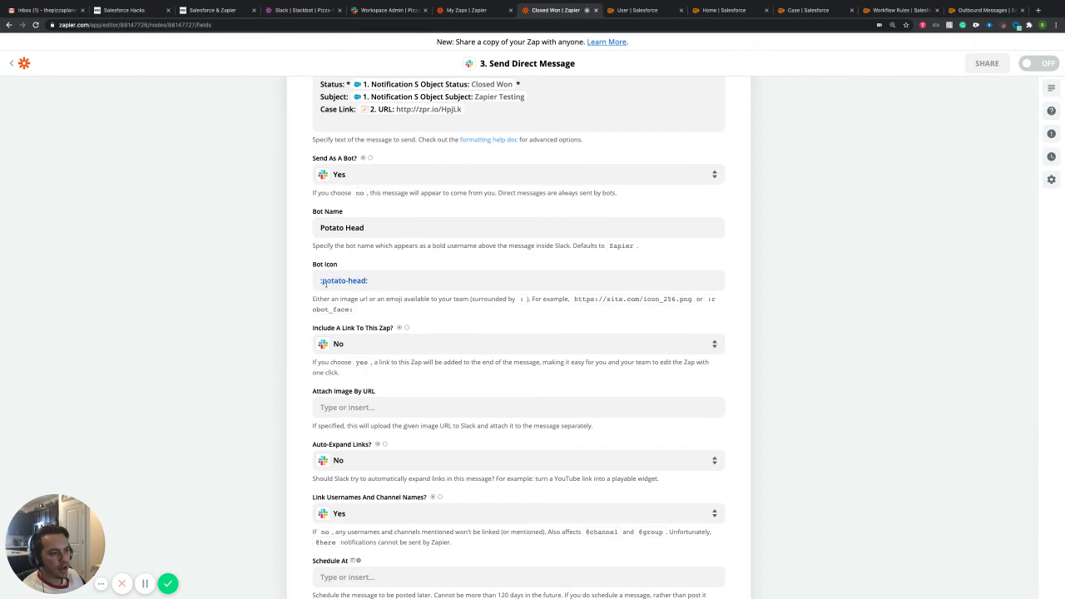
{"action": "left_click", "coordinate": [386, 267]}
{"action": "left_click", "coordinate": [396, 280]}
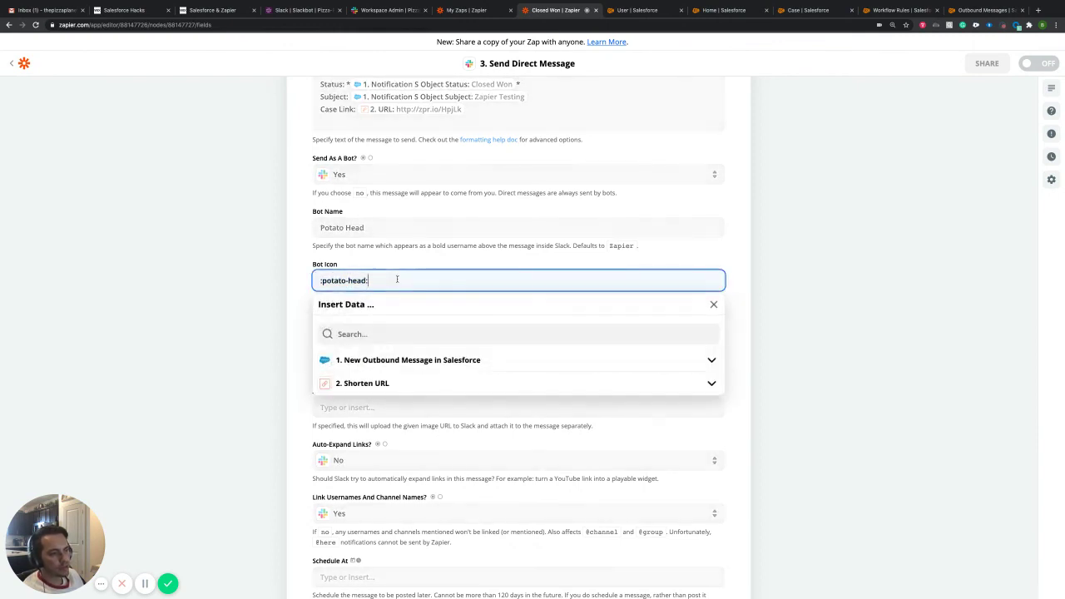
Step: Switch to the Slackbot conversation in Slack and search the available emoji for "pot" and for "cash"
{"action": "left_click", "coordinate": [296, 10]}
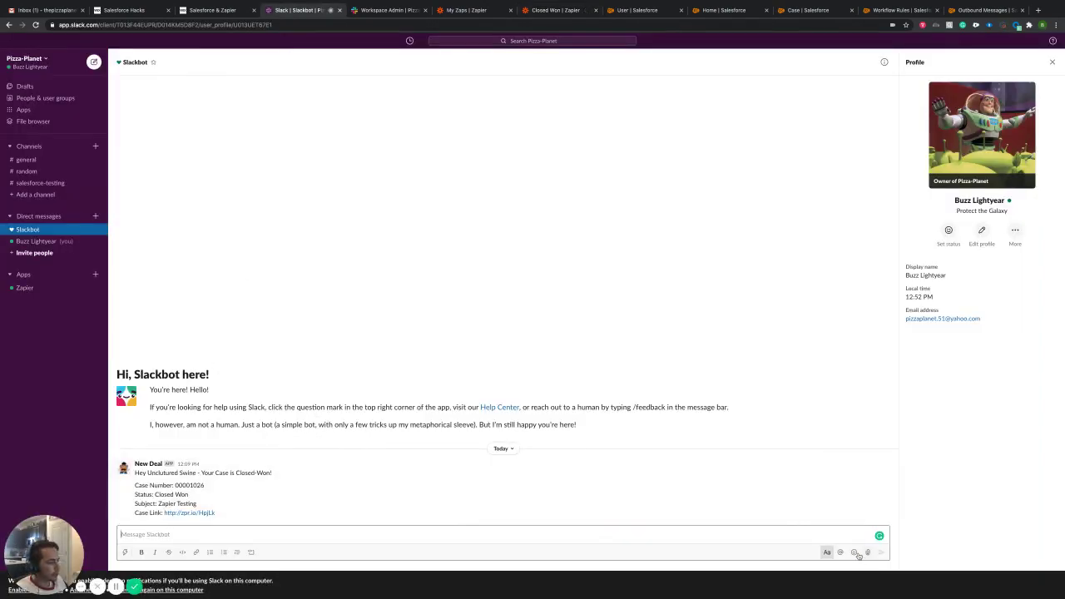
{"action": "left_click", "coordinate": [855, 553]}
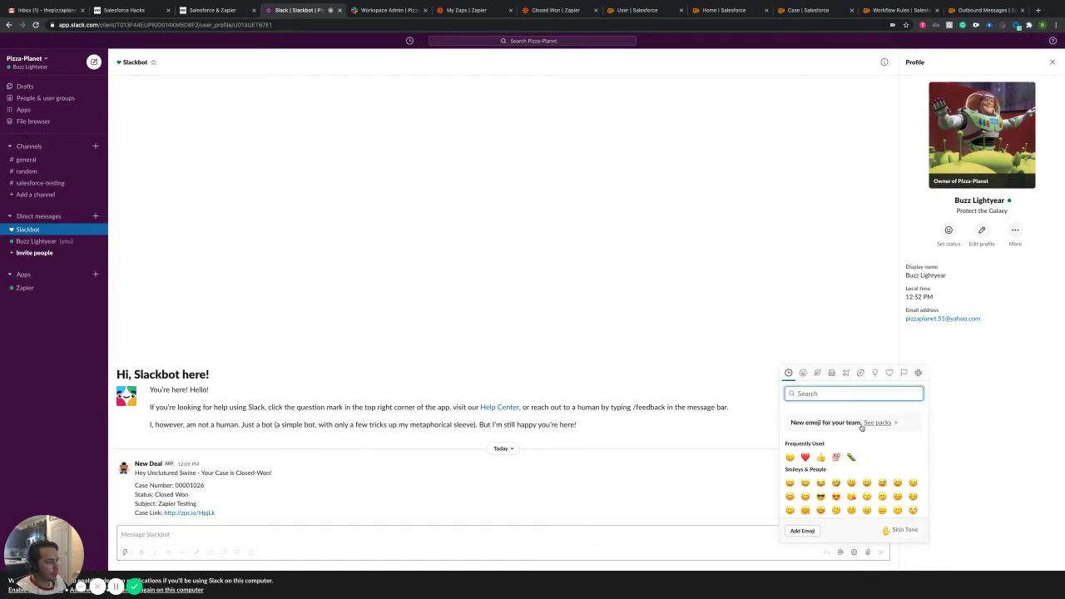
{"action": "scroll", "coordinate": [828, 458], "scroll_direction": "down", "scroll_amount": 2}
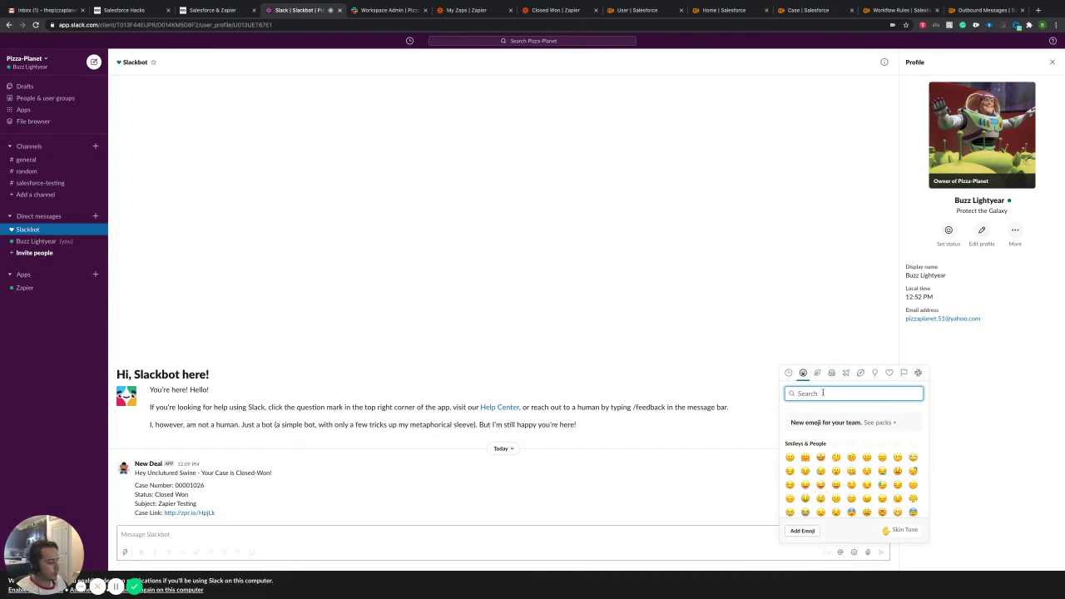
{"action": "type", "text": "pot"}
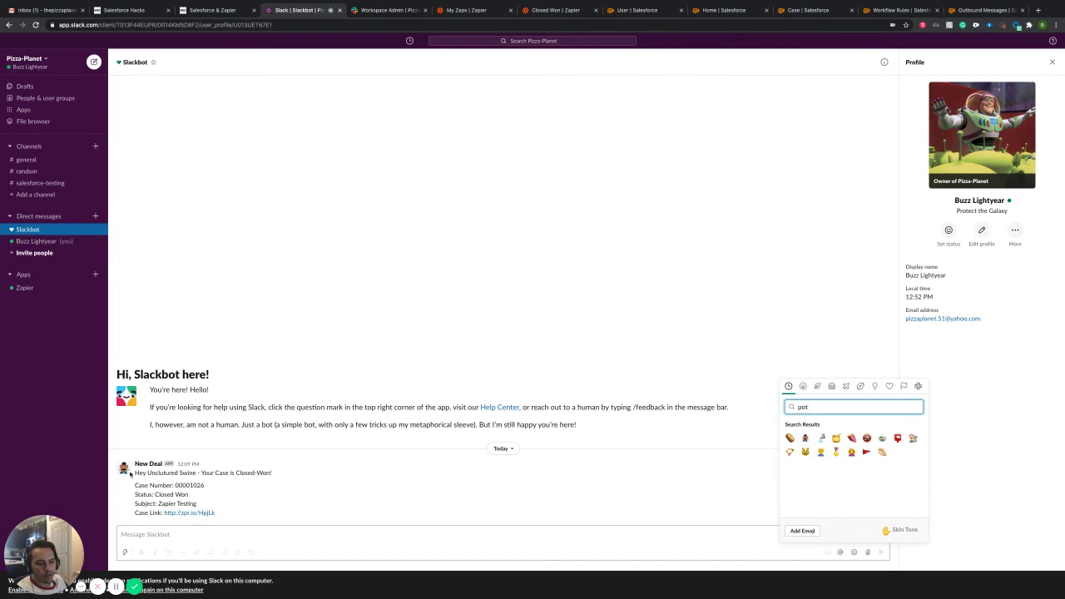
{"action": "double_click", "coordinate": [815, 407]}
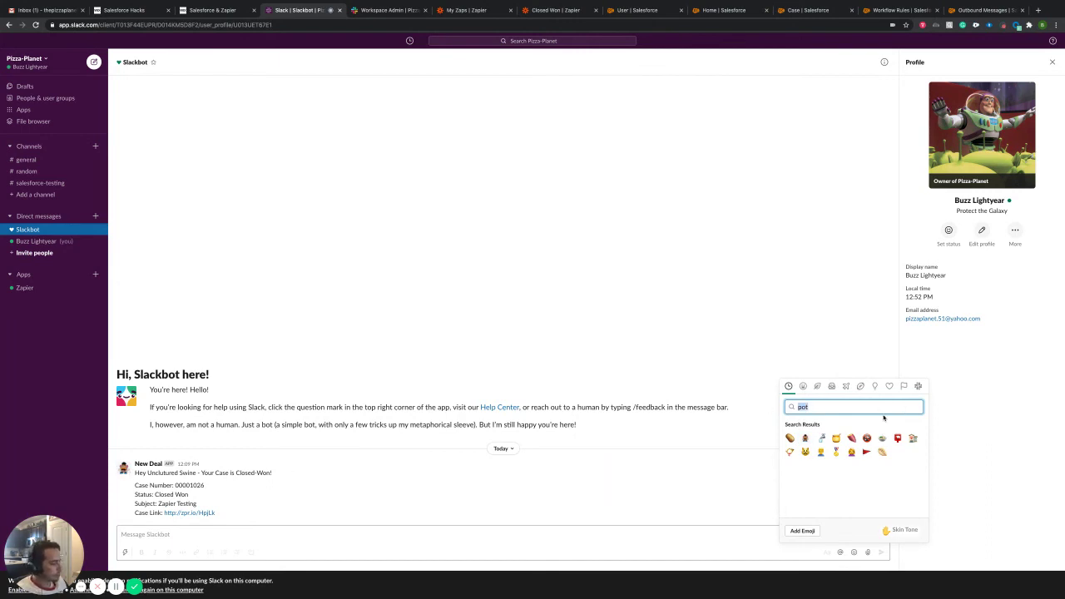
{"action": "key", "text": "BackSpace"}
{"action": "type", "text": "cash"}
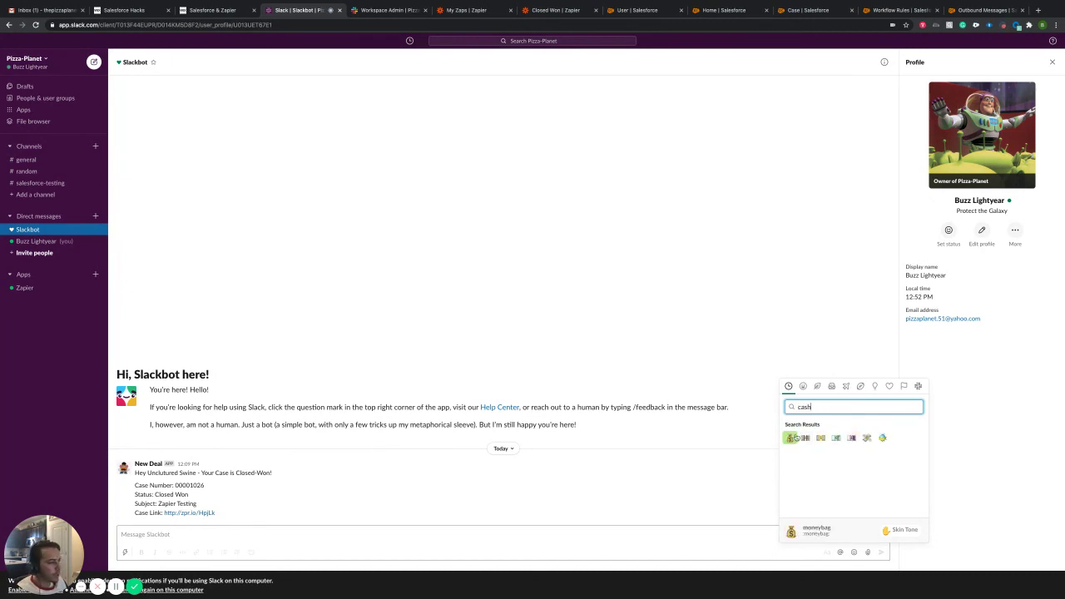
Step: Return to the Closed Won Zap and replace the Bot Icon with ":moneybag:"
{"action": "left_click", "coordinate": [367, 10]}
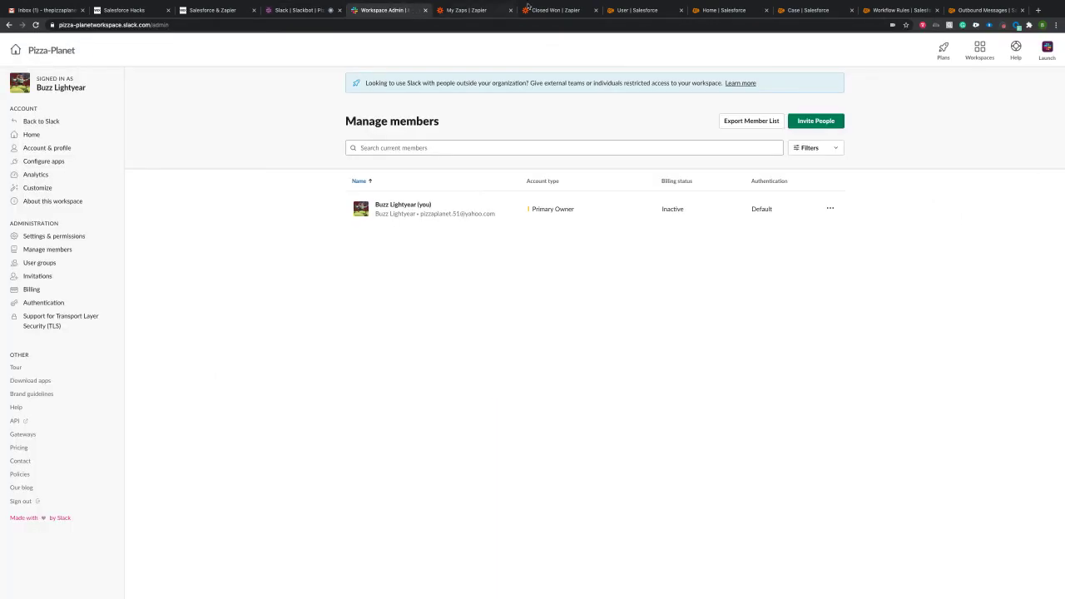
{"action": "left_click", "coordinate": [554, 10]}
{"action": "left_click_drag", "start_coordinate": [435, 281], "coordinate": [281, 281]}
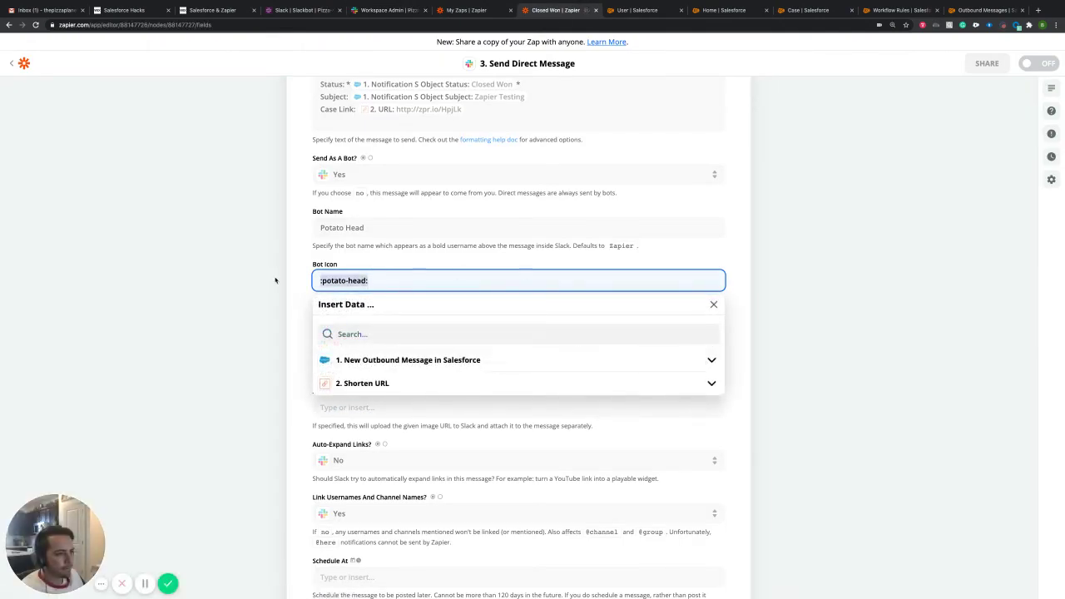
{"action": "key", "text": "BackSpace"}
{"action": "type", "text": "Mone"}
{"action": "key", "text": "BackSpace"}
{"action": "key", "text": "BackSpace"}
{"action": "key", "text": "BackSpace"}
{"action": "key", "text": "BackSpace"}
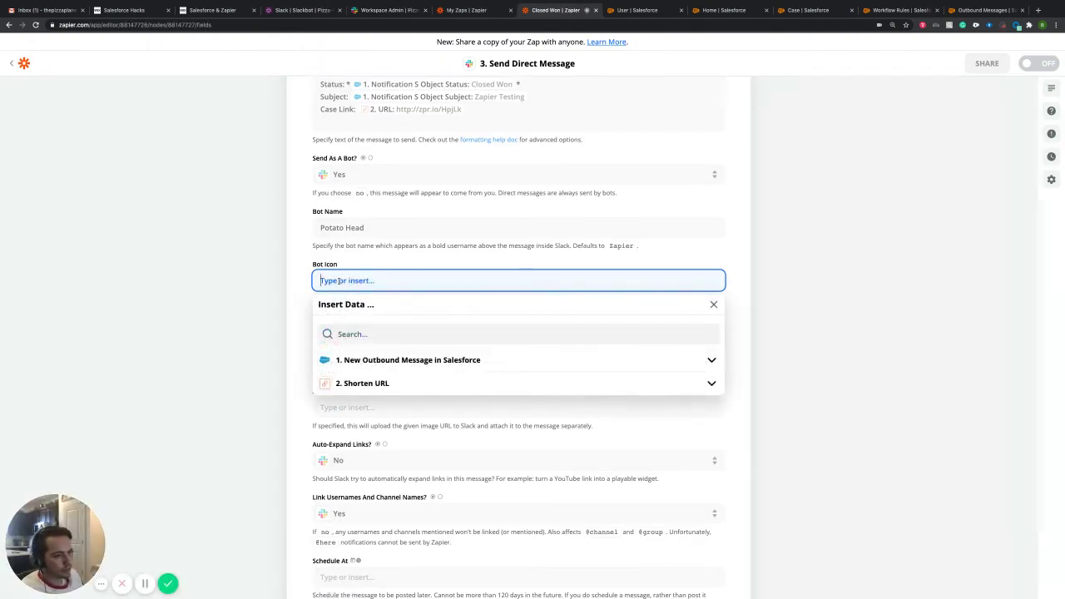
{"action": "type", "text": ":moneybag:"}
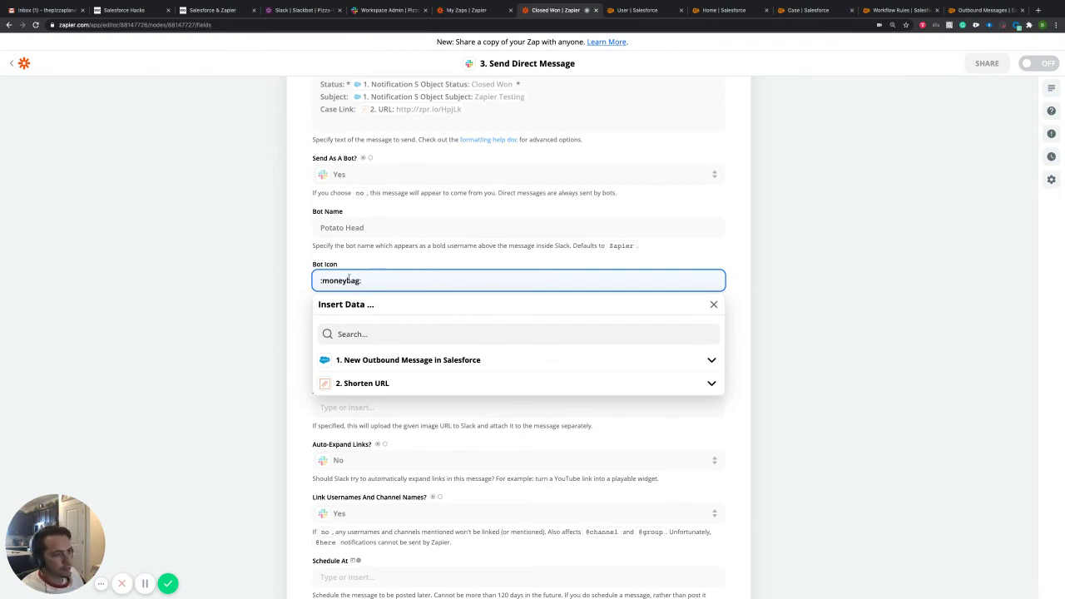
{"action": "left_click", "coordinate": [393, 260]}
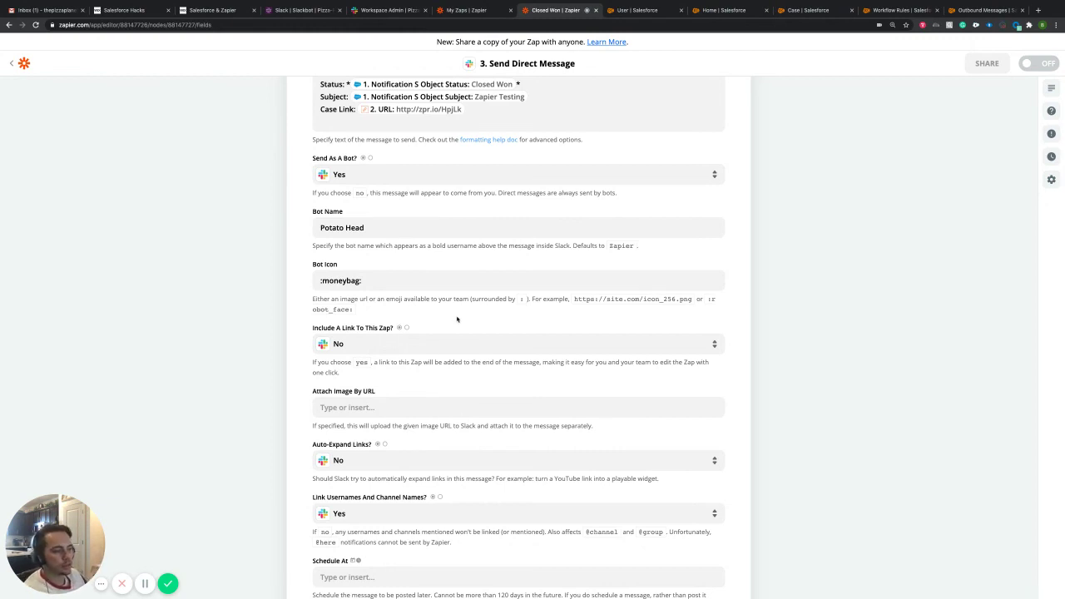
Step: Examine the Include A Link To This Zap setting without changing its value
{"action": "scroll", "coordinate": [453, 321], "scroll_direction": "down", "scroll_amount": 1}
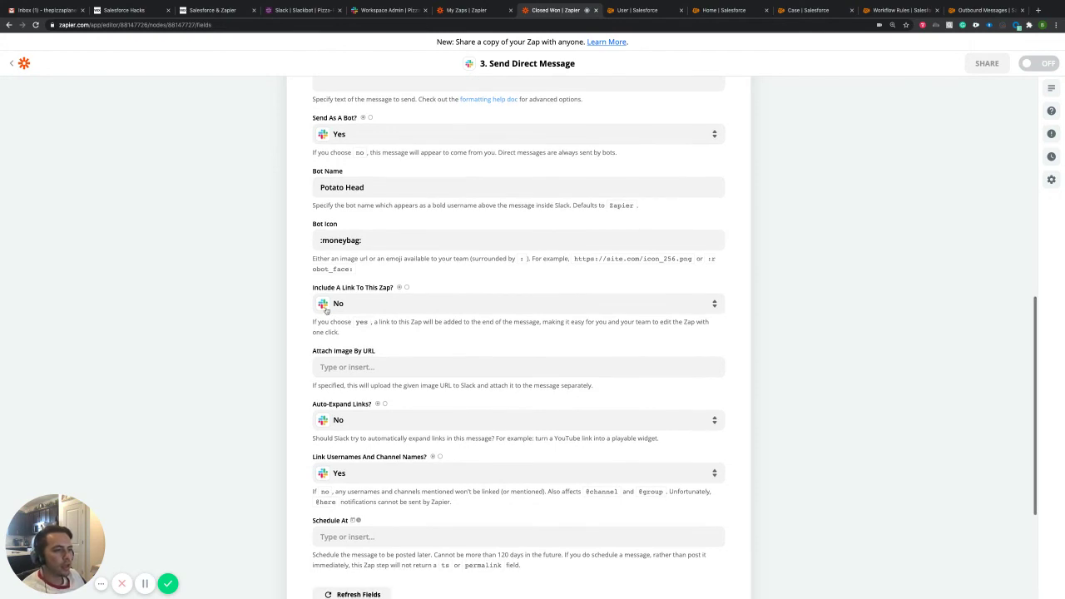
{"action": "left_click", "coordinate": [375, 304]}
{"action": "left_click", "coordinate": [376, 308]}
{"action": "left_click", "coordinate": [376, 308]}
{"action": "left_click", "coordinate": [453, 282]}
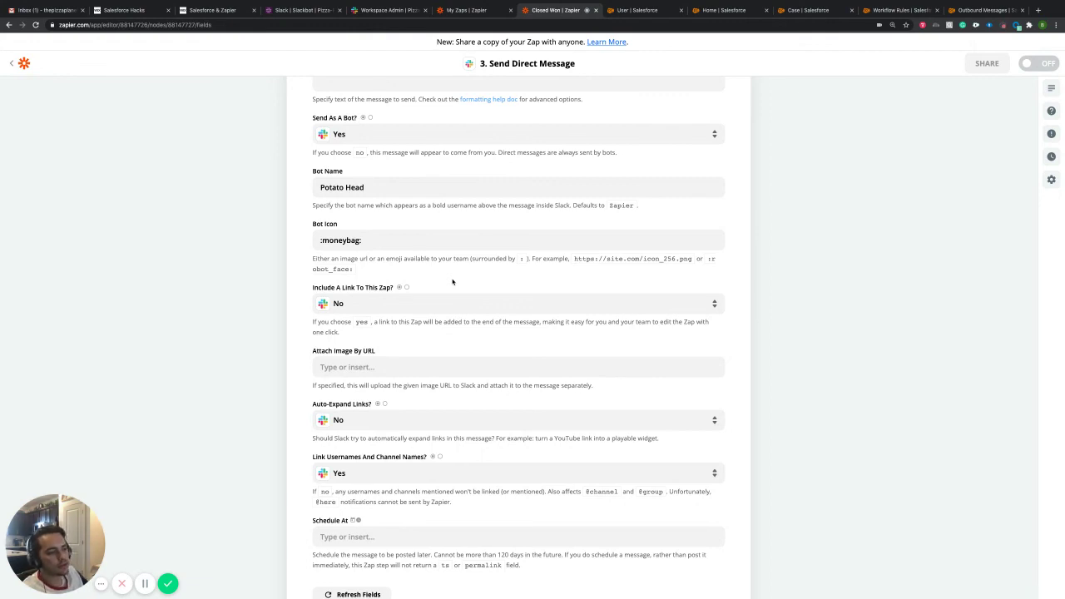
Step: Review the Attach Image By URL setting and the choices for Auto-Expand Links, closing them without a change
{"action": "scroll", "coordinate": [407, 339], "scroll_direction": "down", "scroll_amount": 2}
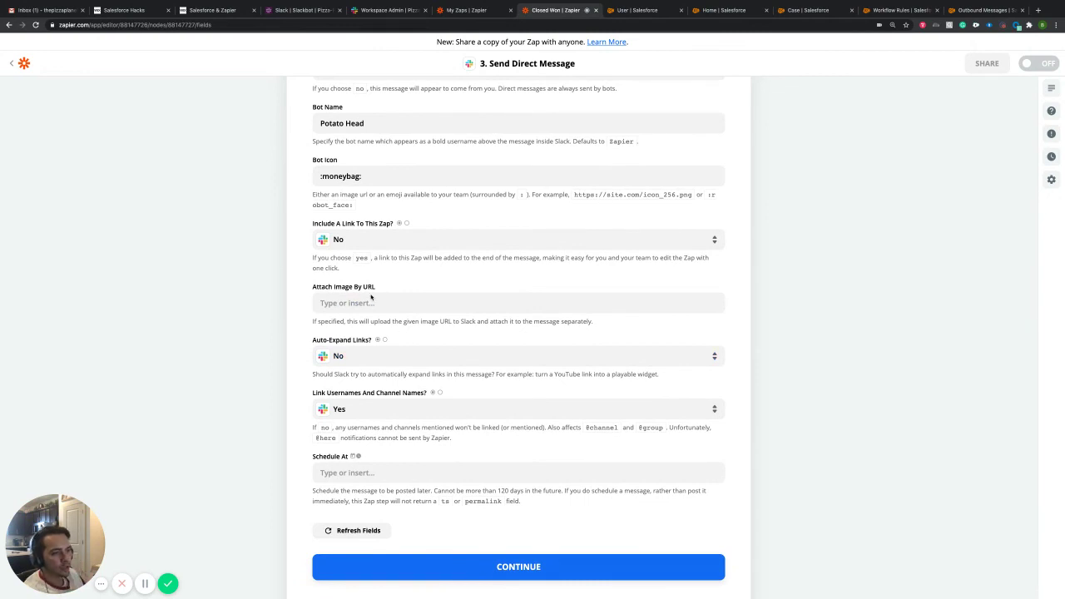
{"action": "scroll", "coordinate": [462, 304], "scroll_direction": "down", "scroll_amount": 2}
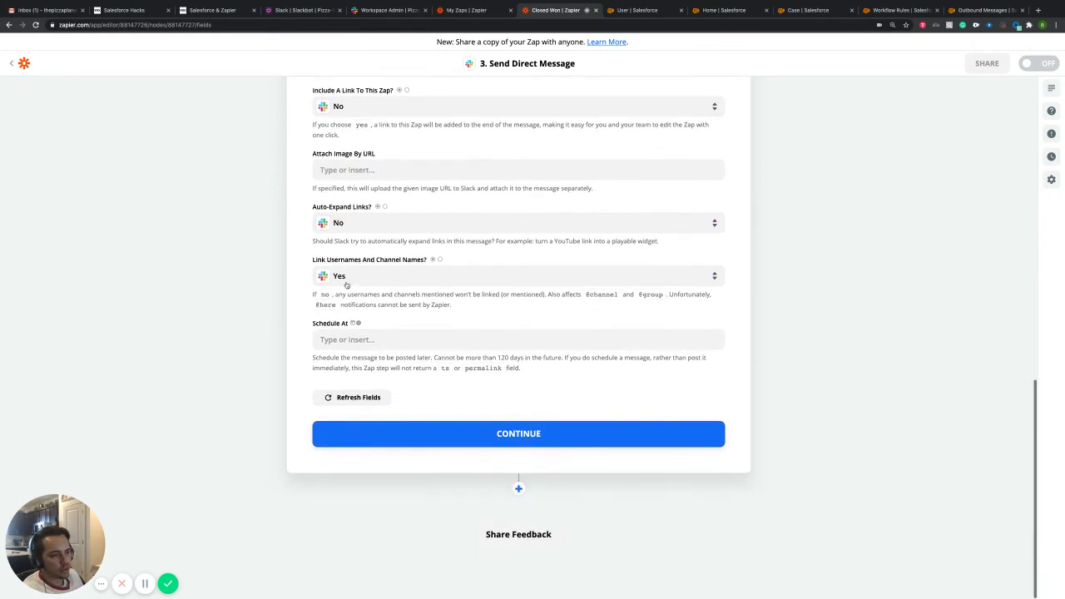
{"action": "left_click", "coordinate": [363, 295]}
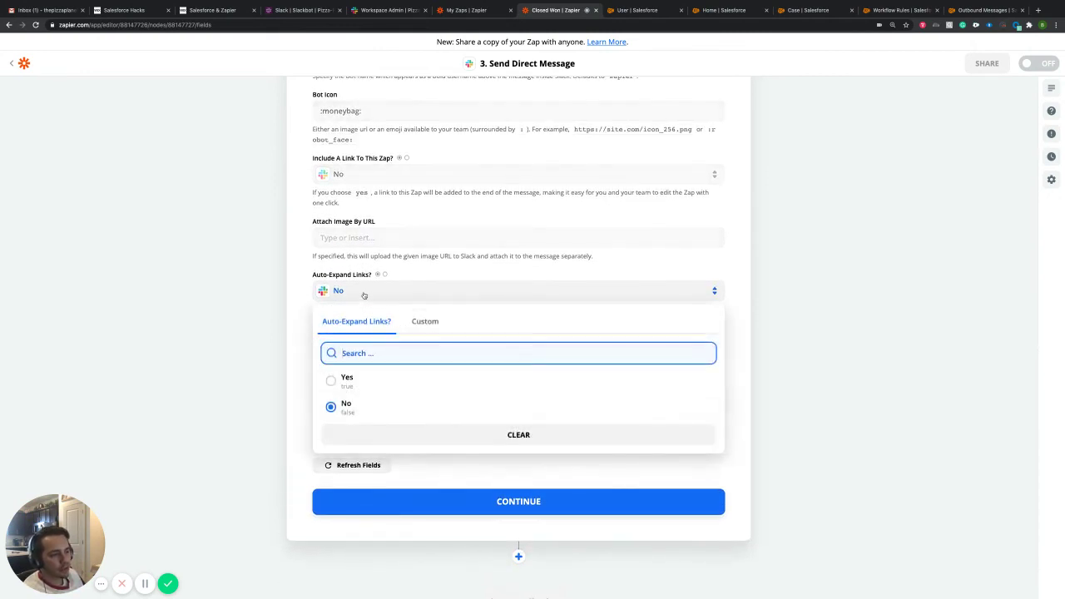
{"action": "left_click", "coordinate": [416, 277]}
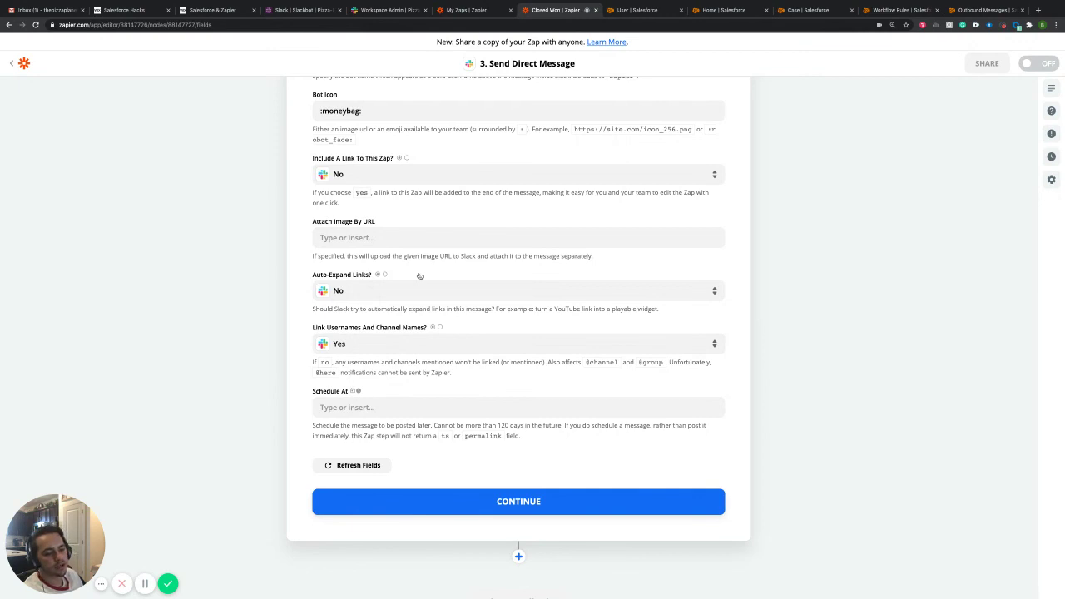
Step: Set Auto-Expand Links to Yes as a demonstration and switch it back to No
{"action": "left_click", "coordinate": [363, 294]}
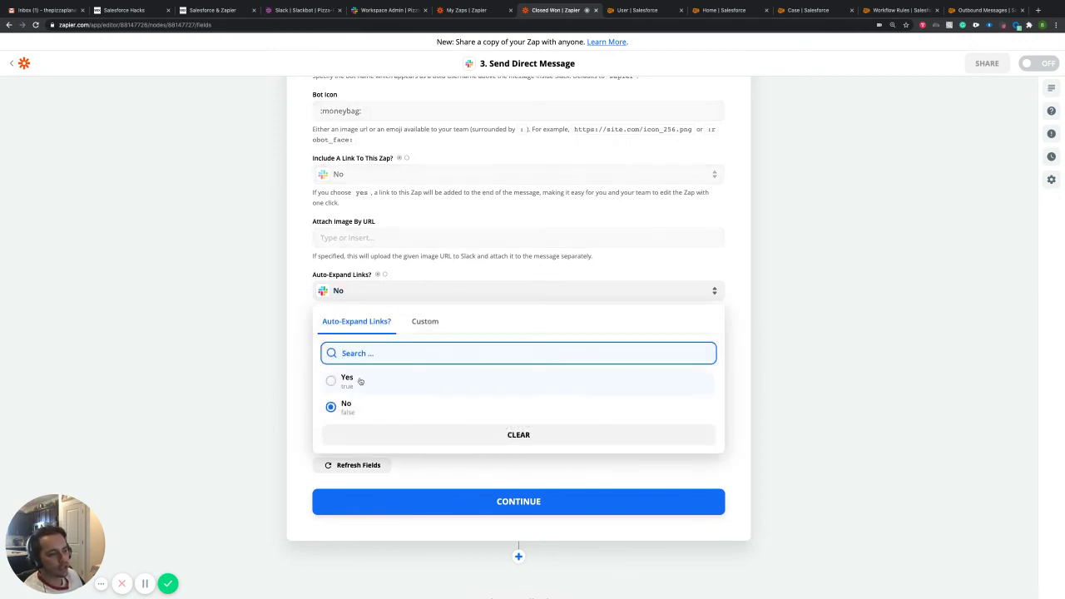
{"action": "left_click", "coordinate": [364, 382]}
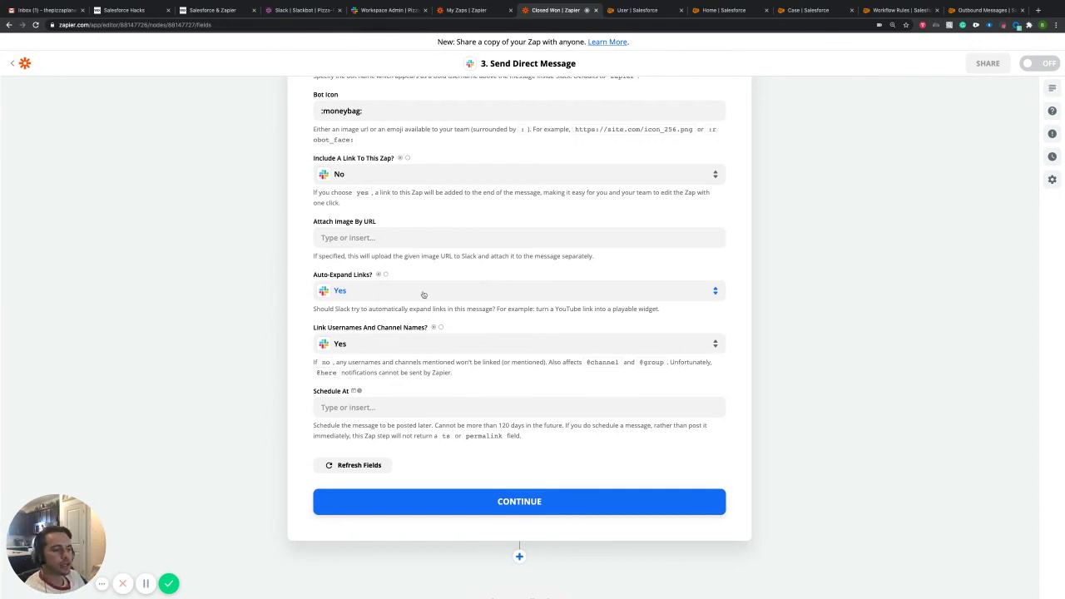
{"action": "left_click", "coordinate": [422, 293]}
{"action": "left_click", "coordinate": [364, 412]}
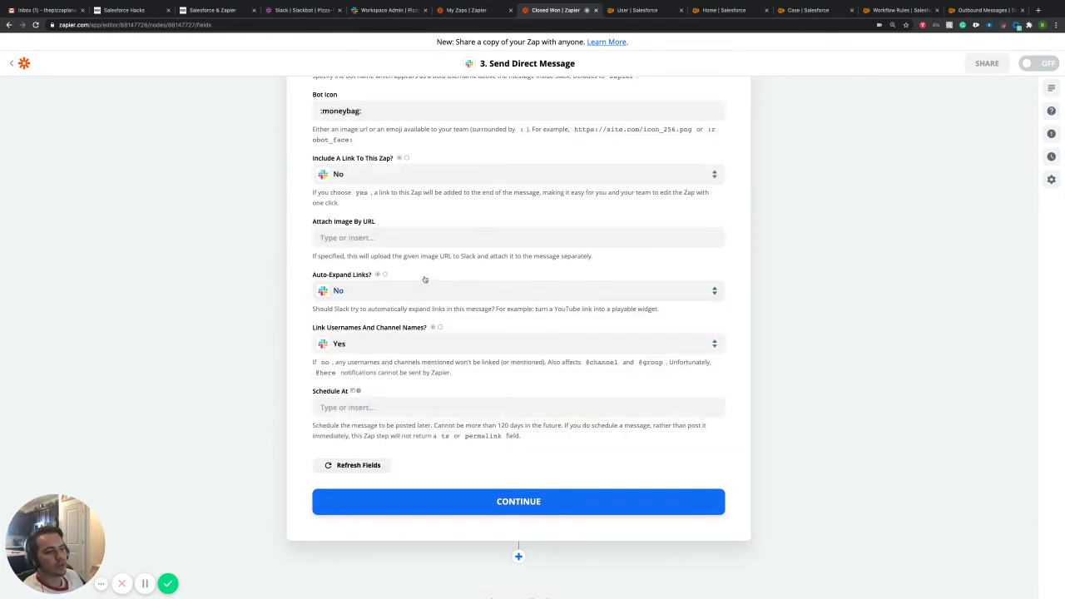
{"action": "scroll", "coordinate": [436, 349], "scroll_direction": "down", "scroll_amount": 2}
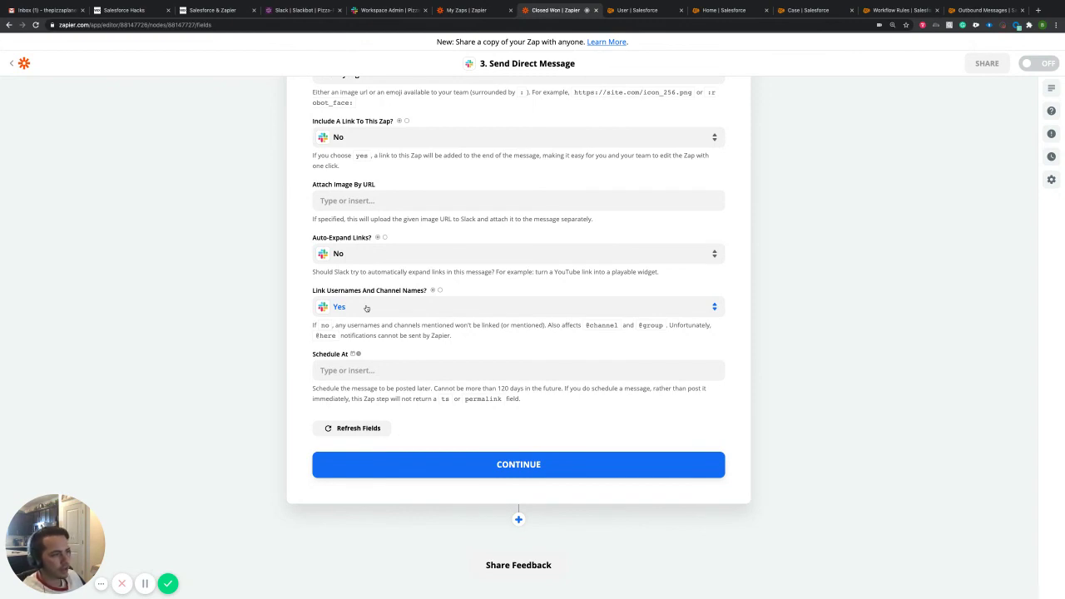
{"action": "left_click_drag", "start_coordinate": [586, 326], "coordinate": [617, 326]}
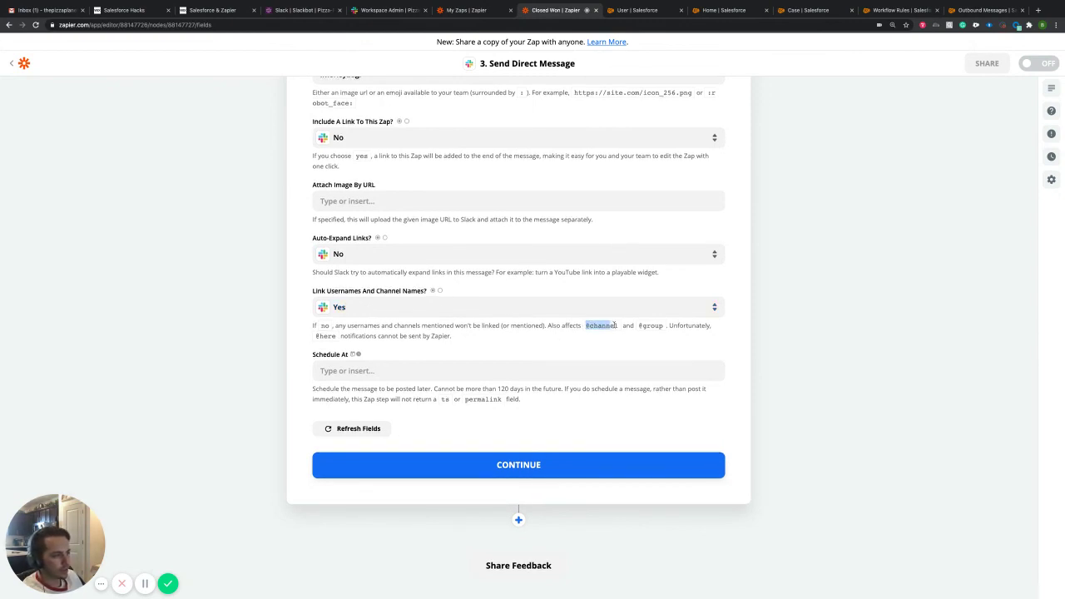
{"action": "left_click", "coordinate": [545, 342]}
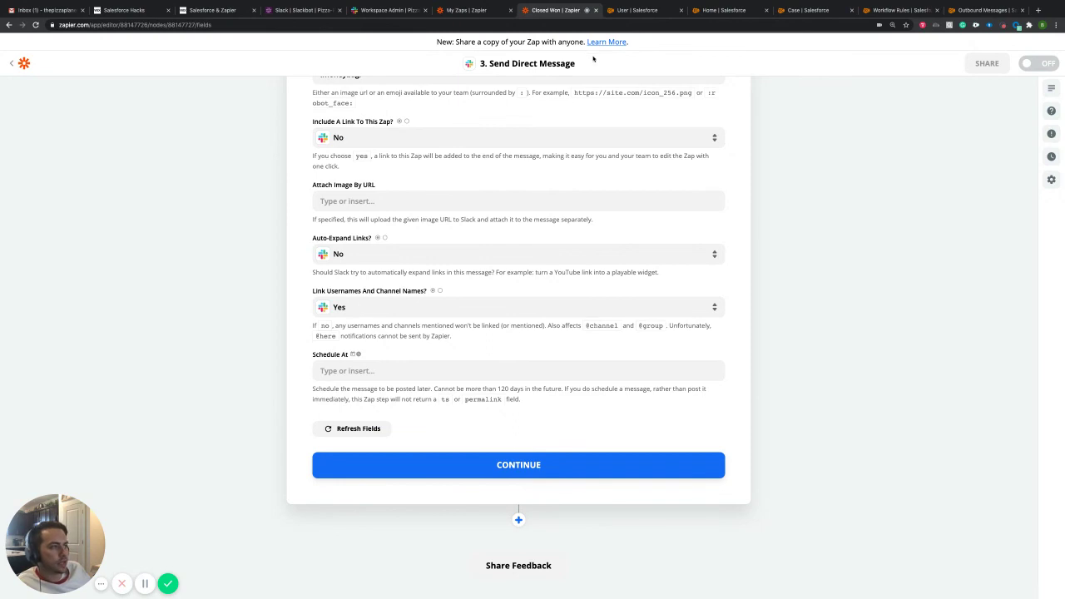
{"action": "left_click_drag", "start_coordinate": [582, 64], "coordinate": [500, 65]}
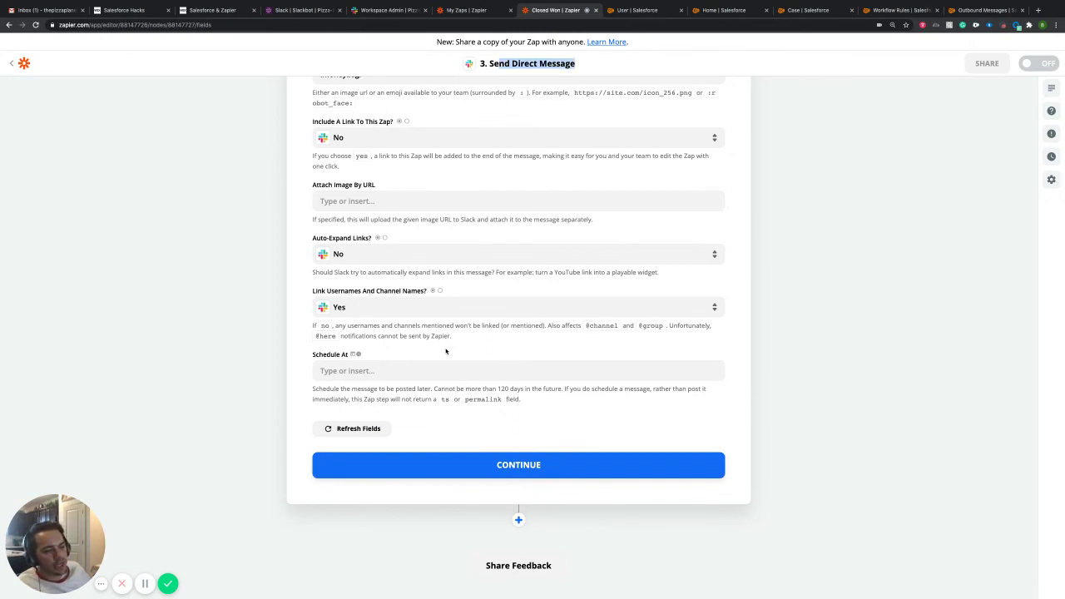
{"action": "left_click", "coordinate": [500, 340]}
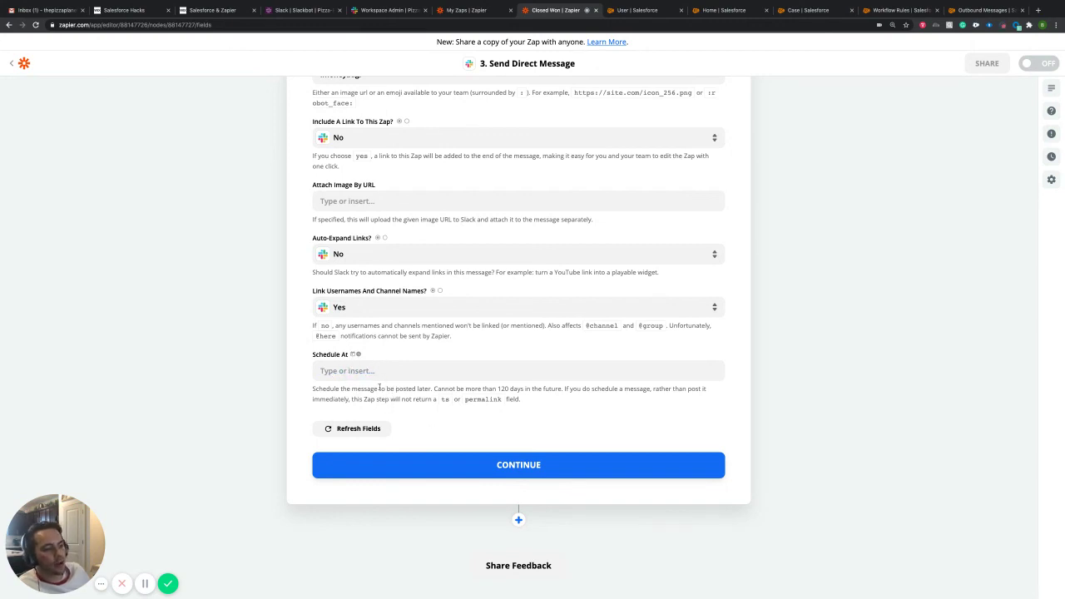
Step: Continue to the Send Data section of the direct message action and review the details of the existing test message
{"action": "left_click", "coordinate": [447, 471]}
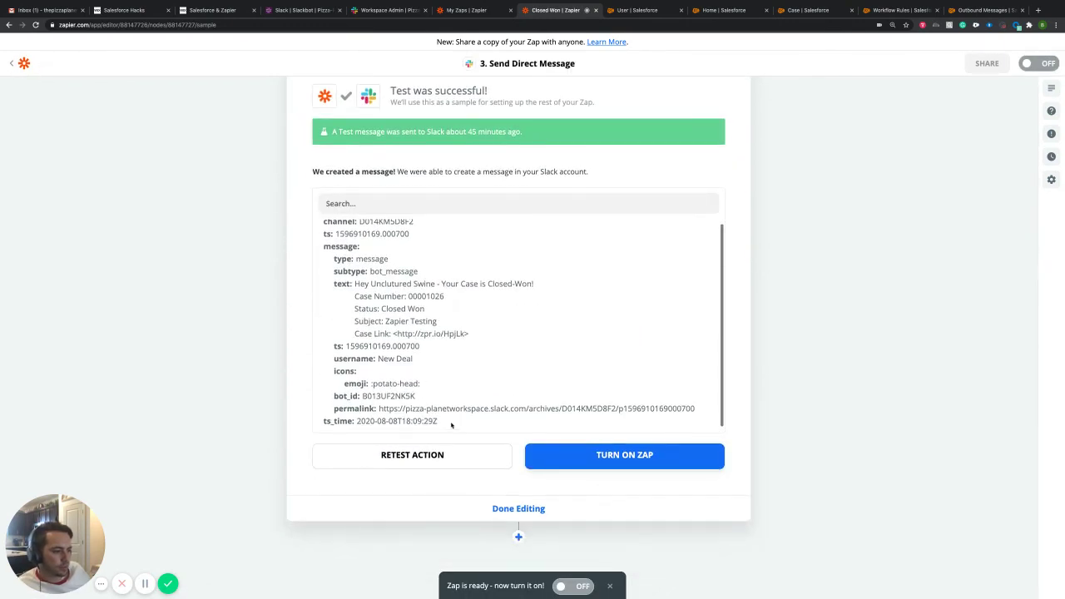
{"action": "left_click_drag", "start_coordinate": [451, 425], "coordinate": [364, 322]}
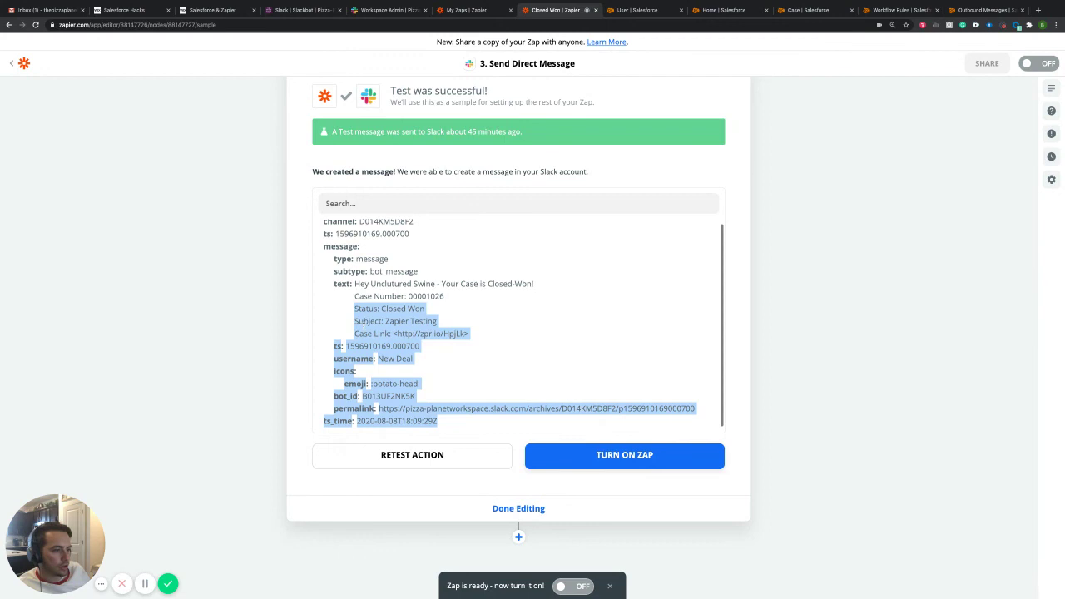
{"action": "left_click", "coordinate": [464, 380]}
{"action": "scroll", "coordinate": [441, 375], "scroll_direction": "up", "scroll_amount": 1}
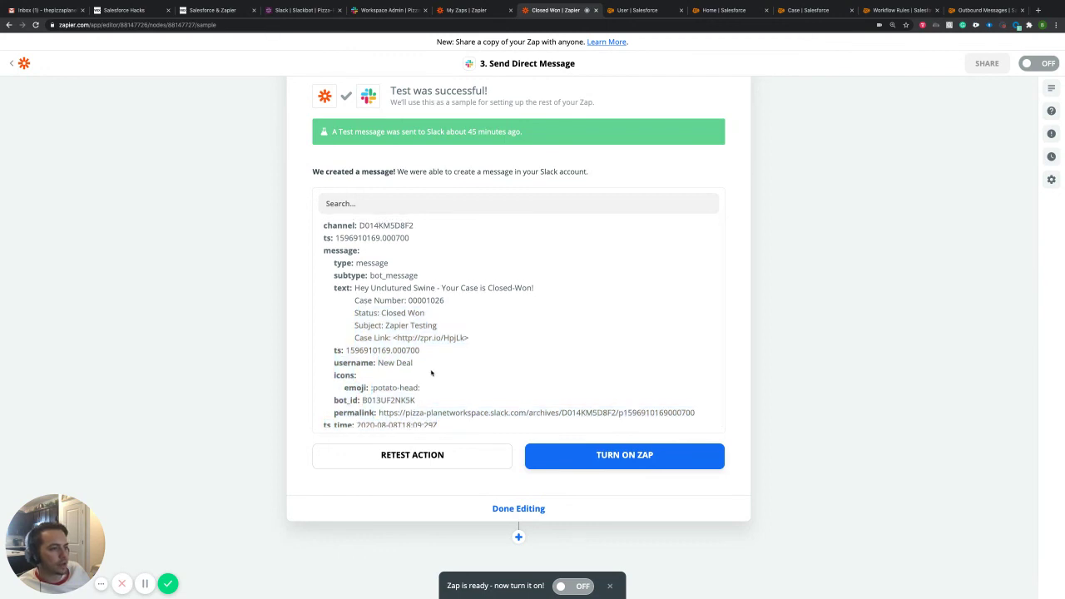
{"action": "scroll", "coordinate": [468, 331], "scroll_direction": "up", "scroll_amount": 1}
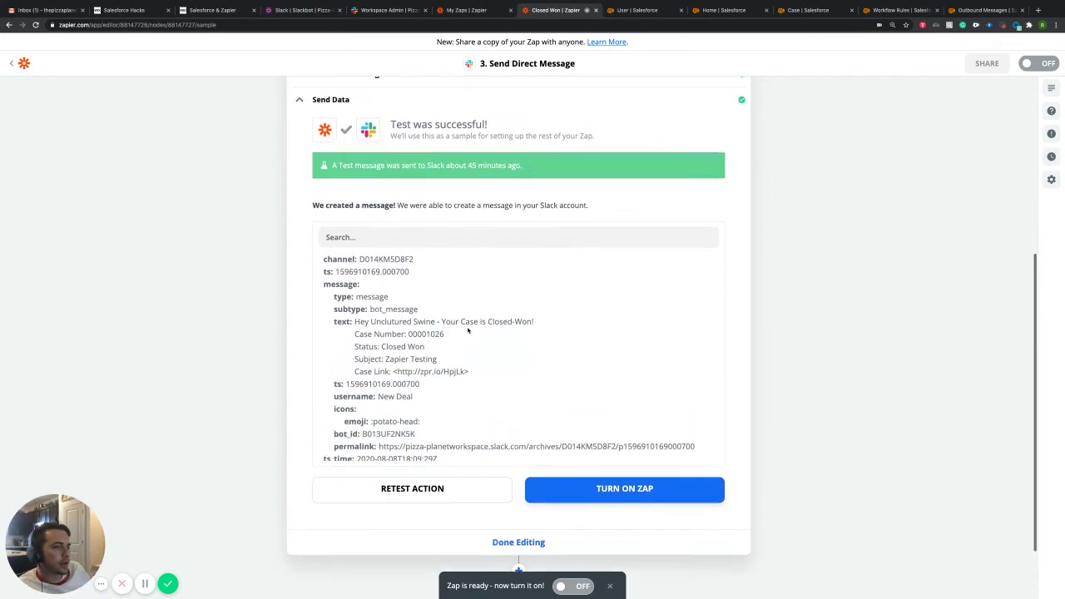
Step: Retest the direct message action and switch to Slack to check the Slackbot conversation, closing the open emoji picker
{"action": "scroll", "coordinate": [467, 330], "scroll_direction": "down", "scroll_amount": 2}
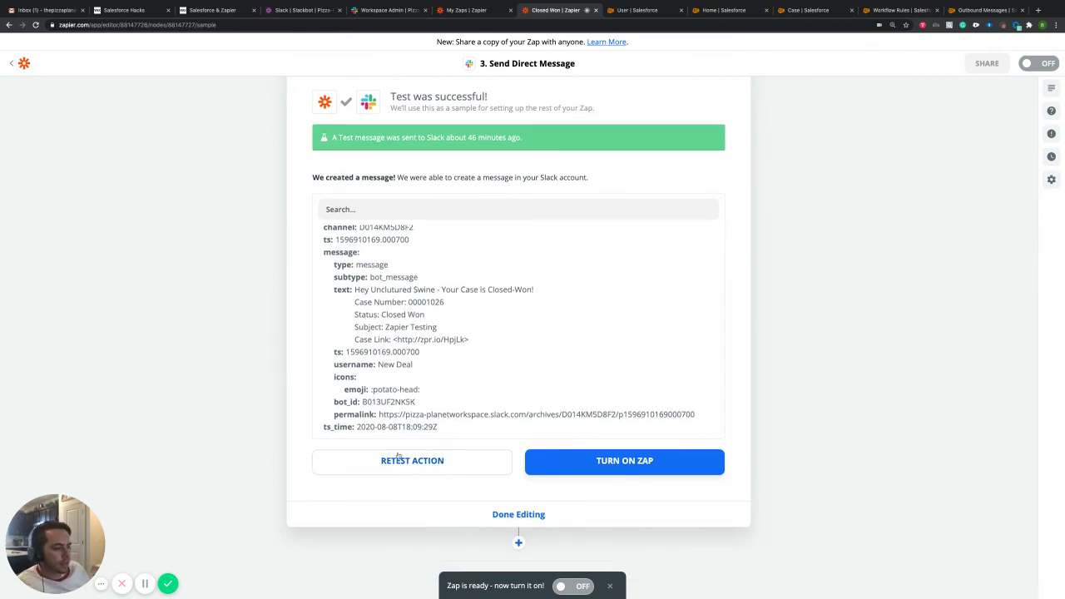
{"action": "left_click", "coordinate": [409, 461]}
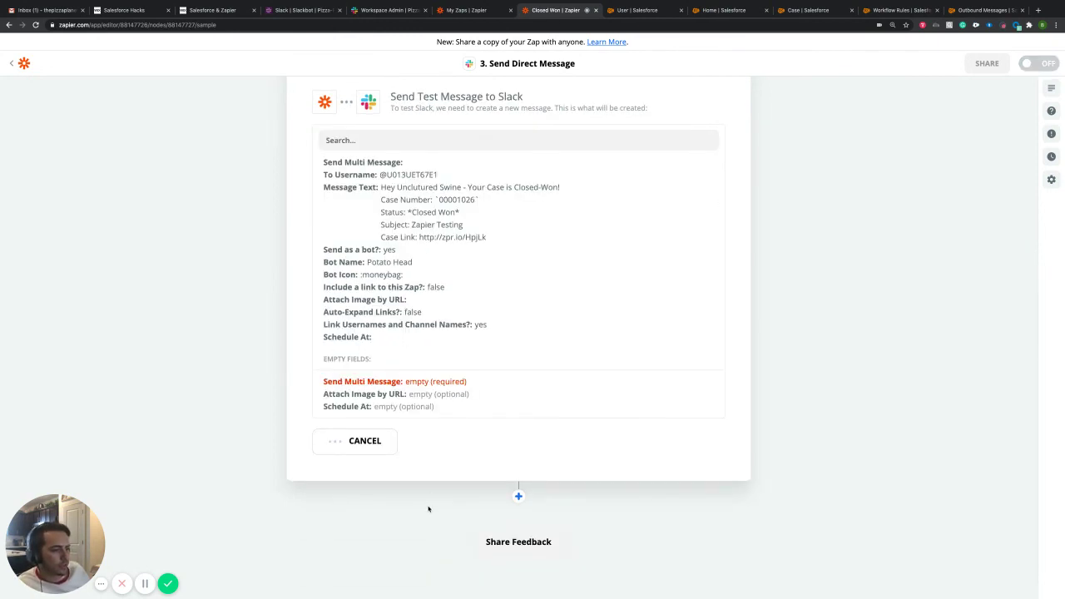
{"action": "left_click", "coordinate": [285, 12]}
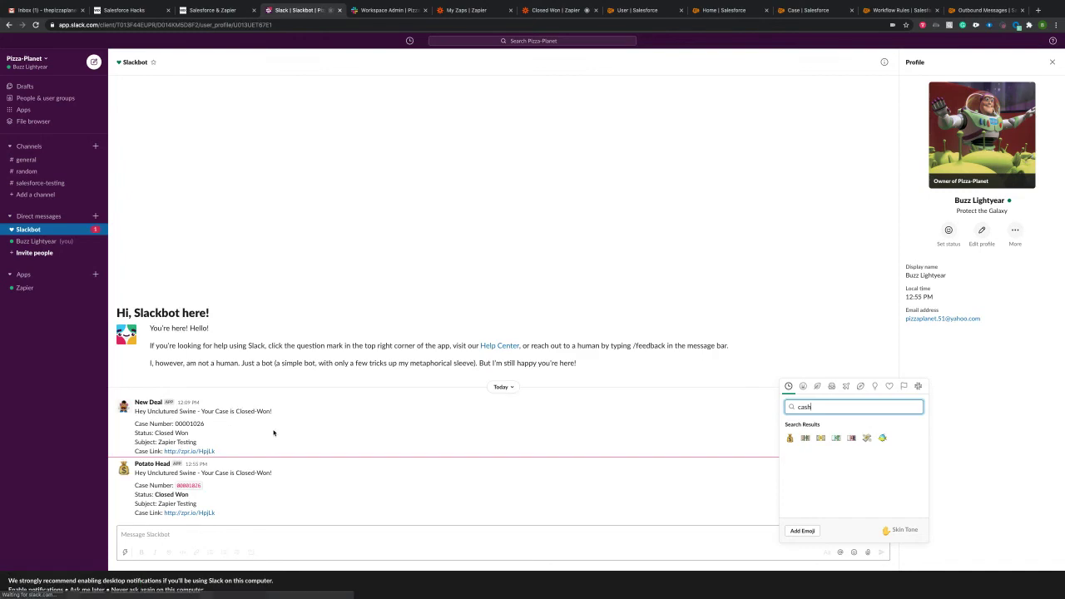
{"action": "left_click", "coordinate": [174, 539]}
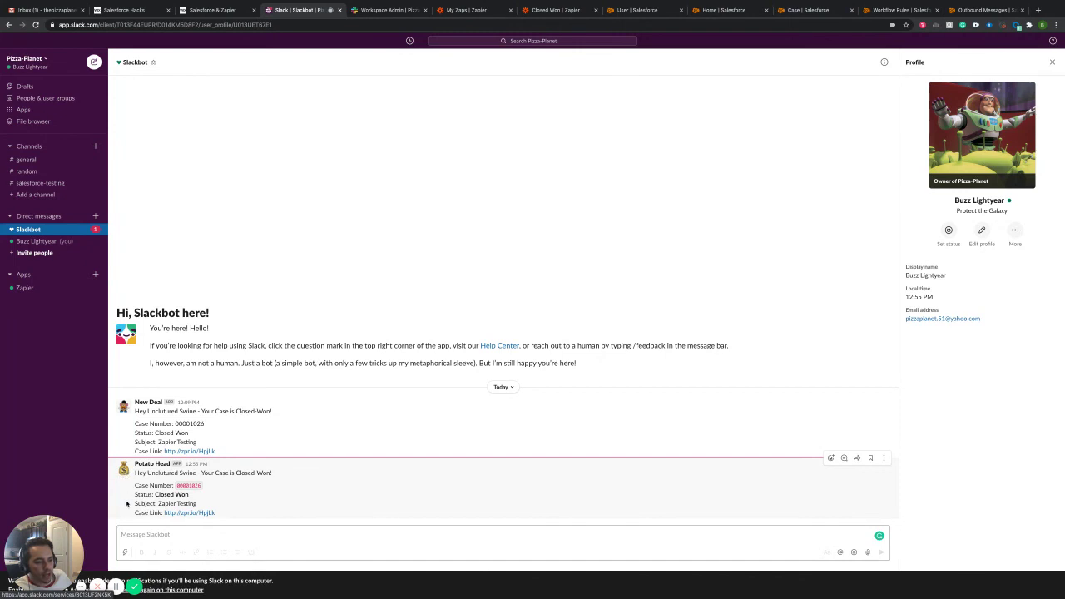
Step: Examine the formatting of the case number, status, subject and case link in the Potato Head test message
{"action": "left_click", "coordinate": [215, 532]}
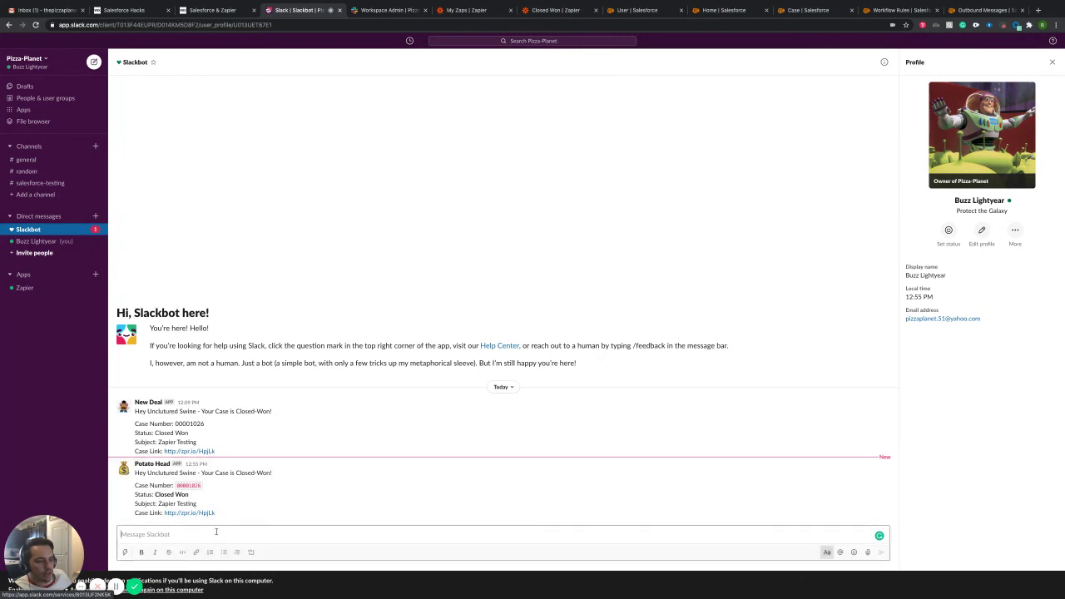
{"action": "left_click_drag", "start_coordinate": [205, 487], "coordinate": [175, 491]}
{"action": "left_click", "coordinate": [221, 490]}
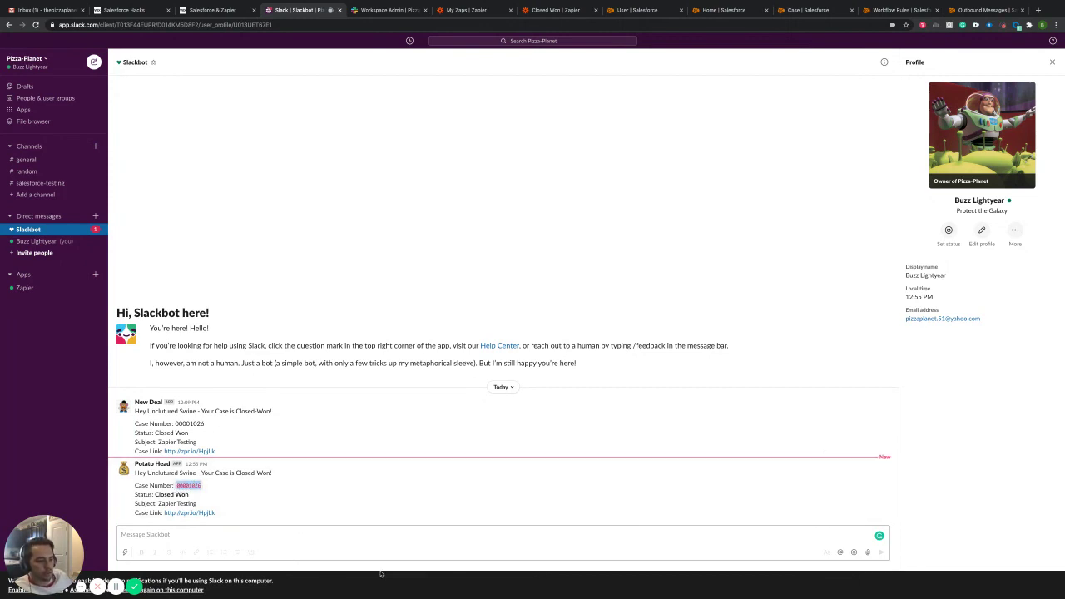
{"action": "left_click", "coordinate": [235, 543]}
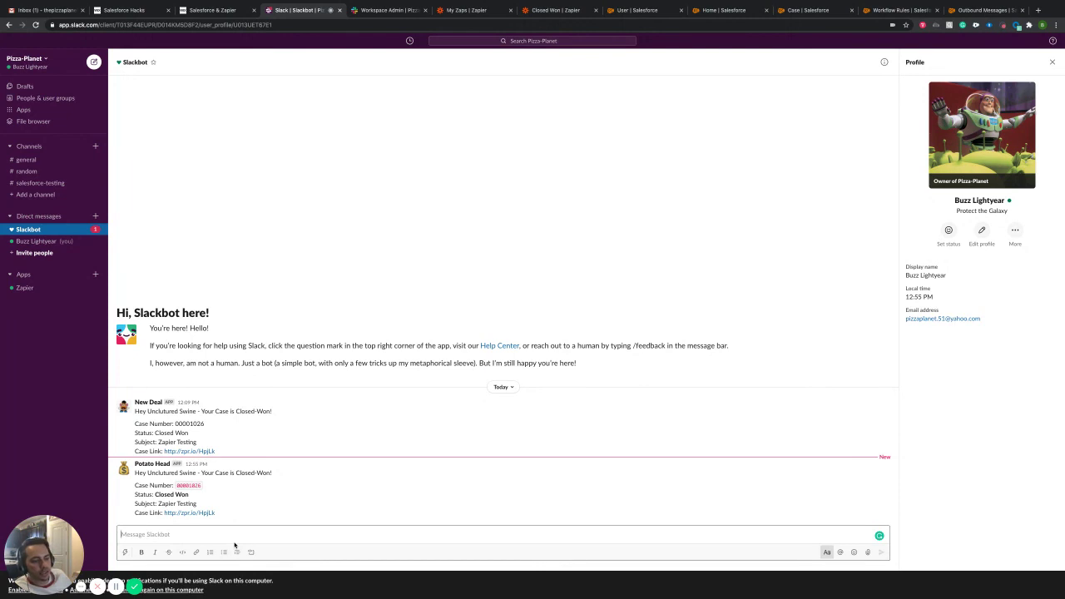
{"action": "left_click_drag", "start_coordinate": [189, 495], "coordinate": [154, 495]}
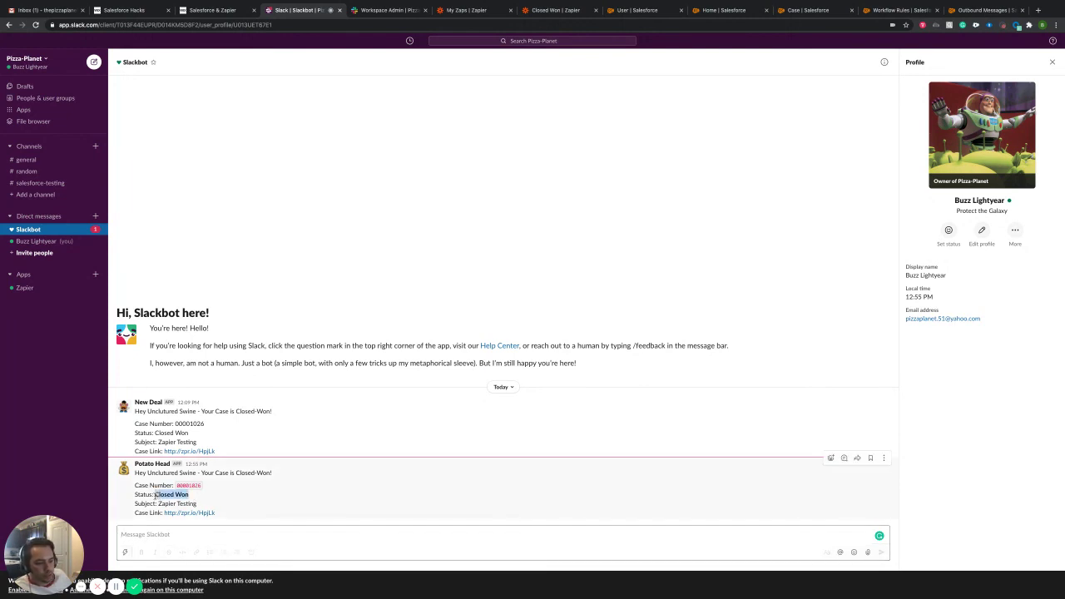
{"action": "left_click", "coordinate": [204, 533]}
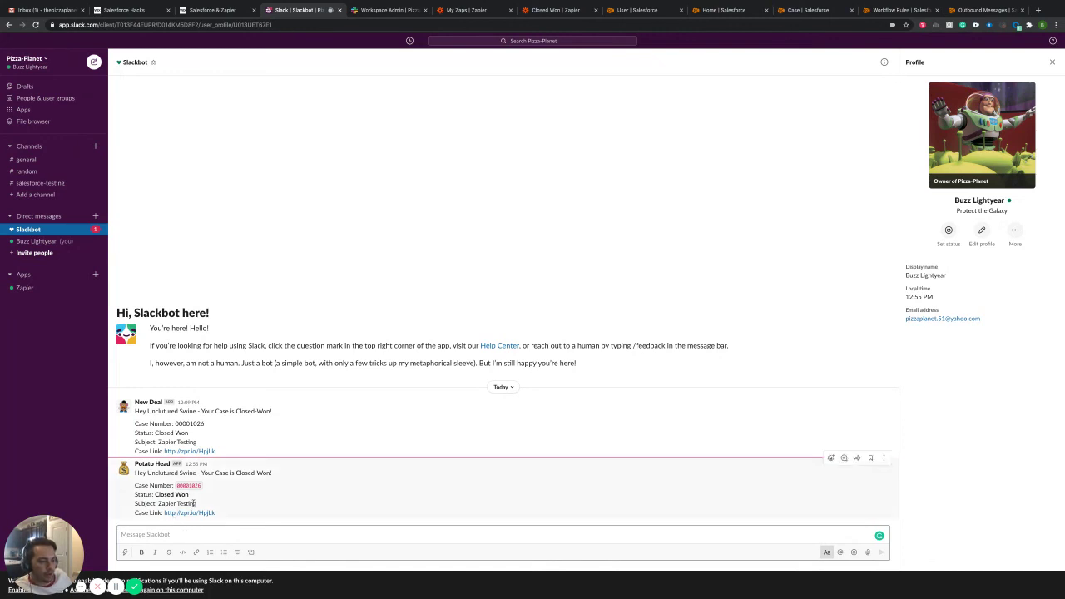
{"action": "left_click_drag", "start_coordinate": [197, 504], "coordinate": [158, 504]}
{"action": "left_click", "coordinate": [189, 517]}
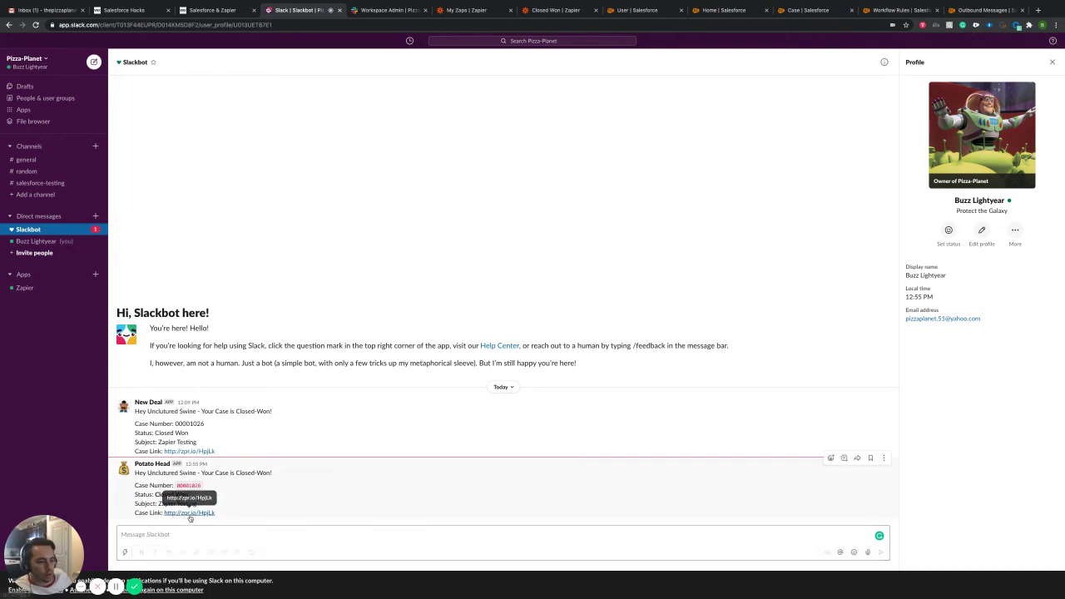
Step: Open the test message's case link in a new tab to view the Salesforce case record and return to Slack
{"action": "right_click", "coordinate": [191, 514]}
{"action": "left_click", "coordinate": [226, 478]}
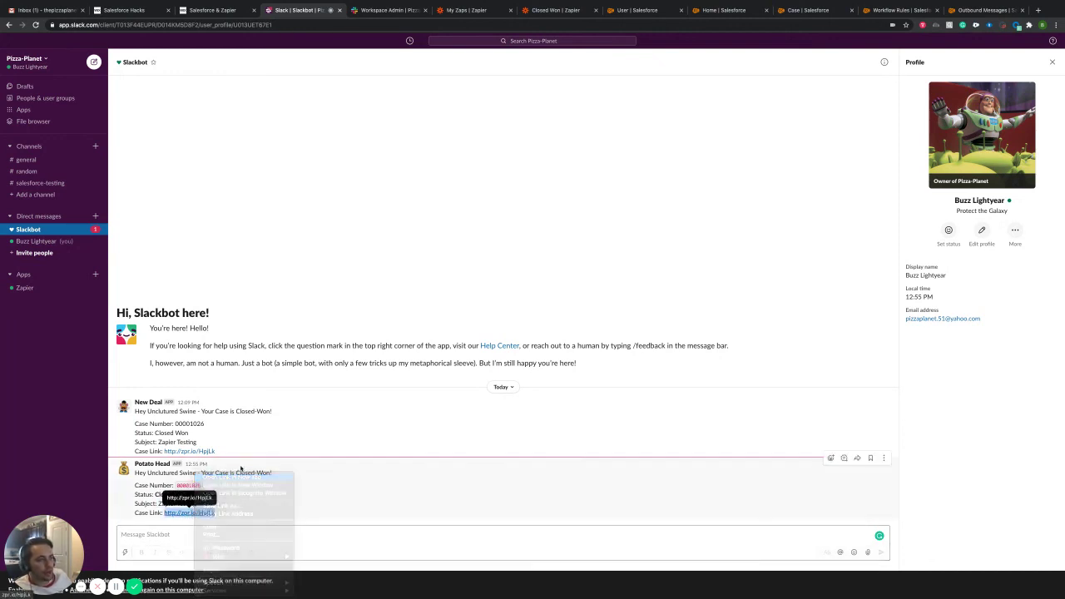
{"action": "key", "text": "ctrl+Tab"}
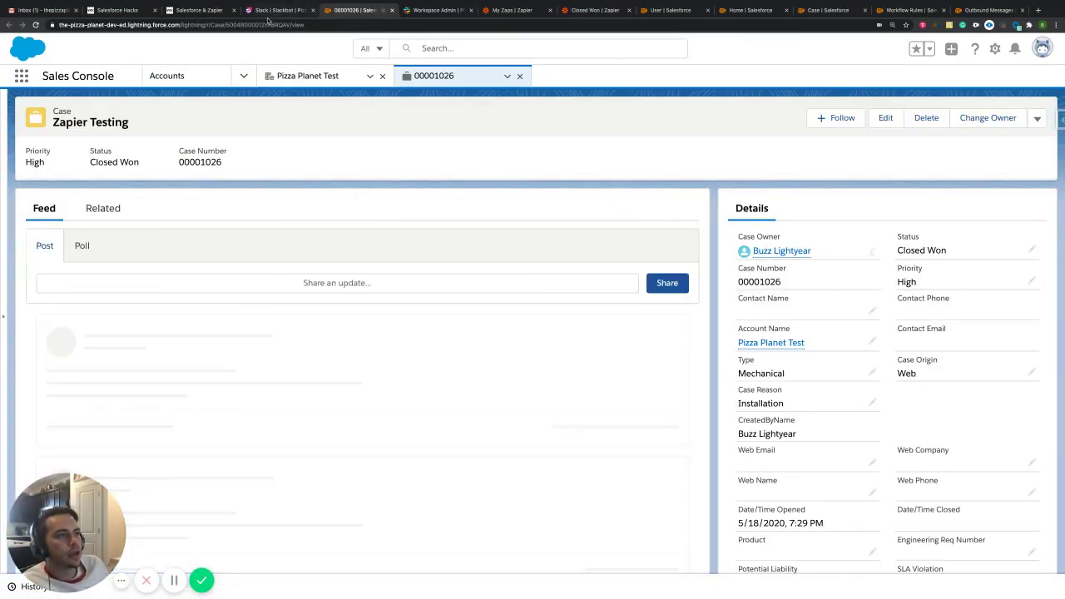
{"action": "left_click", "coordinate": [275, 10]}
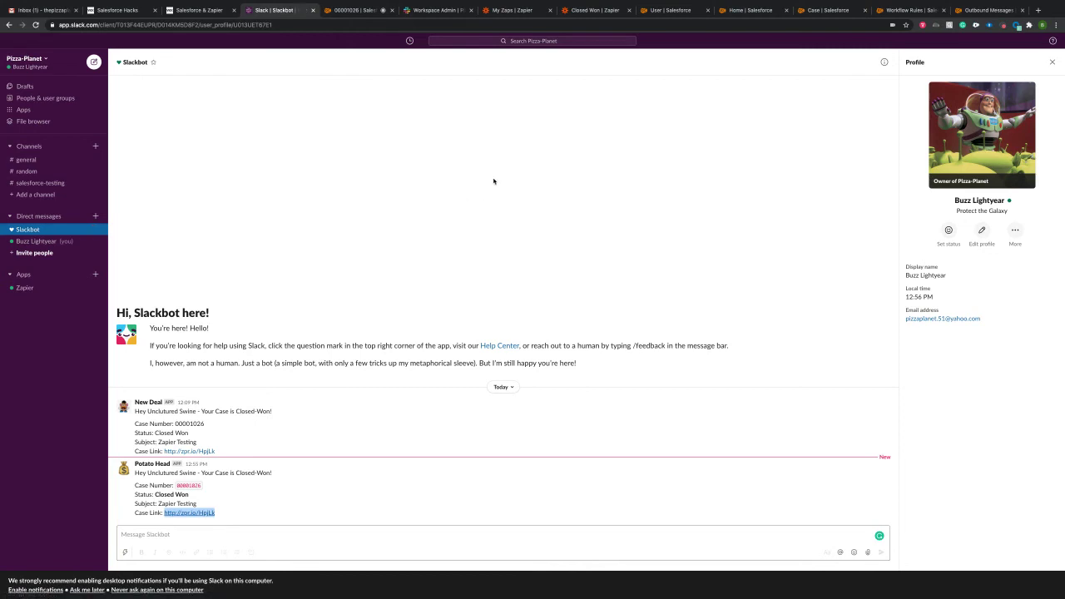
Step: Switch back to the Closed Won Zap in Zapier, try to turn it on, and dismiss the Premium App offer
{"action": "left_click", "coordinate": [428, 11]}
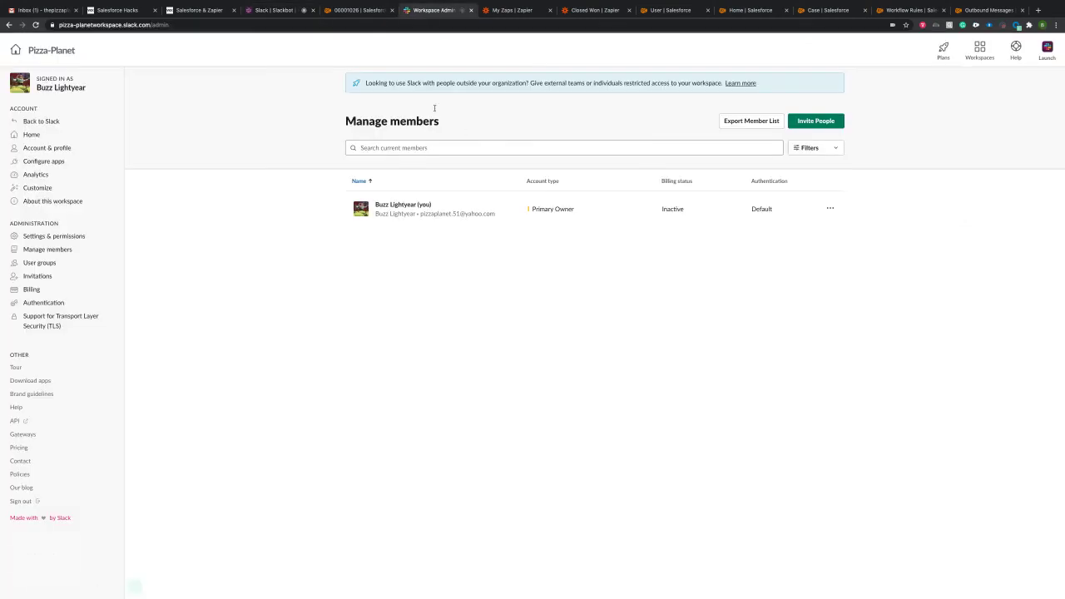
{"action": "left_click", "coordinate": [592, 10]}
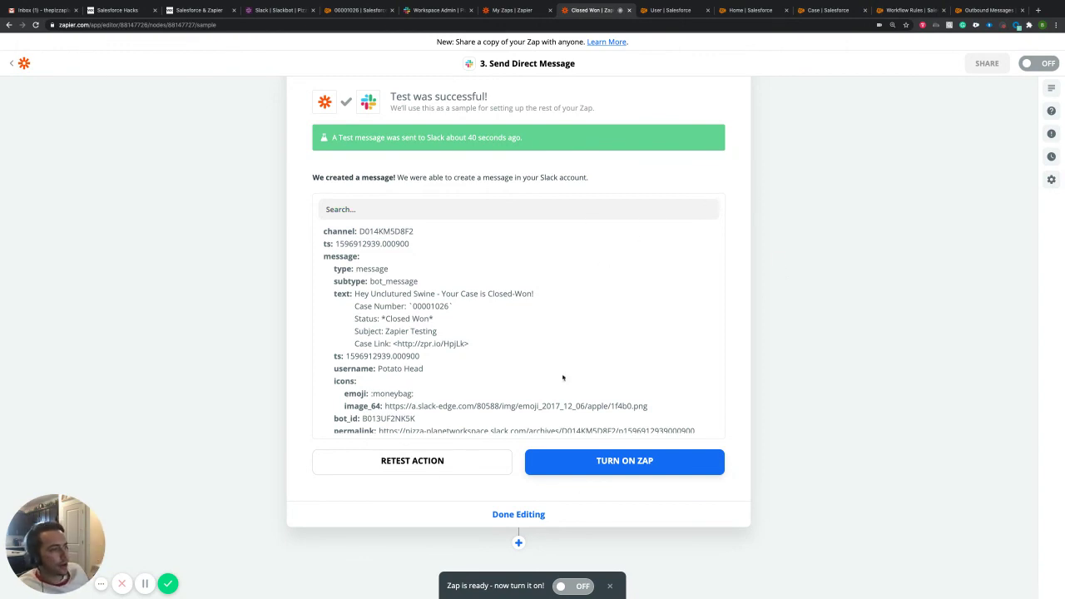
{"action": "left_click", "coordinate": [624, 463]}
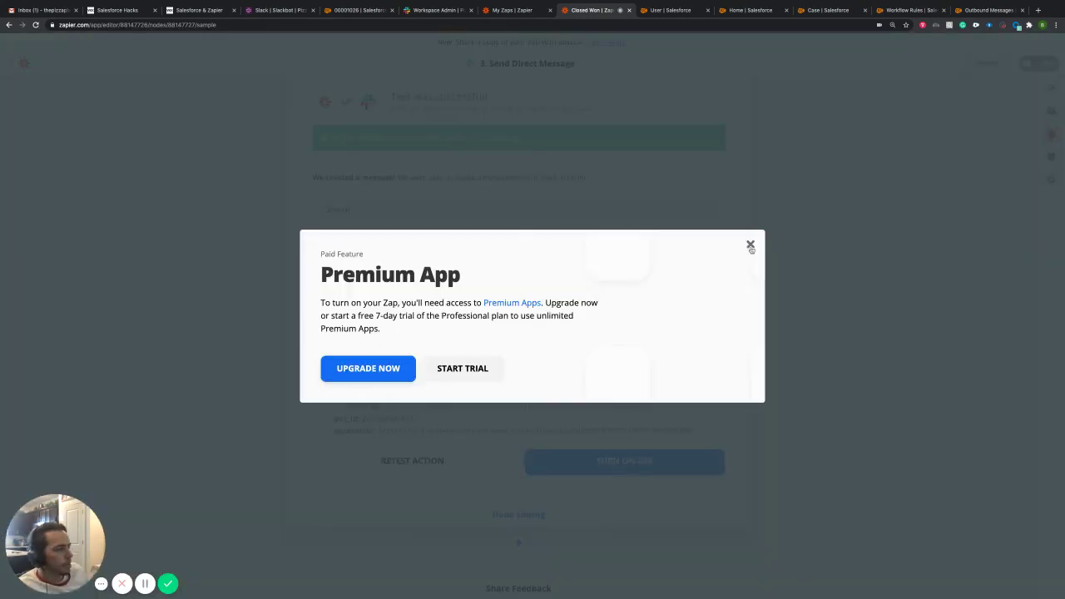
{"action": "left_click", "coordinate": [750, 244]}
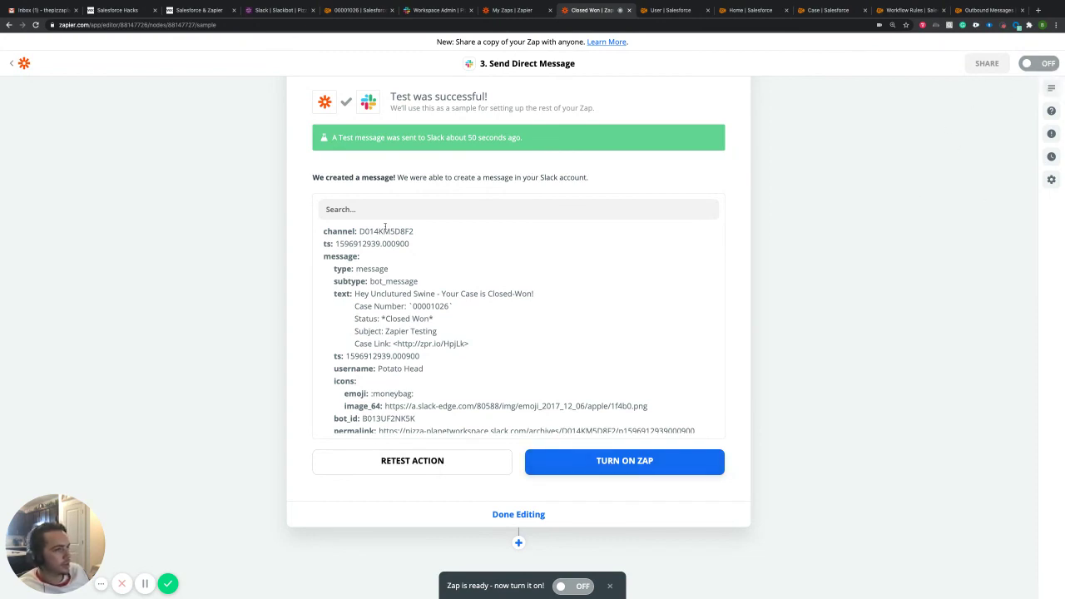
Step: Open the Closed Won Zap from the Zaps list and expand the Customize Message section of its Send Direct Message action
{"action": "left_click", "coordinate": [514, 11]}
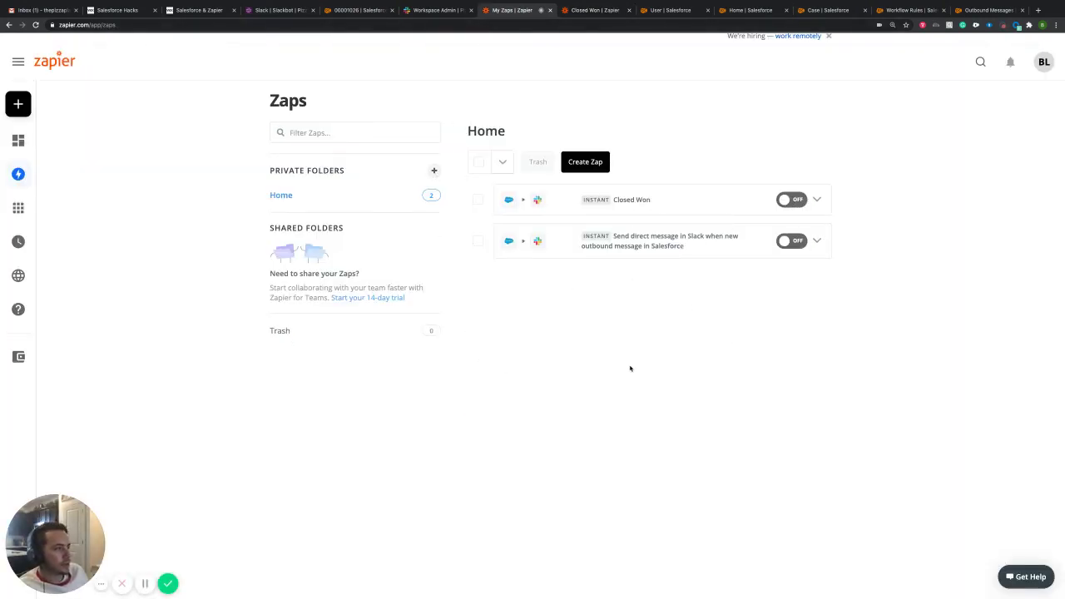
{"action": "scroll", "coordinate": [614, 228], "scroll_direction": "up", "scroll_amount": 1}
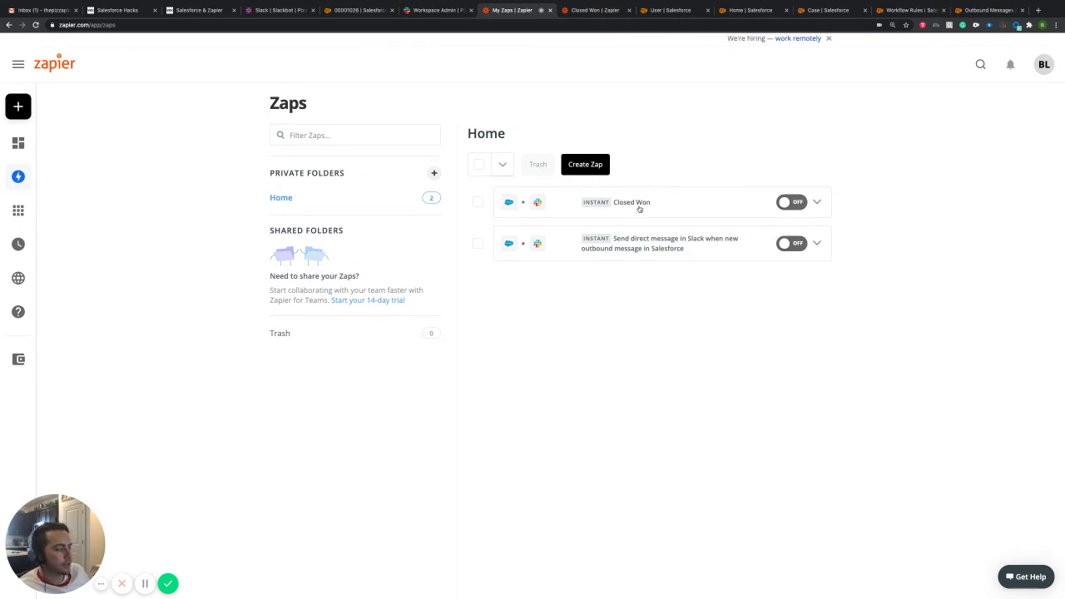
{"action": "scroll", "coordinate": [662, 204], "scroll_direction": "down", "scroll_amount": 1}
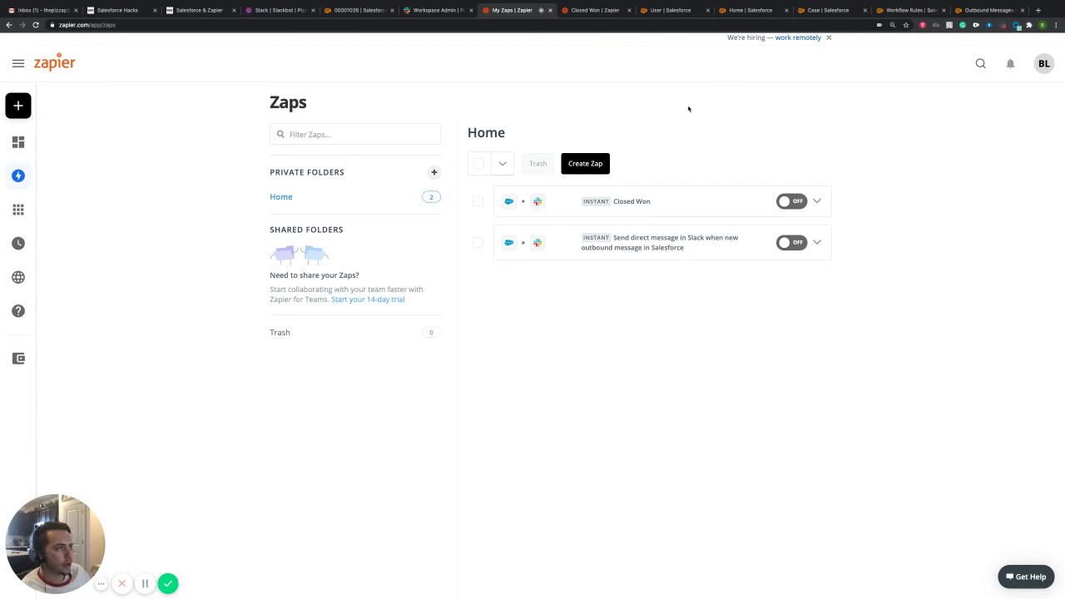
{"action": "left_click", "coordinate": [631, 204]}
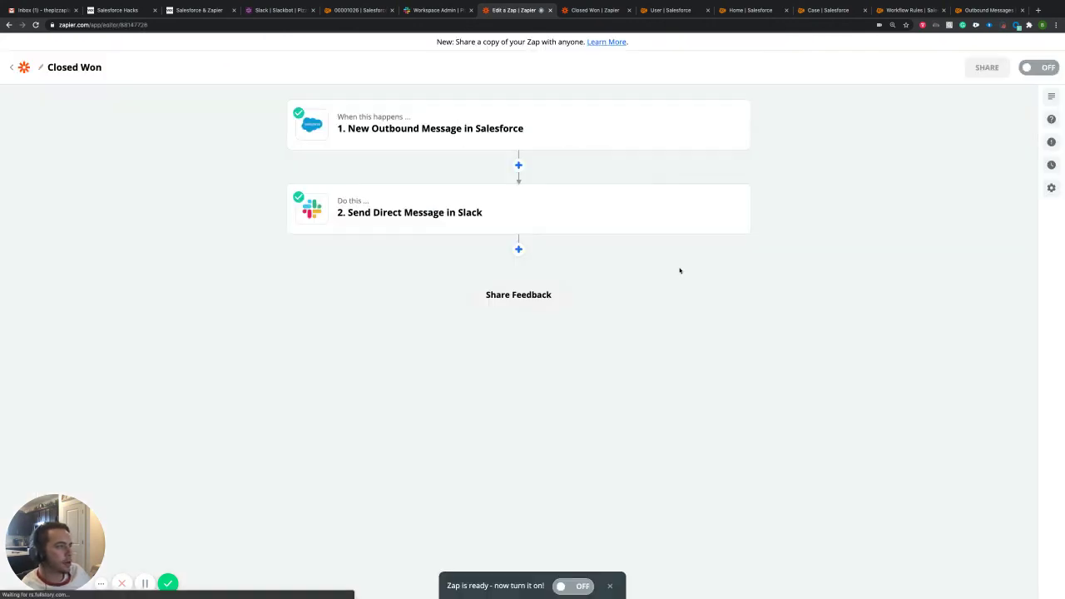
{"action": "left_click", "coordinate": [407, 223]}
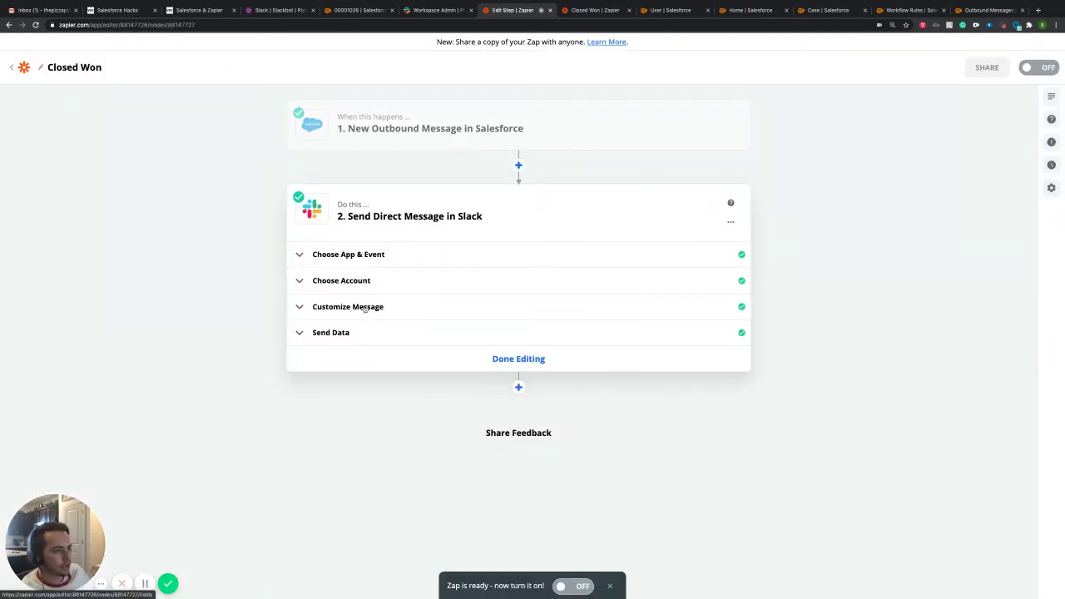
{"action": "left_click", "coordinate": [364, 307]}
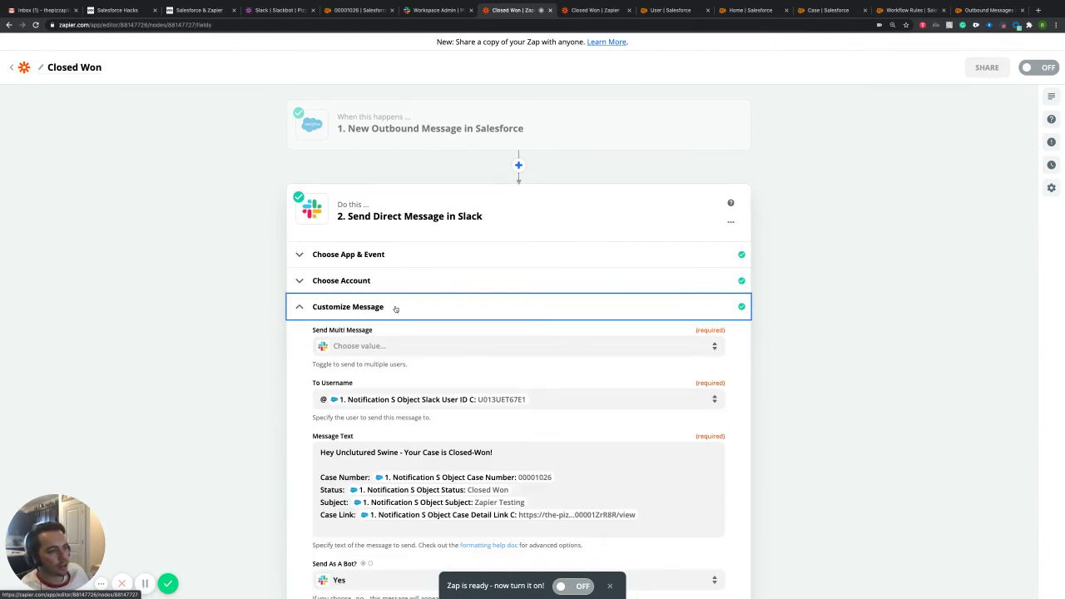
Step: Review the message text, bot and link settings of the direct message and expand the Send Data section
{"action": "scroll", "coordinate": [459, 394], "scroll_direction": "down", "scroll_amount": 2}
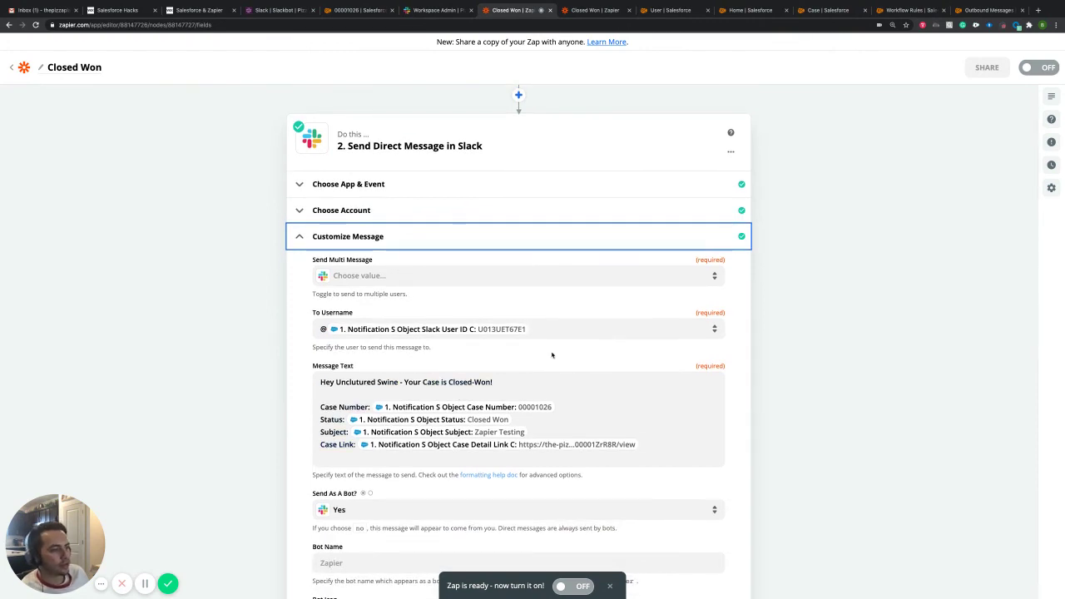
{"action": "scroll", "coordinate": [553, 372], "scroll_direction": "down", "scroll_amount": 1}
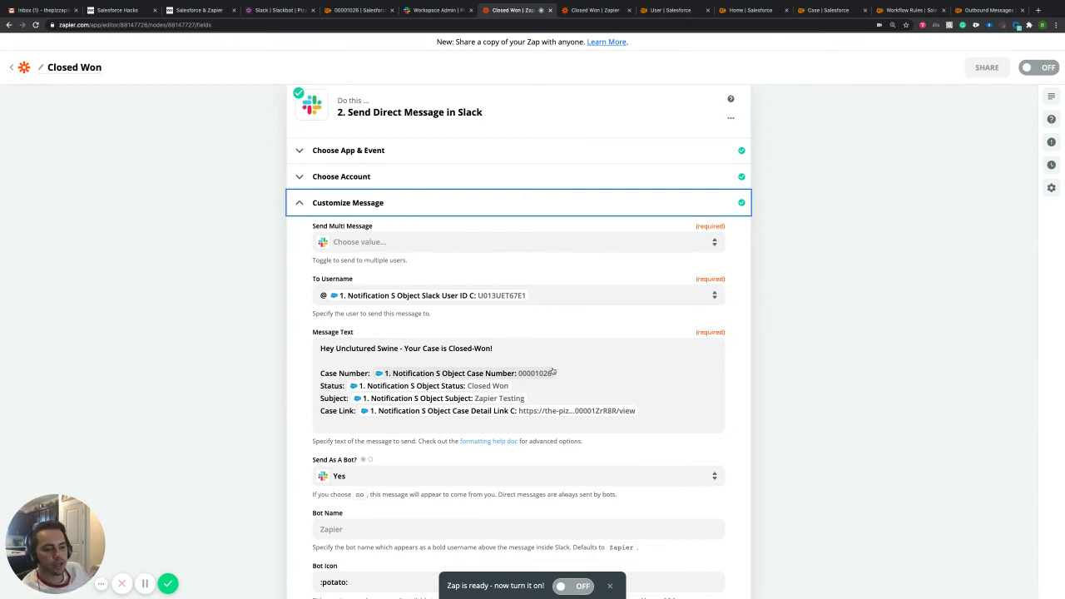
{"action": "scroll", "coordinate": [476, 344], "scroll_direction": "down", "scroll_amount": 12}
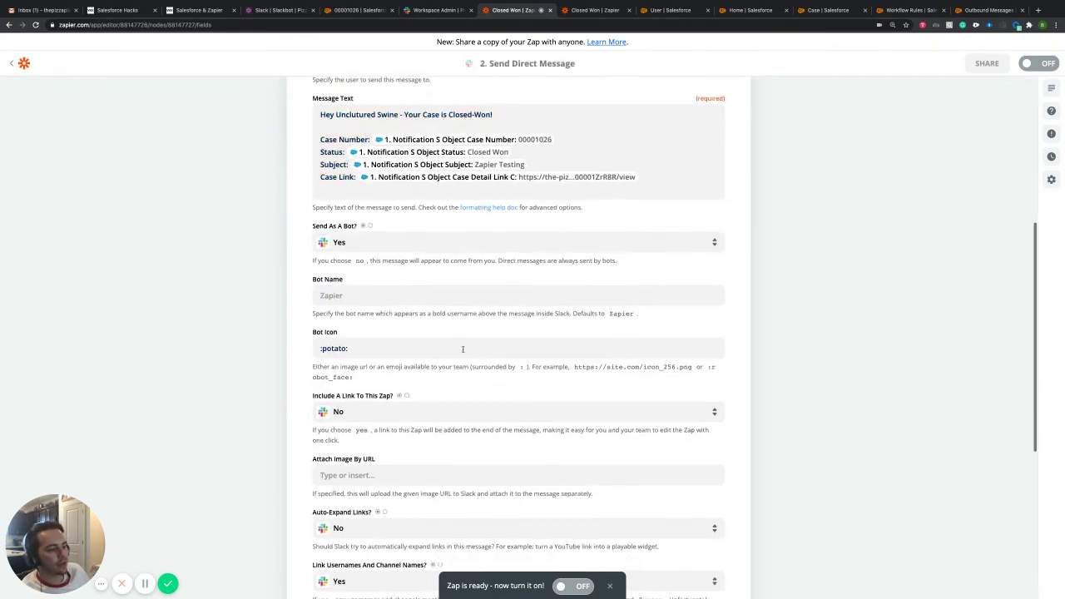
{"action": "left_click", "coordinate": [390, 524]}
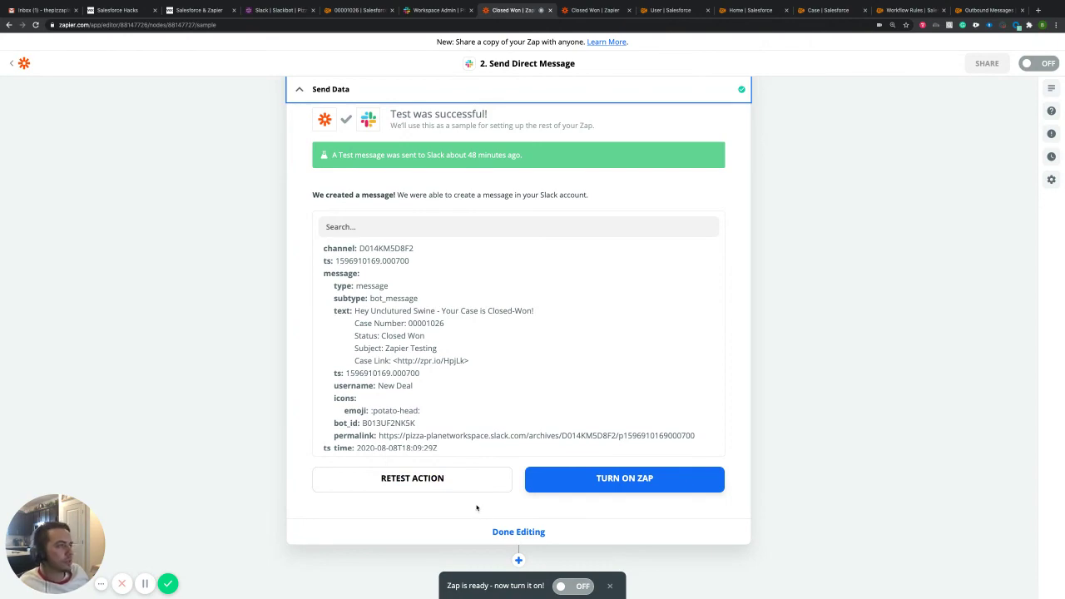
Step: Switch to the Salesforce & Zapier blog guide and review its #4 Test section with the example GIF
{"action": "left_click", "coordinate": [197, 10]}
{"action": "scroll", "coordinate": [455, 427], "scroll_direction": "down", "scroll_amount": 10}
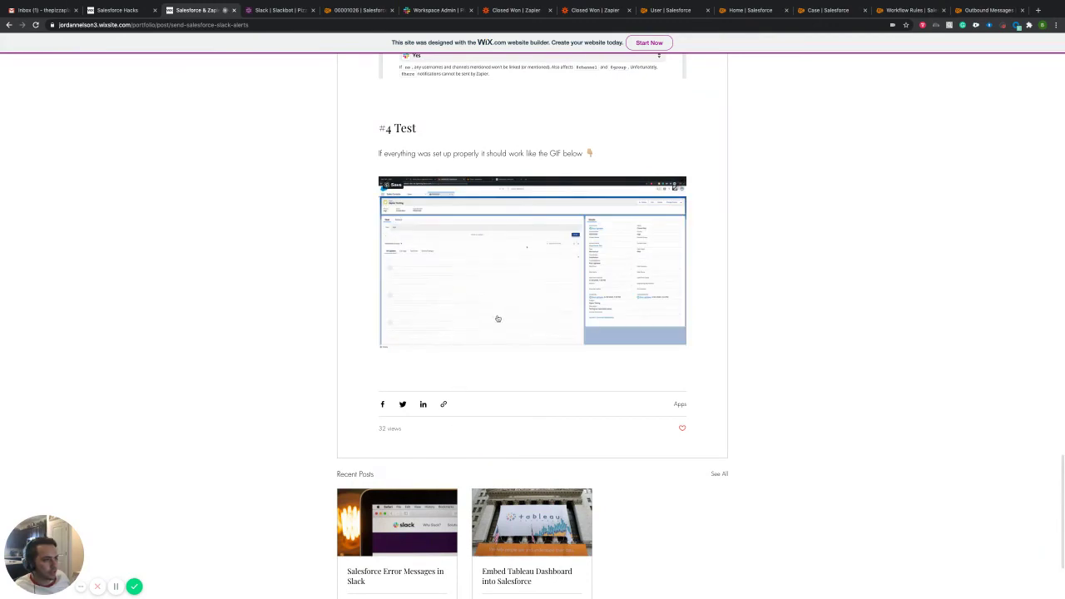
{"action": "scroll", "coordinate": [496, 319], "scroll_direction": "up", "scroll_amount": 3}
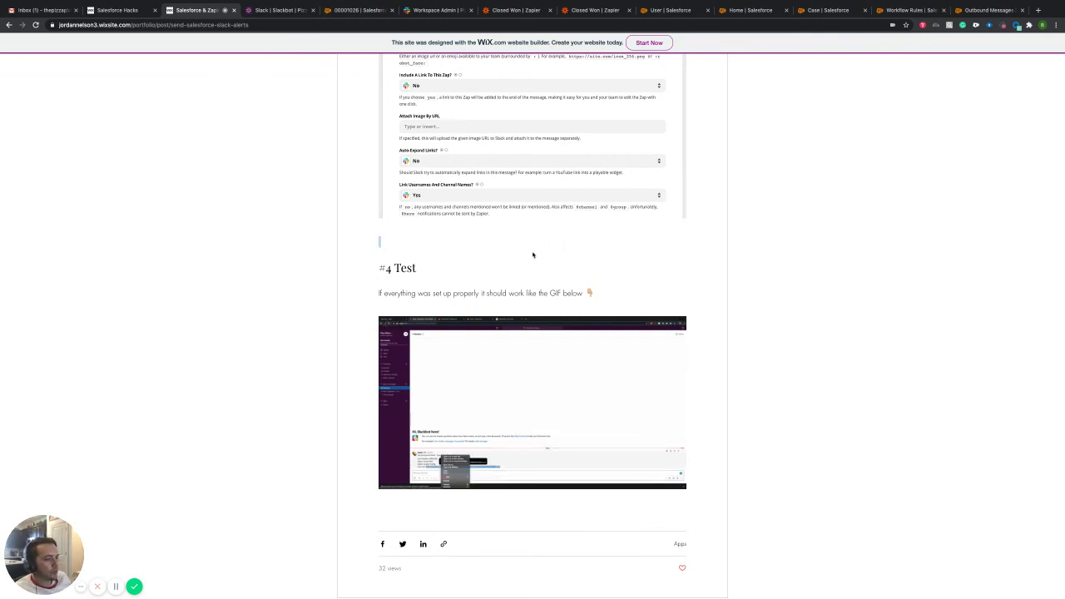
{"action": "scroll", "coordinate": [533, 252], "scroll_direction": "down", "scroll_amount": 1}
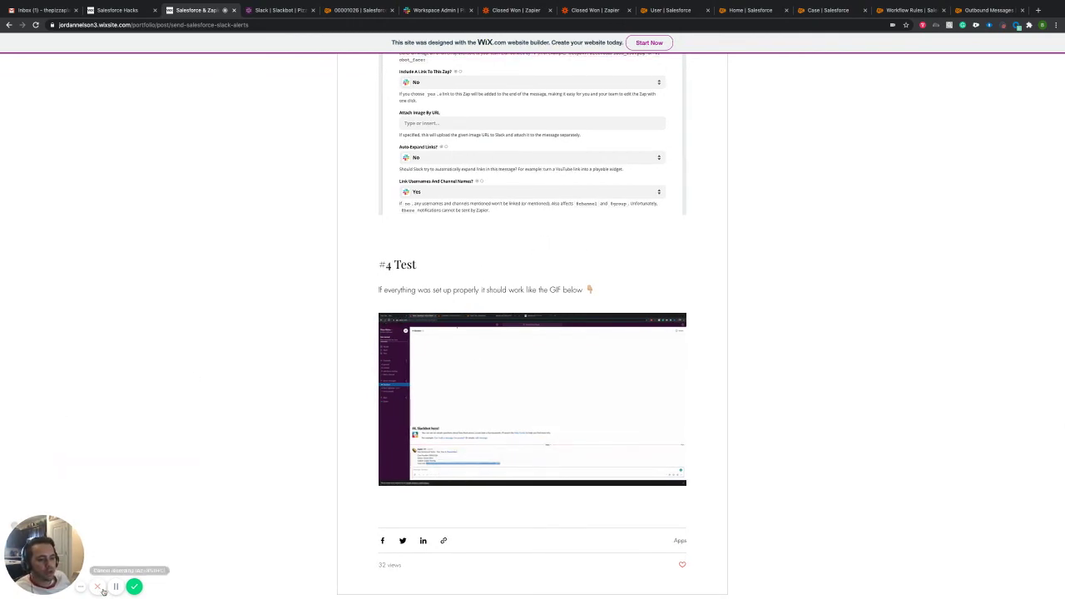